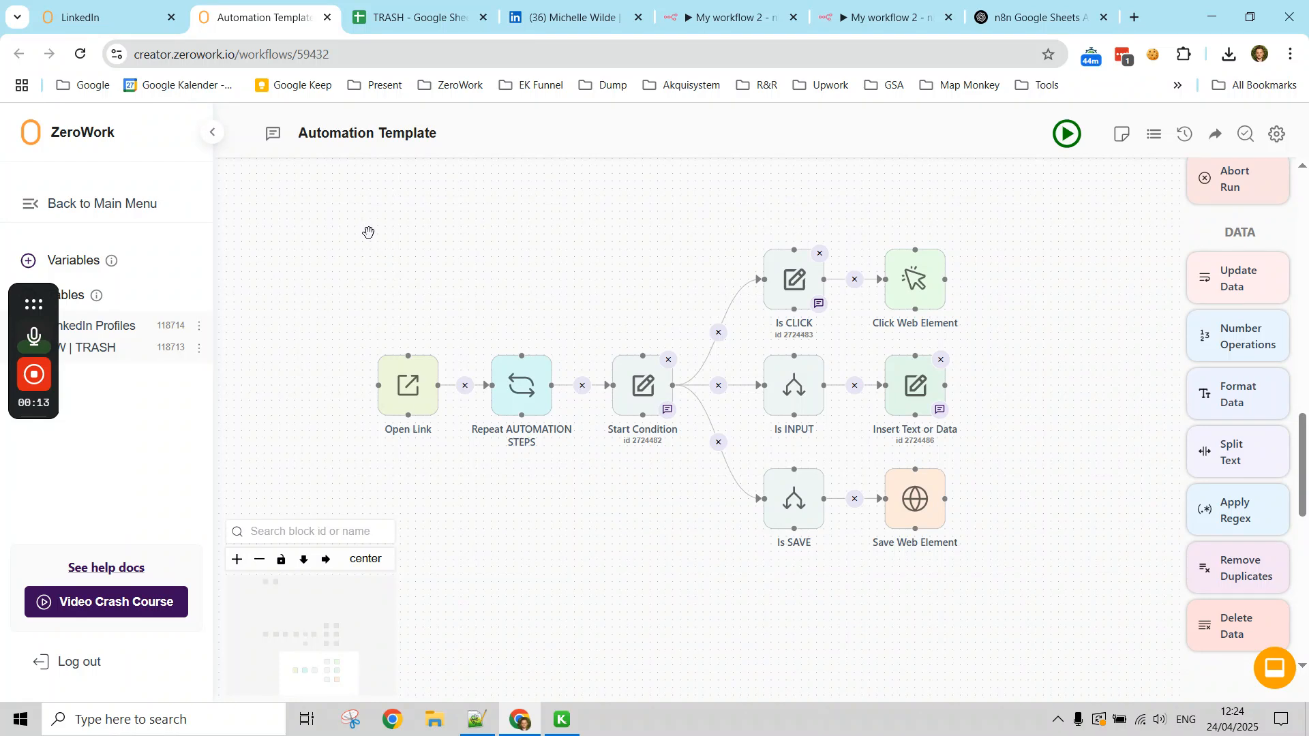
# - Review the LinkedIn workflow in ZeroWork, examining its search, profile-scraping and connection-request block chains
pyautogui.moveTo(337, 211); pyautogui.dragTo(1019, 613)
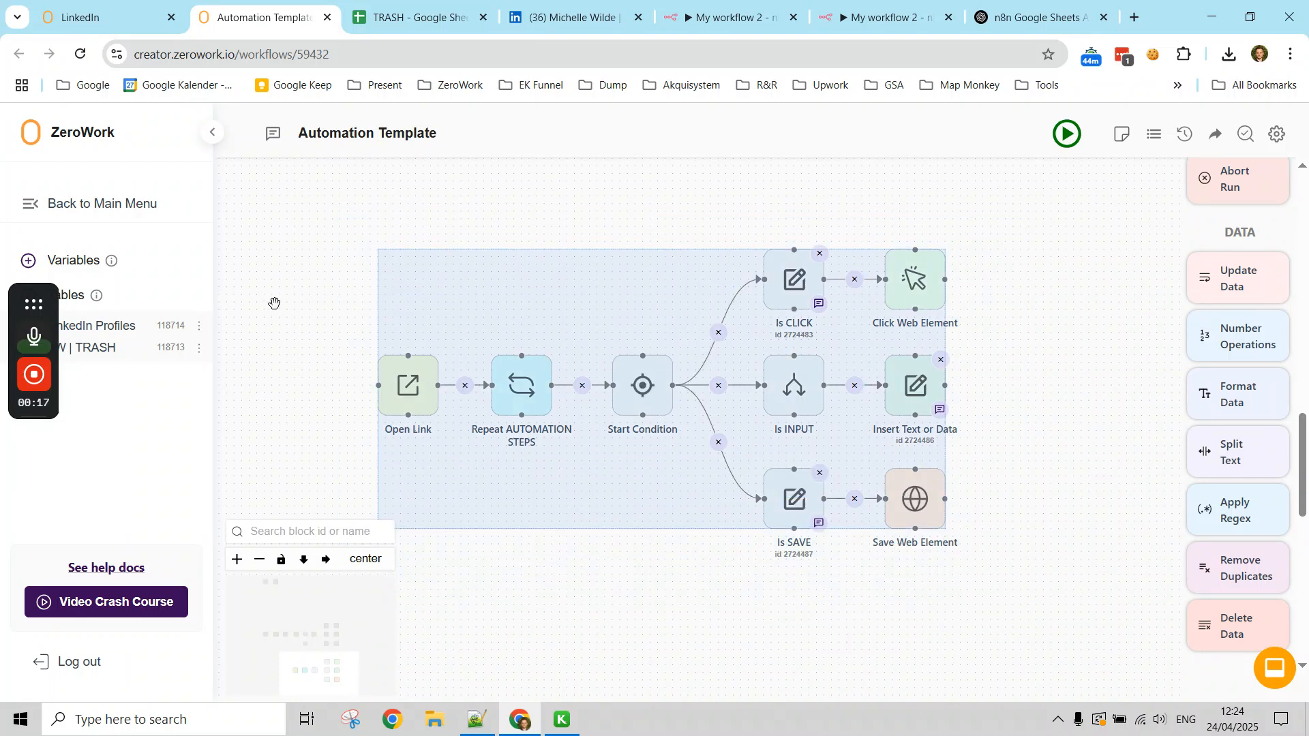
pyautogui.click(102, 17)
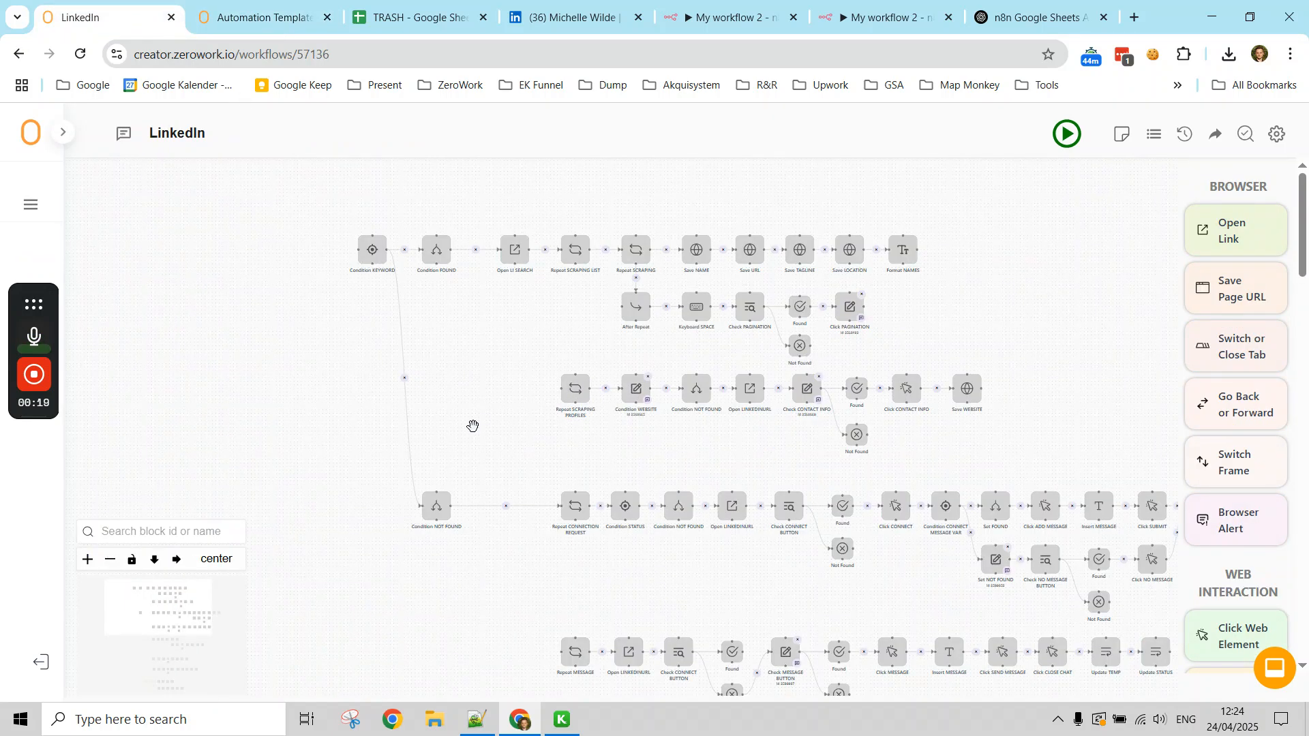
pyautogui.scroll(-8, 472, 426)
pyautogui.moveTo(760, 300); pyautogui.dragTo(894, 570)
pyautogui.scroll(8, 568, 370)
pyautogui.moveTo(516, 338); pyautogui.dragTo(449, 352)
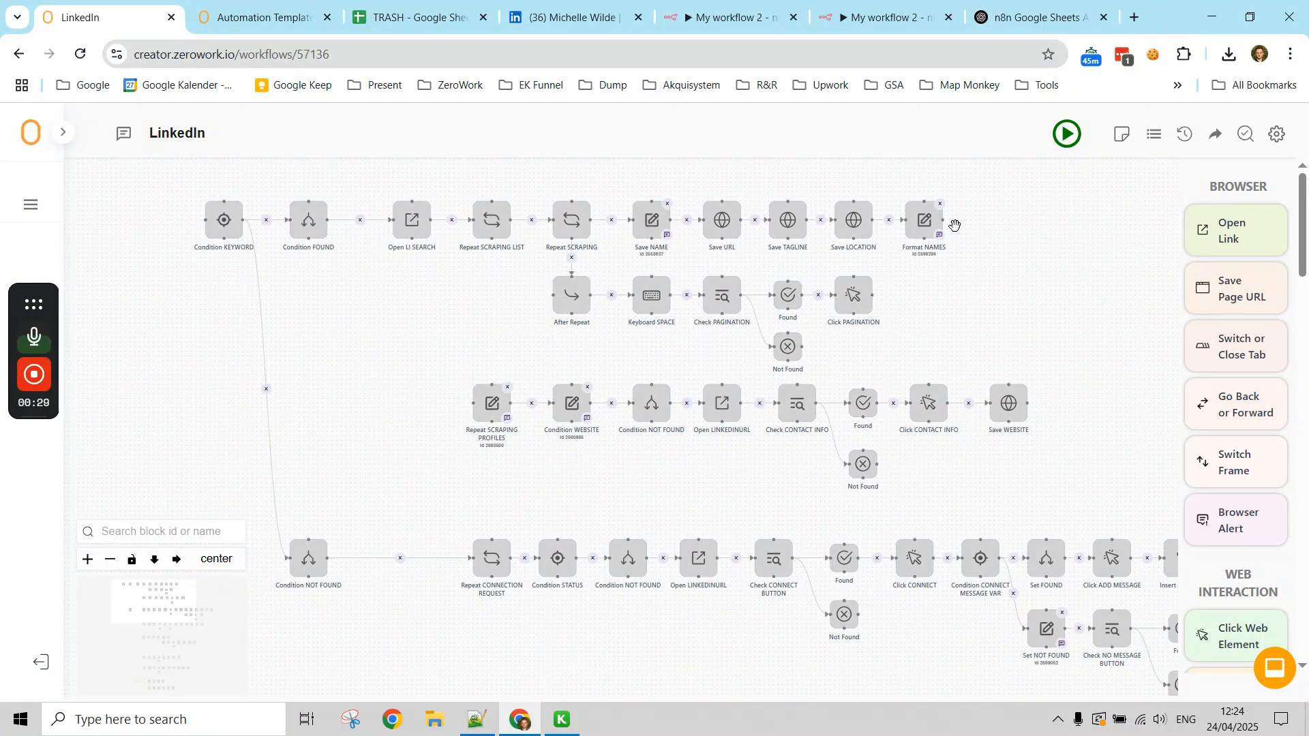
pyautogui.moveTo(1022, 477); pyautogui.dragTo(658, 243)
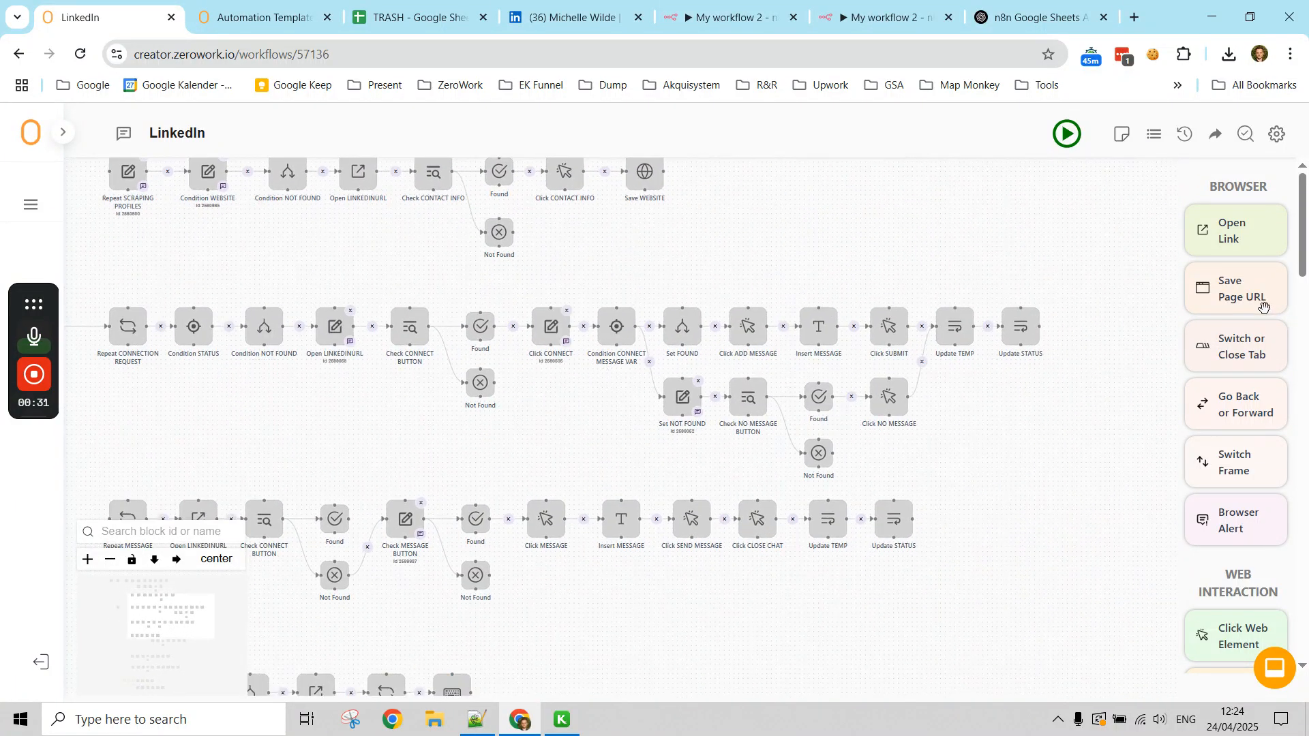
# - Examine the message, endorsement, likes and comments chains of the LinkedIn workflow, then its overall layout
pyautogui.moveTo(257, 467); pyautogui.dragTo(461, 295)
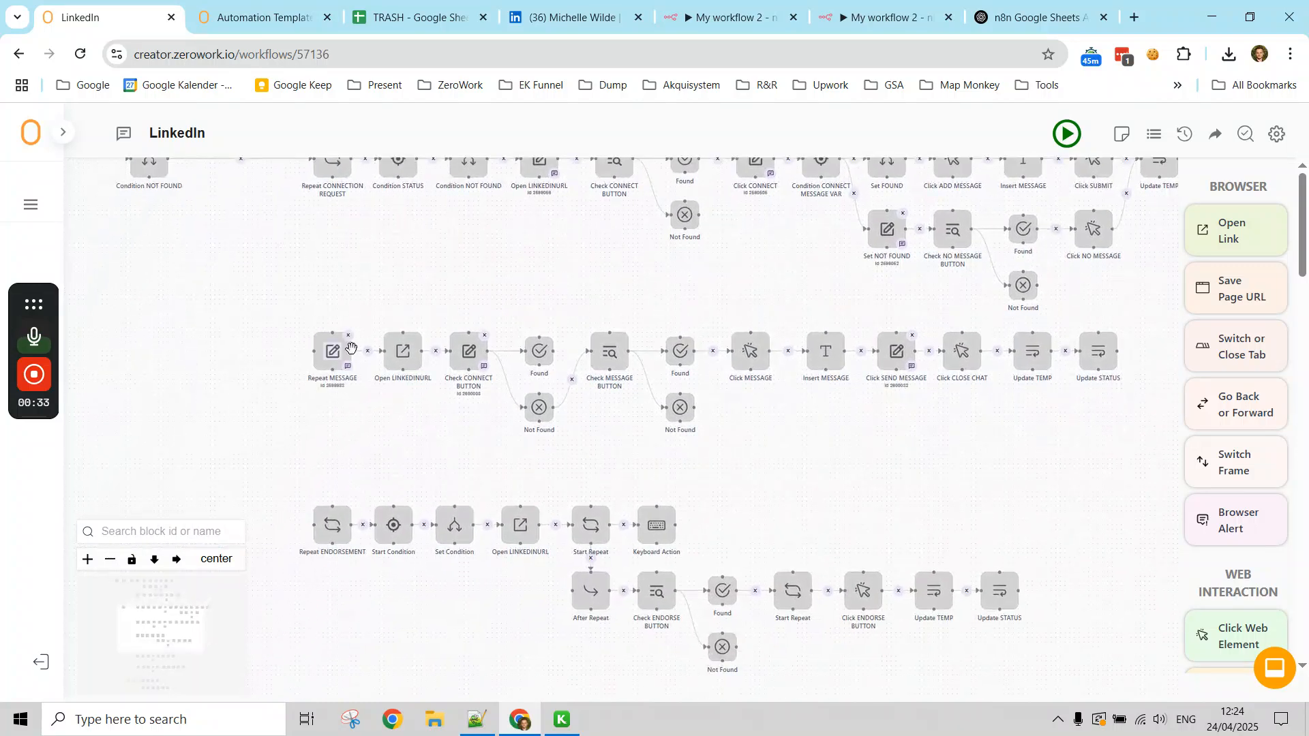
pyautogui.moveTo(374, 476); pyautogui.dragTo(307, 240)
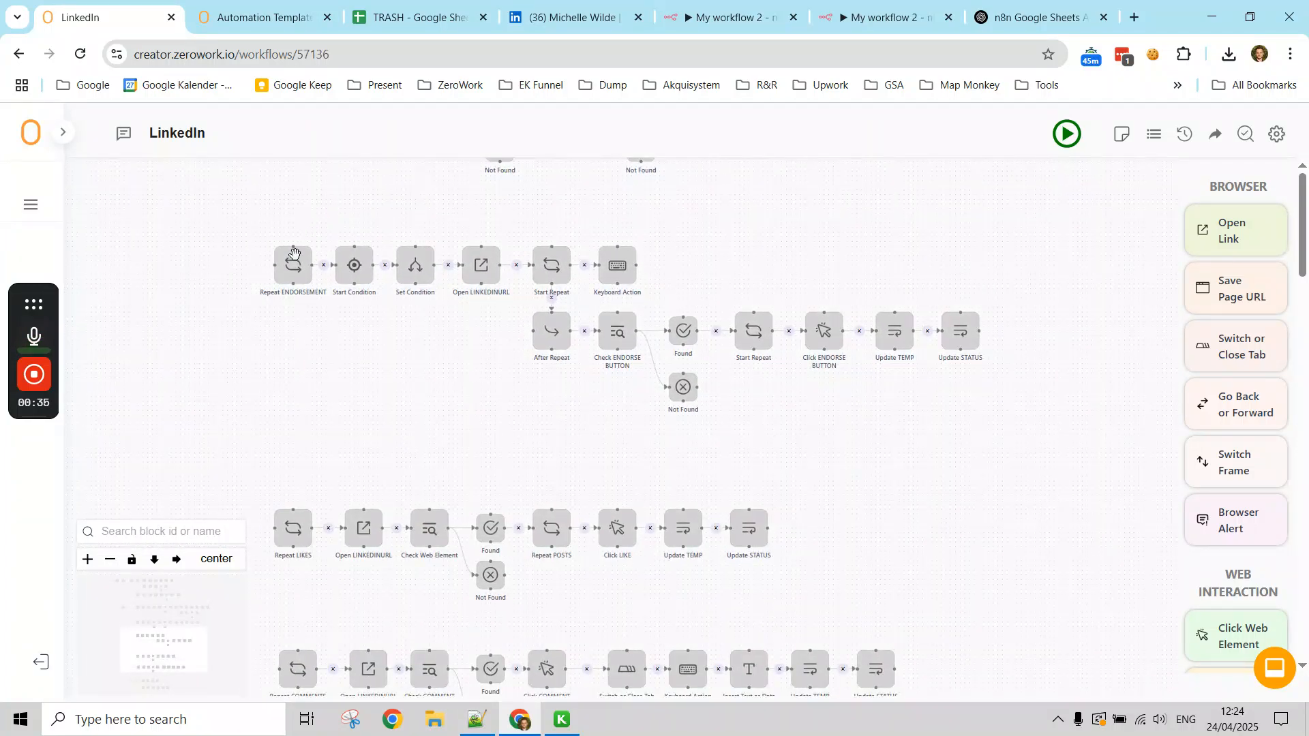
pyautogui.moveTo(369, 469); pyautogui.dragTo(431, 338)
pyautogui.scroll(-5, 559, 433)
pyautogui.scroll(3, 502, 241)
pyautogui.scroll(-3, 505, 295)
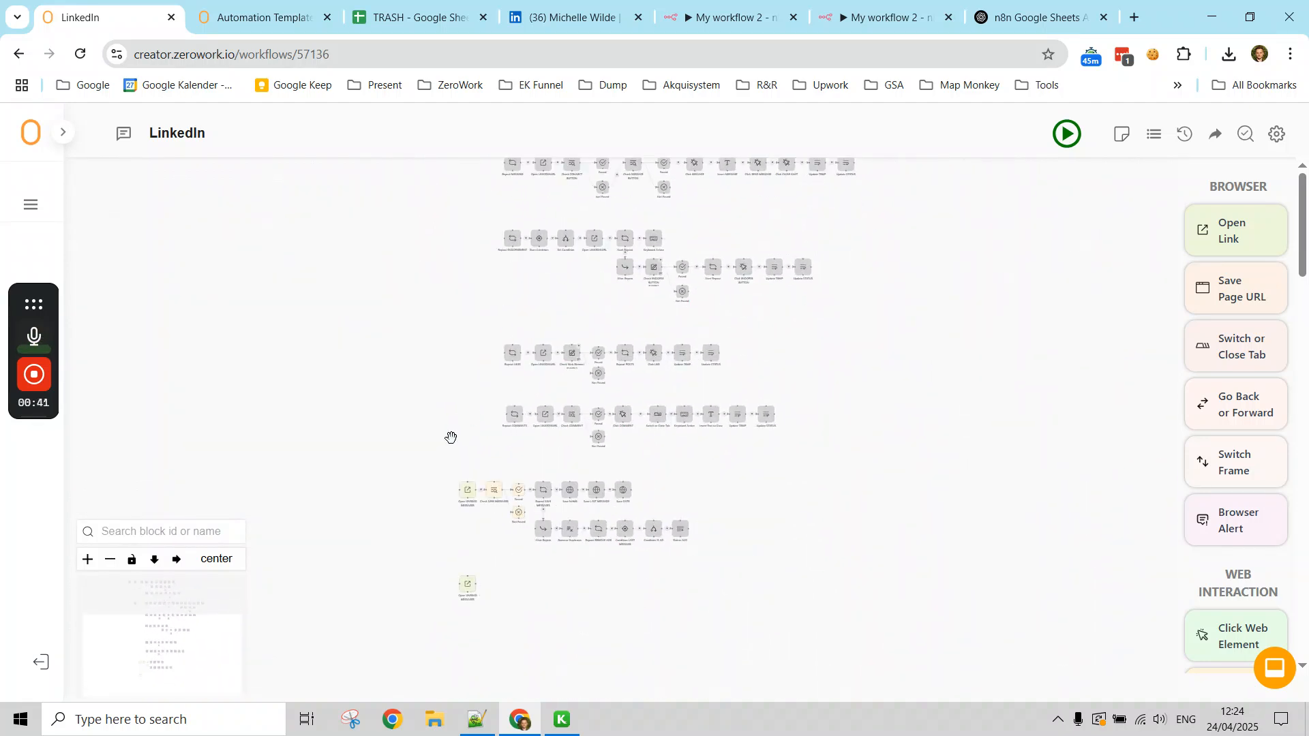
pyautogui.moveTo(453, 268); pyautogui.dragTo(488, 569)
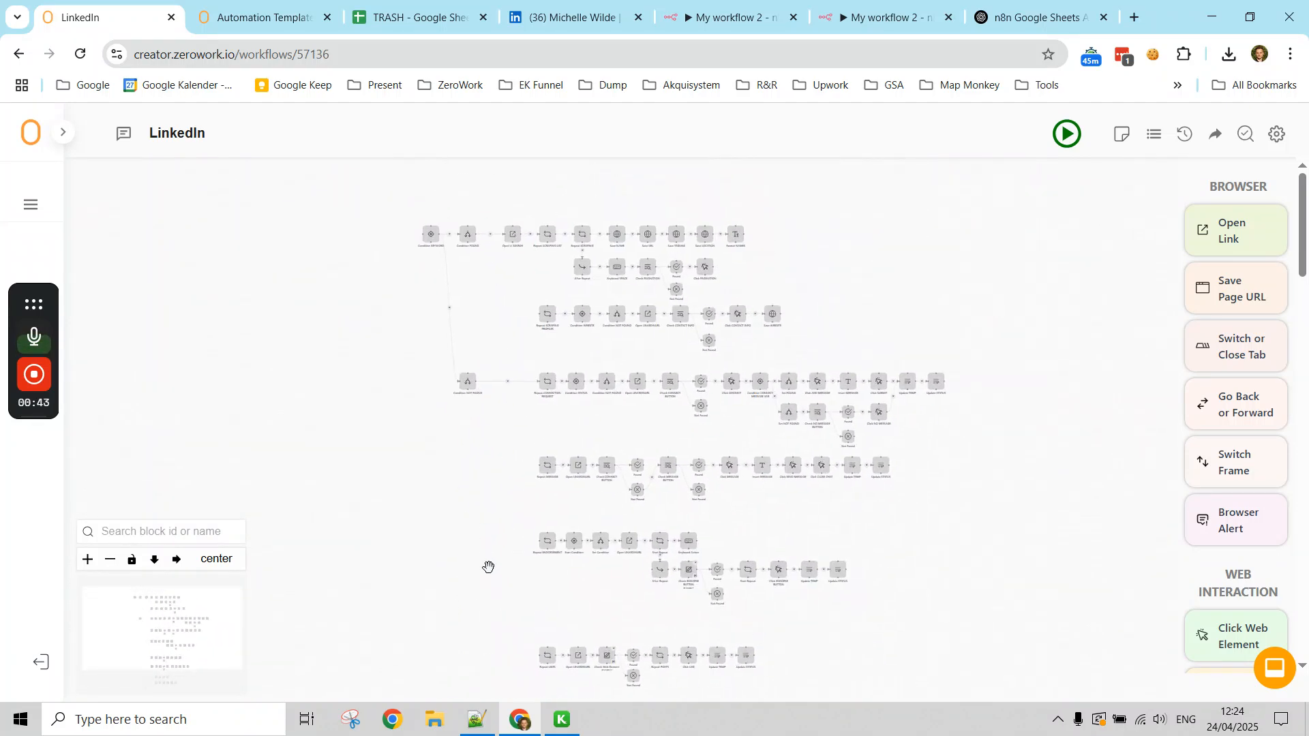
pyautogui.moveTo(500, 298); pyautogui.dragTo(485, 336)
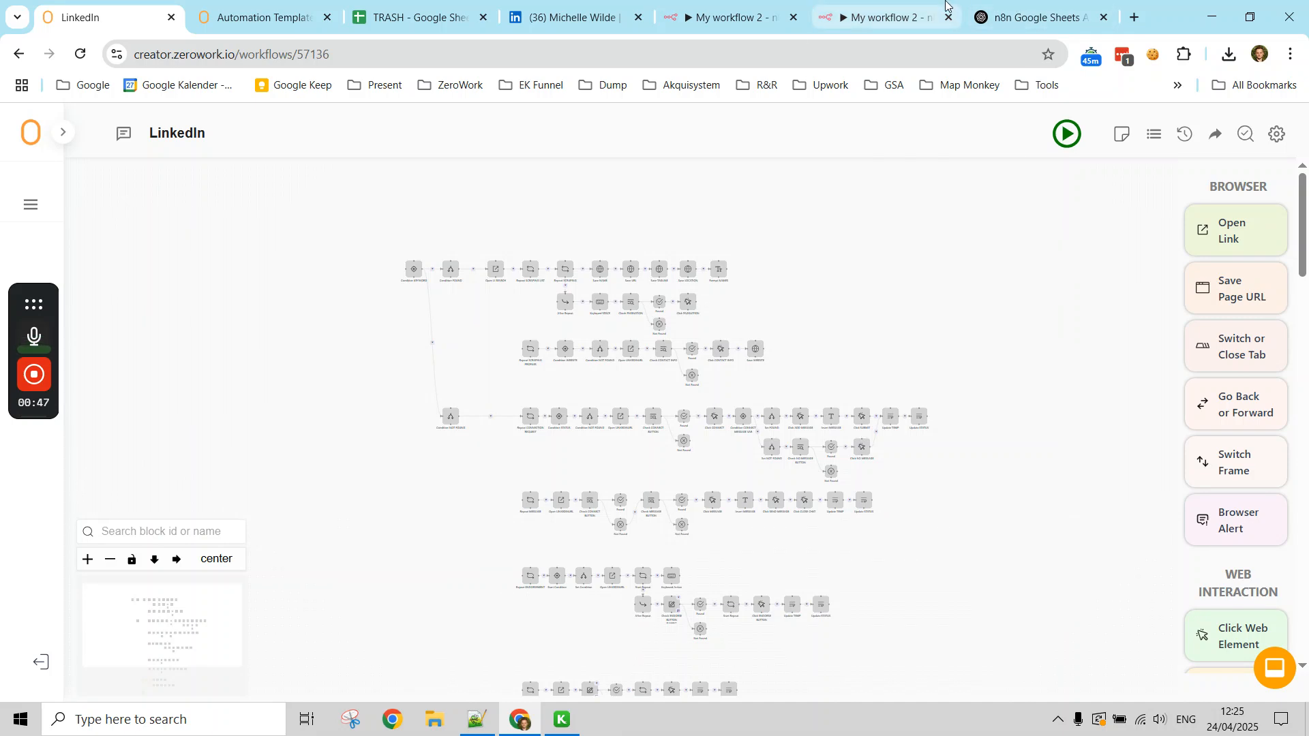
# - Switch to My workflow 2 in n8n and look over its AI Agent, model, memory and scraper tool nodes
pyautogui.click(739, 3)
pyautogui.click(358, 335)
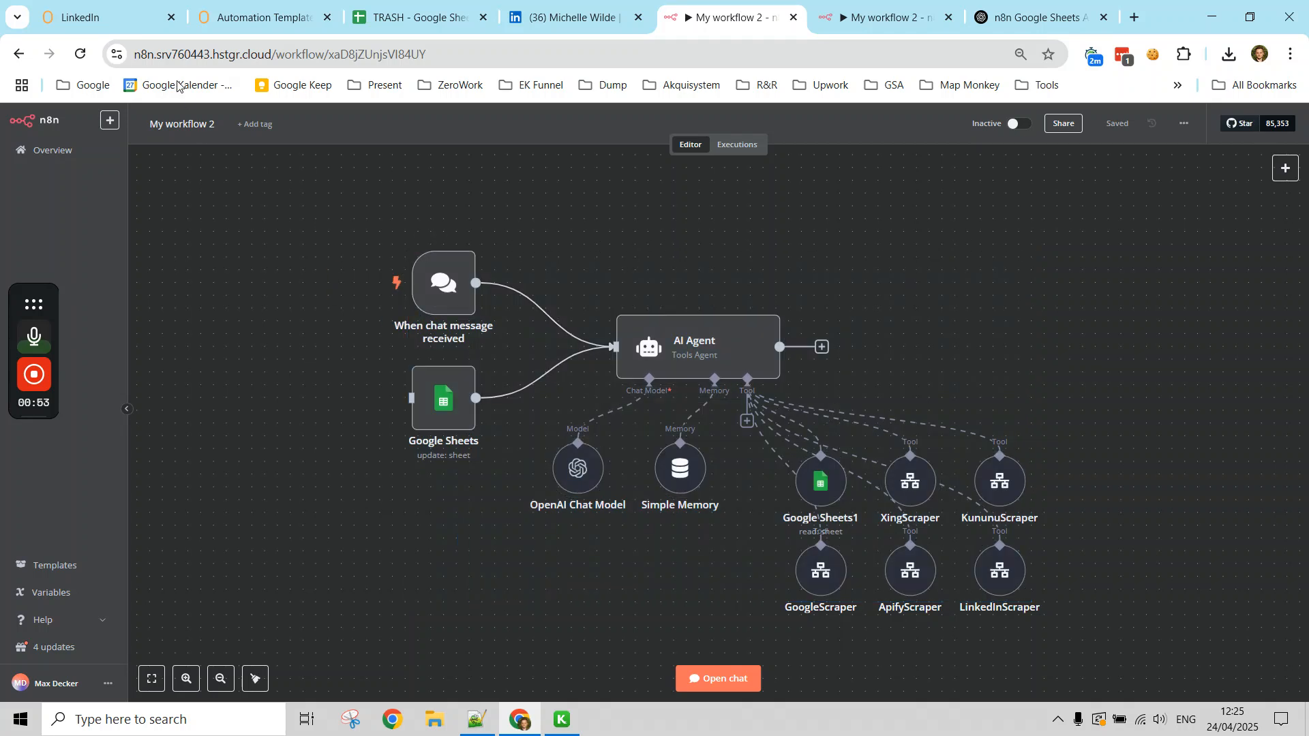
pyautogui.doubleClick(153, 54)
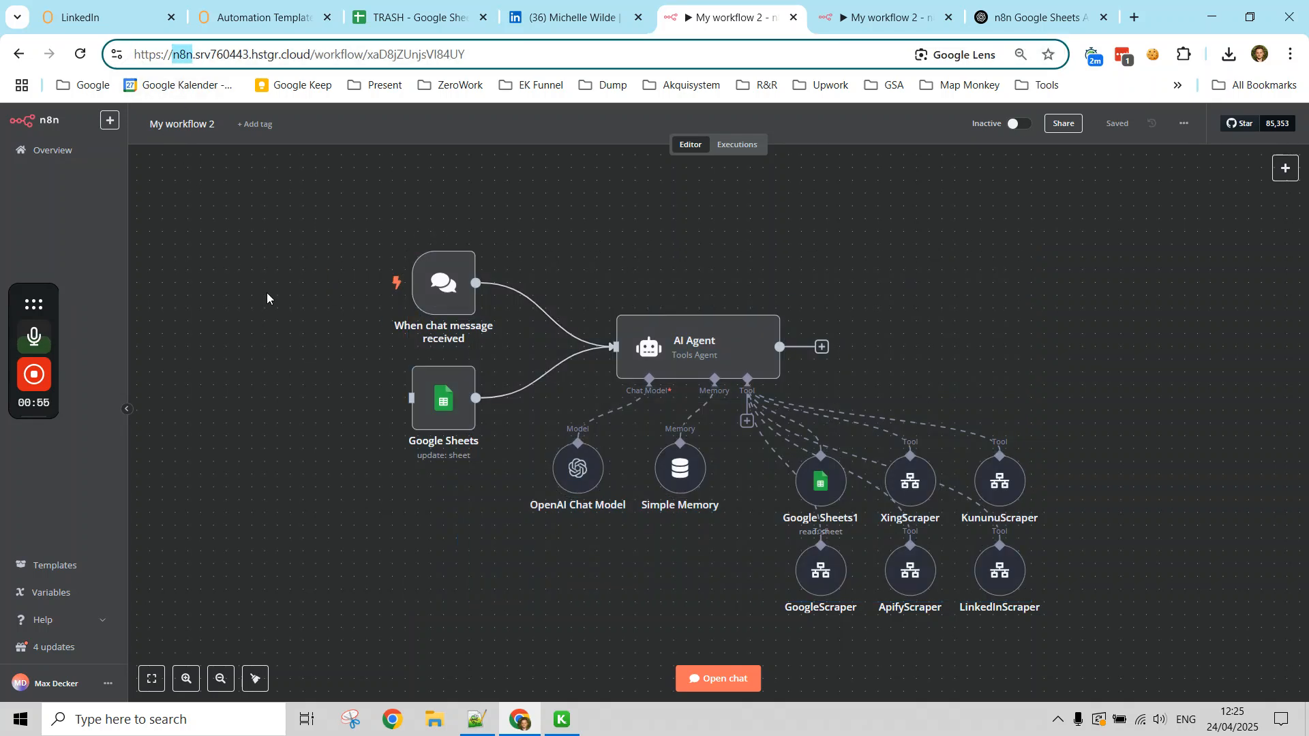
pyautogui.moveTo(315, 299); pyautogui.dragTo(1102, 648)
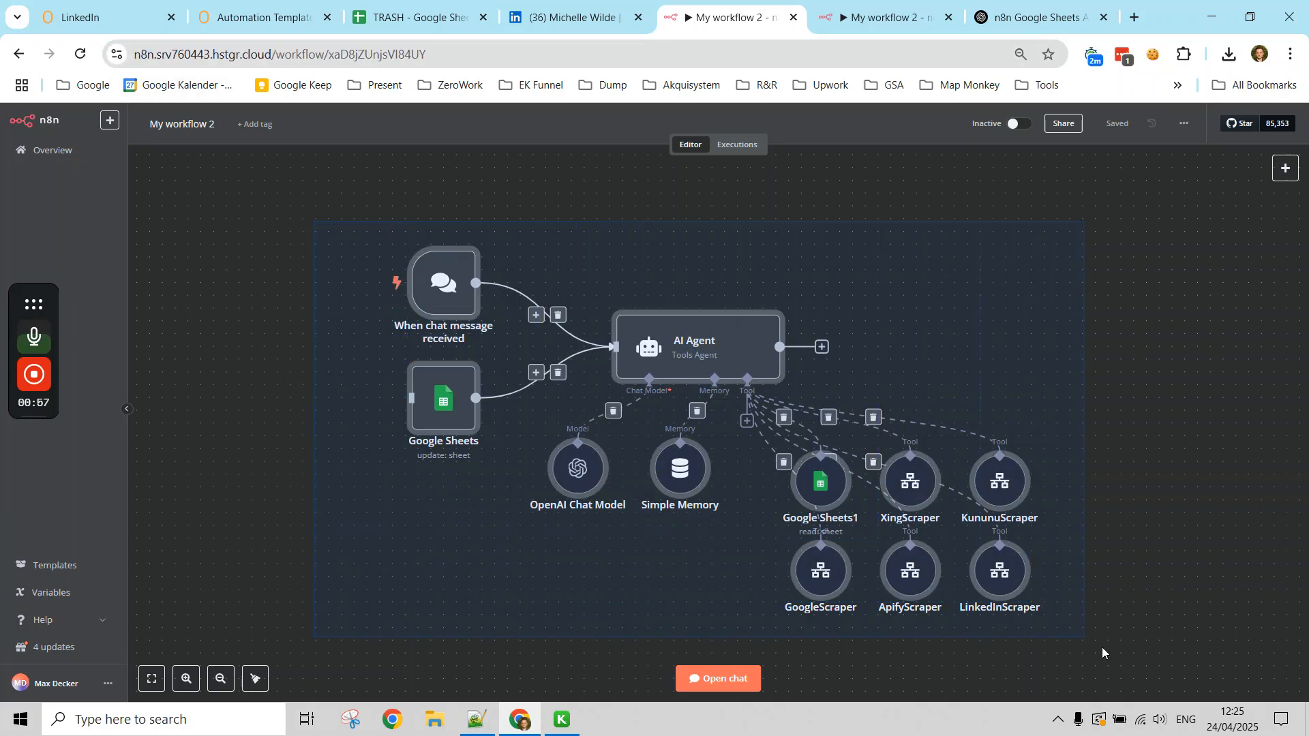
pyautogui.click(1138, 420)
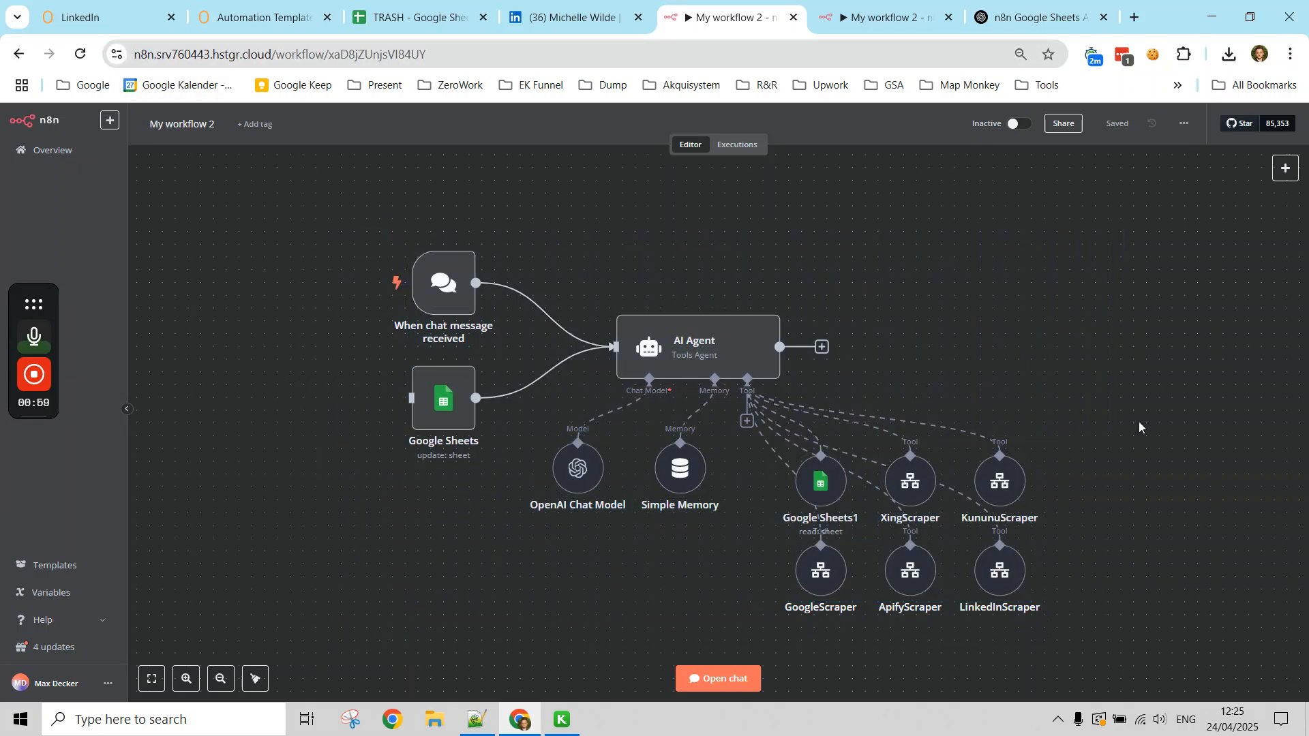
# - Copy all nodes of My workflow 2 and paste them as JSON text into a new Notepad++ document
pyautogui.moveTo(313, 234); pyautogui.dragTo(1269, 692)
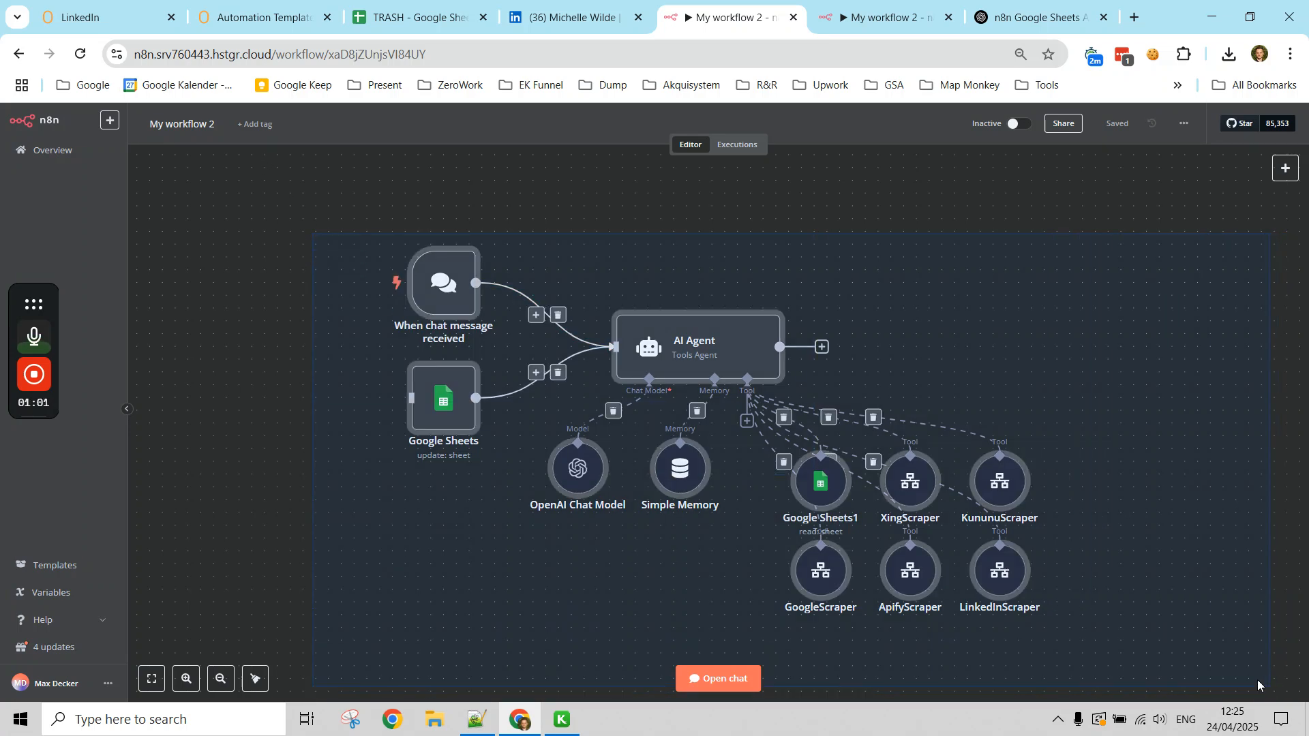
pyautogui.hotkey('ctrl', 'c')
pyautogui.hotkey('ctrl', 'c')
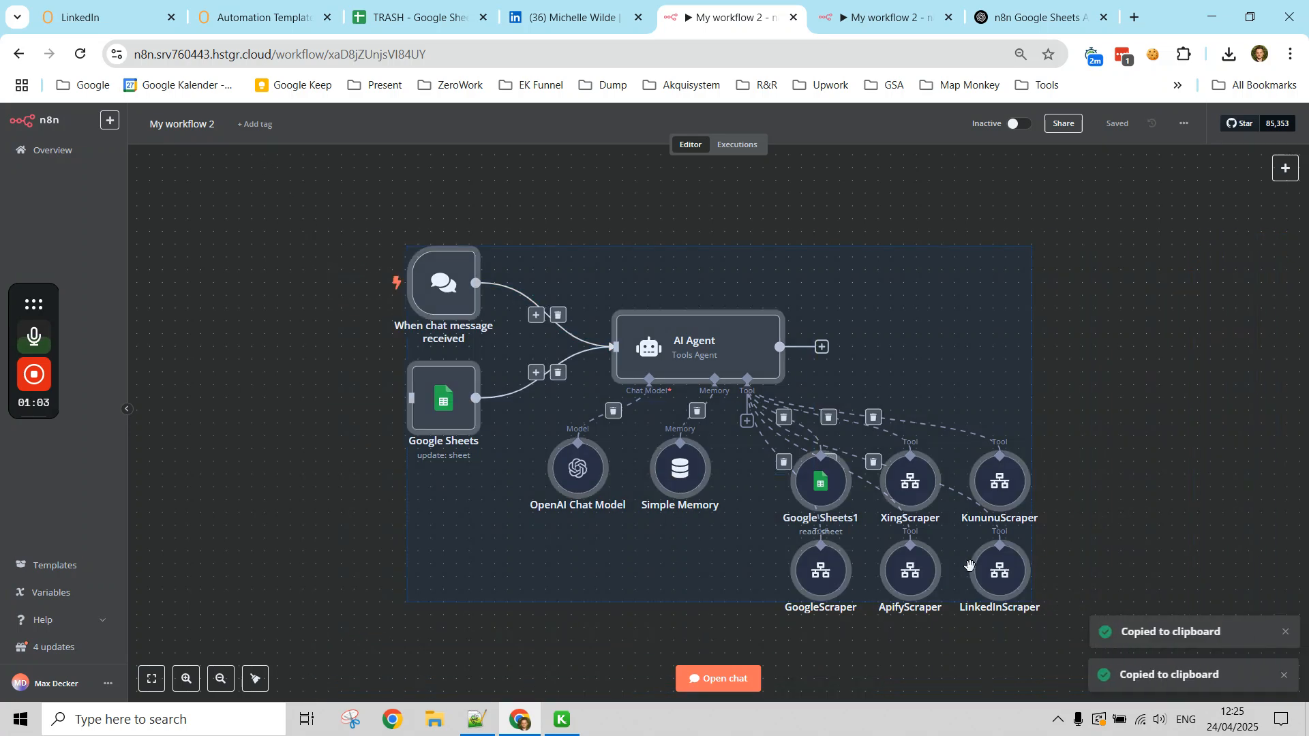
pyautogui.click(477, 719)
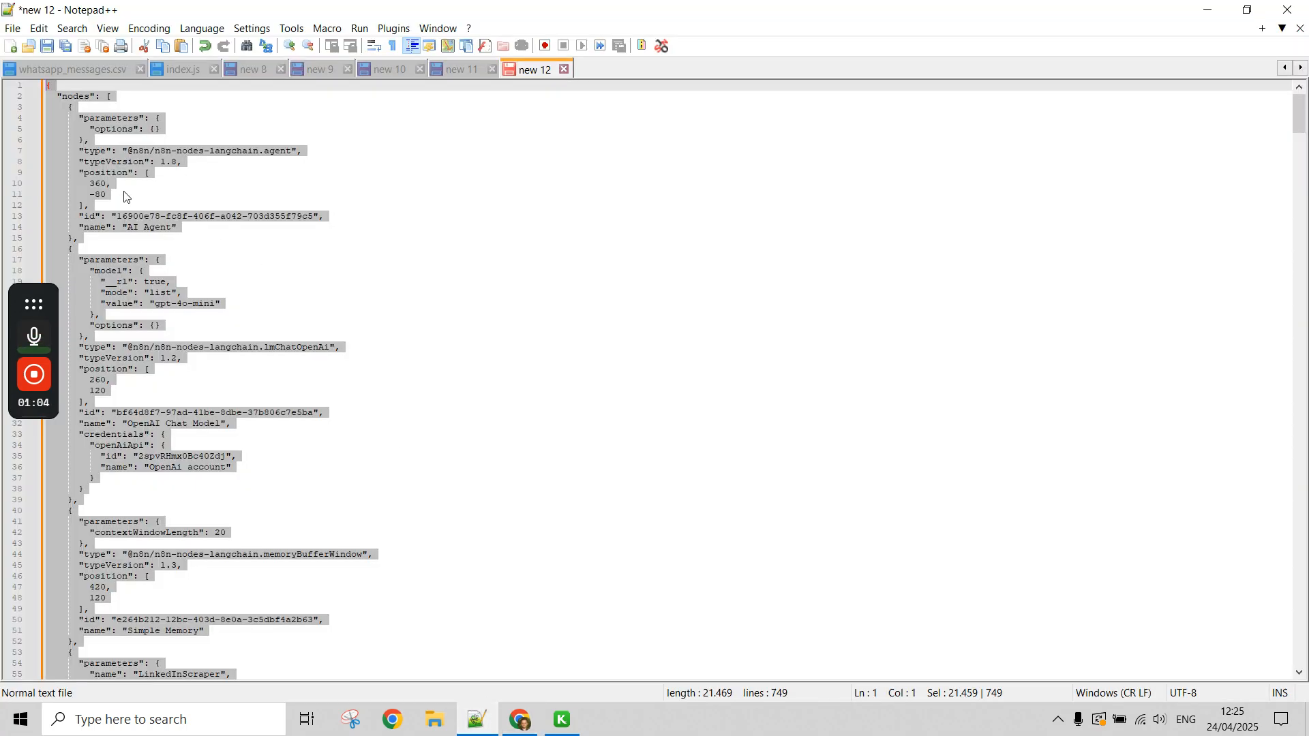
pyautogui.click(11, 46)
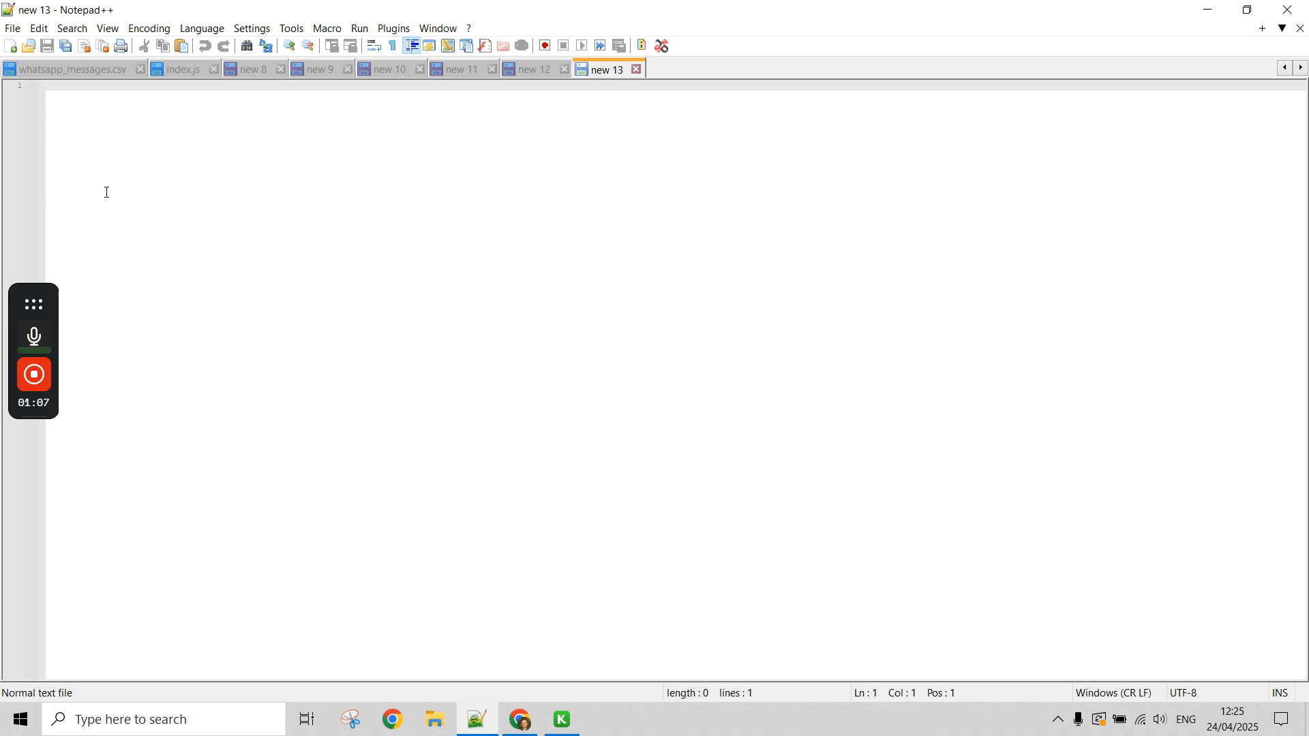
pyautogui.hotkey('ctrl', 'v')
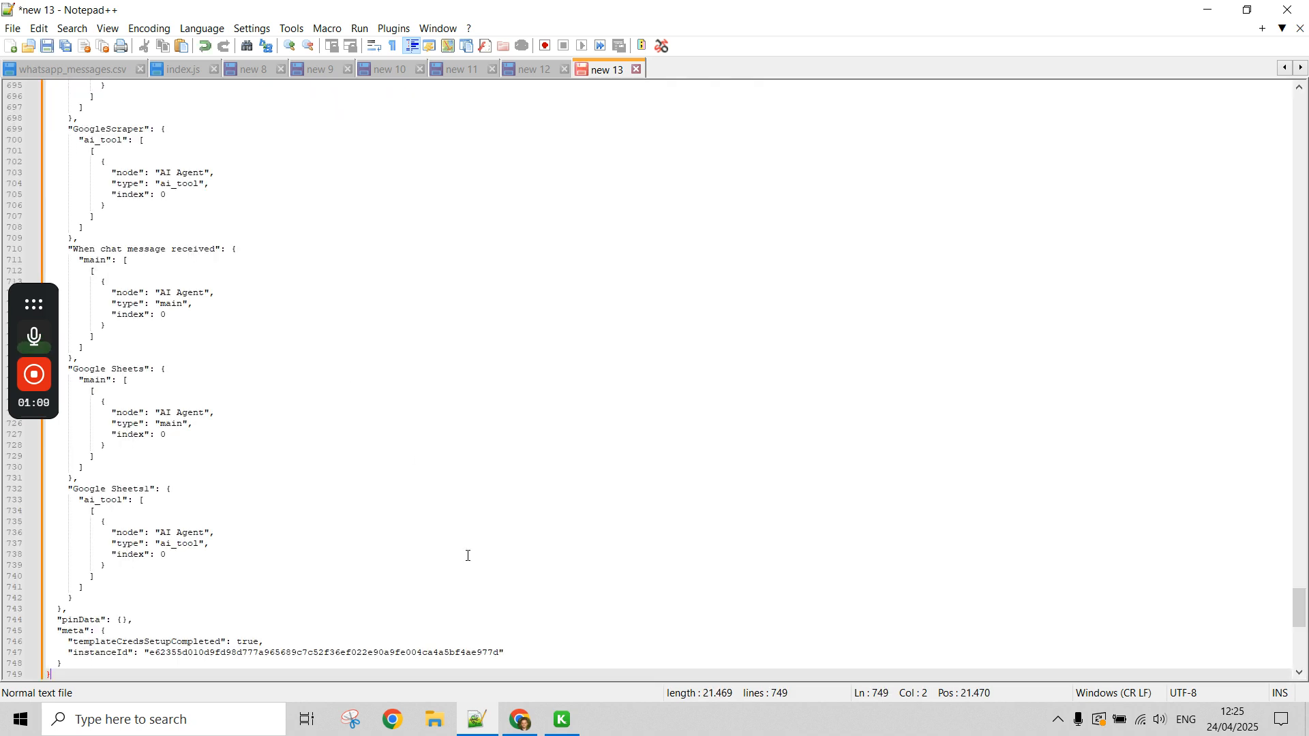
# - Copy all nodes of My workflow 2 again and replace the entire Notepad++ document text with them
pyautogui.click(520, 719)
pyautogui.moveTo(328, 198); pyautogui.dragTo(1138, 637)
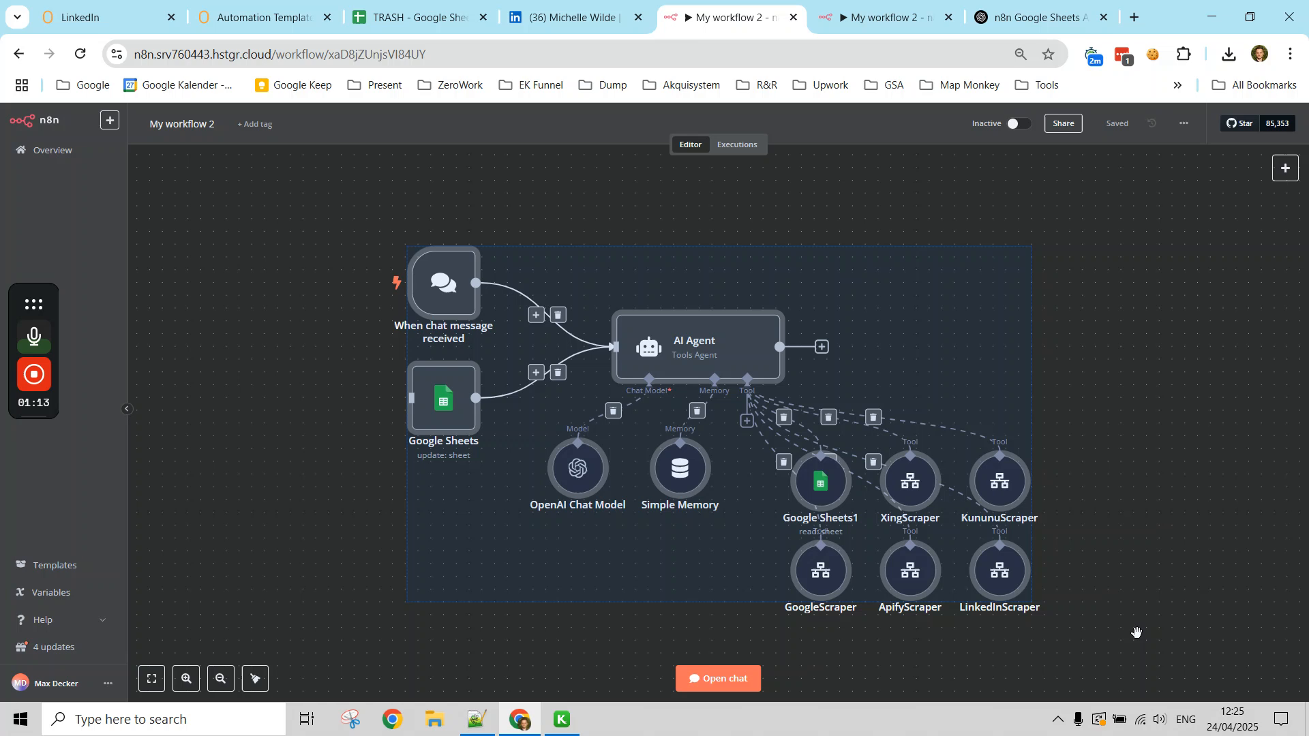
pyautogui.hotkey('ctrl', 'c')
pyautogui.hotkey('ctrl', 'c')
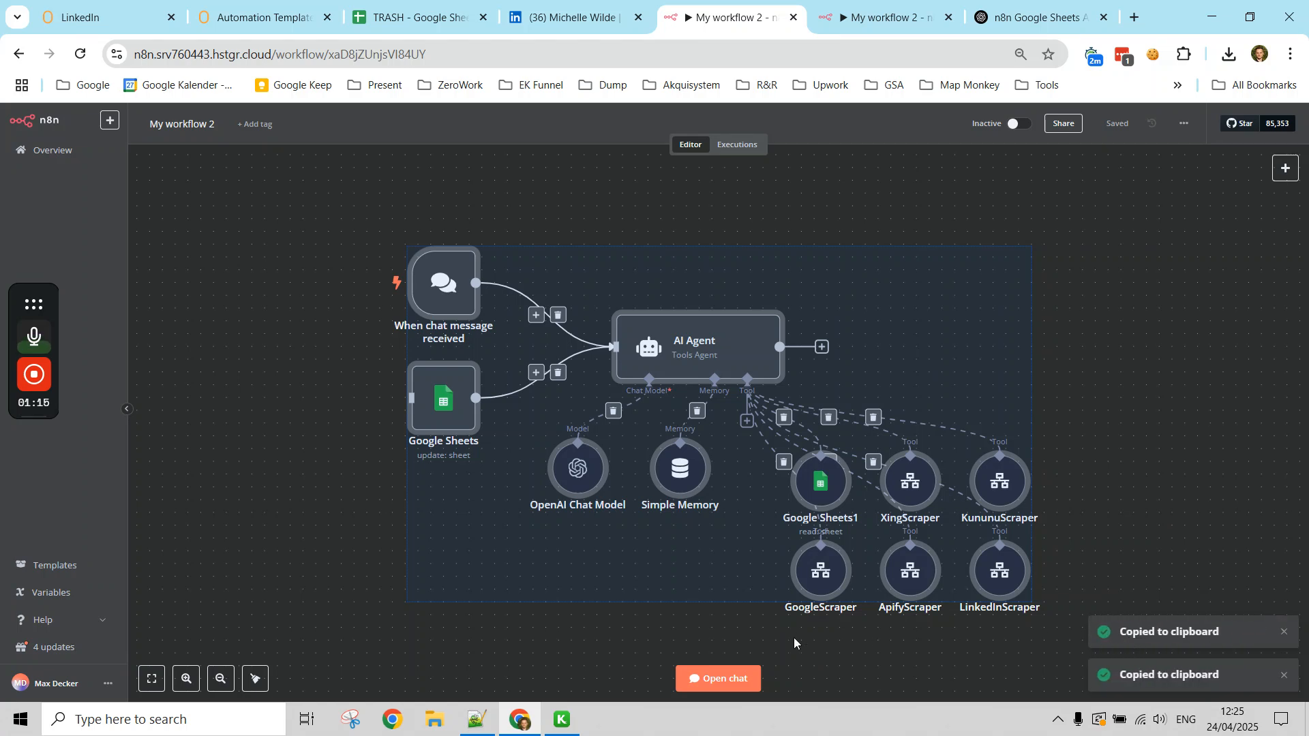
pyautogui.click(474, 722)
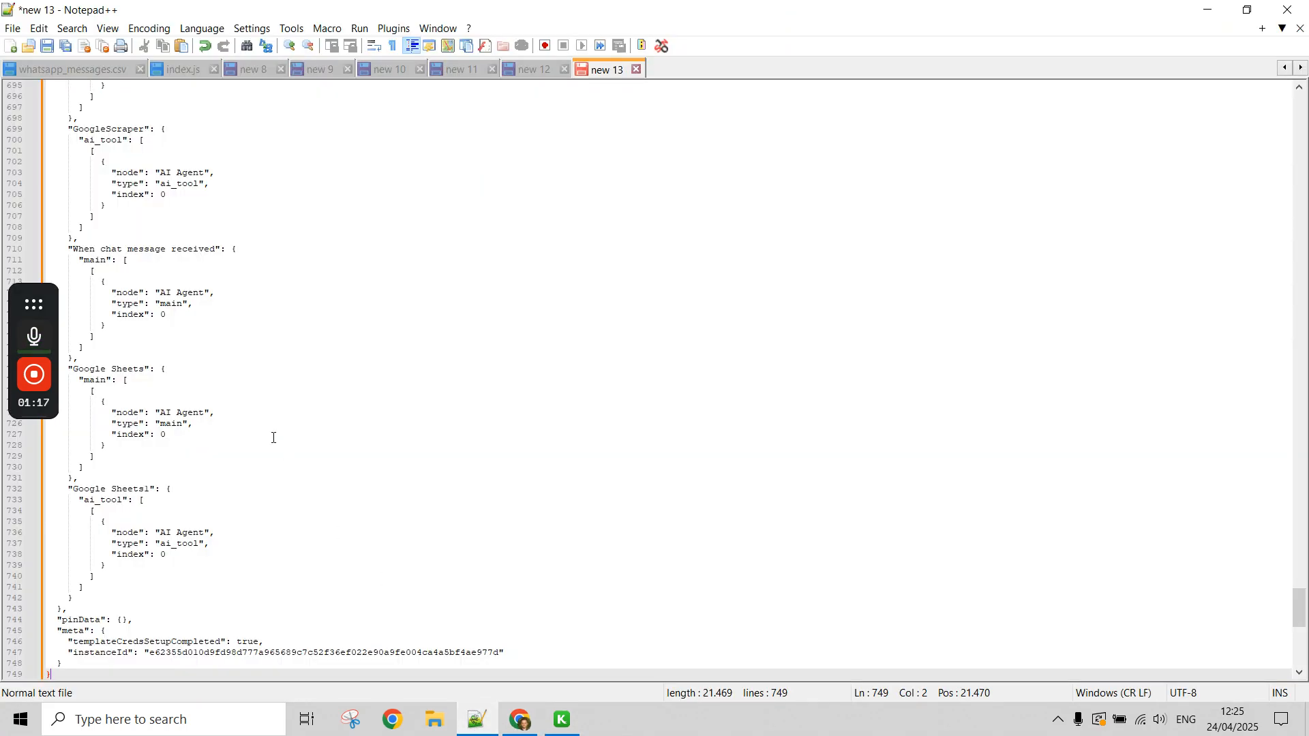
pyautogui.hotkey('ctrl', 'a')
pyautogui.press('Delete')
pyautogui.hotkey('ctrl', 'v')
pyautogui.scroll(20, 468, 327)
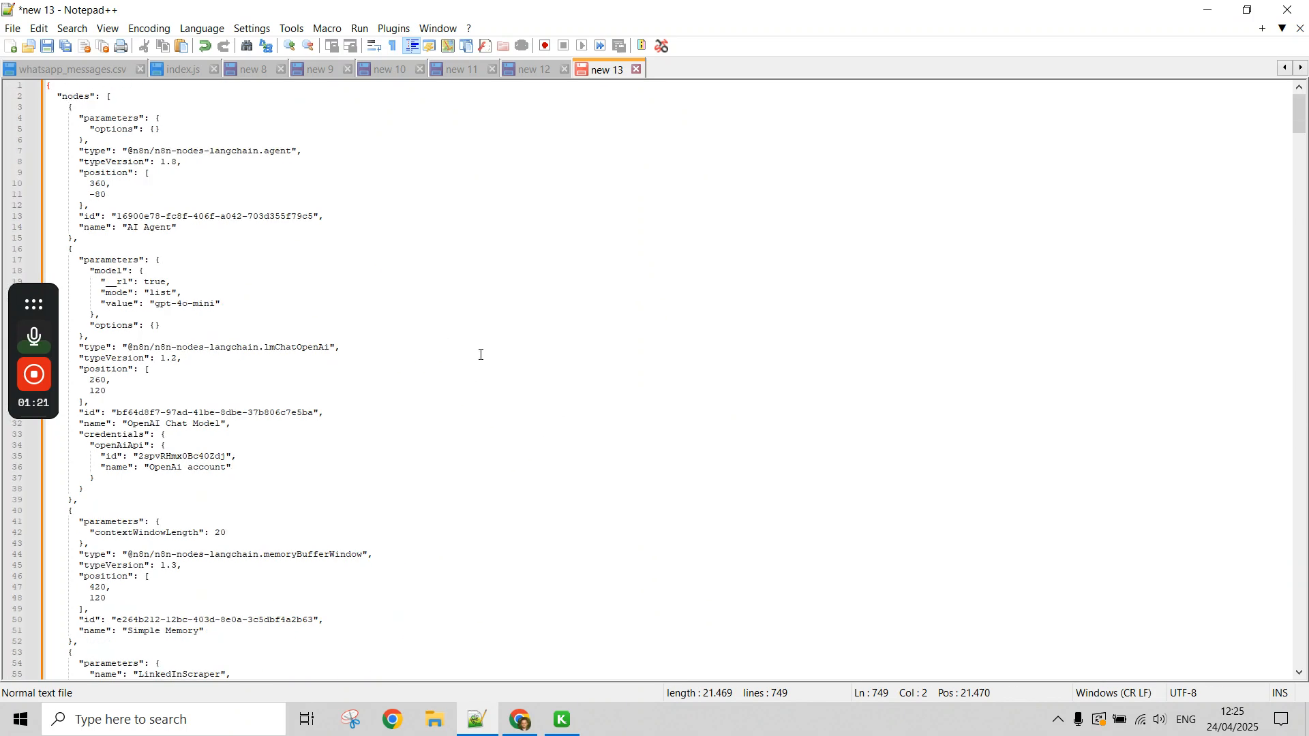
# - Read through the workflow's JSON code in Notepad++ and select the whole text
pyautogui.click(521, 720)
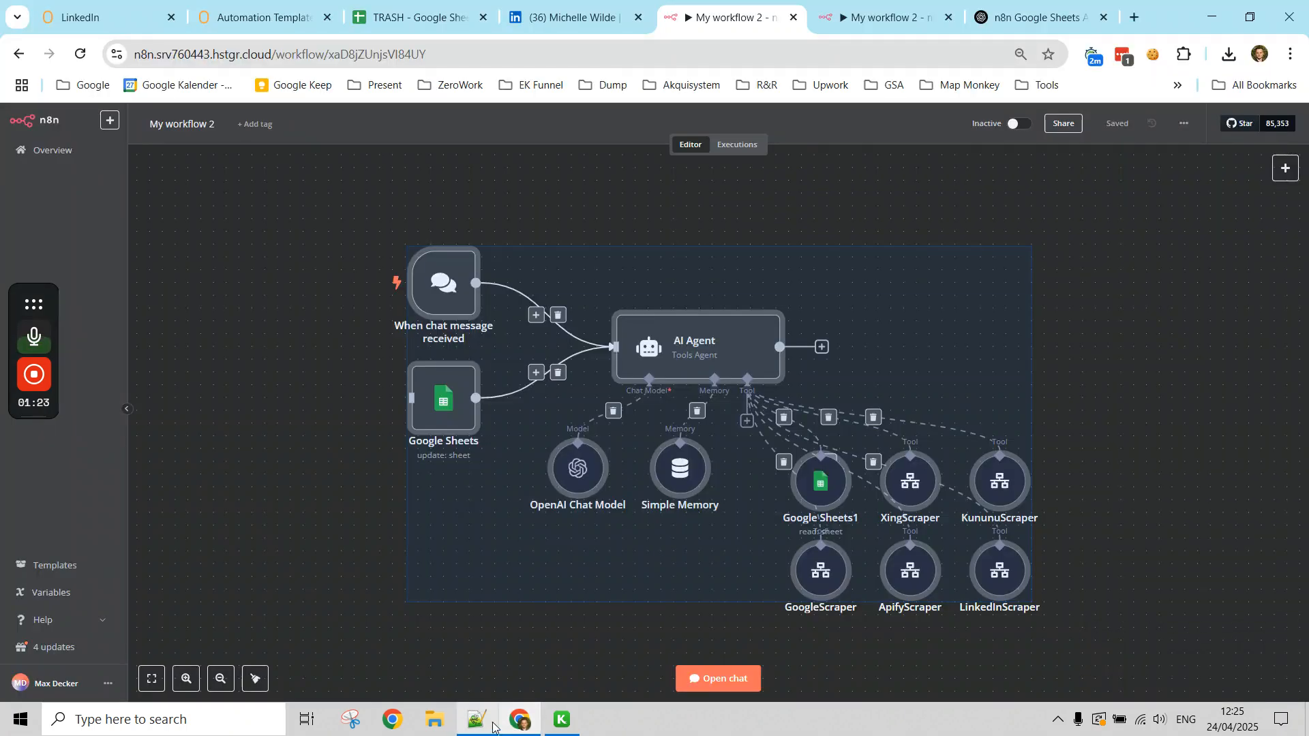
pyautogui.click(477, 721)
pyautogui.moveTo(48, 82); pyautogui.dragTo(412, 564)
pyautogui.scroll(-20, 409, 559)
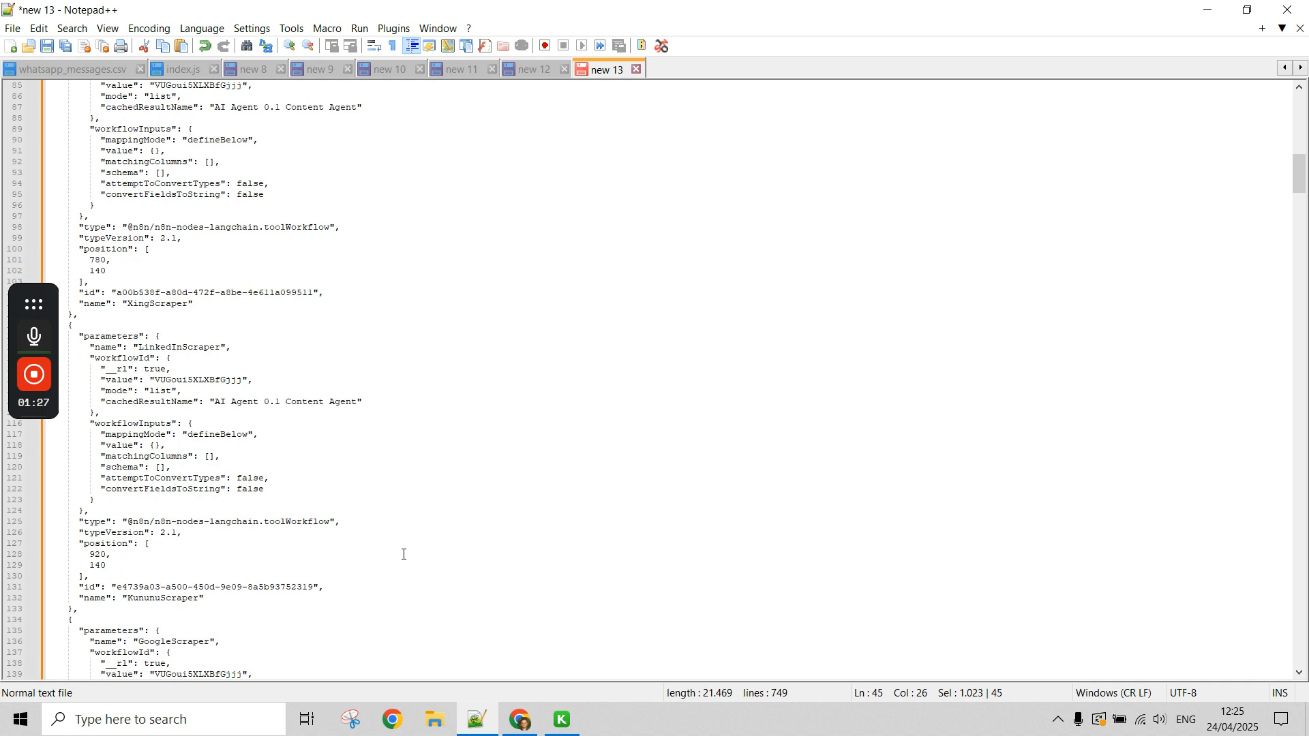
pyautogui.click(306, 398)
pyautogui.hotkey('ctrl', 'a')
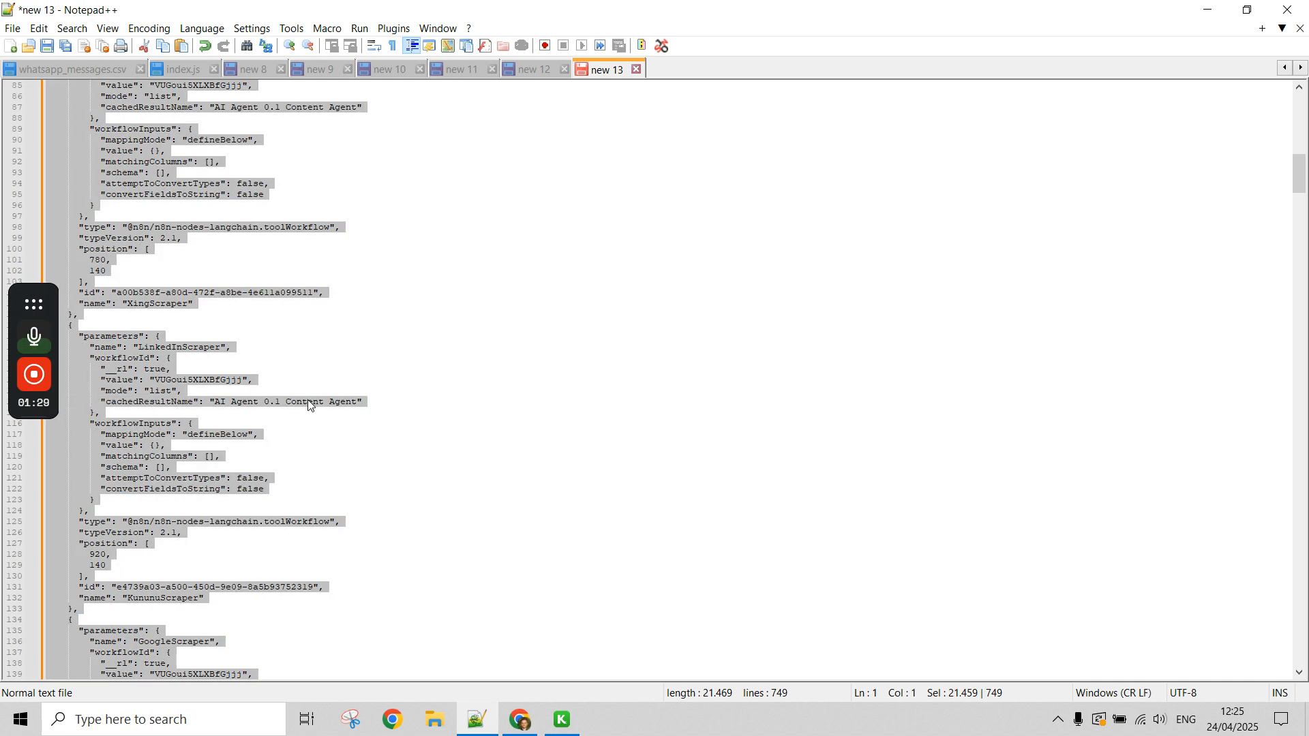
# - In the unsaved My workflow 3 in n8n, delete the existing nodes and paste the copied AI Agent workflow
pyautogui.click(522, 720)
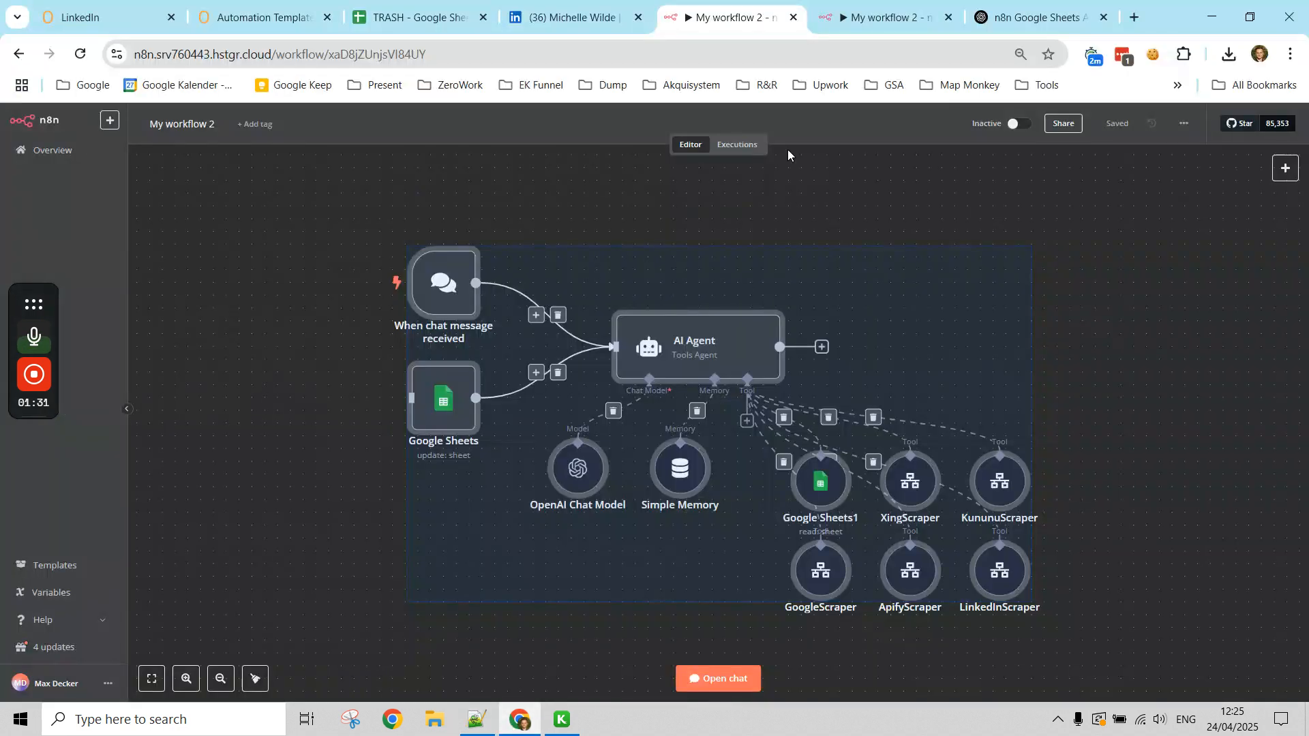
pyautogui.click(921, 5)
pyautogui.moveTo(282, 284); pyautogui.dragTo(921, 617)
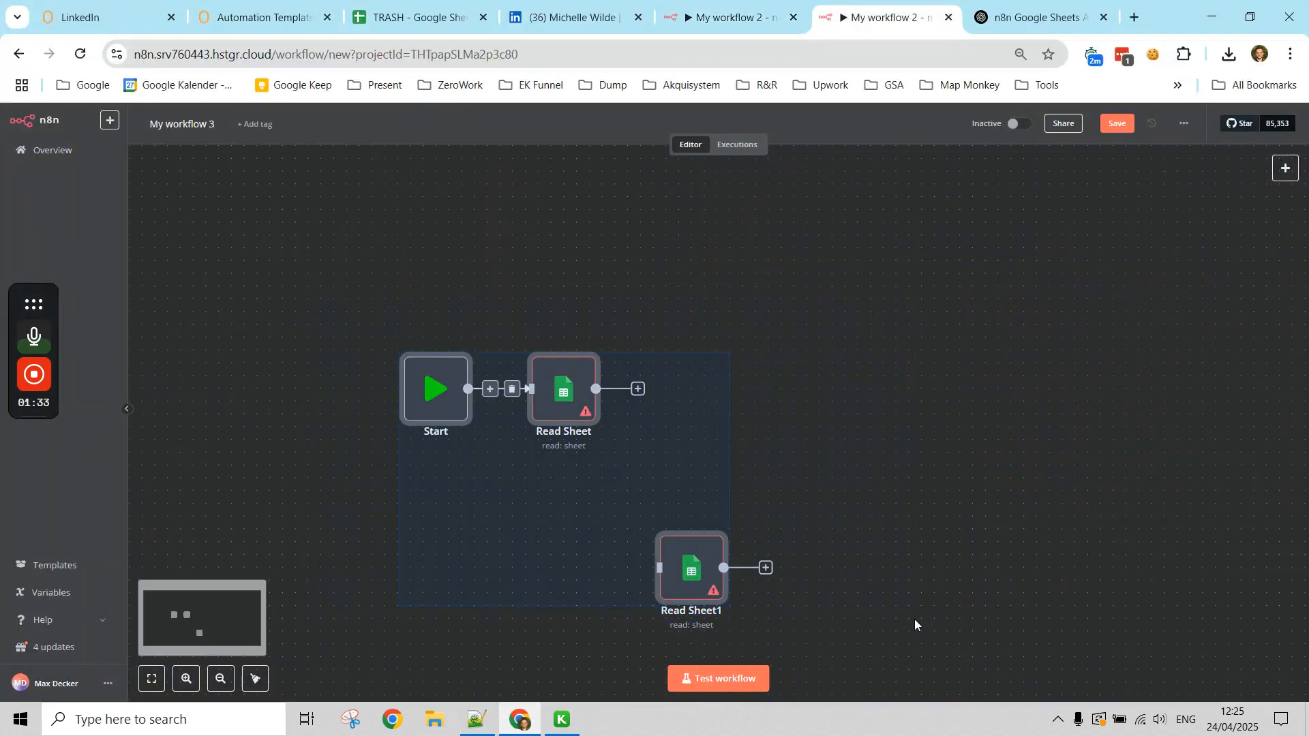
pyautogui.press('Delete')
pyautogui.hotkey('ctrl', 'v')
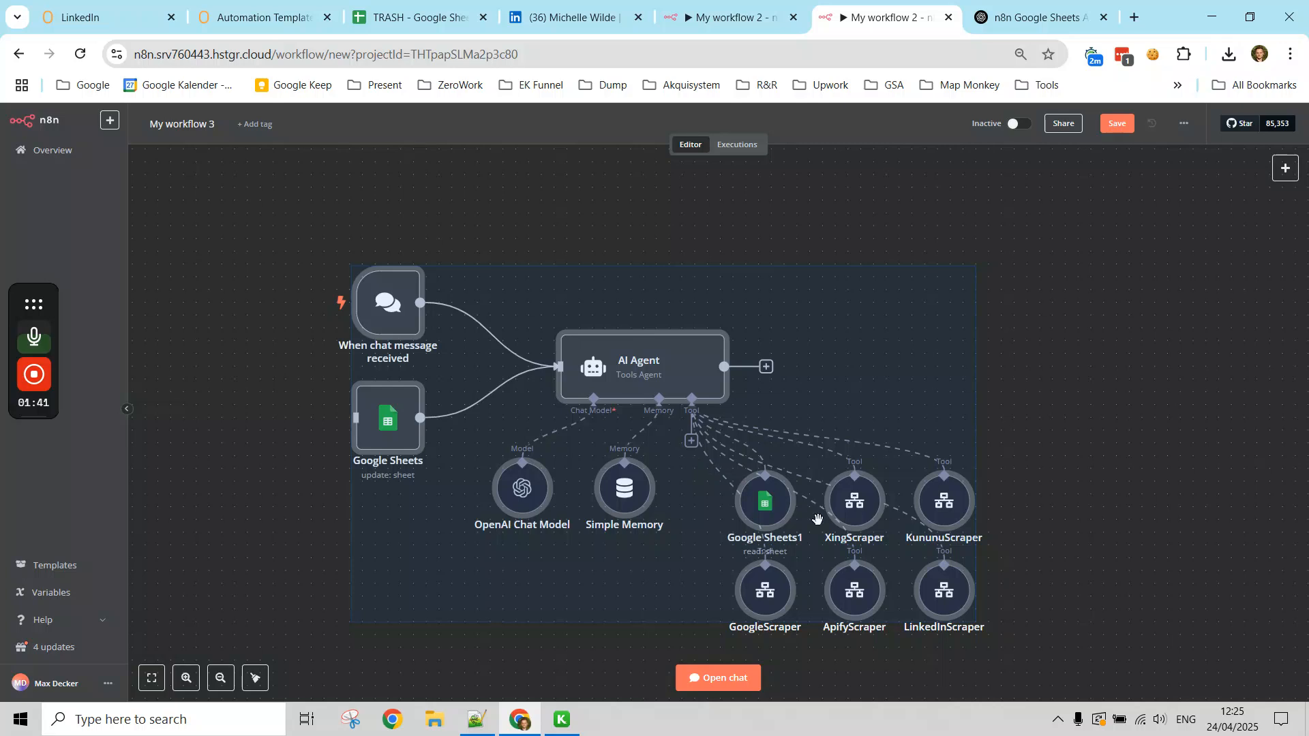
# - Review the Automation Template in ZeroWork, including its TaskBot settings for run behavior, cookies, webhook and proxy, and its complete block layout
pyautogui.click(246, 5)
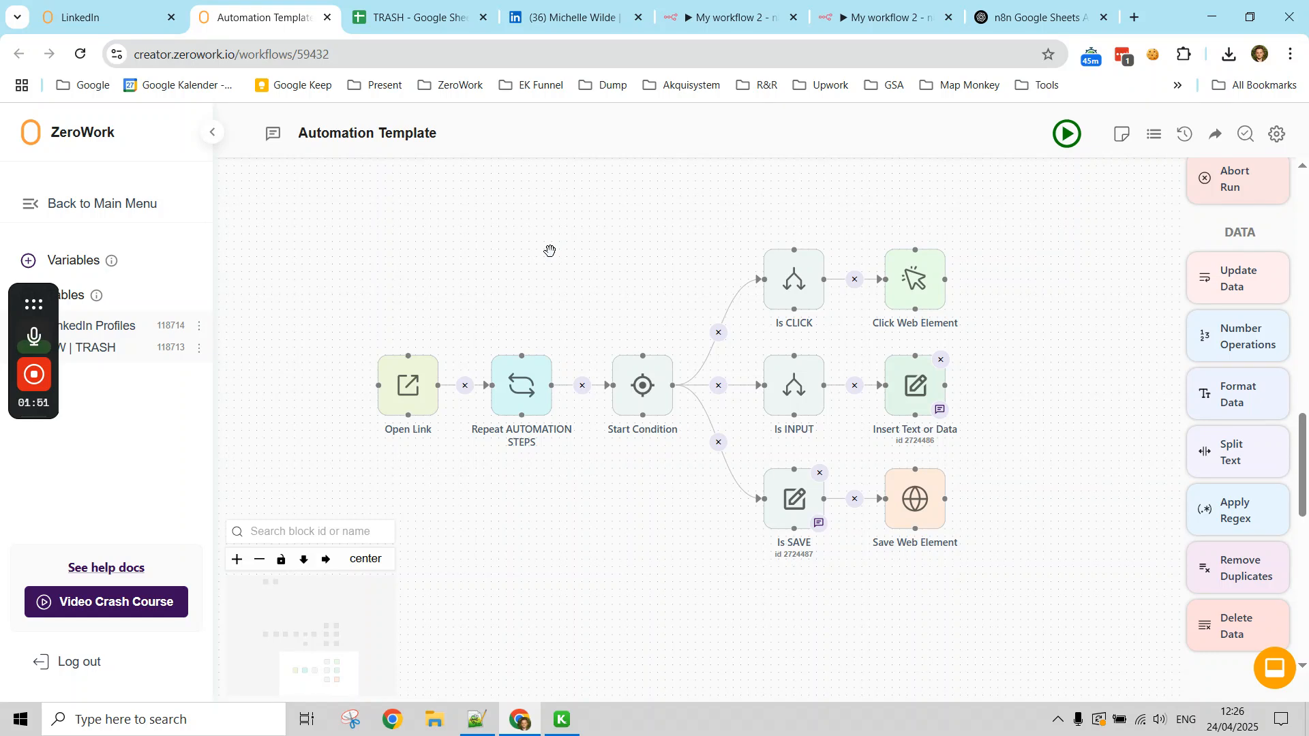
pyautogui.scroll(10, 1264, 368)
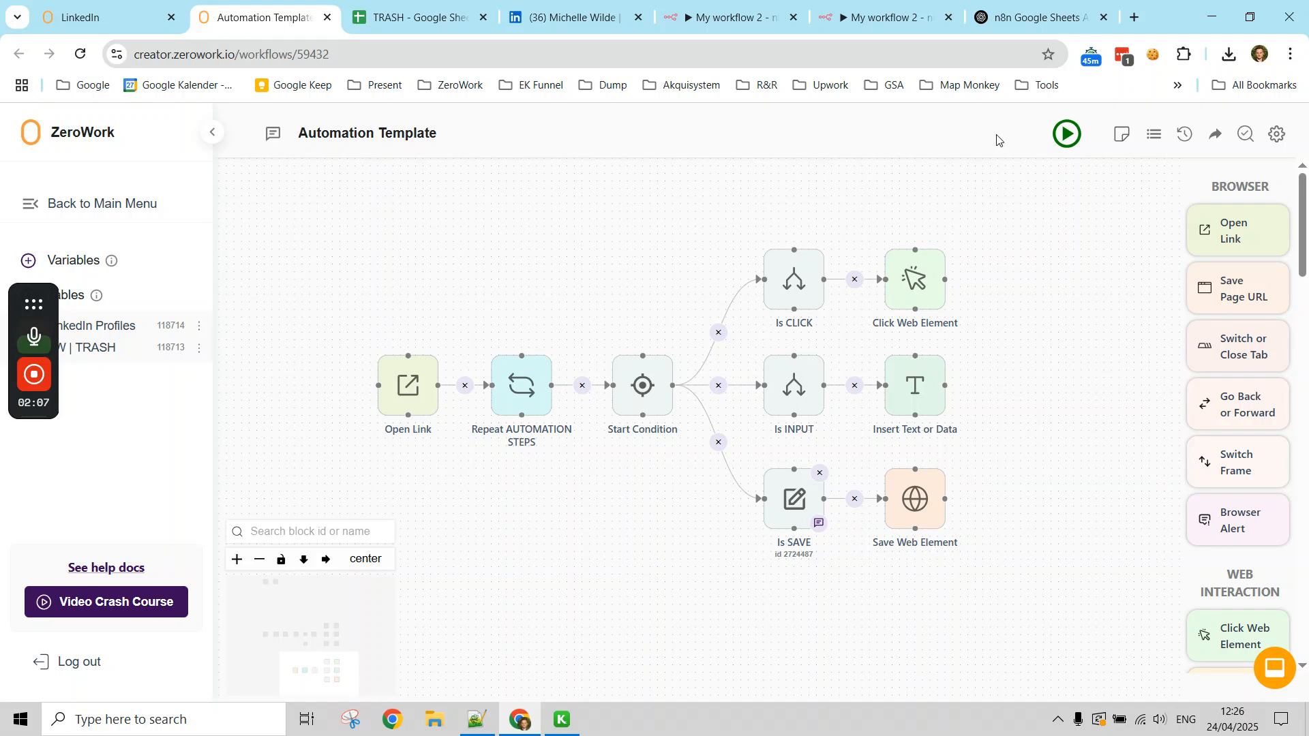
pyautogui.click(1276, 135)
pyautogui.scroll(-1, 884, 379)
pyautogui.scroll(-2, 884, 380)
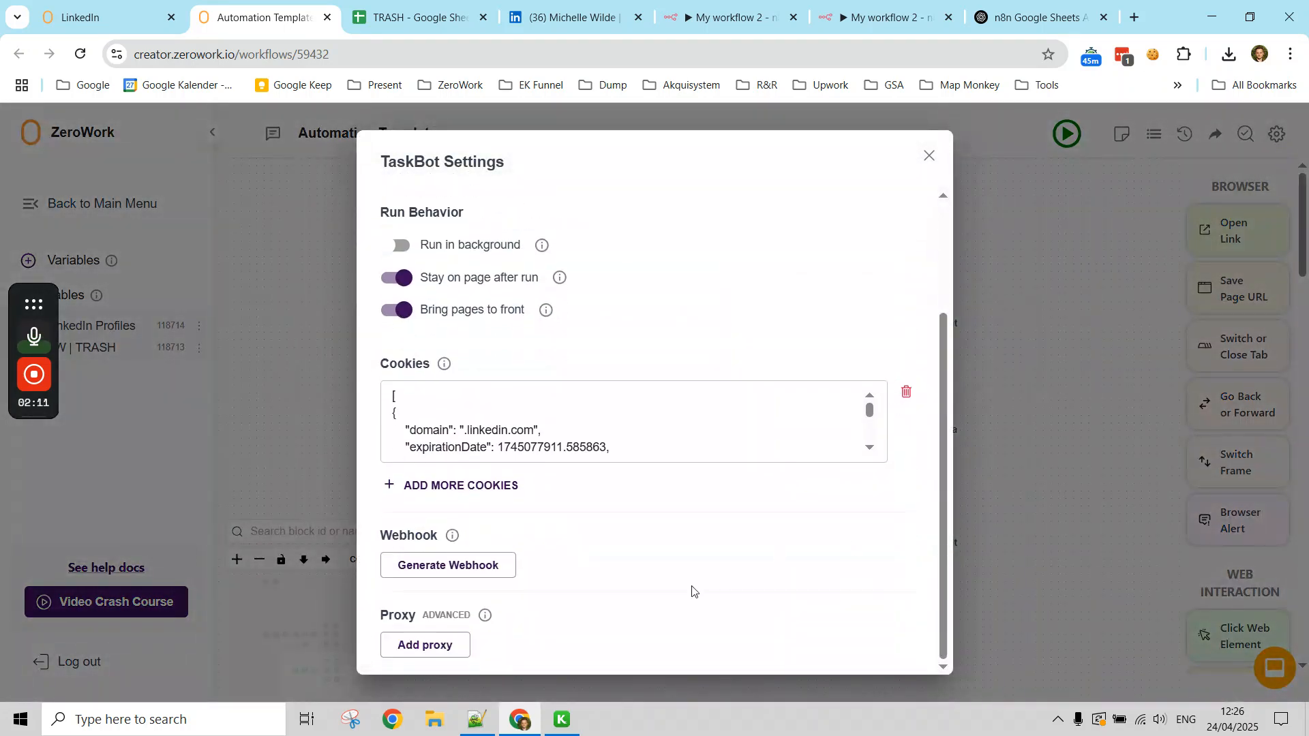
pyautogui.click(264, 397)
pyautogui.moveTo(294, 182); pyautogui.dragTo(1106, 665)
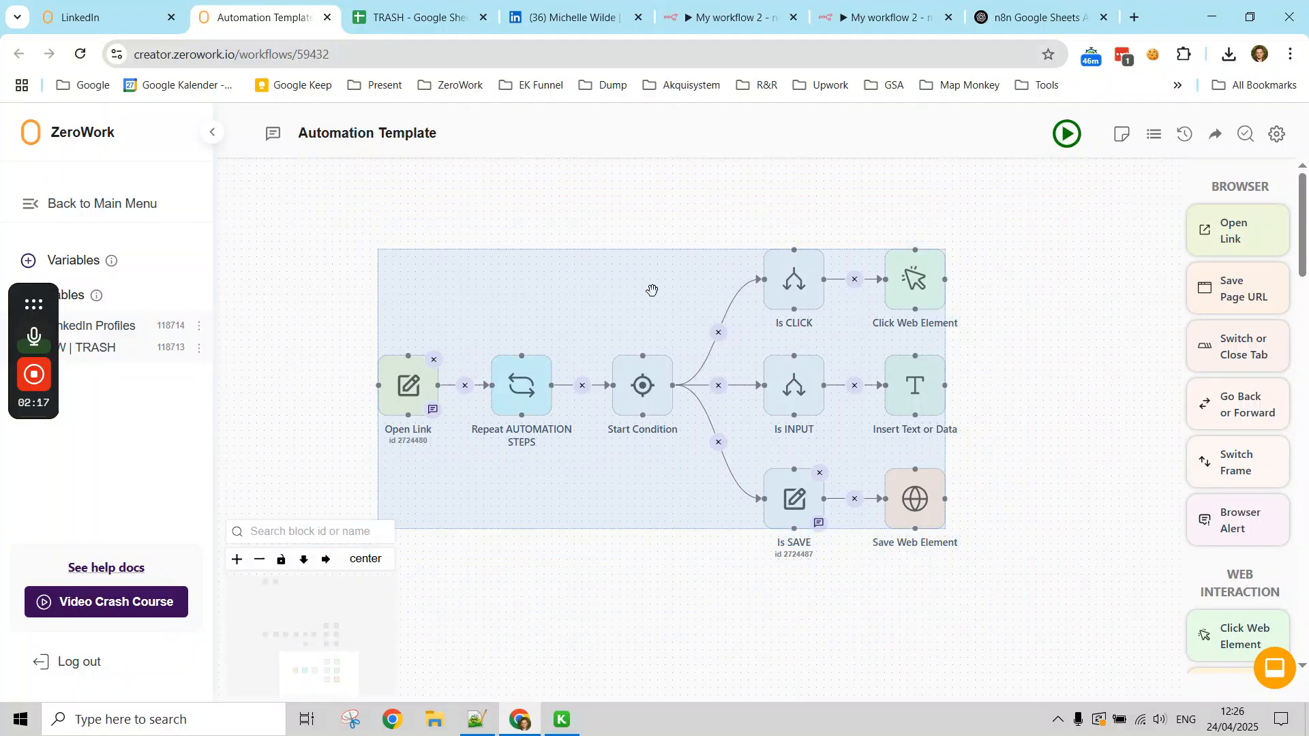
pyautogui.click(303, 388)
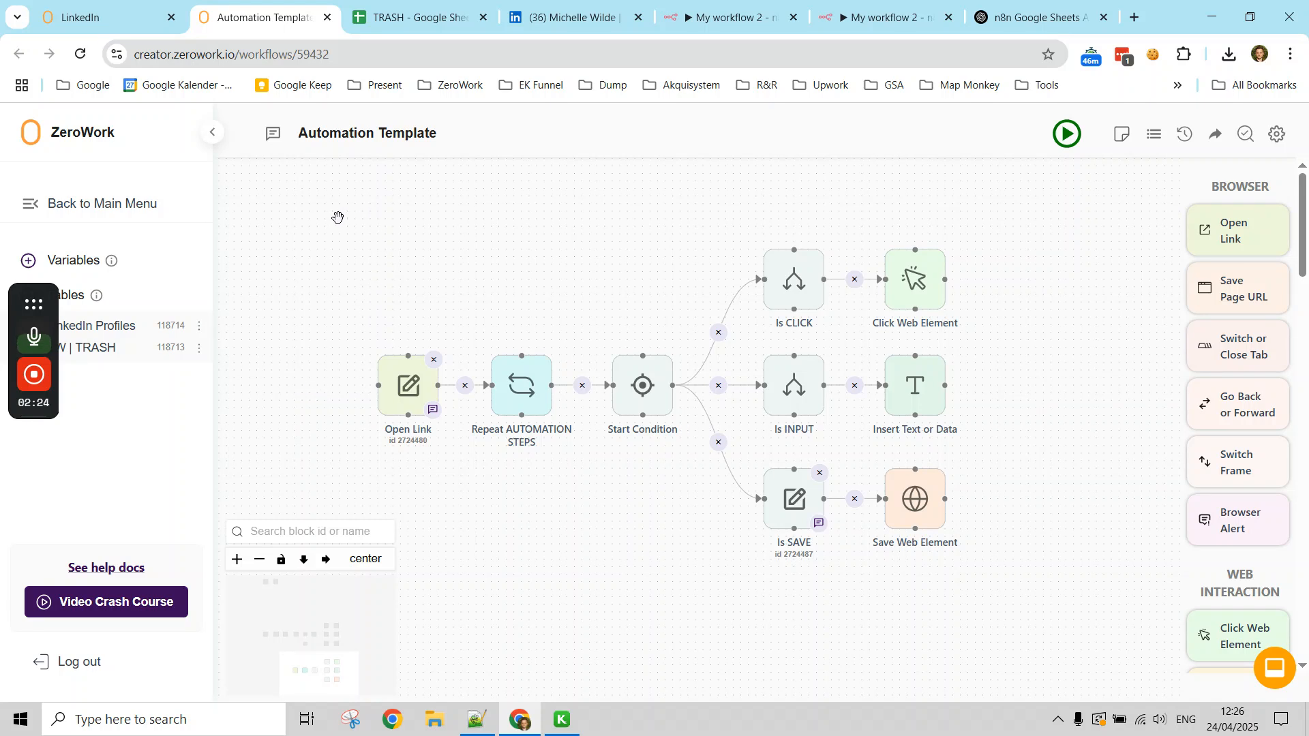
# - Look through the workflow's JSON code in Notepad++ again and return to the Automation Template in ZeroWork
pyautogui.click(478, 720)
pyautogui.click(186, 303)
pyautogui.moveTo(113, 139); pyautogui.dragTo(274, 475)
pyautogui.click(181, 304)
pyautogui.moveTo(96, 128); pyautogui.dragTo(242, 211)
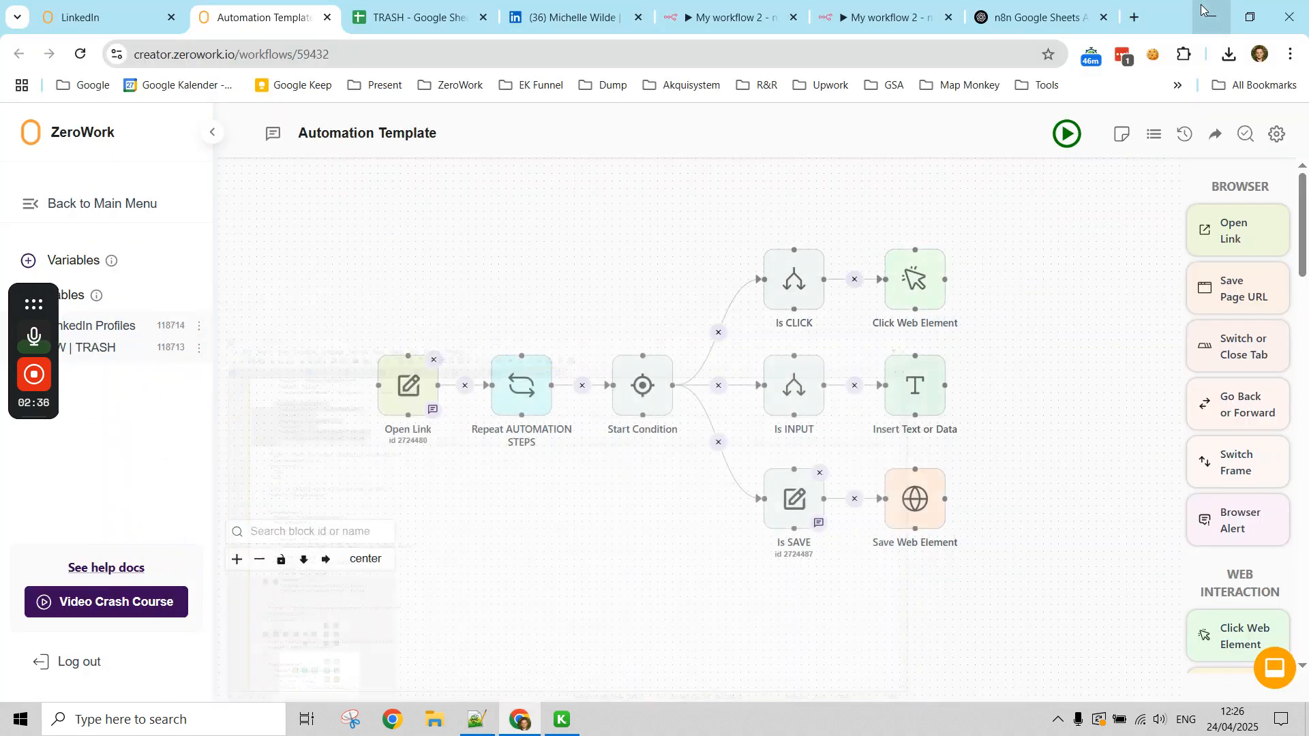
pyautogui.click(1207, 10)
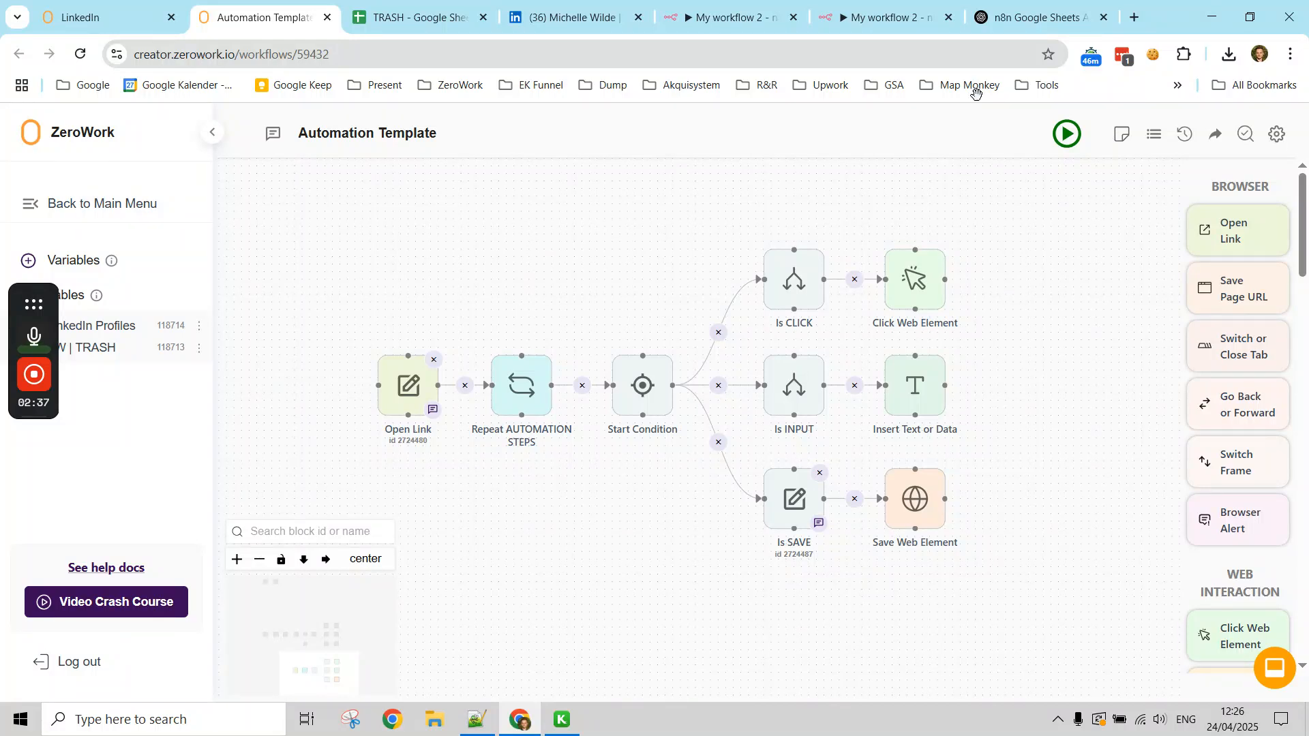
# - Switch to the n8n Google Sheets conversation in ChatGPT and copy the complete Read Google Sheets workflow JSON
pyautogui.click(1007, 17)
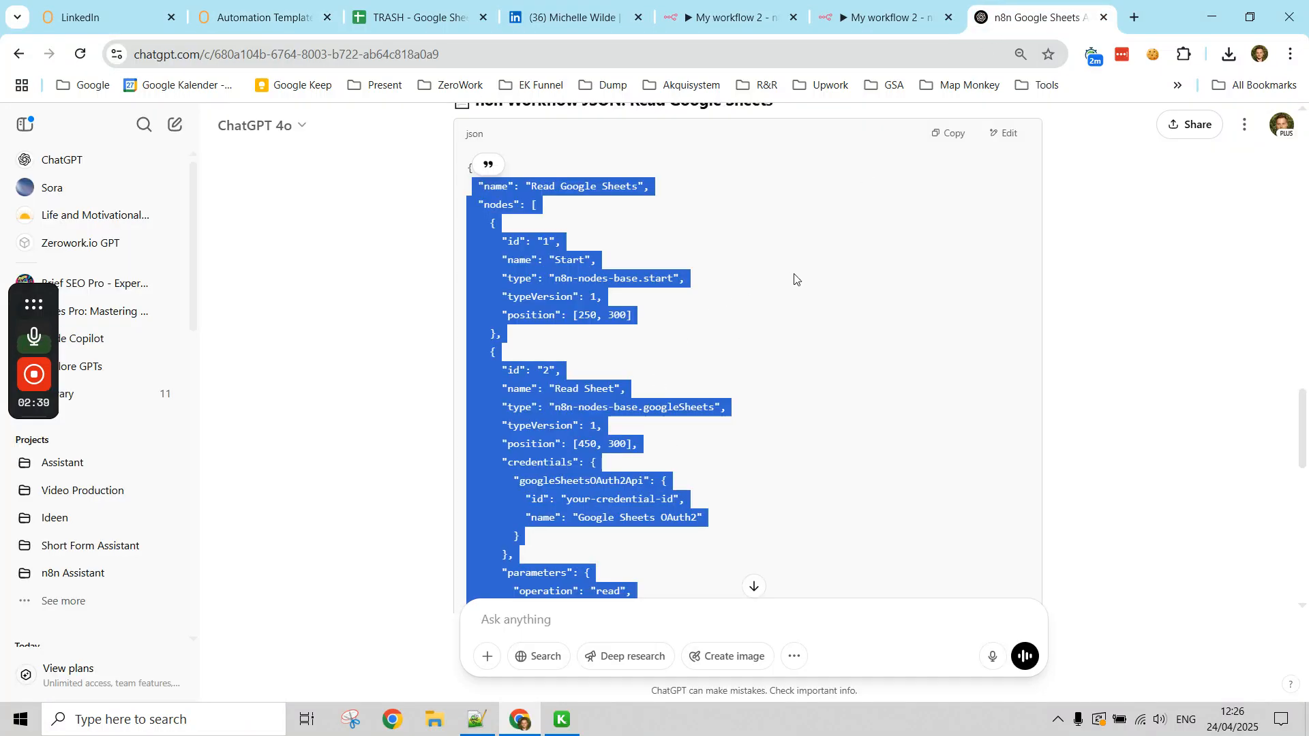
pyautogui.scroll(-15, 893, 327)
pyautogui.scroll(15, 880, 365)
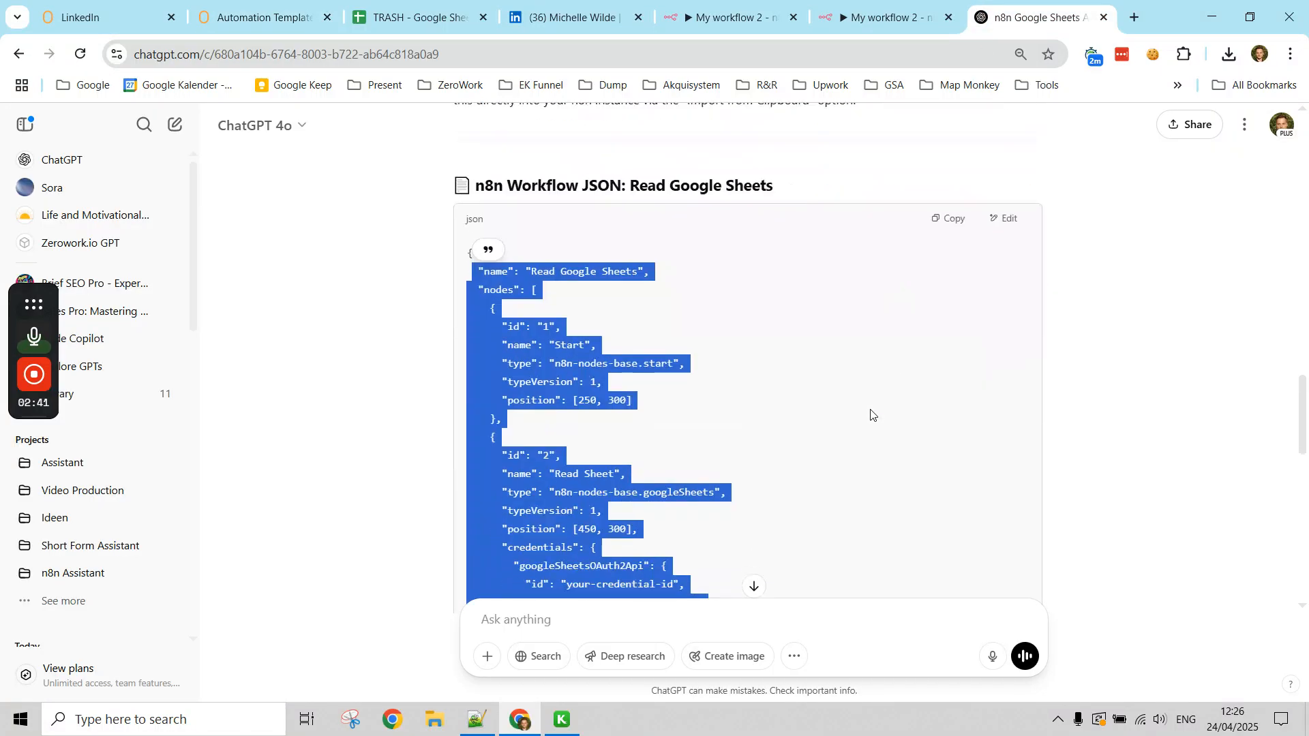
pyautogui.click(1143, 403)
pyautogui.click(949, 218)
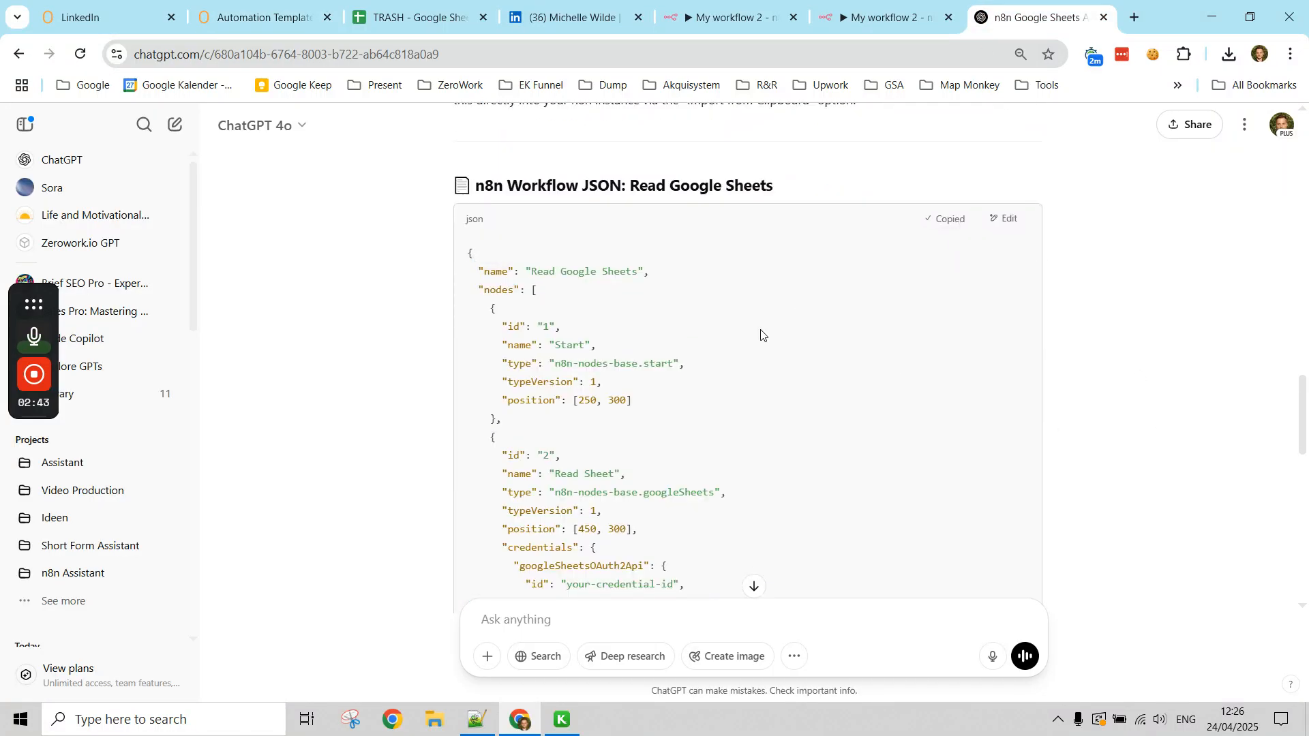
# - Review the ChatGPT prompt requesting an n8n automation that reads Google Sheets cells, along with the generated answer
pyautogui.scroll(10, 750, 341)
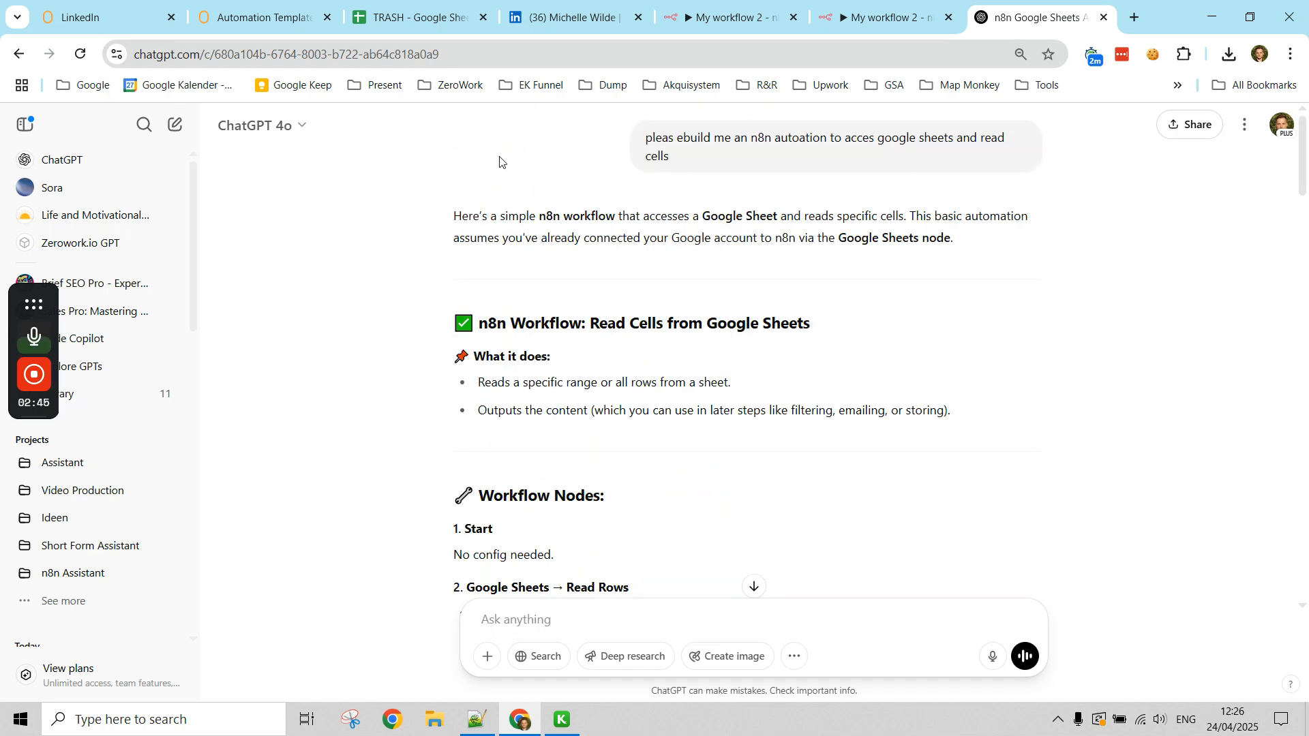
pyautogui.moveTo(646, 136); pyautogui.dragTo(718, 174)
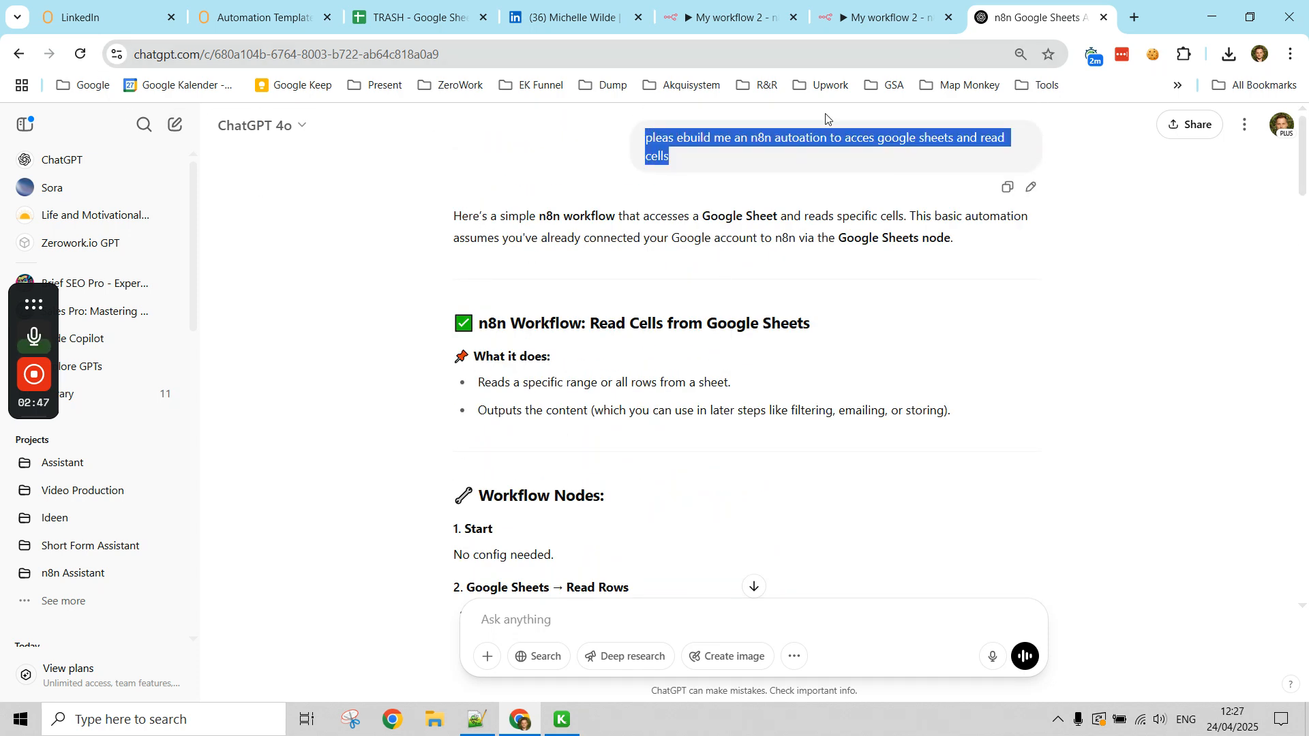
pyautogui.scroll(-15, 768, 476)
pyautogui.scroll(2, 934, 392)
pyautogui.click(947, 113)
# - Switch to My workflow 3 in n8n and replace all the AI Agent workflow nodes with the copied Read Google Sheets workflow
pyautogui.hotkey('ctrl', 'shift', 'Tab')
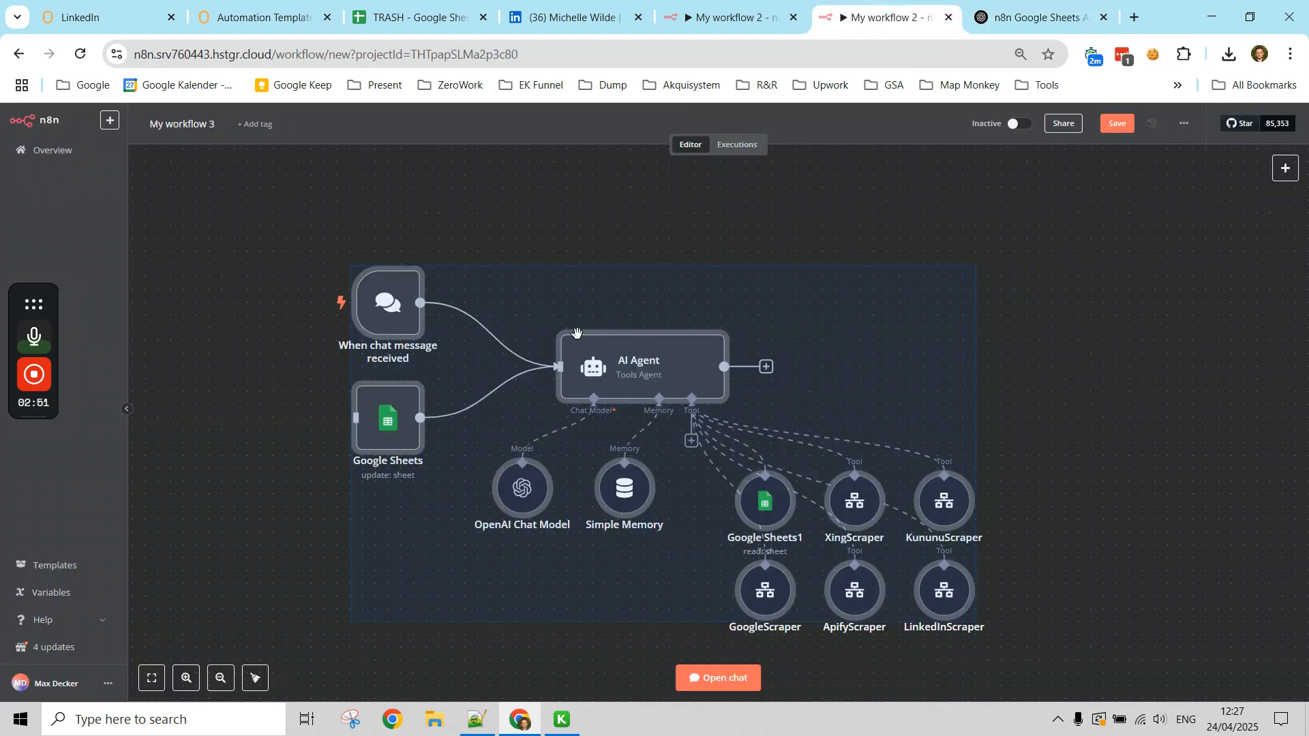
pyautogui.moveTo(248, 228); pyautogui.dragTo(1080, 646)
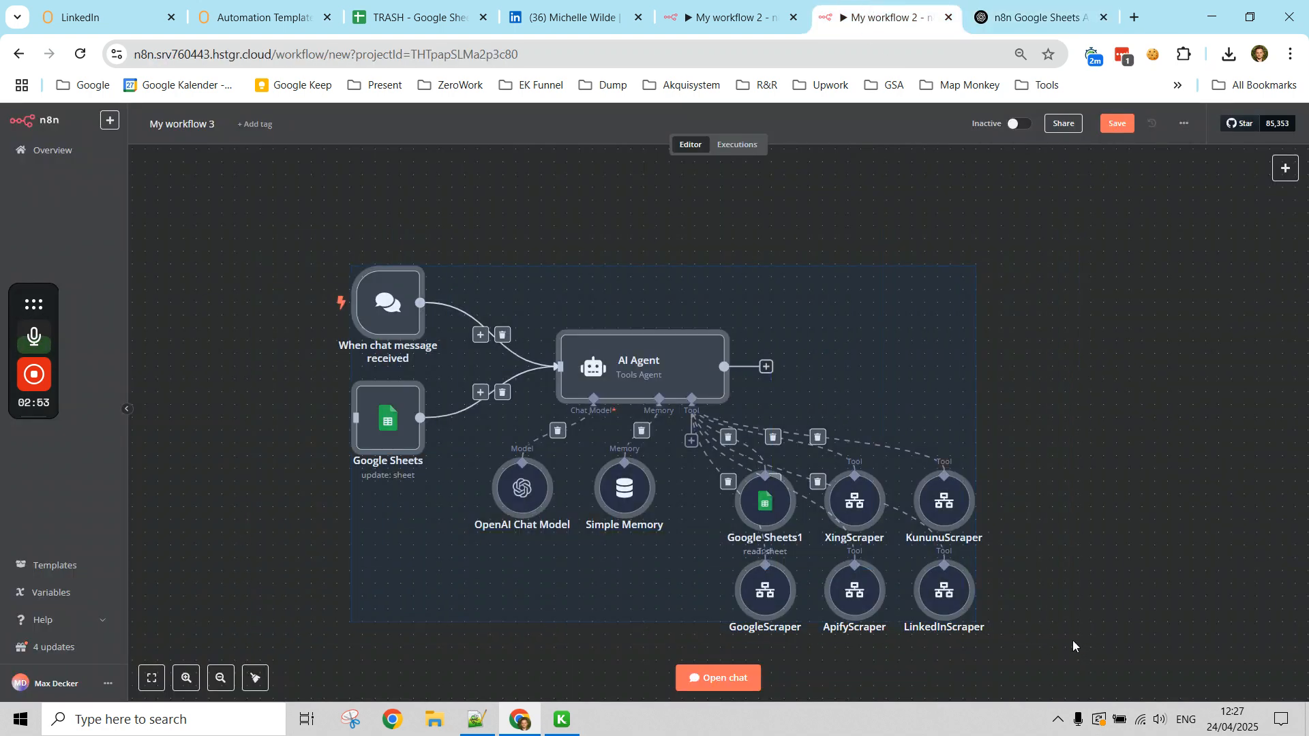
pyautogui.press('Delete')
pyautogui.hotkey('ctrl', 'v')
pyautogui.moveTo(978, 552); pyautogui.dragTo(900, 354)
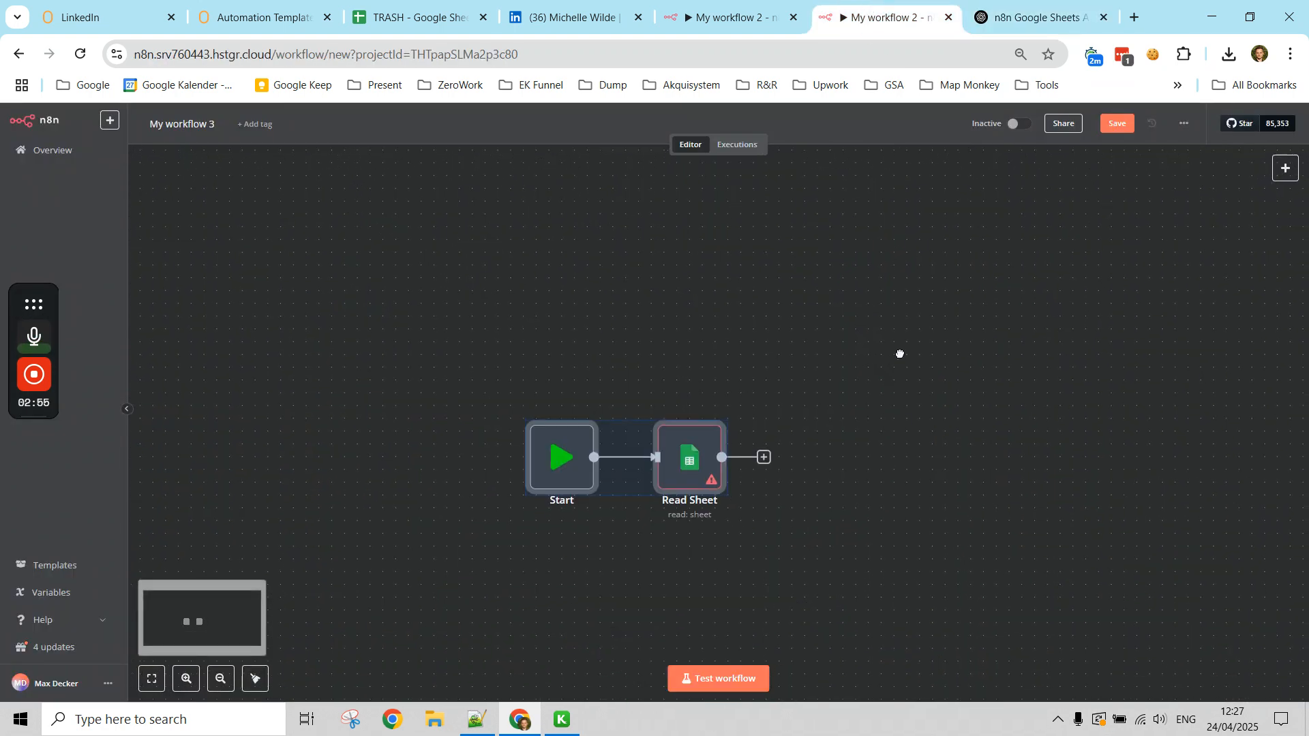
pyautogui.click(796, 538)
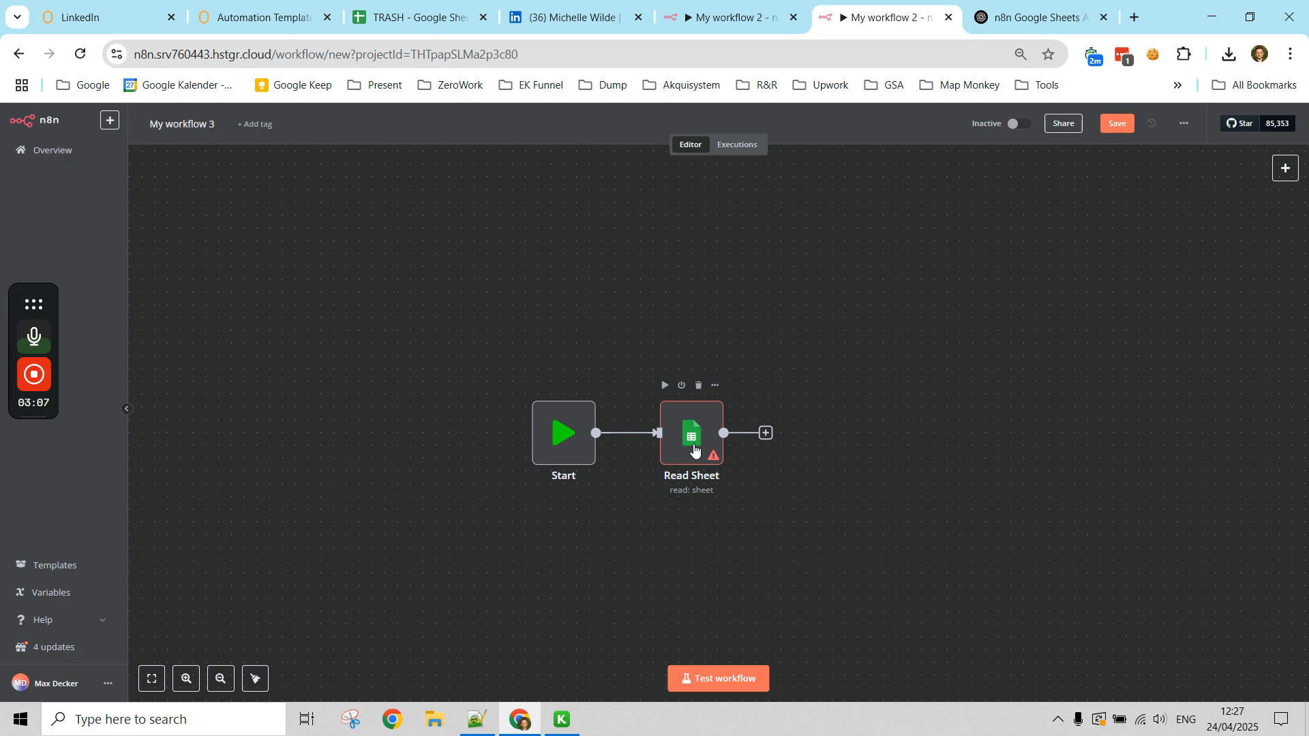
# - Look through the TaskBot settings of ZeroWork's Automation Template down to the webhook and proxy options, and close them
pyautogui.click(280, 20)
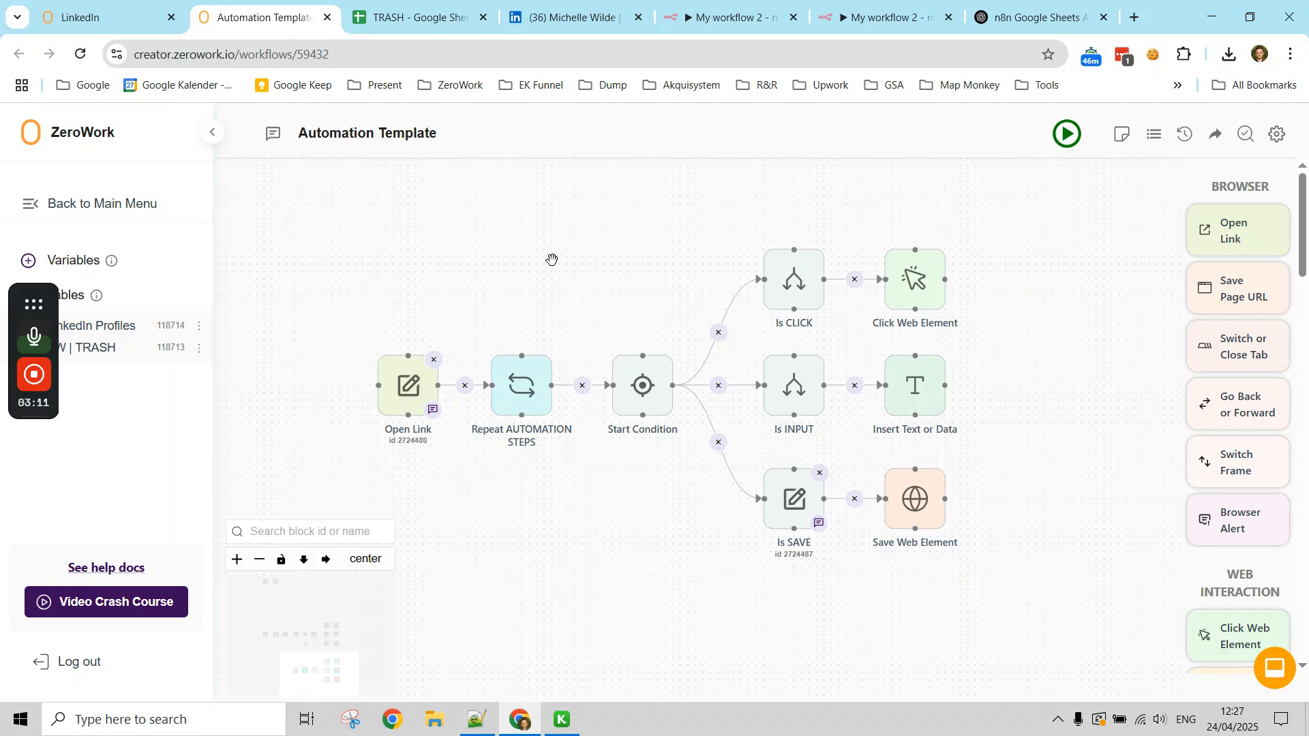
pyautogui.click(1279, 135)
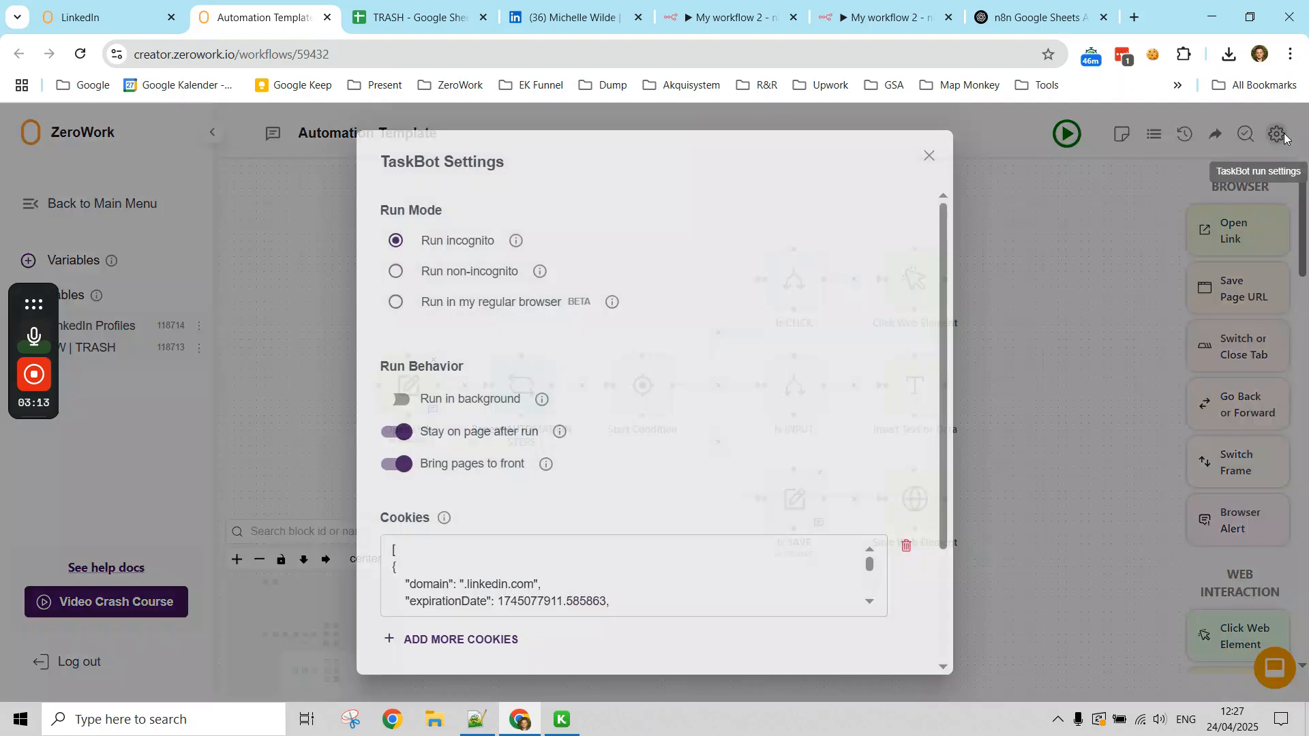
pyautogui.scroll(-3, 839, 444)
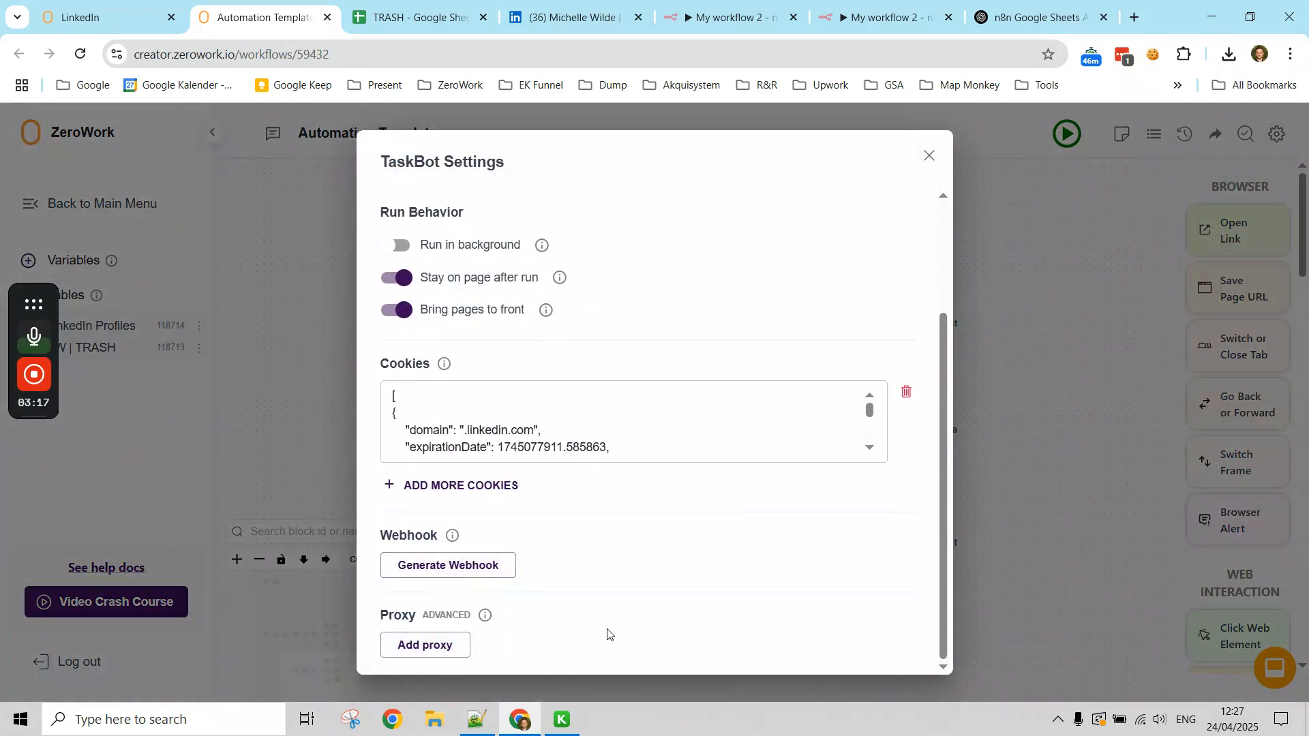
pyautogui.click(317, 336)
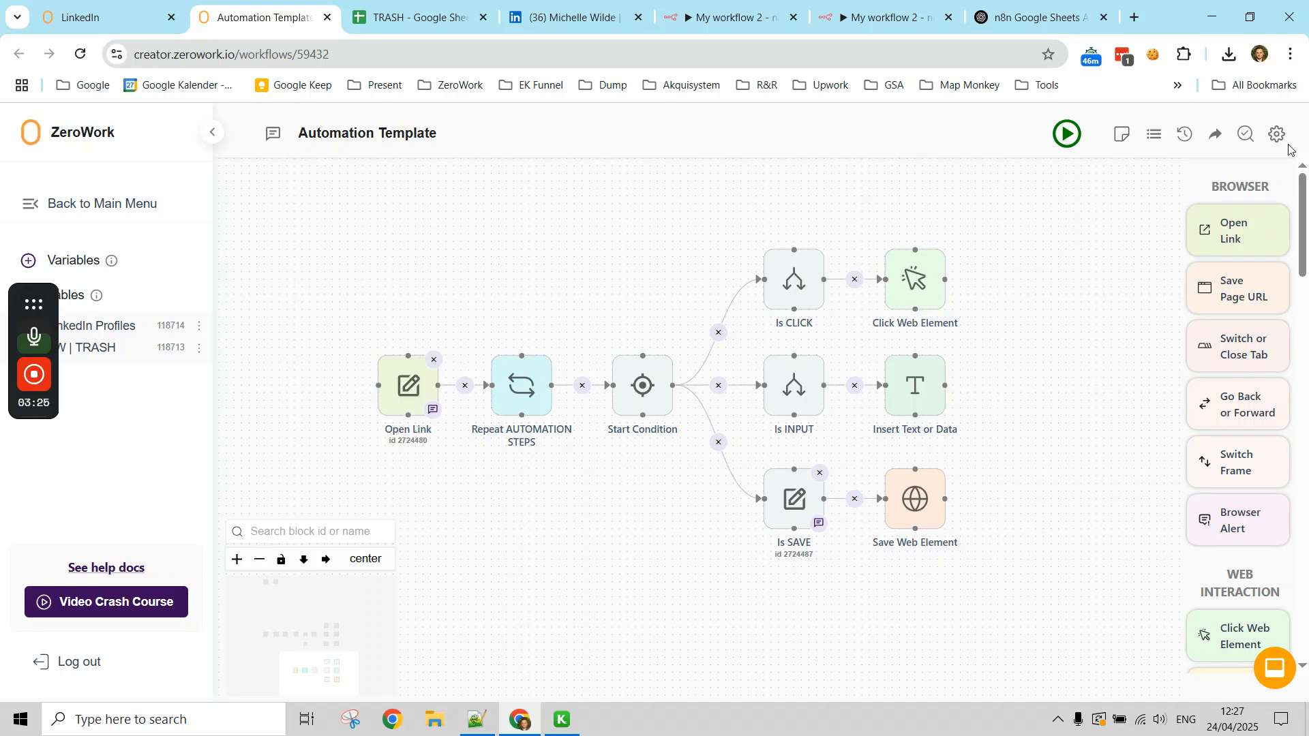
# - Examine the Read Sheet node's definition in the ChatGPT JSON and return to the Automation Template in ZeroWork
pyautogui.click(1029, 17)
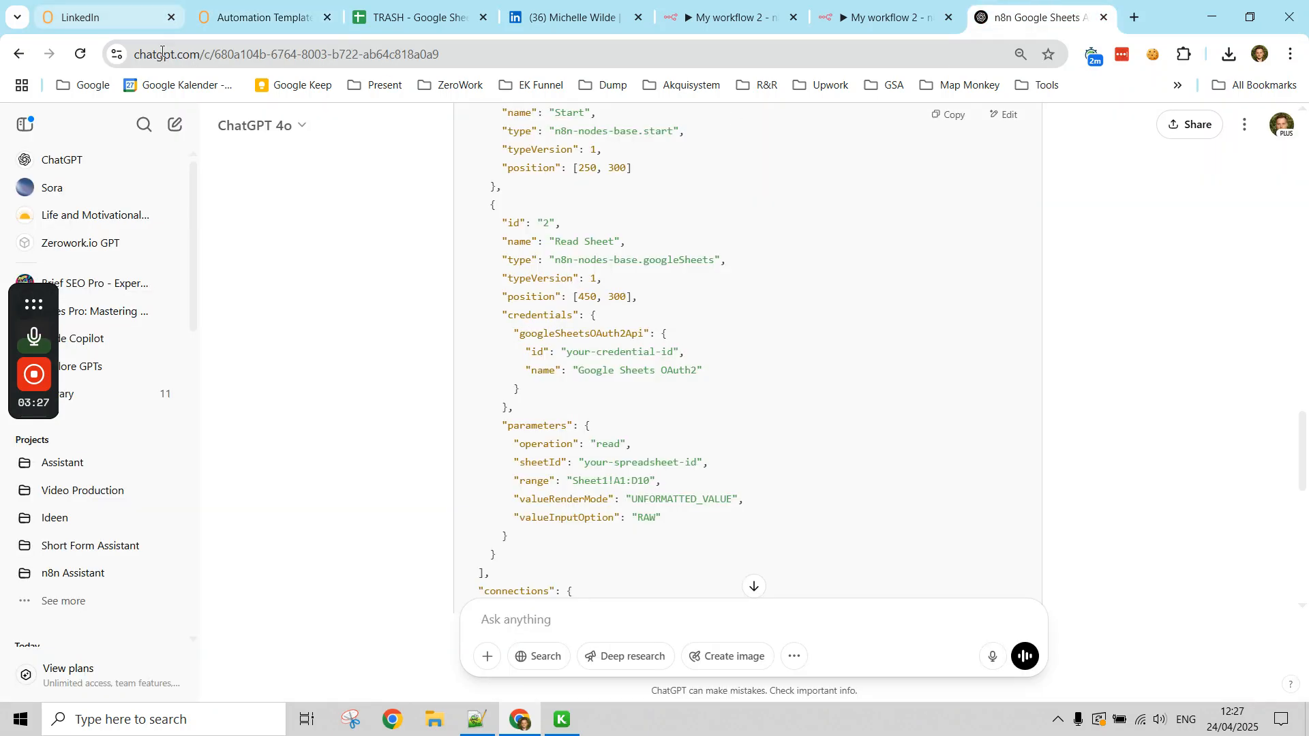
pyautogui.moveTo(505, 220); pyautogui.dragTo(590, 429)
pyautogui.click(590, 429)
pyautogui.click(297, 4)
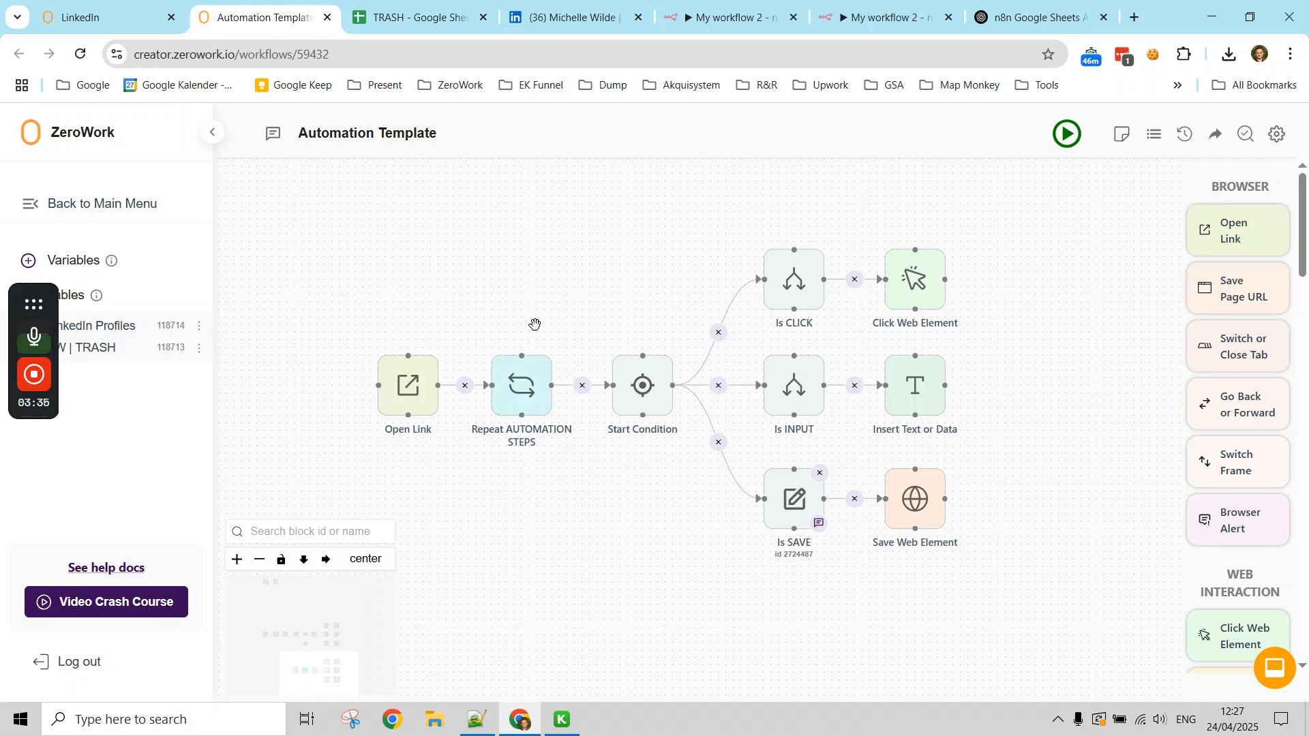
# - Open the LinkedIn workflow in ZeroWork, inspect the Click CONNECT block's selector settings, and close the block
pyautogui.click(75, 14)
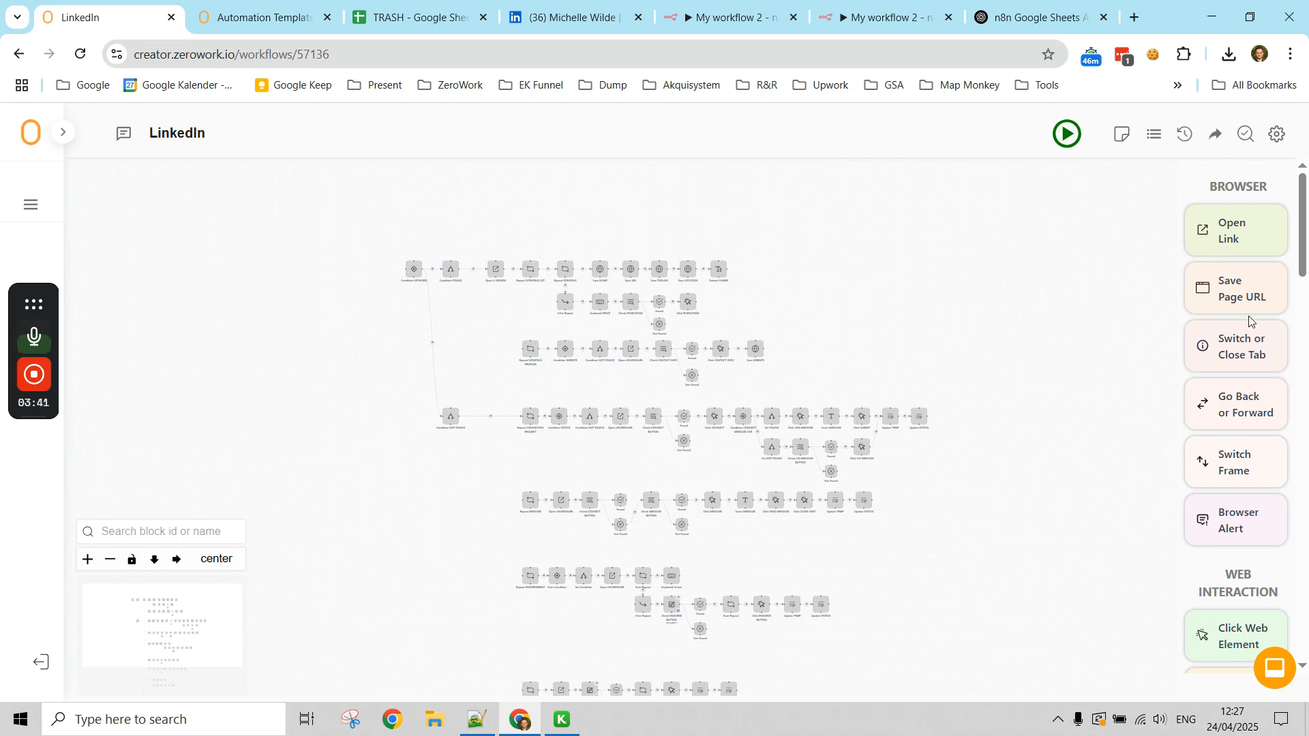
pyautogui.doubleClick(713, 417)
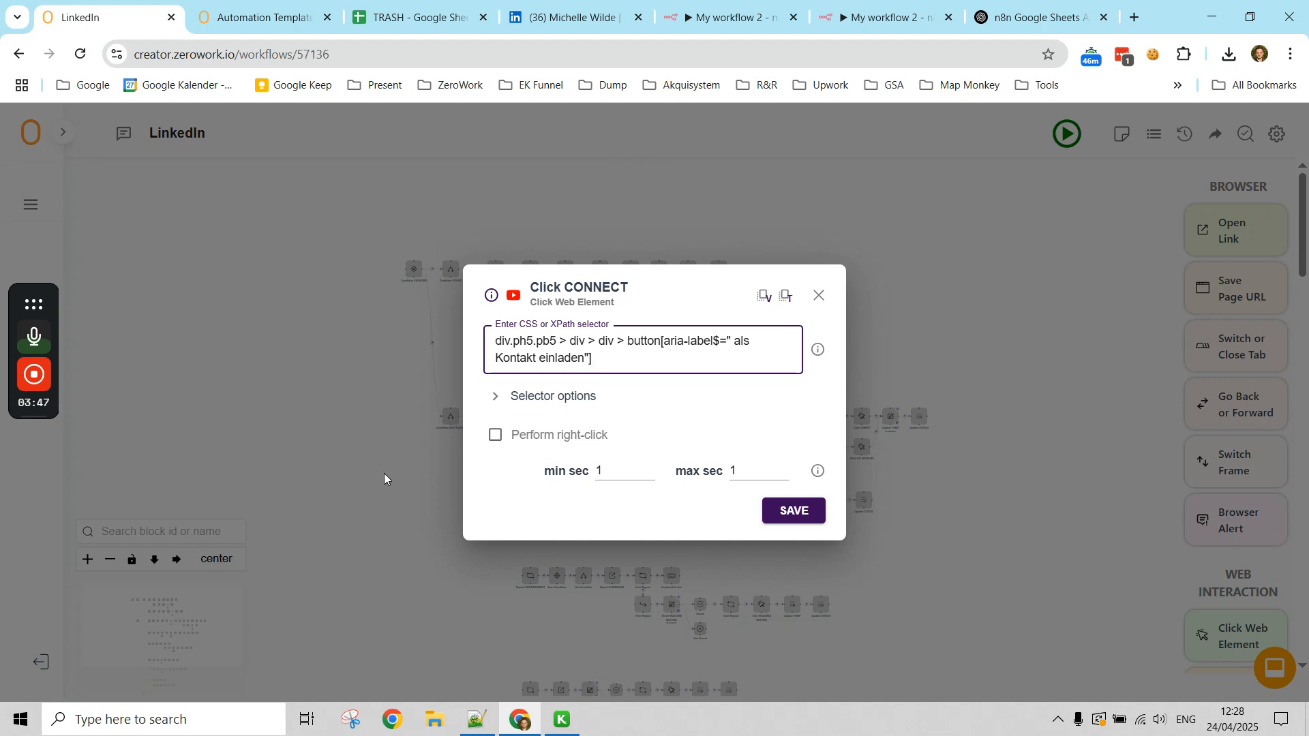
pyautogui.click(353, 526)
# - Examine the Automation Template's blocks, from Open Link and Repeat AUTOMATION STEPS to the click, input and save branches
pyautogui.click(244, 15)
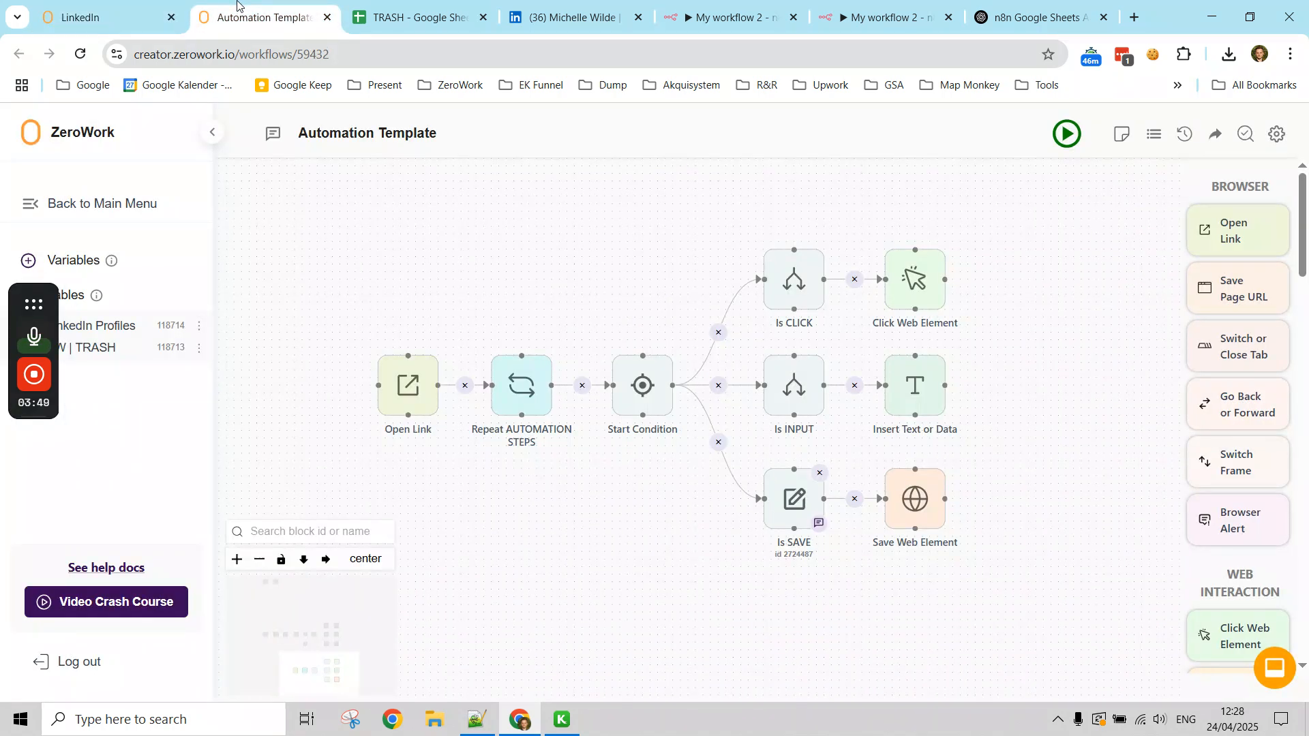
pyautogui.scroll(-5, 429, 256)
pyautogui.moveTo(427, 251); pyautogui.dragTo(514, 304)
pyautogui.scroll(1, 666, 575)
pyautogui.scroll(4, 563, 345)
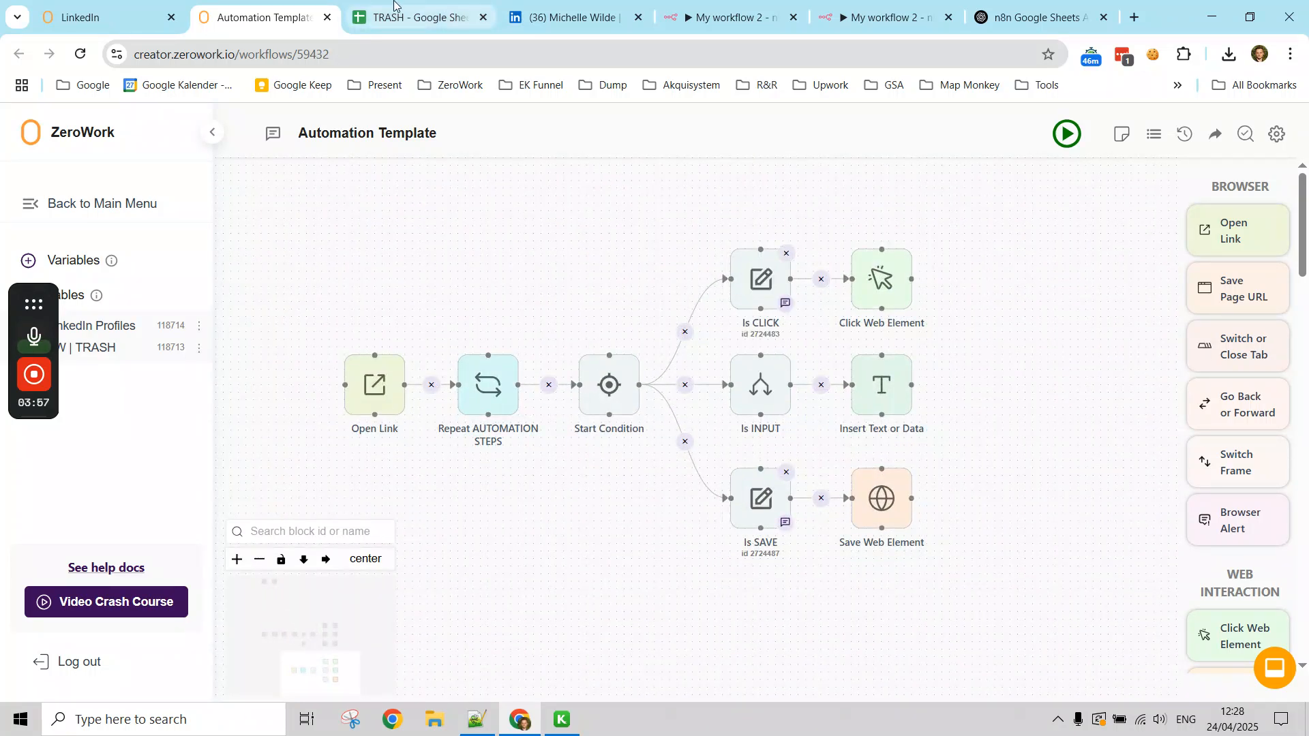
pyautogui.moveTo(369, 392)
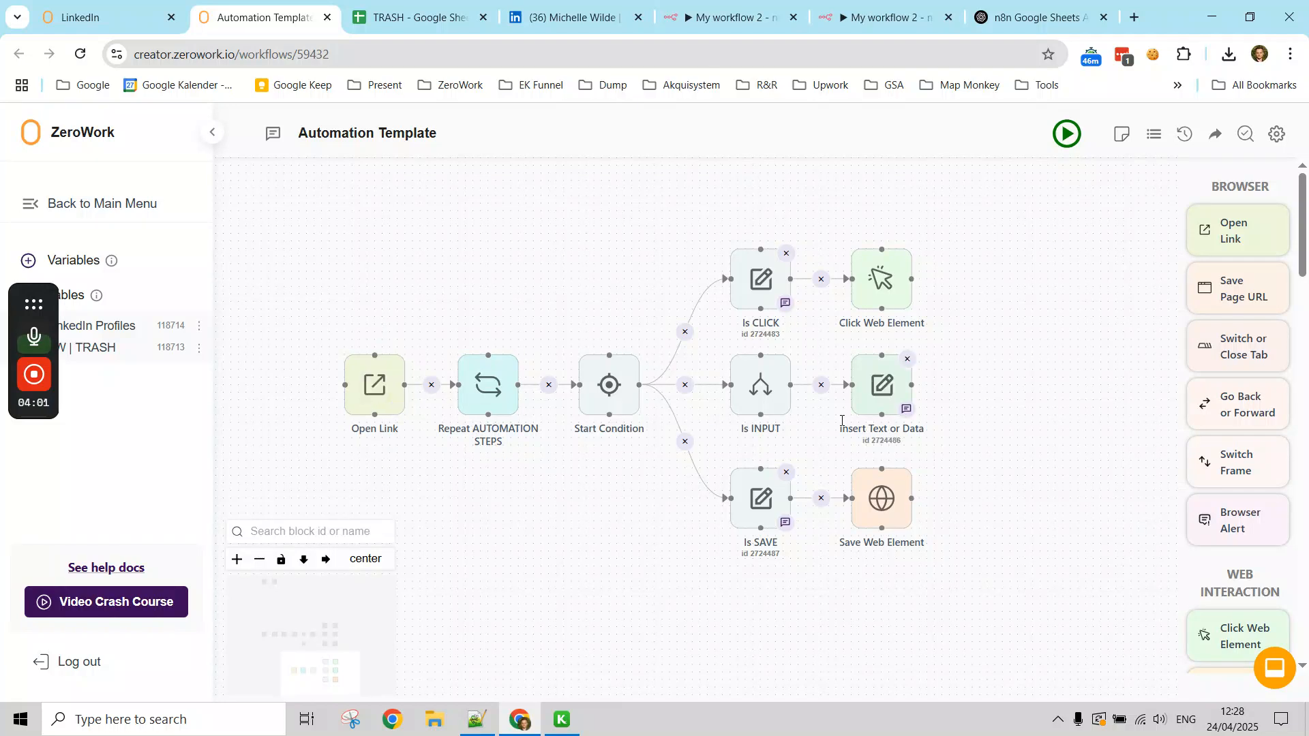
pyautogui.moveTo(488, 403)
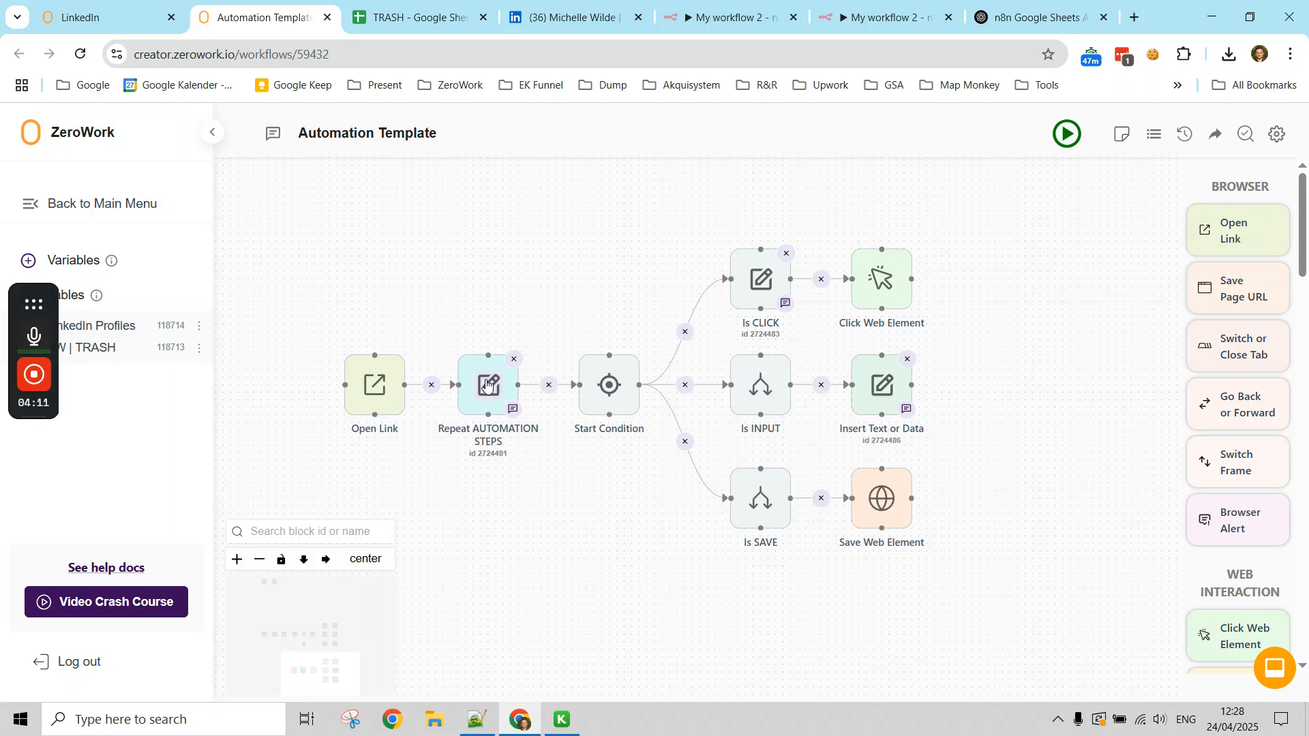
# - Examine the ZWAutomation sheet of the TRASH spreadsheet, going through the numbered steps and the save tagline description
pyautogui.click(380, 15)
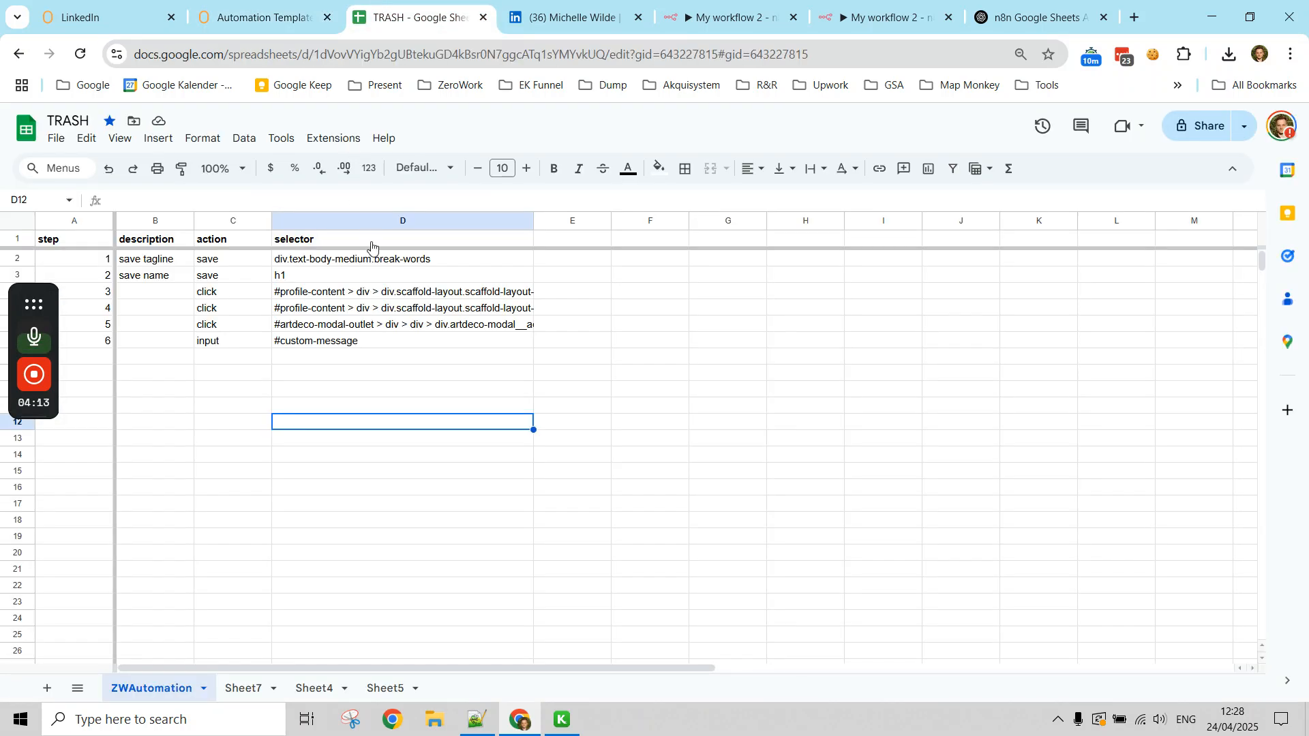
pyautogui.moveTo(103, 260); pyautogui.dragTo(368, 363)
pyautogui.click(368, 426)
pyautogui.moveTo(11, 306)
pyautogui.moveTo(11, 306); pyautogui.dragTo(721, 321)
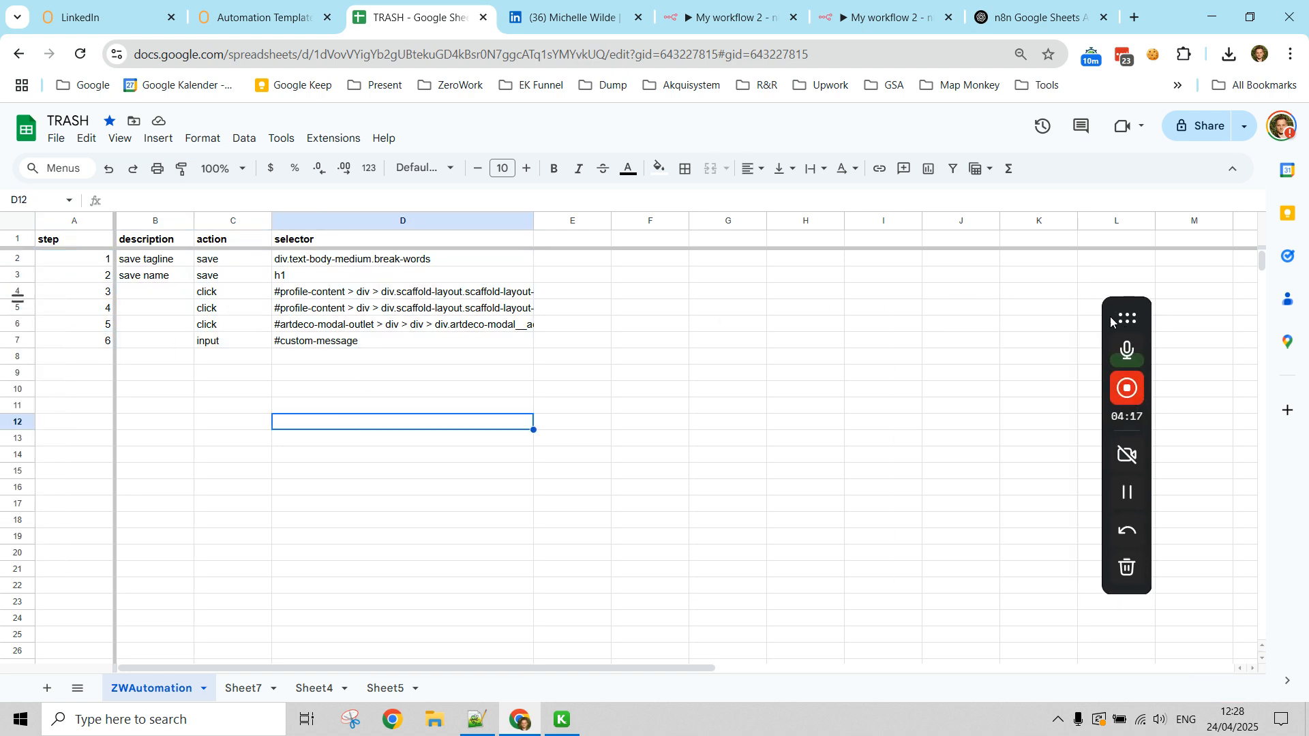
pyautogui.click(99, 261)
pyautogui.click(106, 277)
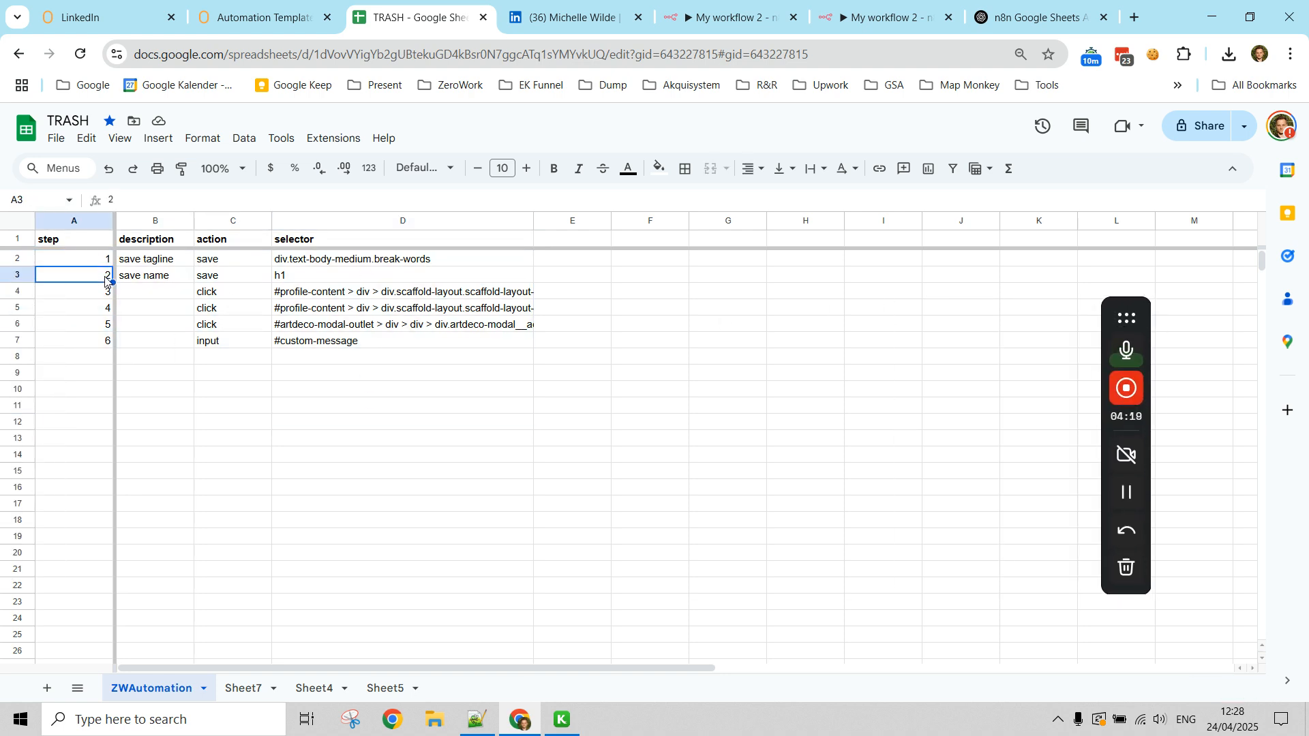
pyautogui.click(105, 294)
pyautogui.click(238, 396)
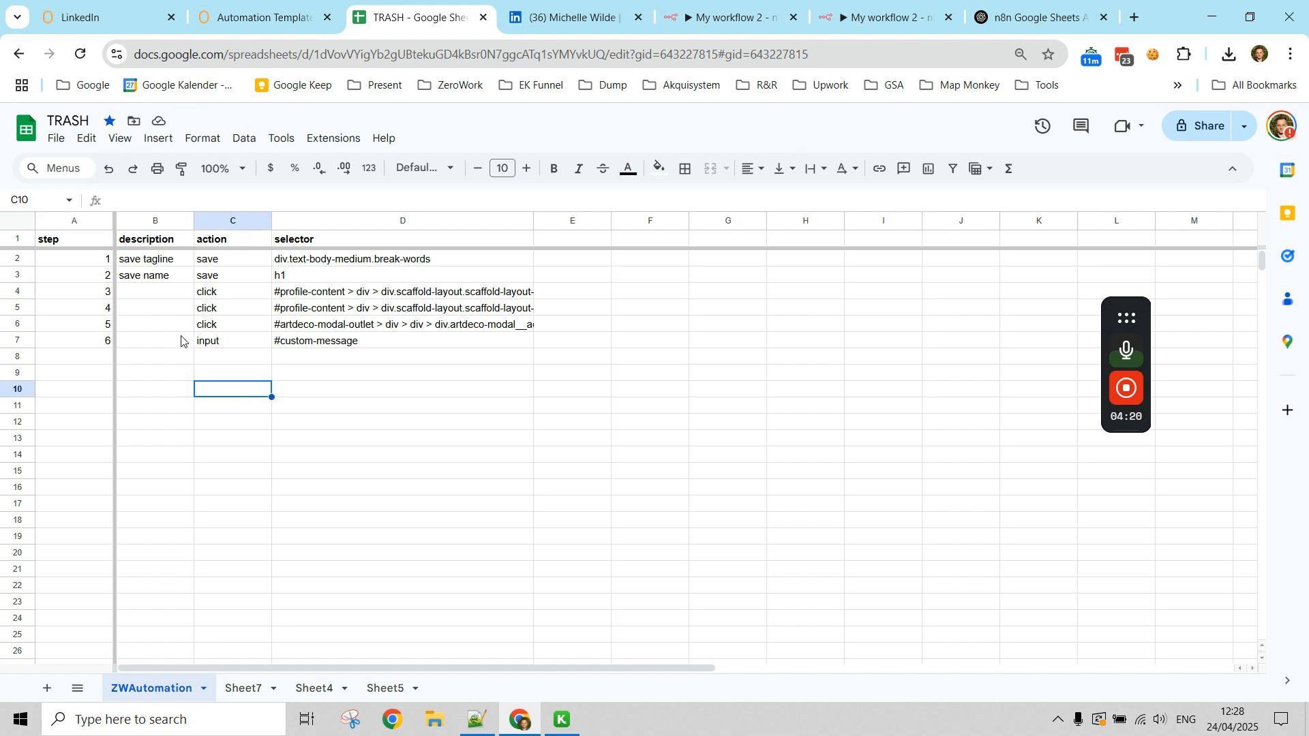
pyautogui.click(106, 259)
pyautogui.click(154, 263)
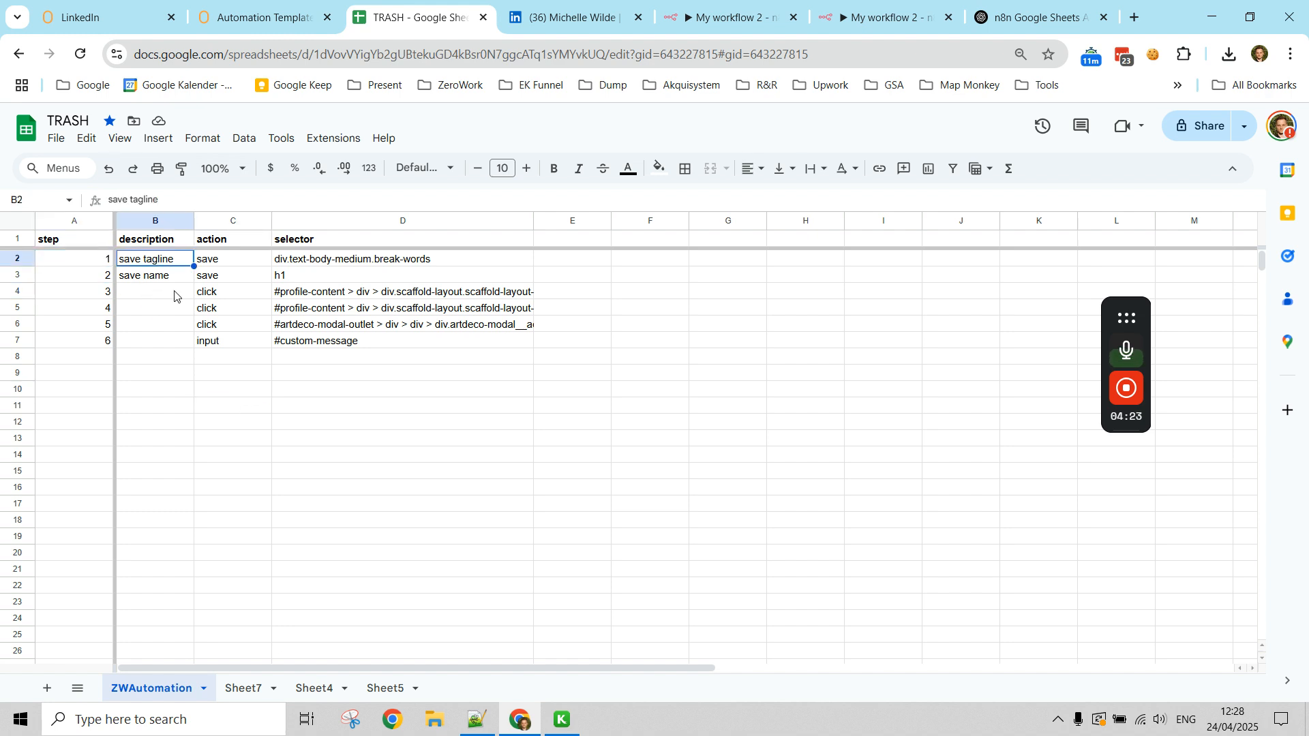
# - Compare the open LinkedIn profile page with the ZeroWork Automation Template and the steps listed in the ZWAutomation sheet
pyautogui.click(565, 17)
pyautogui.scroll(10, 511, 382)
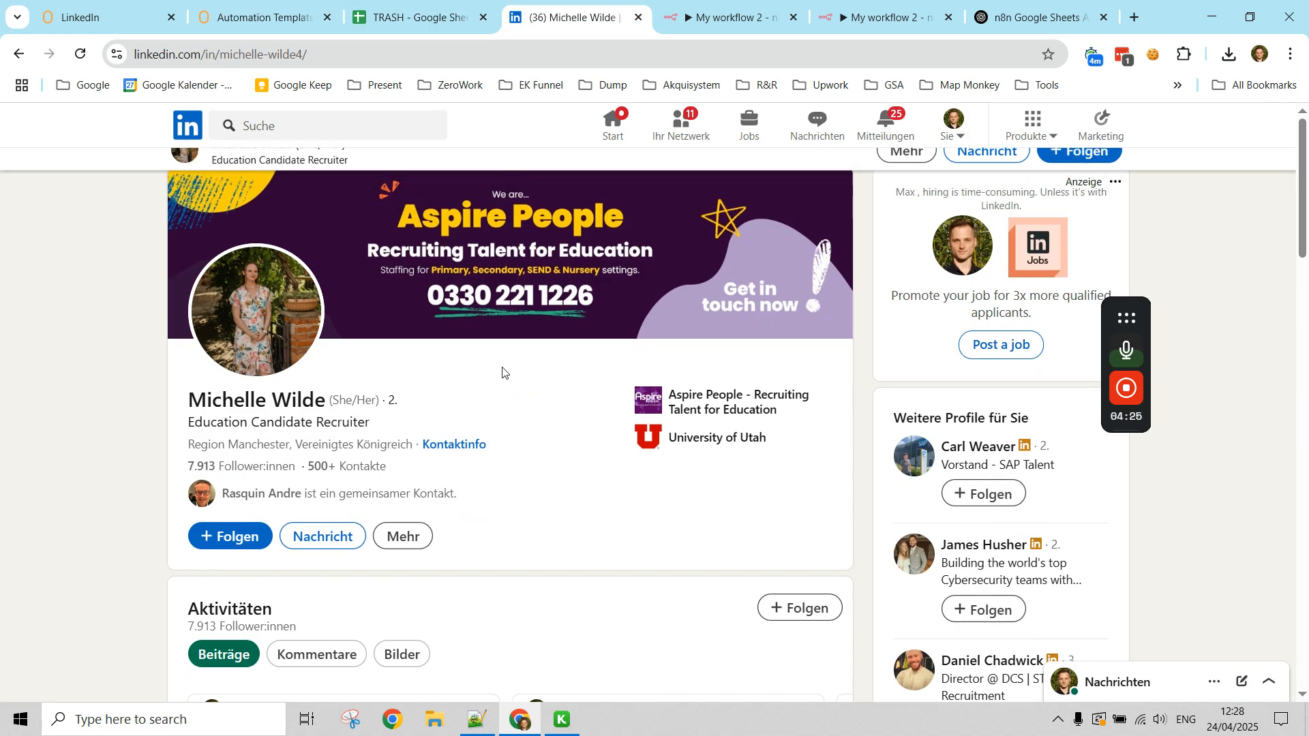
pyautogui.click(294, 6)
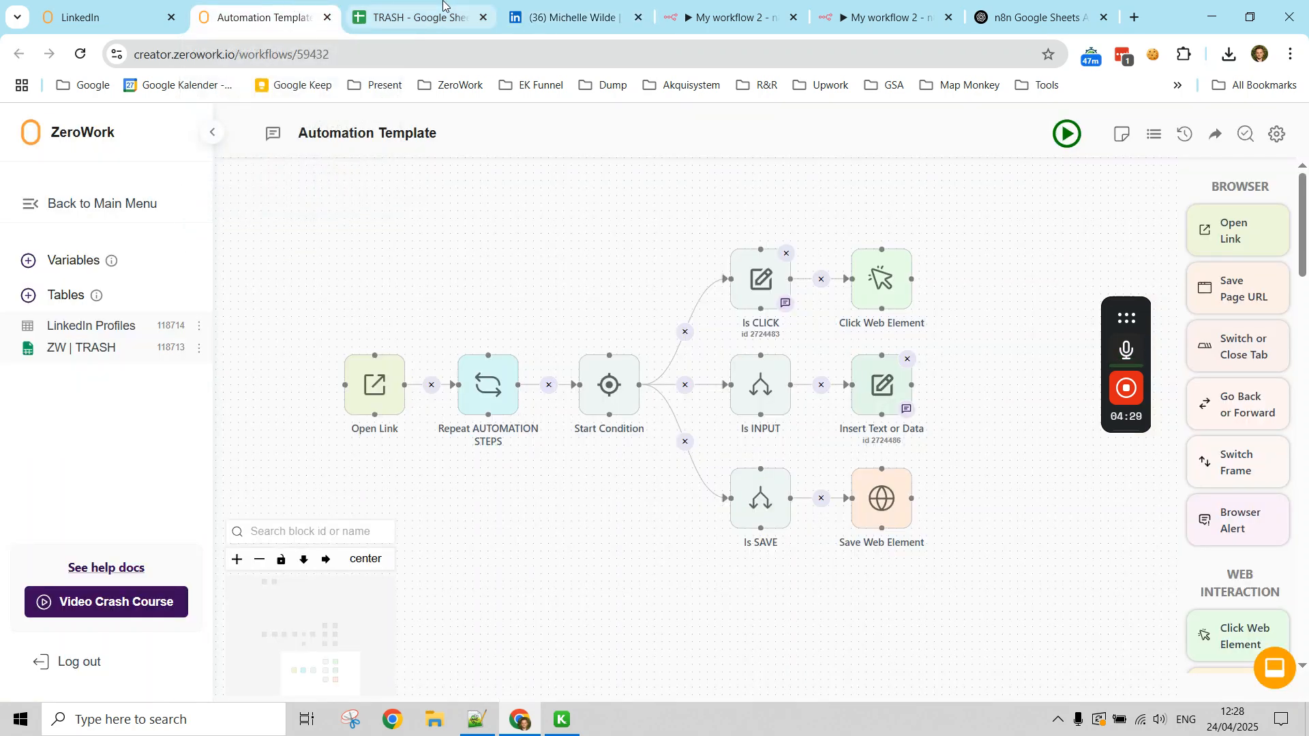
pyautogui.click(416, 15)
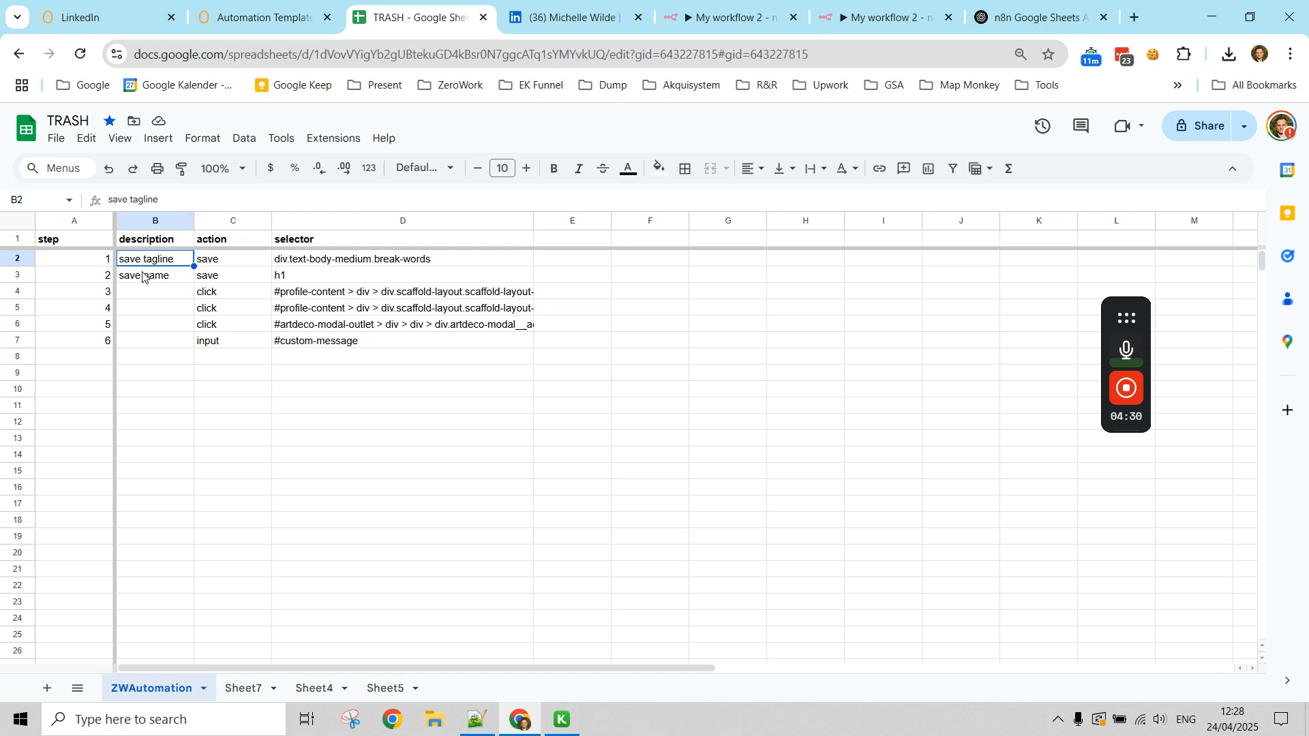
pyautogui.click(300, 11)
pyautogui.hotkey('ctrl', 'Tab')
pyautogui.hotkey('ctrl', 'Tab')
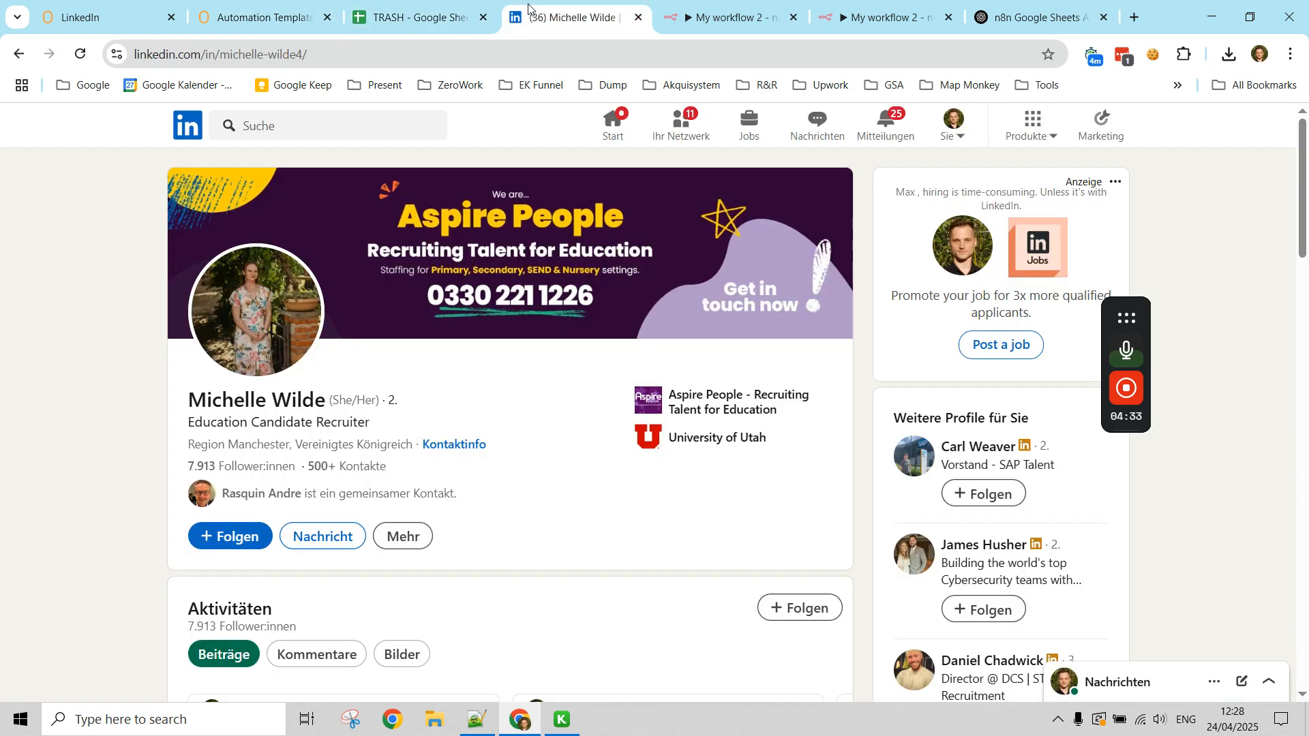
pyautogui.hotkey('ctrl', 'shift', 'Tab')
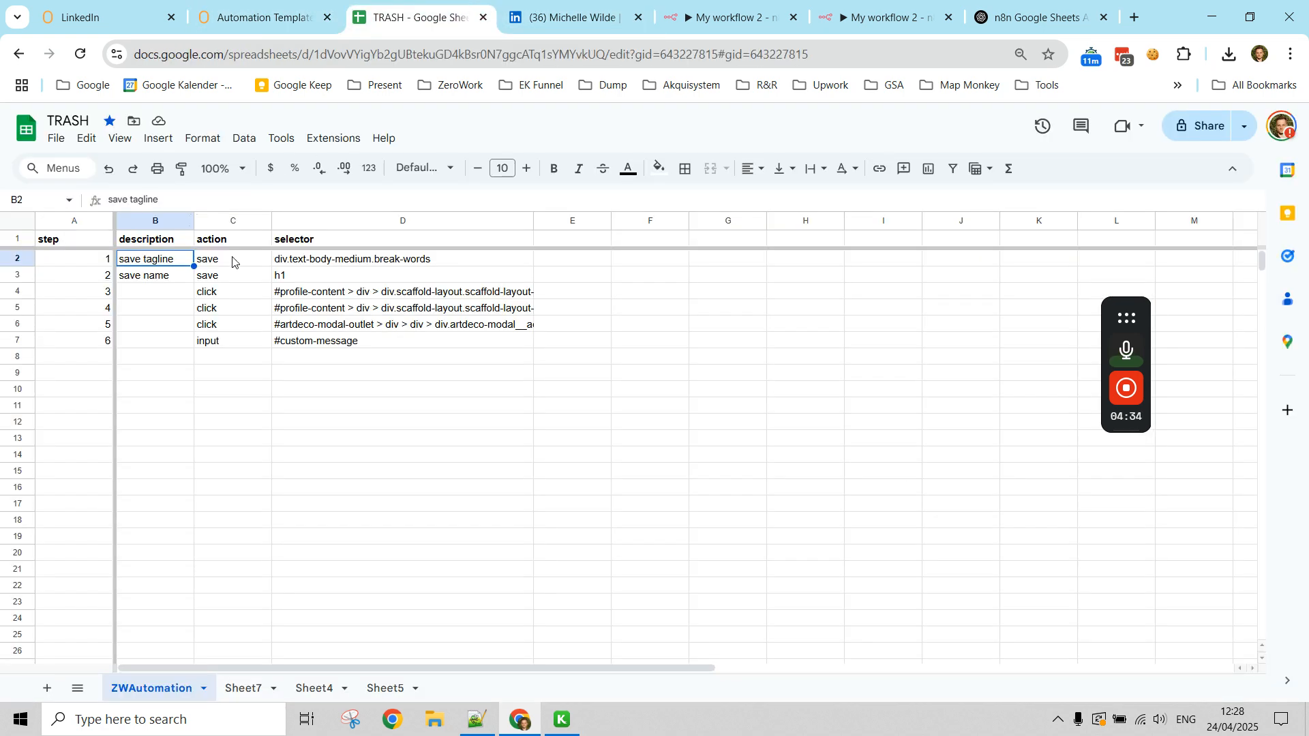
# - Examine the save name step and the click and input actions of steps 3 to 6 in the ZWAutomation sheet
pyautogui.click(133, 278)
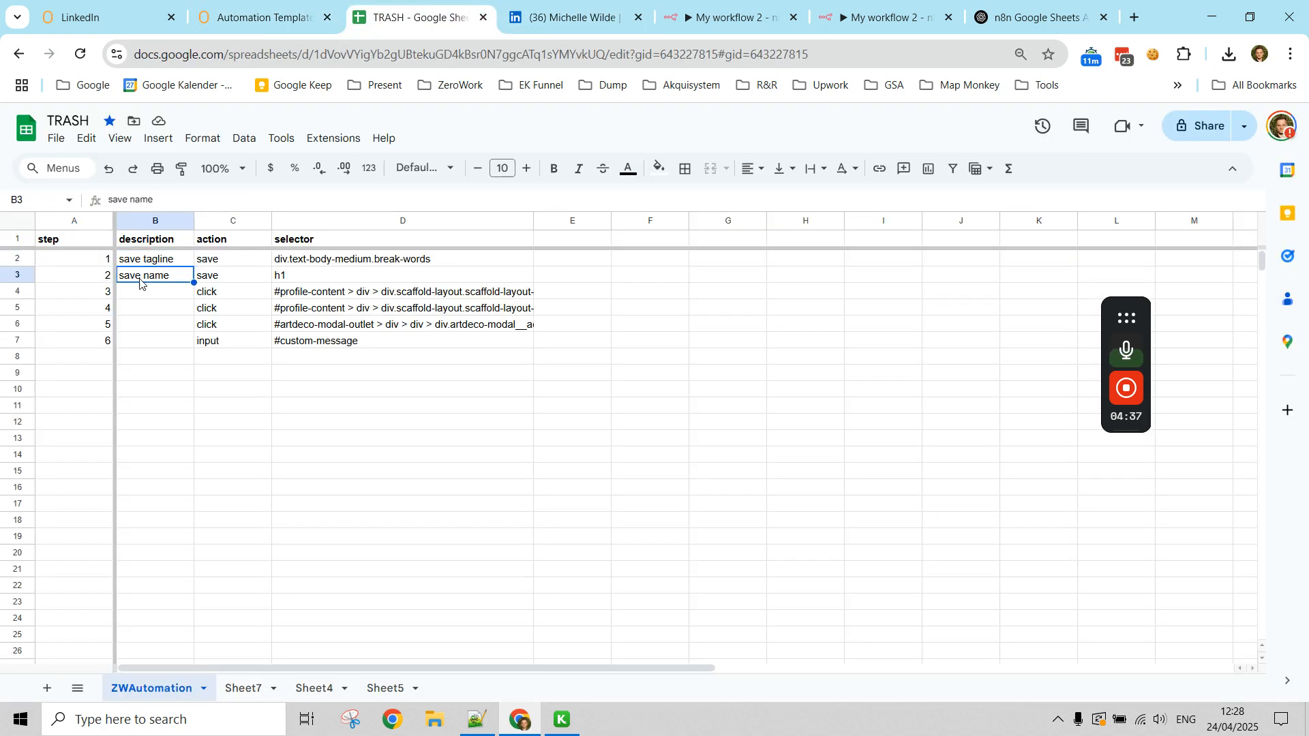
pyautogui.click(213, 298)
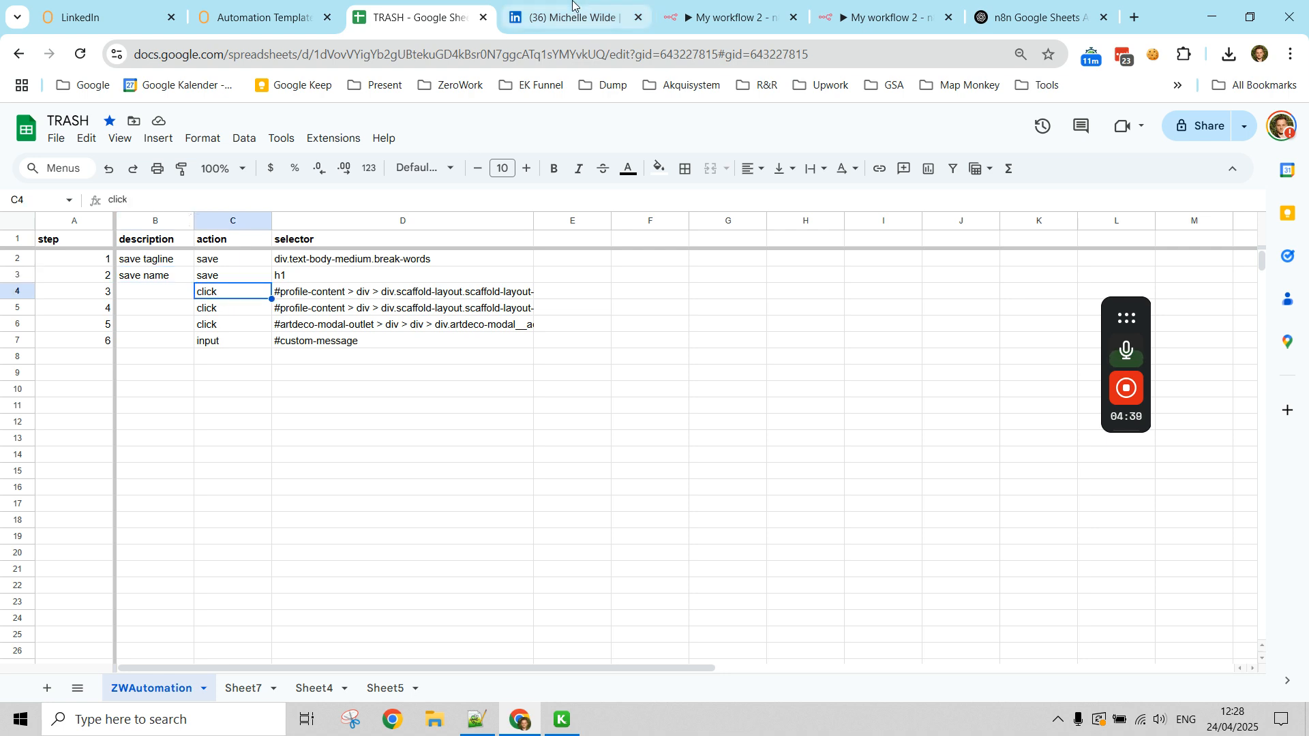
pyautogui.hotkey('ctrl', 'Tab')
pyautogui.hotkey('ctrl', 'shift', 'Tab')
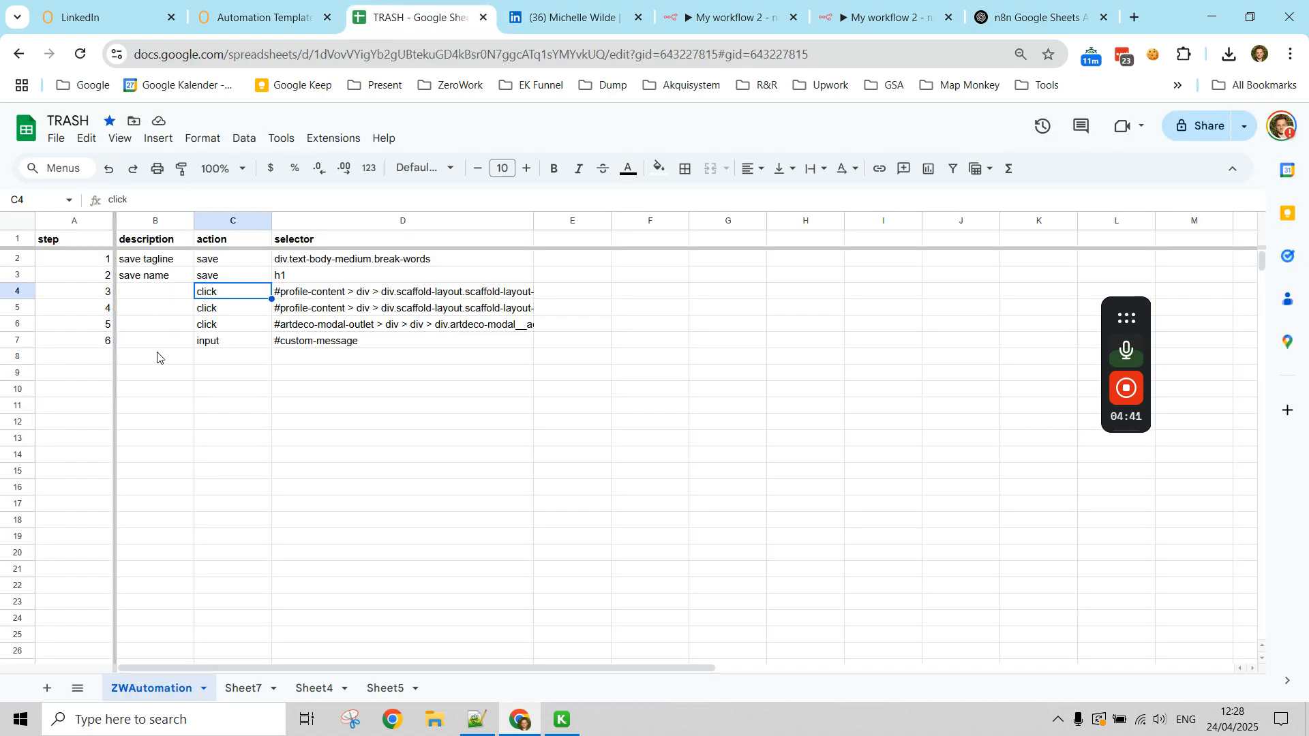
pyautogui.moveTo(214, 295); pyautogui.dragTo(218, 344)
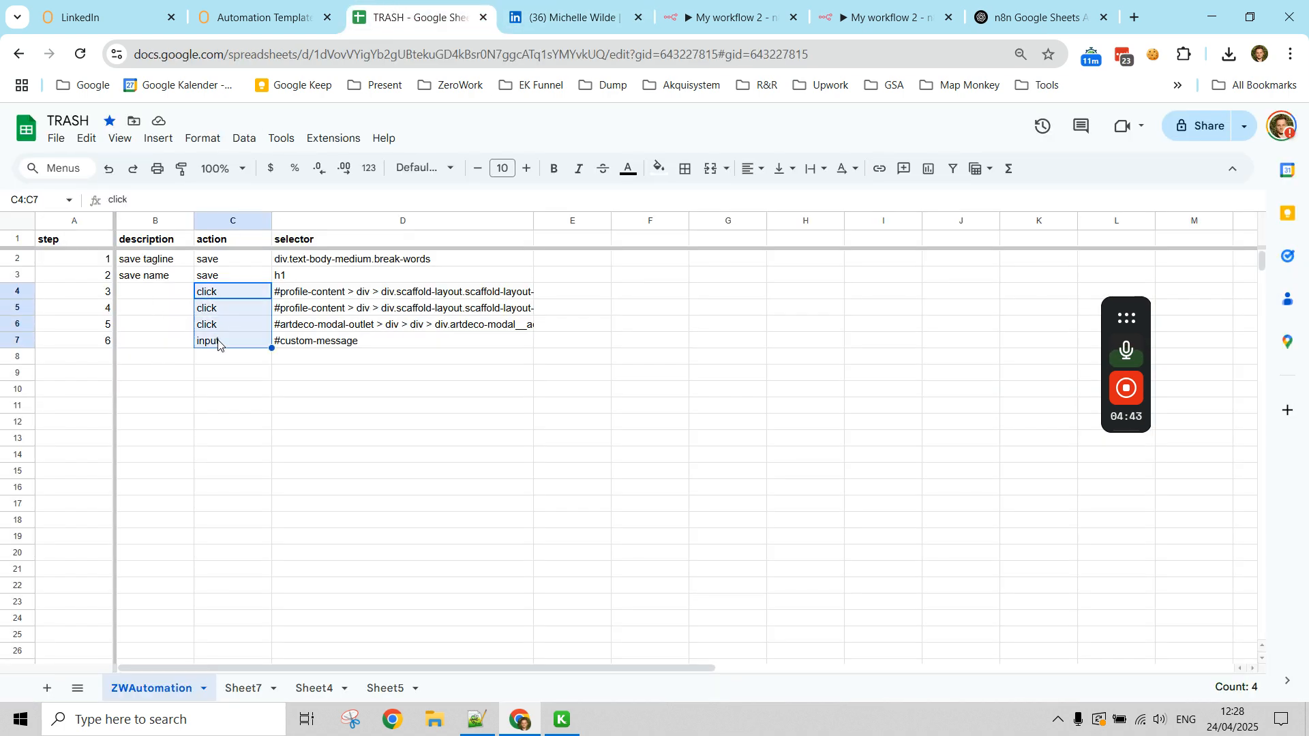
# - Draft a connection invitation with the note "fsdfasdfad" from the LinkedIn profile and discard it unsent
pyautogui.hotkey('ctrl', 'Tab')
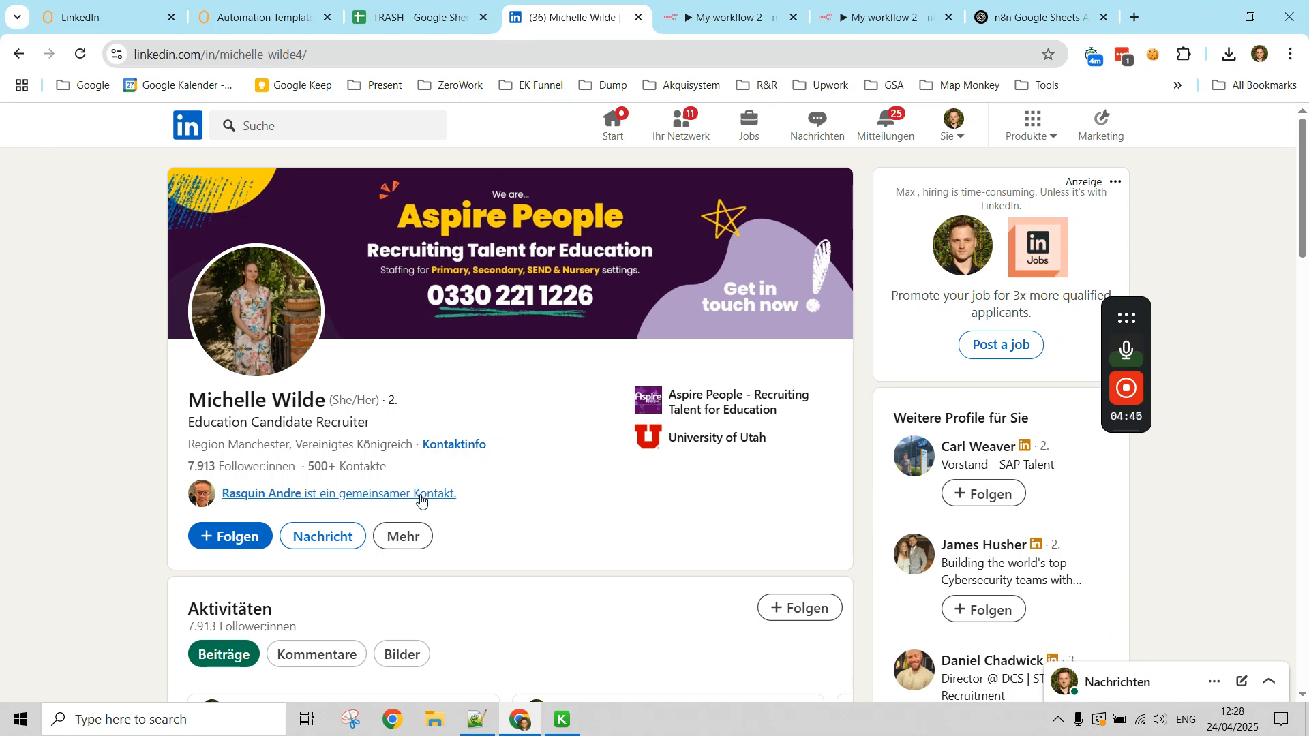
pyautogui.click(418, 537)
pyautogui.click(445, 636)
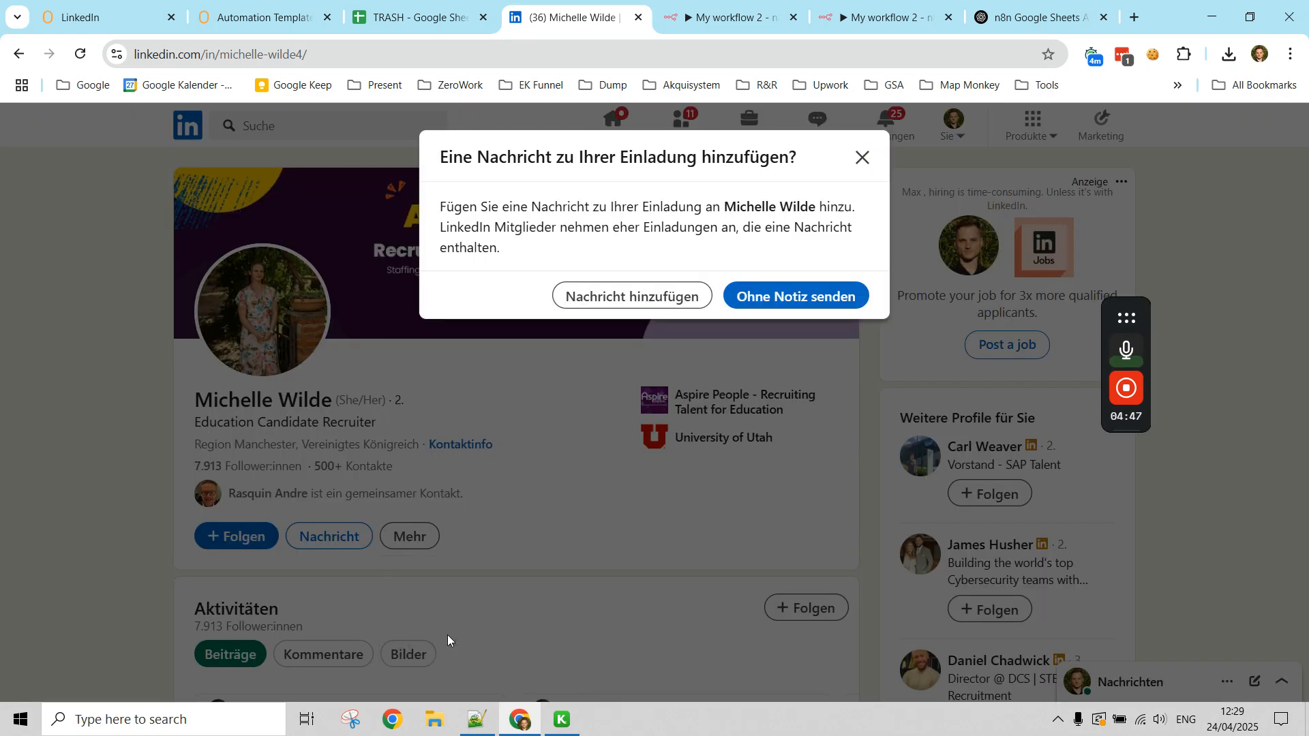
pyautogui.click(566, 305)
pyautogui.write('fsd')
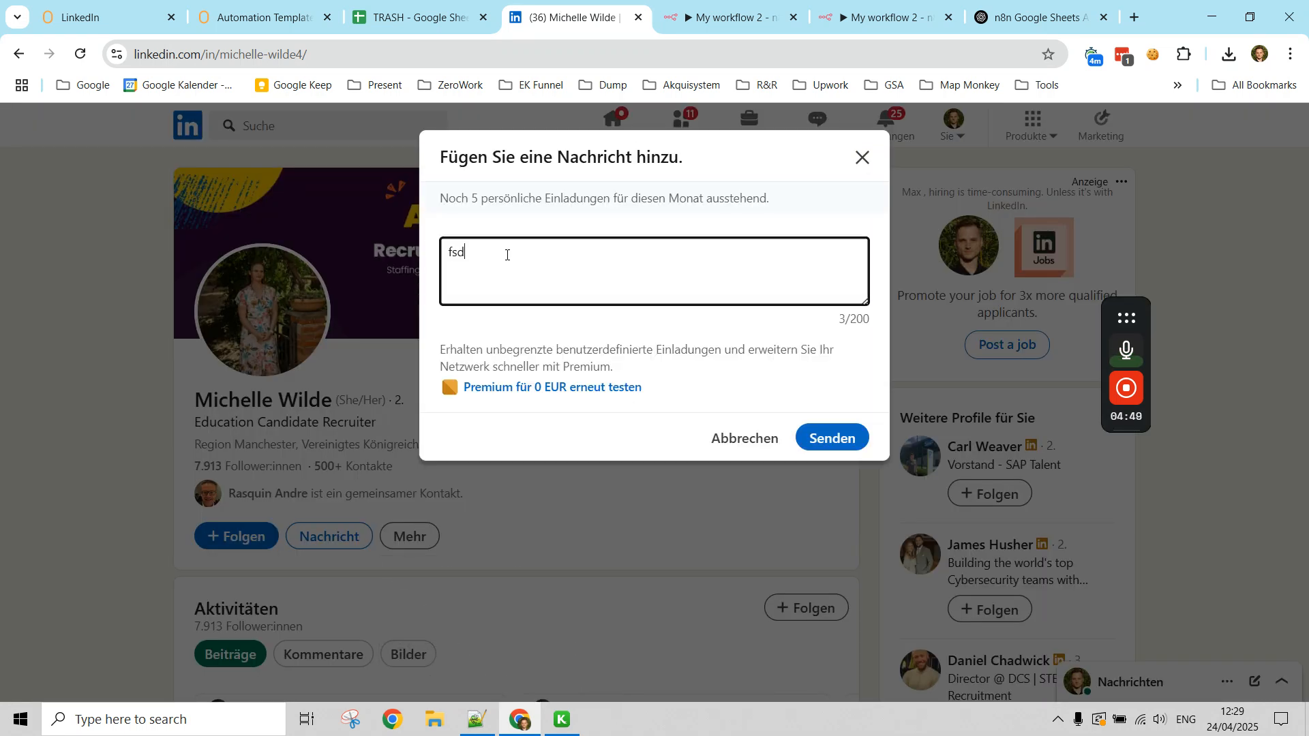
pyautogui.write('fasdfad')
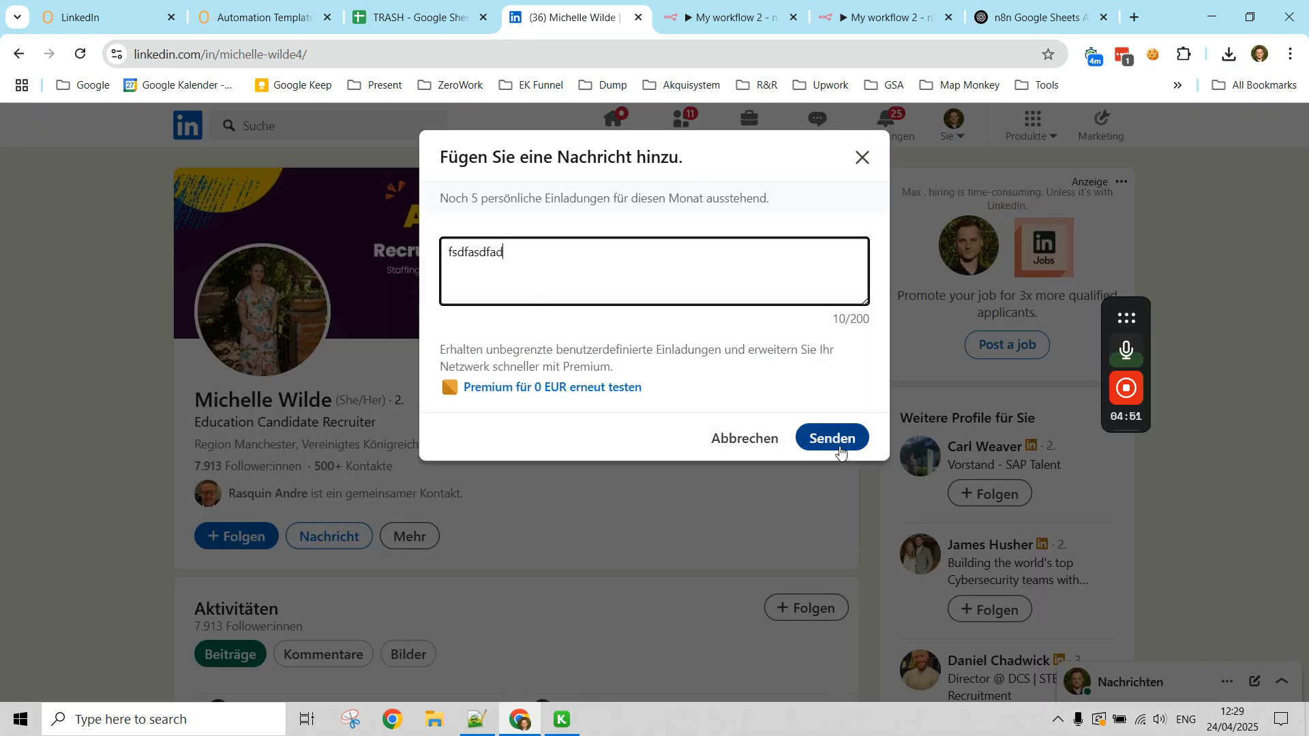
pyautogui.press('Escape')
# - Examine the LinkedIn workflow in ZeroWork, from the endorsement blocks to the connect and message button checks and message branch
pyautogui.click(379, 10)
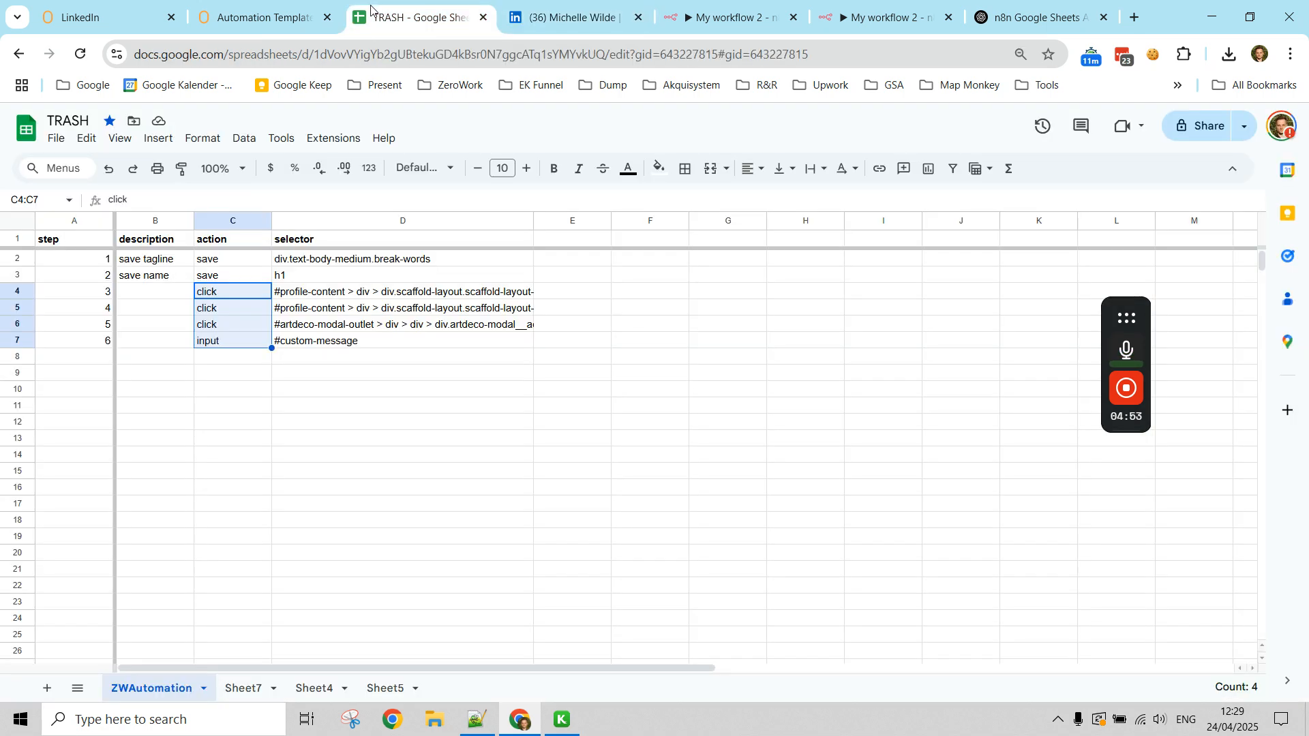
pyautogui.click(263, 11)
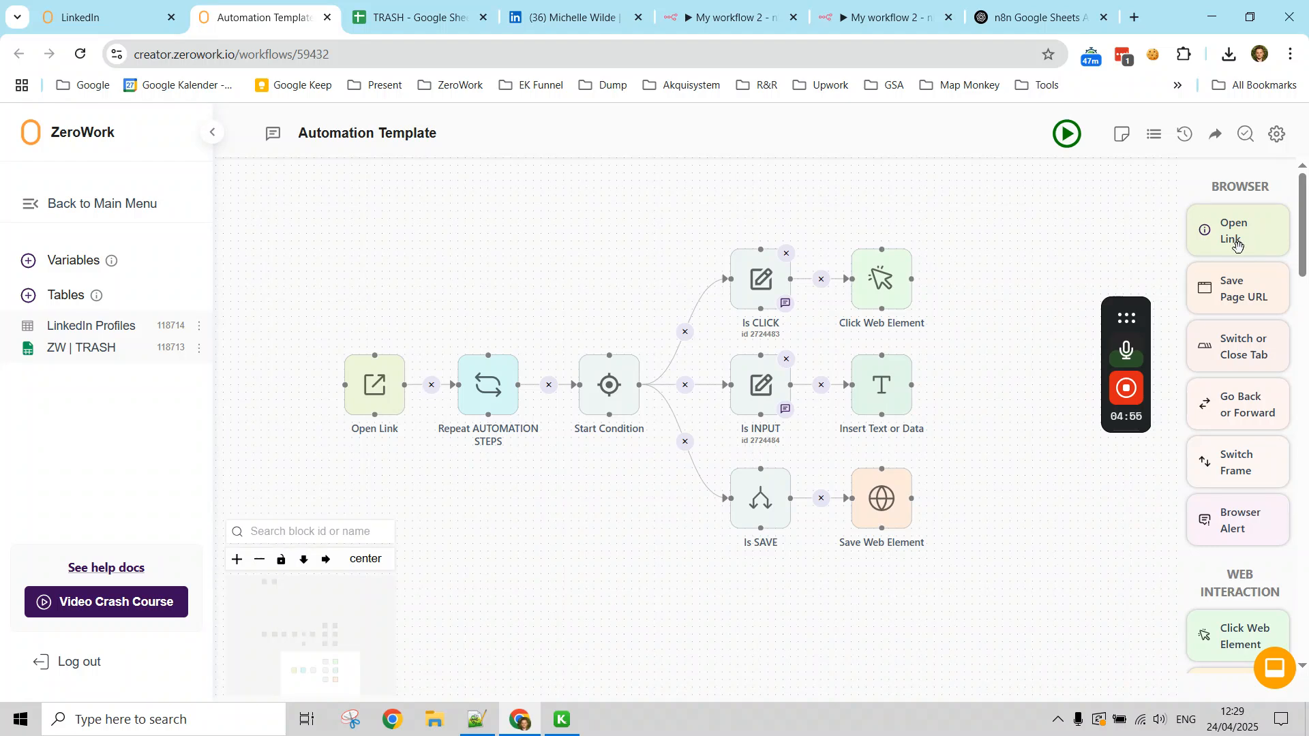
pyautogui.click(113, 7)
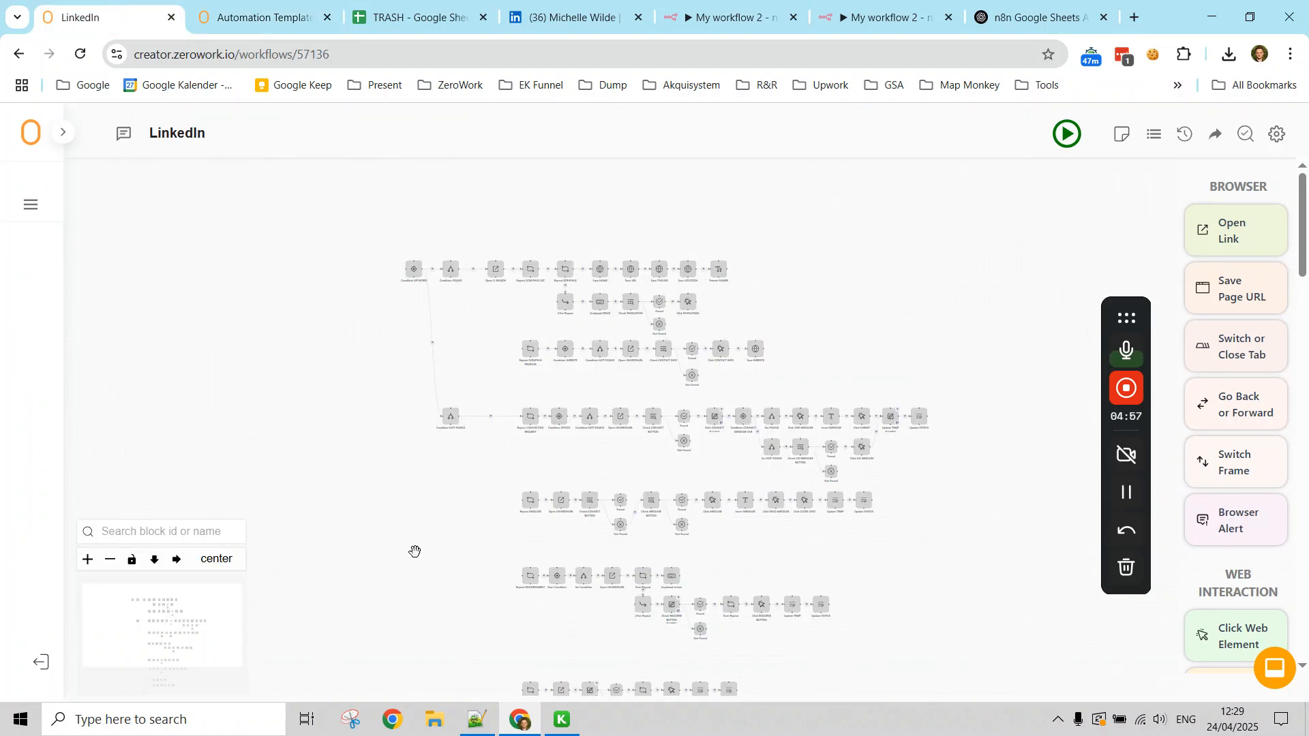
pyautogui.scroll(10, 415, 550)
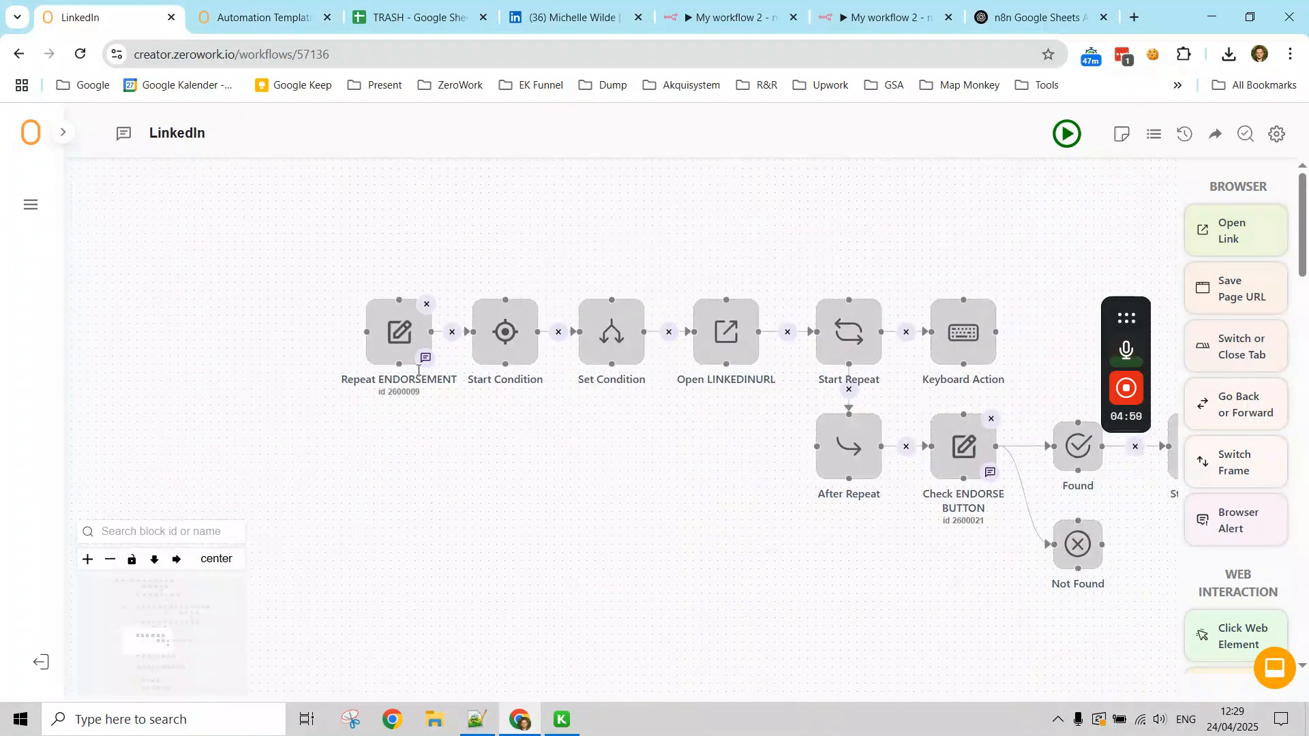
pyautogui.moveTo(681, 196); pyautogui.dragTo(713, 552)
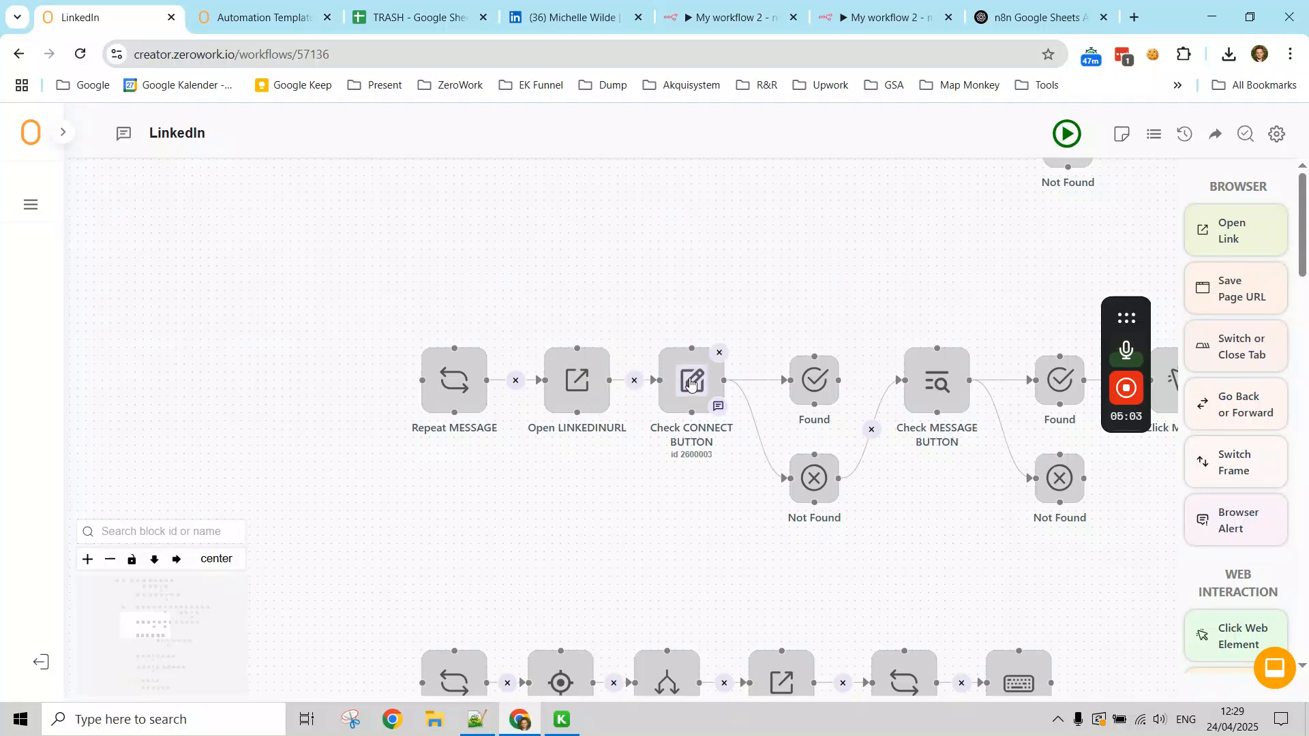
pyautogui.moveTo(1132, 460); pyautogui.dragTo(739, 456)
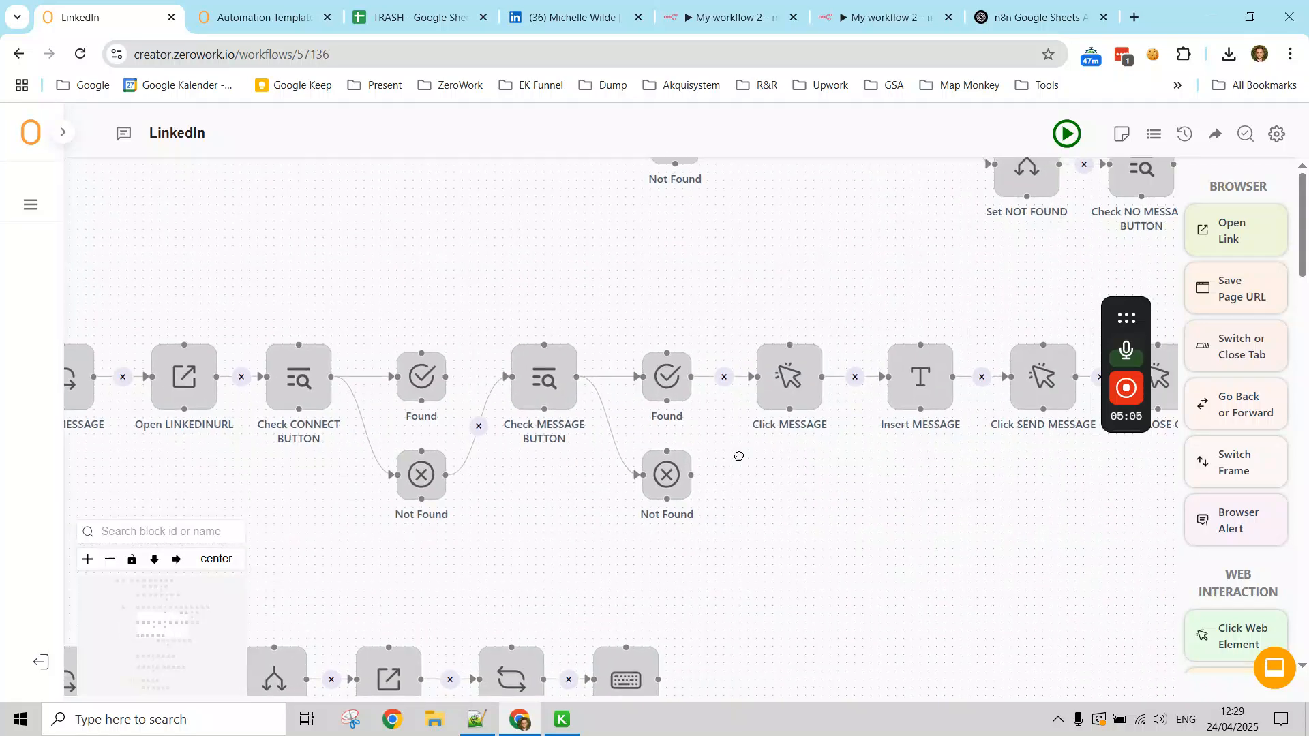
pyautogui.scroll(-5, 814, 546)
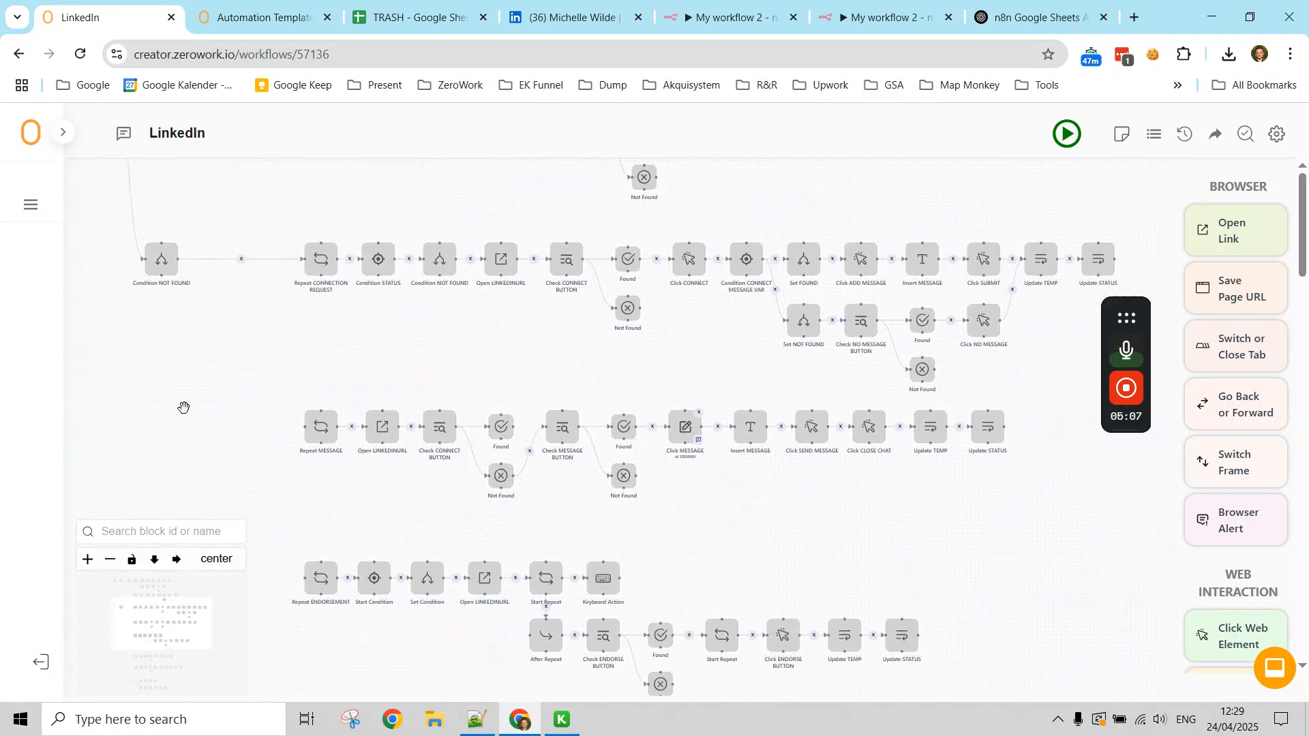
# - Compare the LinkedIn profile and the Automation Template with steps 1 to 6 in the ZWAutomation sheet
pyautogui.click(586, 17)
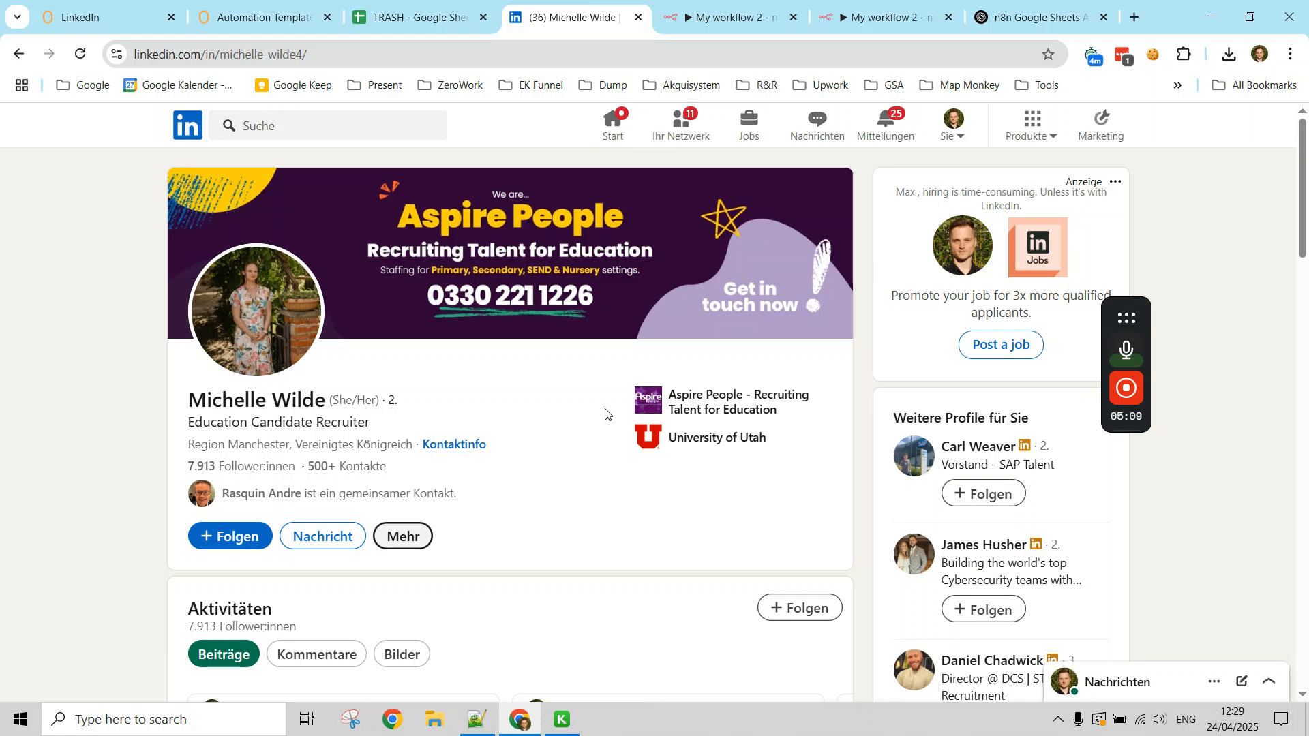
pyautogui.click(283, 3)
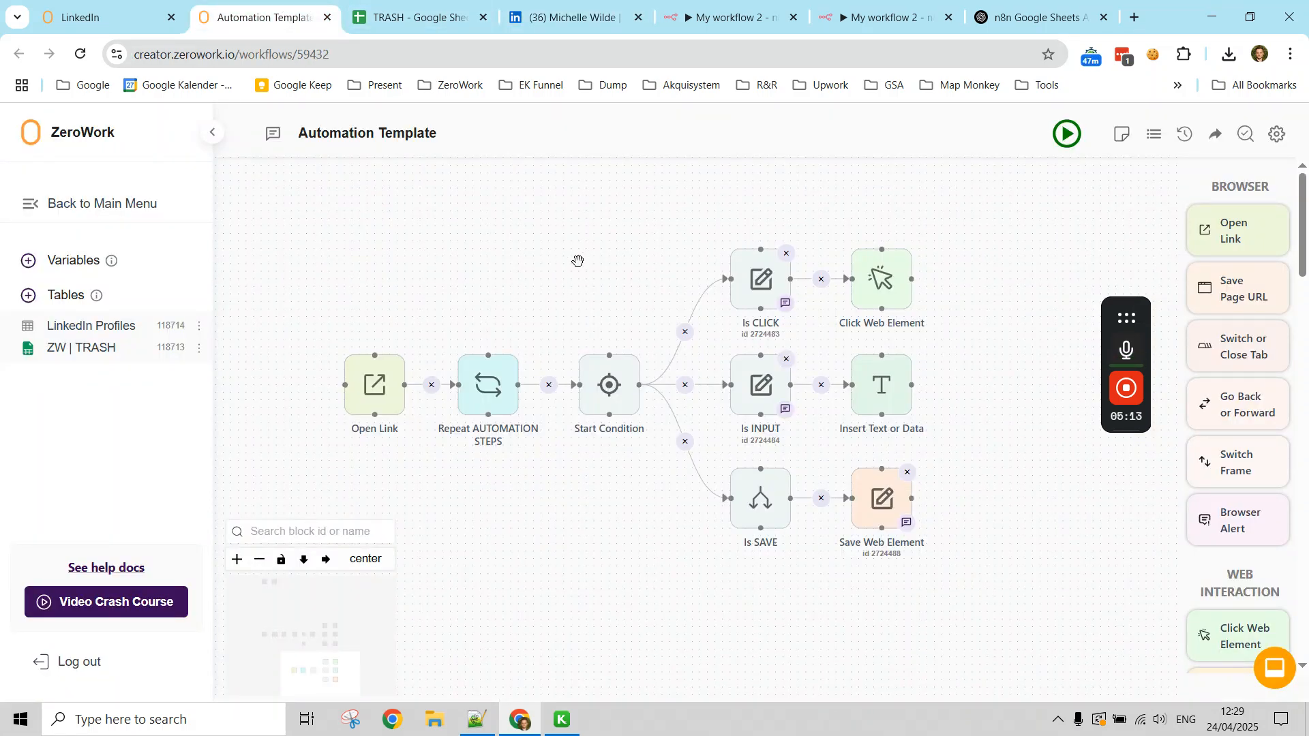
pyautogui.click(412, 17)
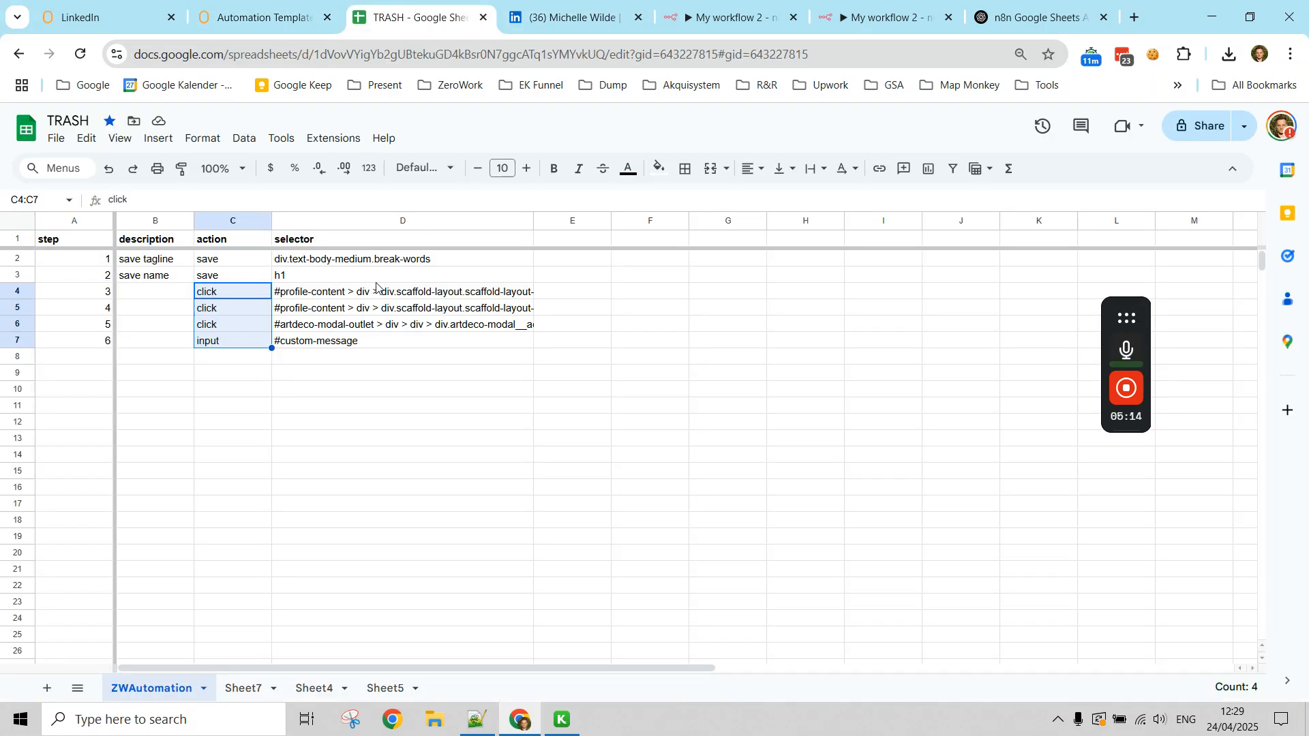
pyautogui.click(280, 438)
pyautogui.moveTo(100, 262); pyautogui.dragTo(429, 344)
pyautogui.click(409, 420)
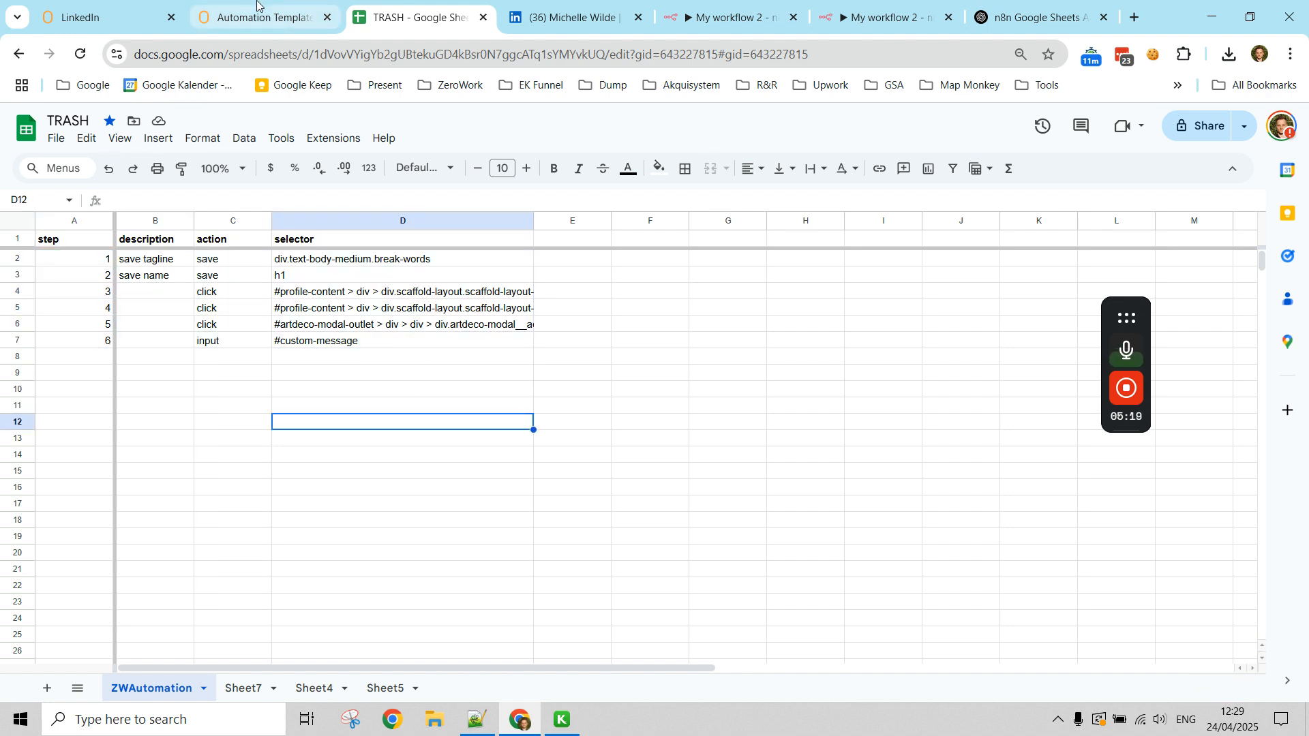
# - Examine the Repeat AUTOMATION STEPS block's dynamic loop over the ZW | TRASH table against the spreadsheet
pyautogui.click(256, 13)
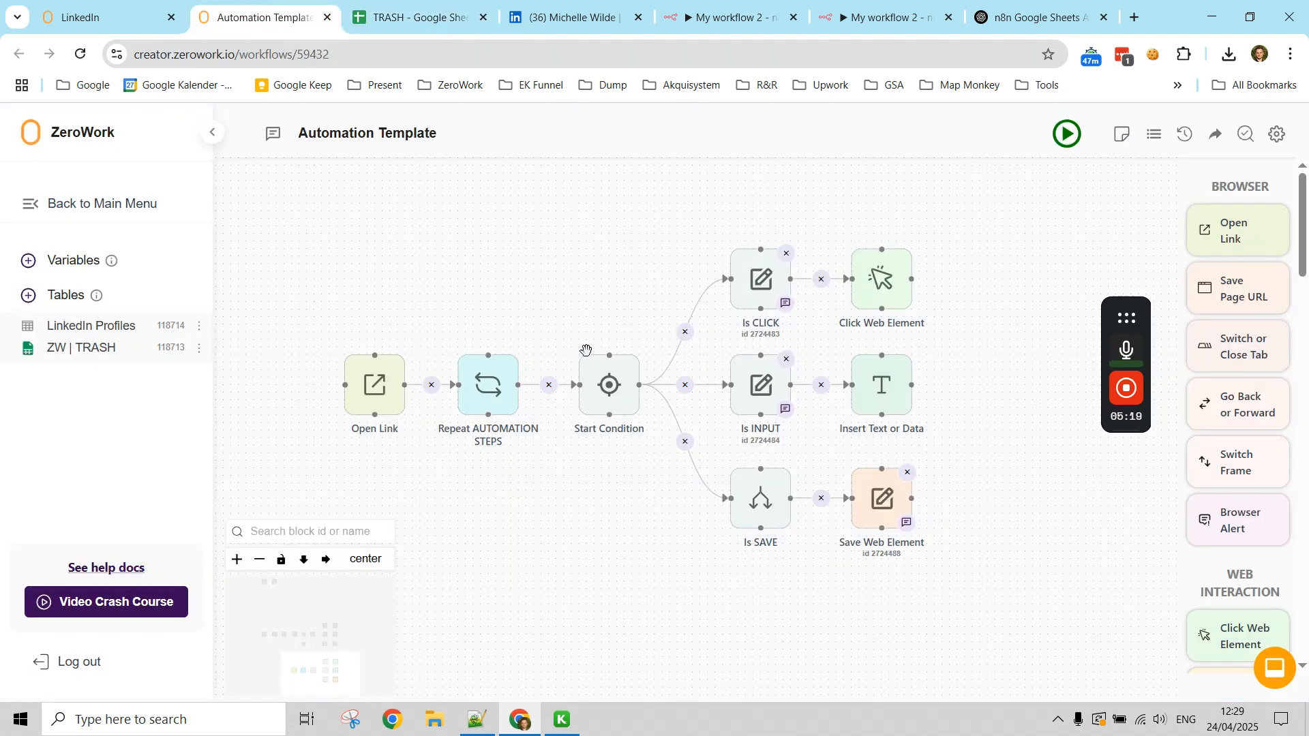
pyautogui.click(488, 389)
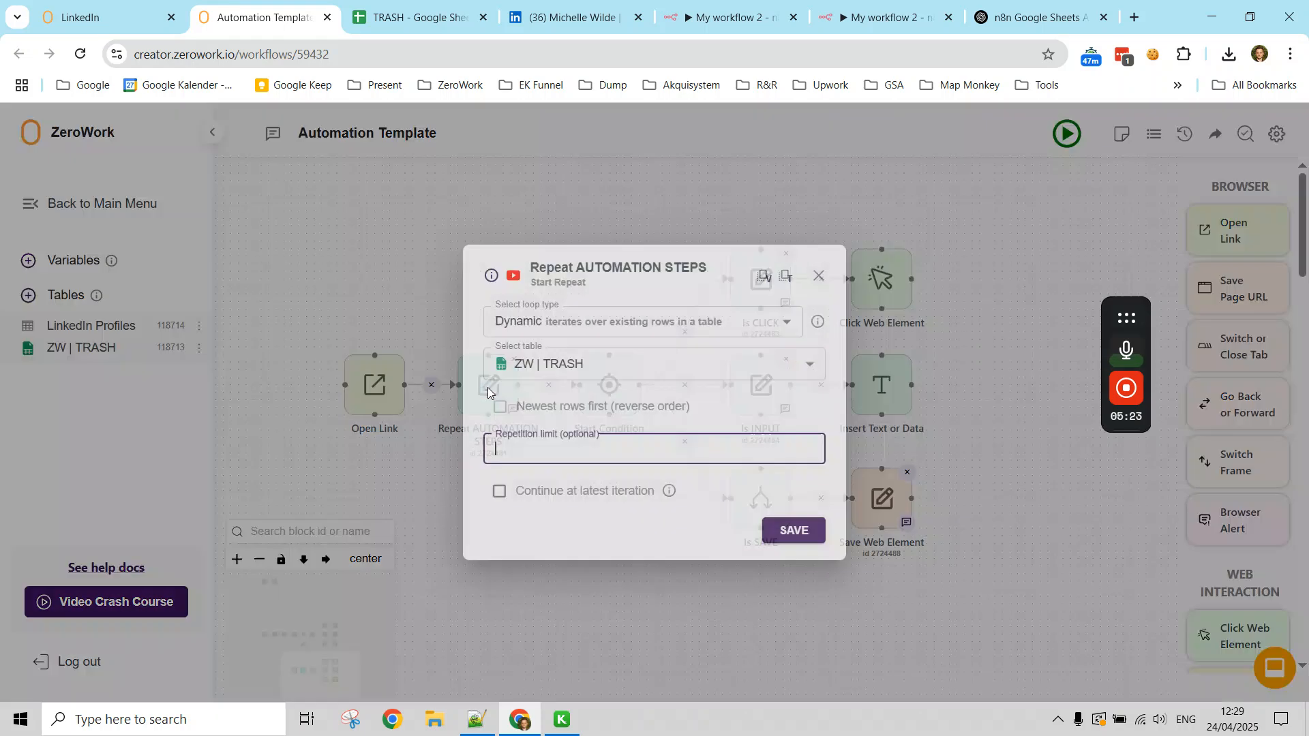
pyautogui.click(411, 16)
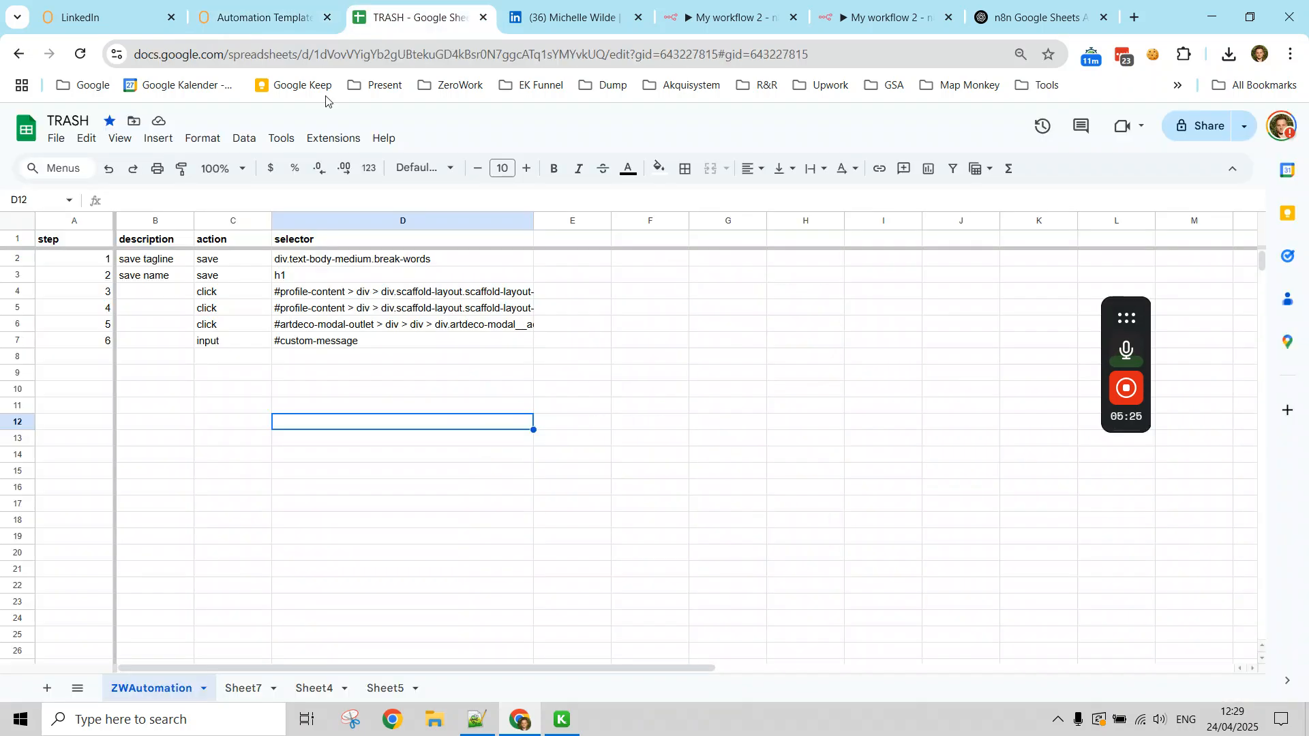
pyautogui.click(262, 19)
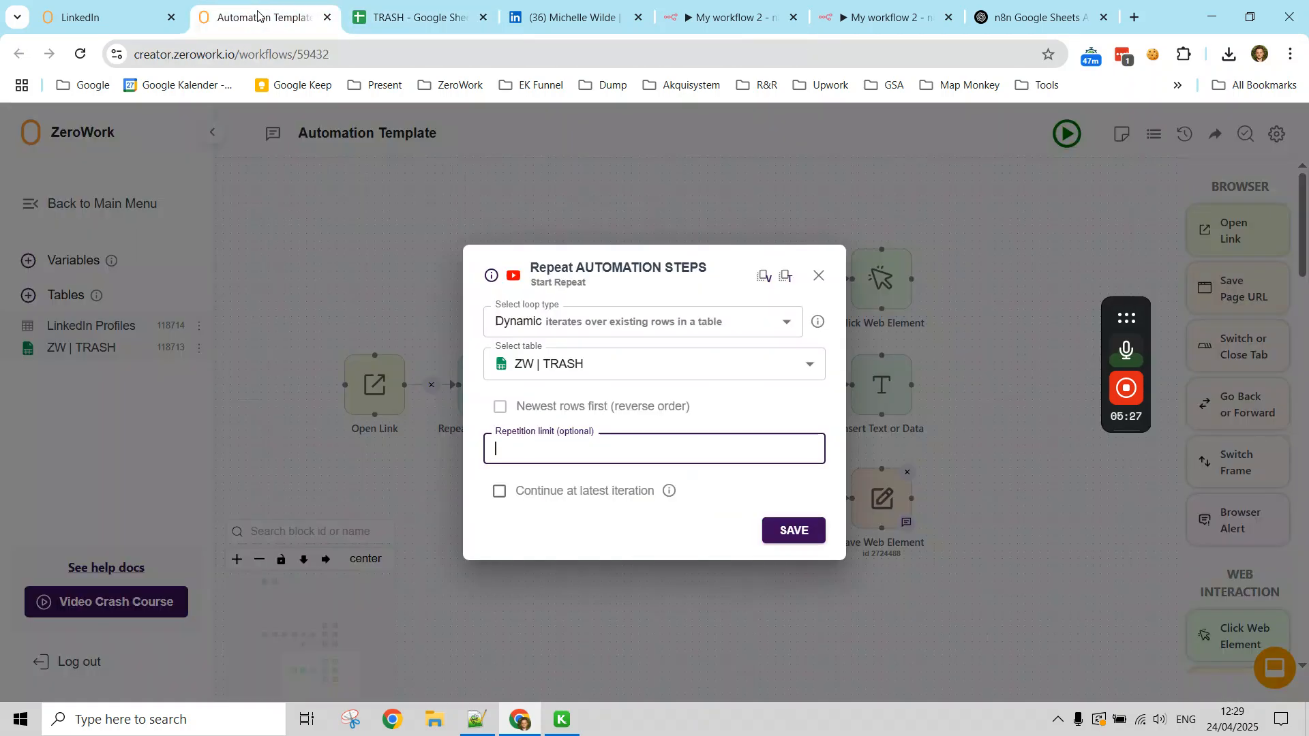
pyautogui.click(424, 330)
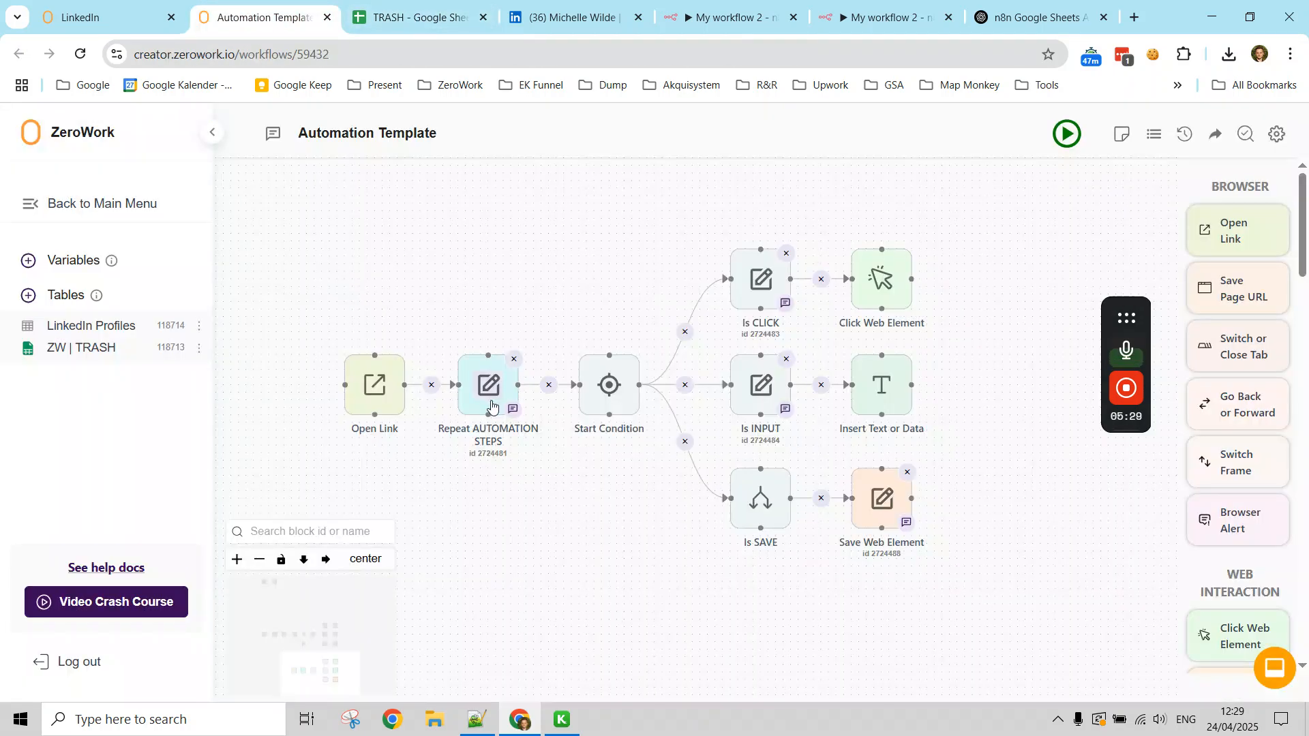
pyautogui.moveTo(607, 502); pyautogui.dragTo(493, 505)
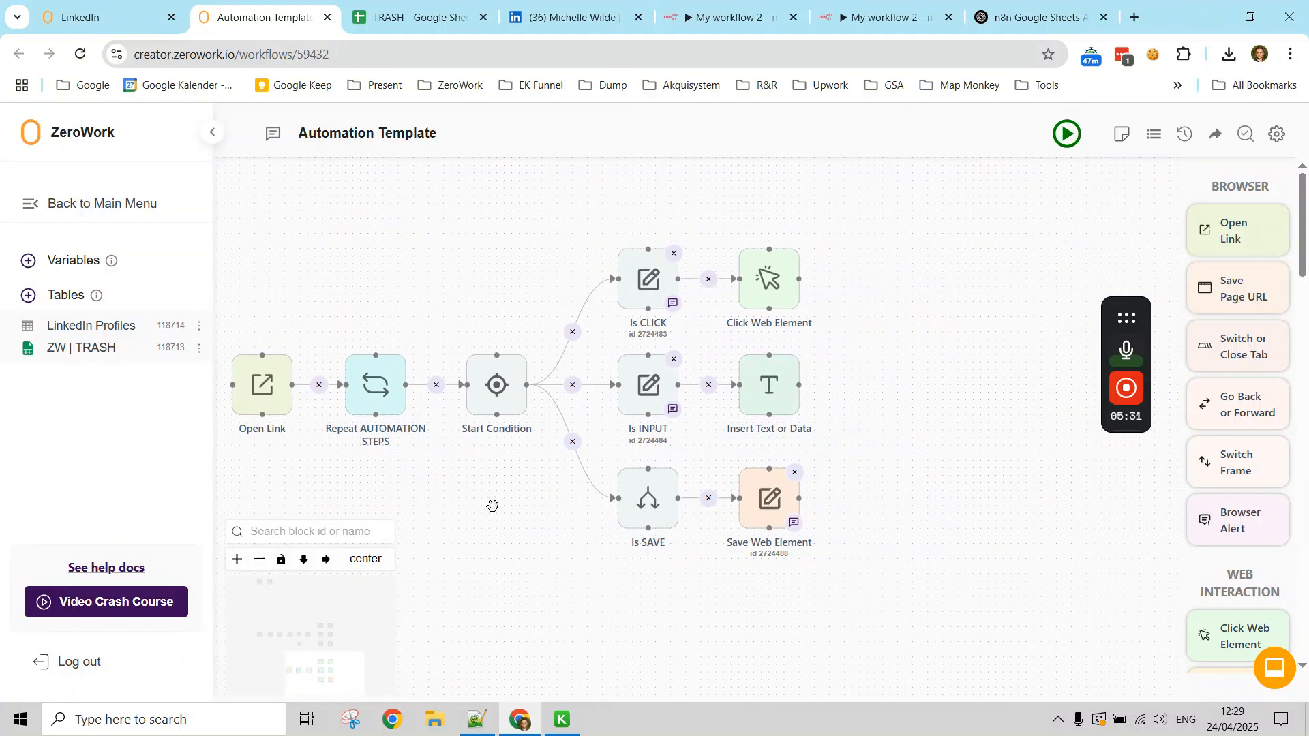
# - Trace the save tagline row of the ZWAutomation sheet through the template's Repeat AUTOMATION STEPS and Start Condition blocks
pyautogui.click(412, 17)
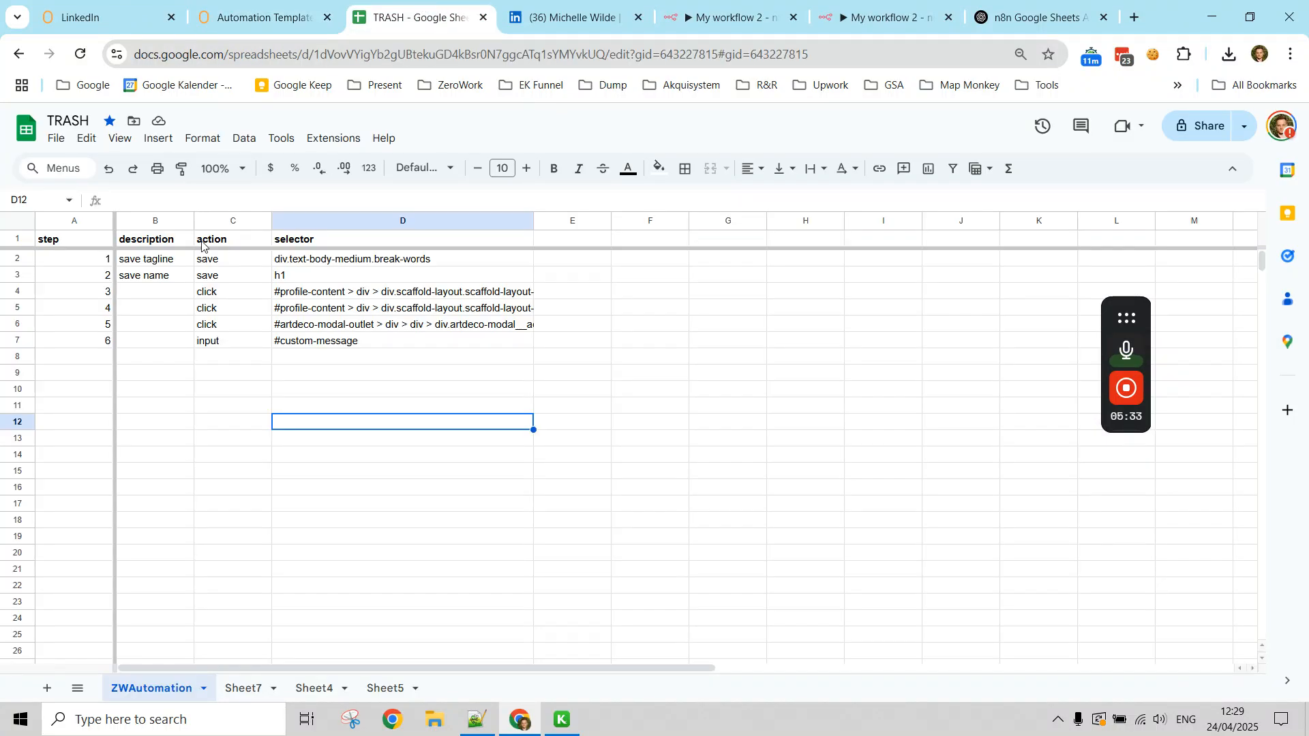
pyautogui.moveTo(69, 271); pyautogui.dragTo(356, 282)
pyautogui.click(217, 325)
pyautogui.moveTo(84, 264); pyautogui.dragTo(313, 266)
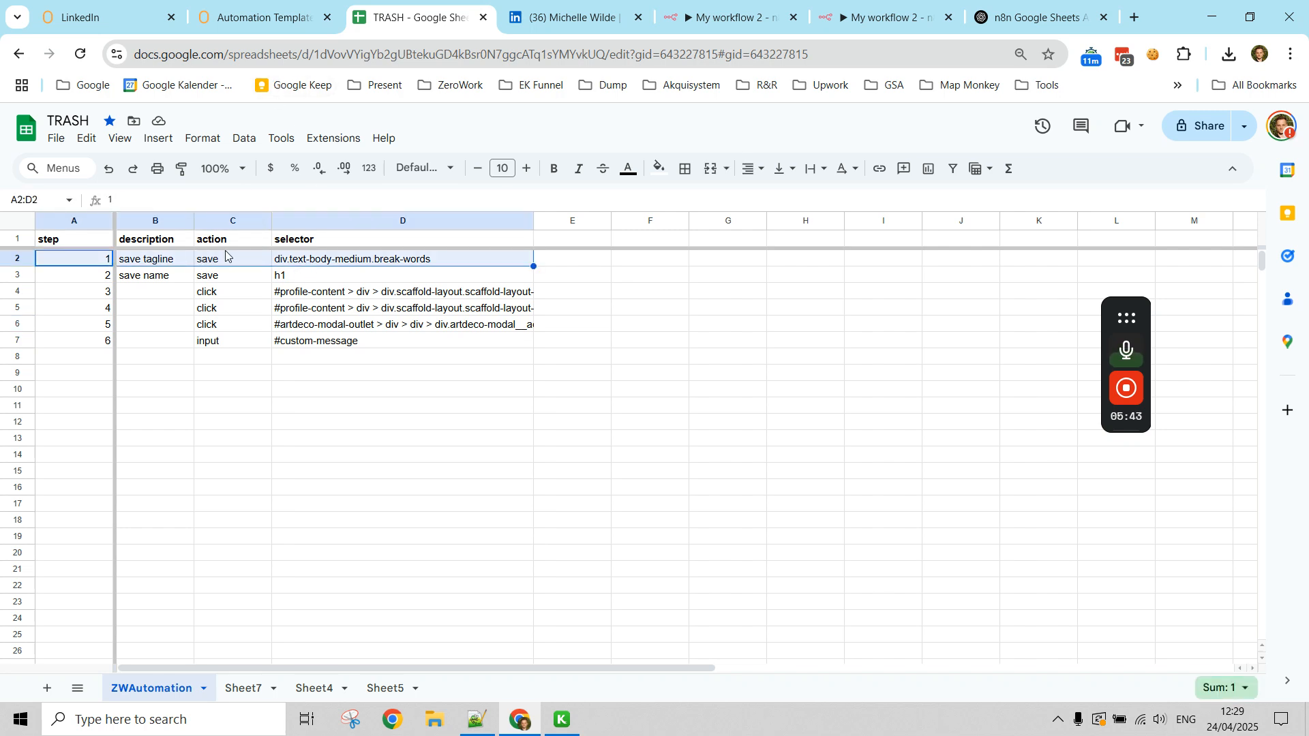
pyautogui.click(262, 19)
pyautogui.moveTo(501, 400)
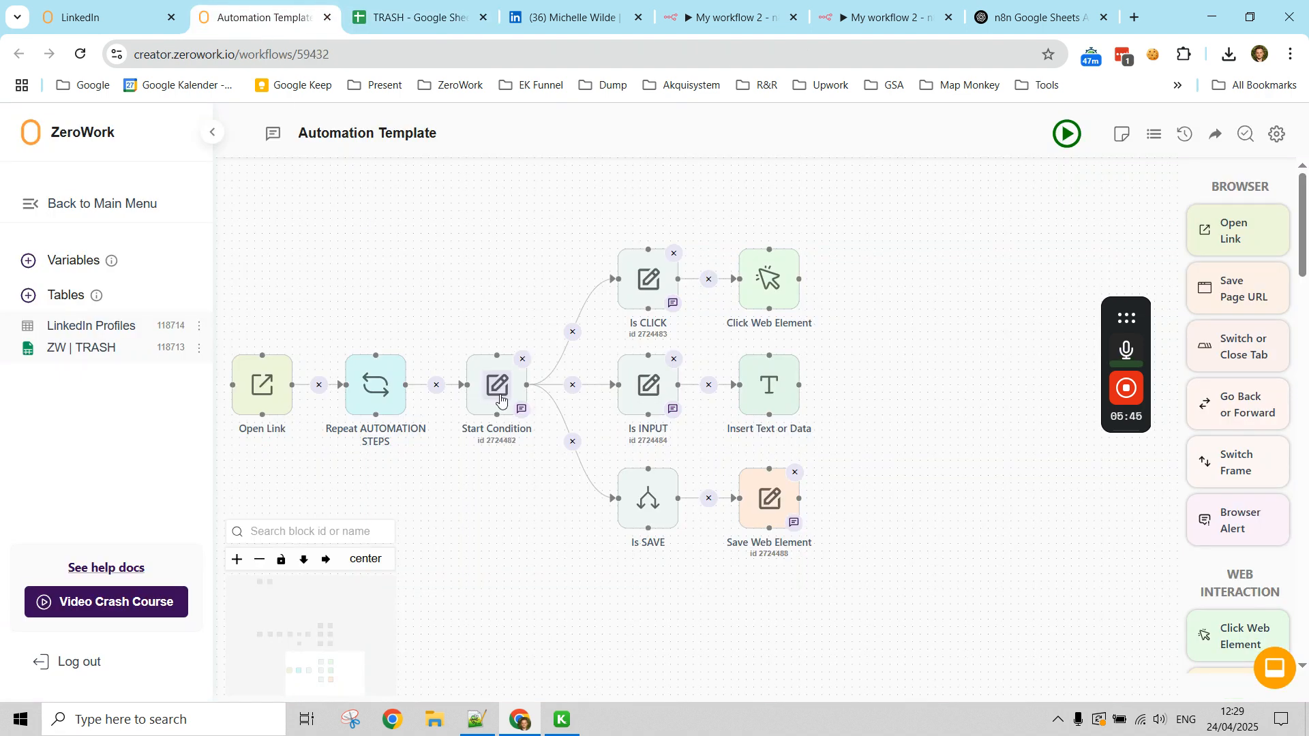
pyautogui.moveTo(412, 406)
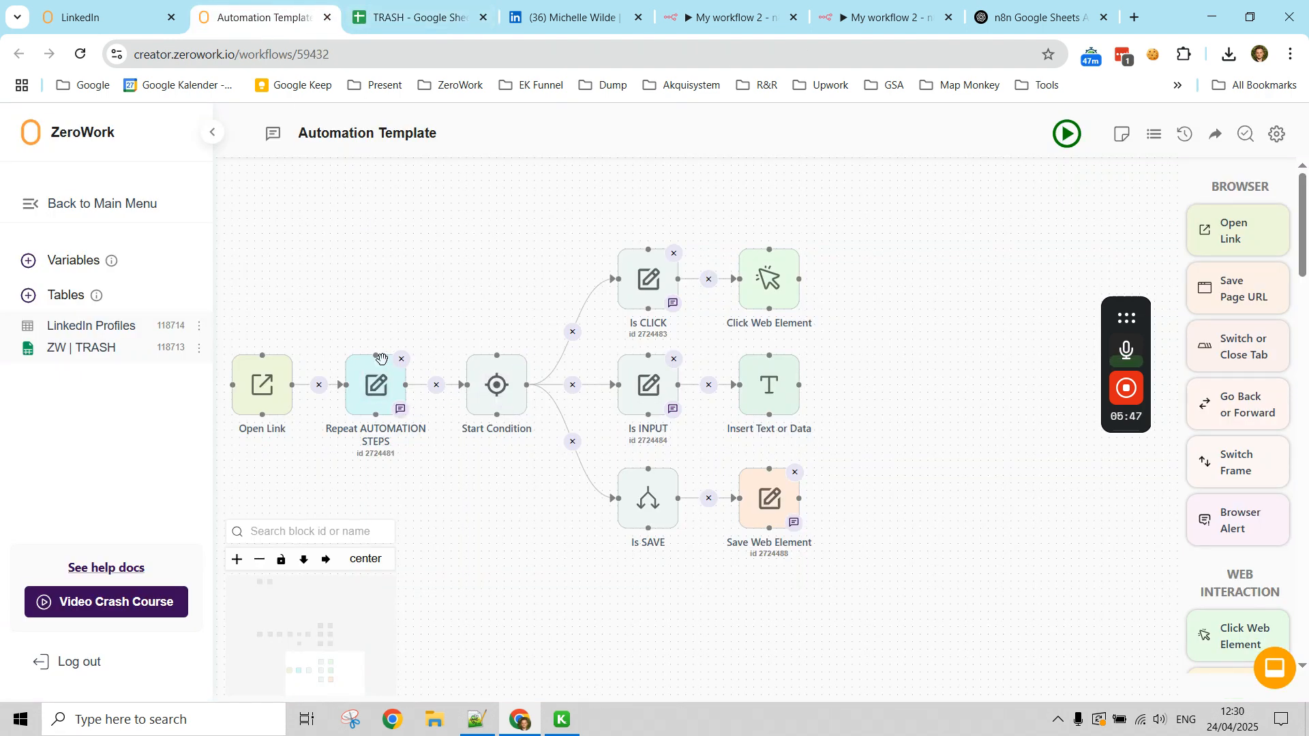
pyautogui.moveTo(480, 377)
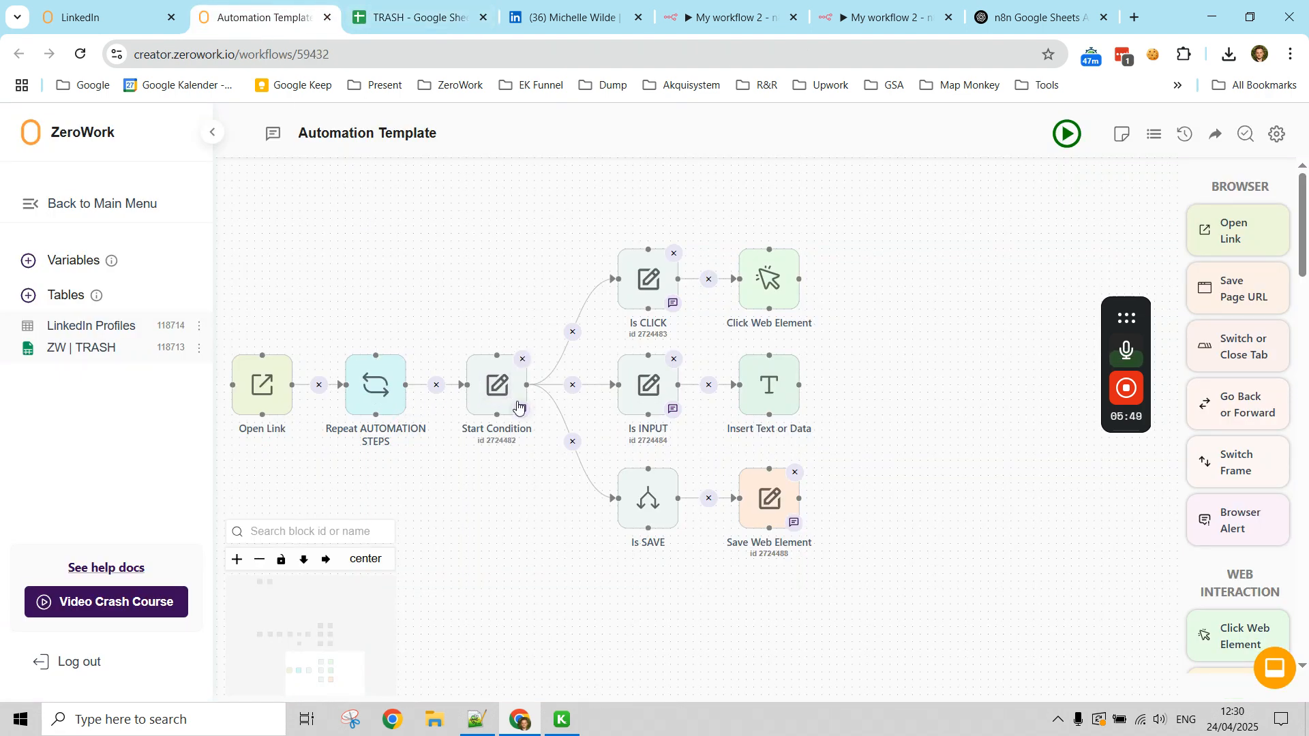
# - Open the Is SAVE condition and compare its reference value with the actions in the ZWAutomation sheet
pyautogui.click(649, 499)
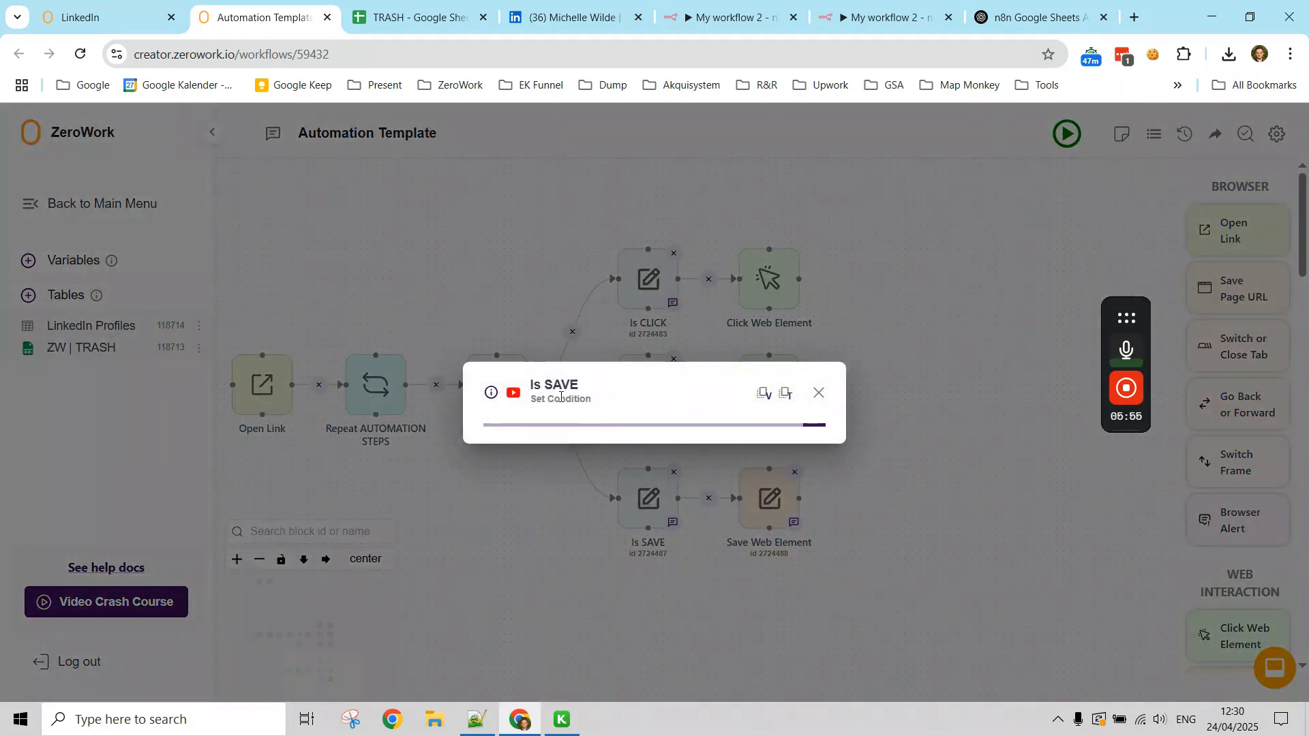
pyautogui.moveTo(531, 384); pyautogui.dragTo(625, 388)
pyautogui.click(625, 389)
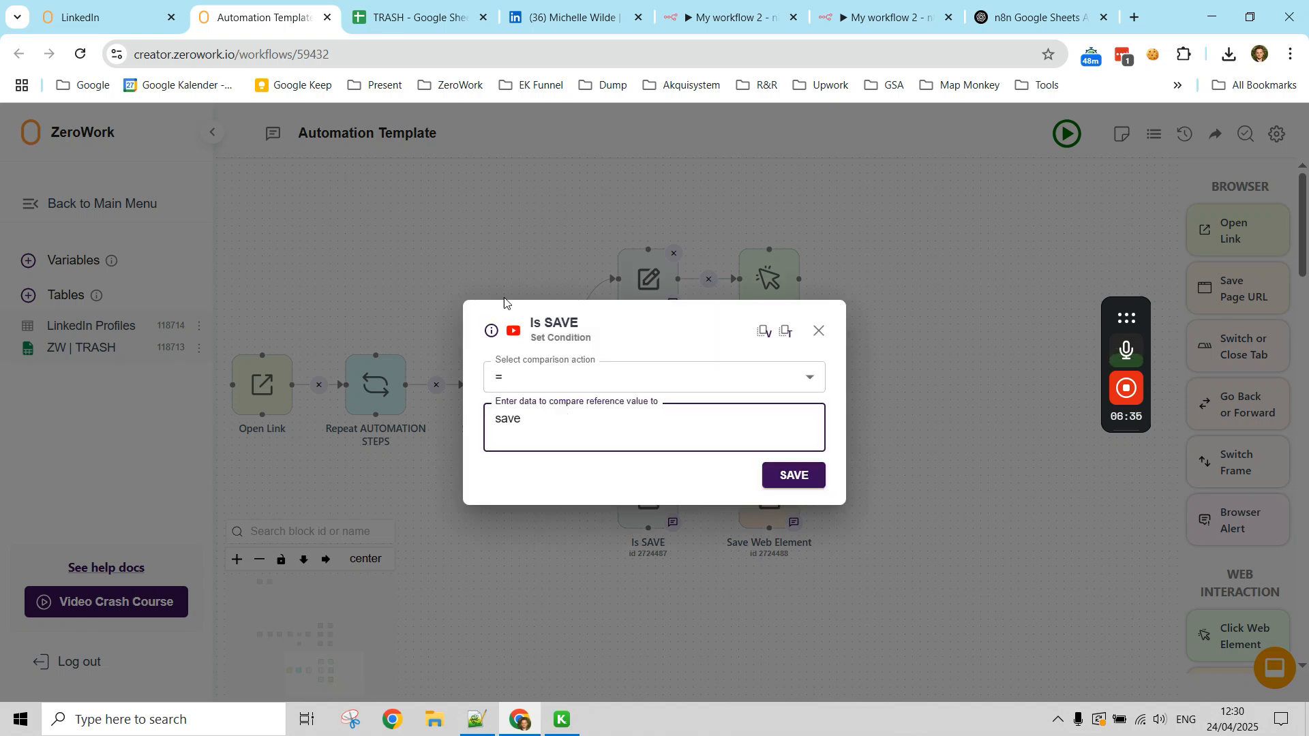
pyautogui.click(398, 5)
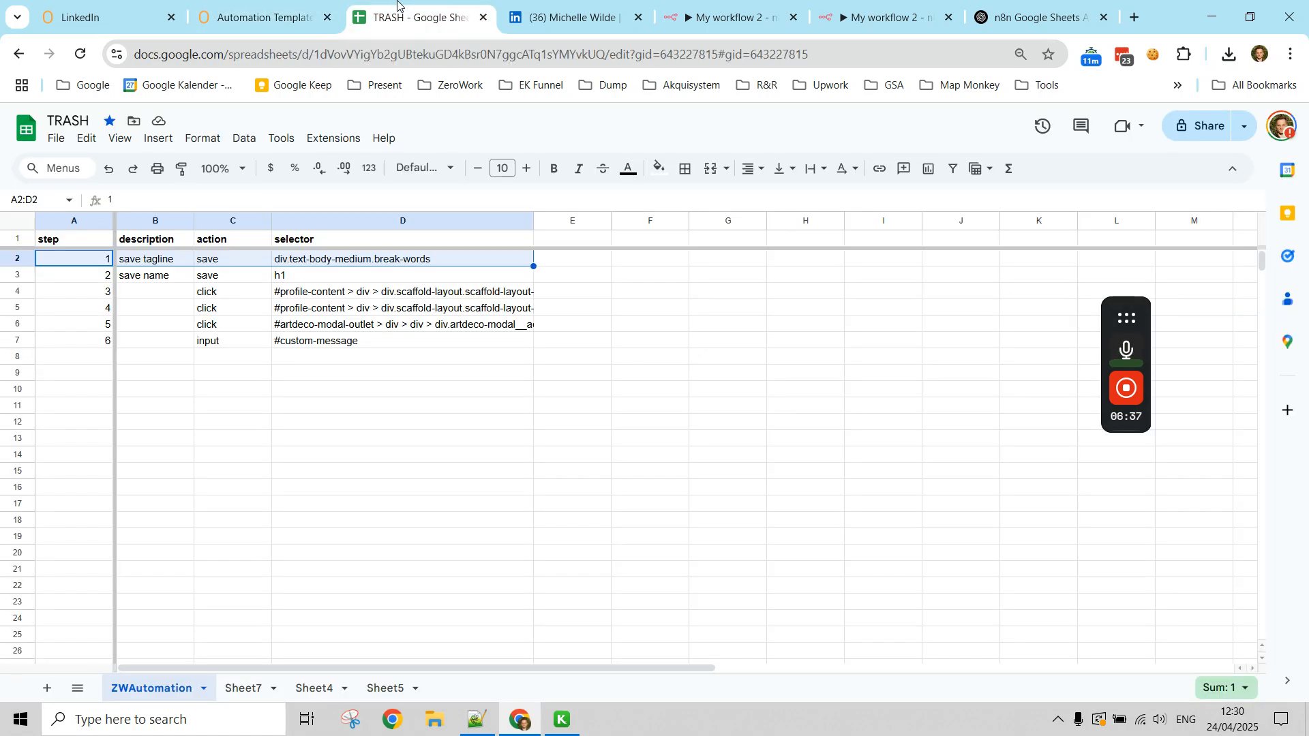
pyautogui.click(259, 17)
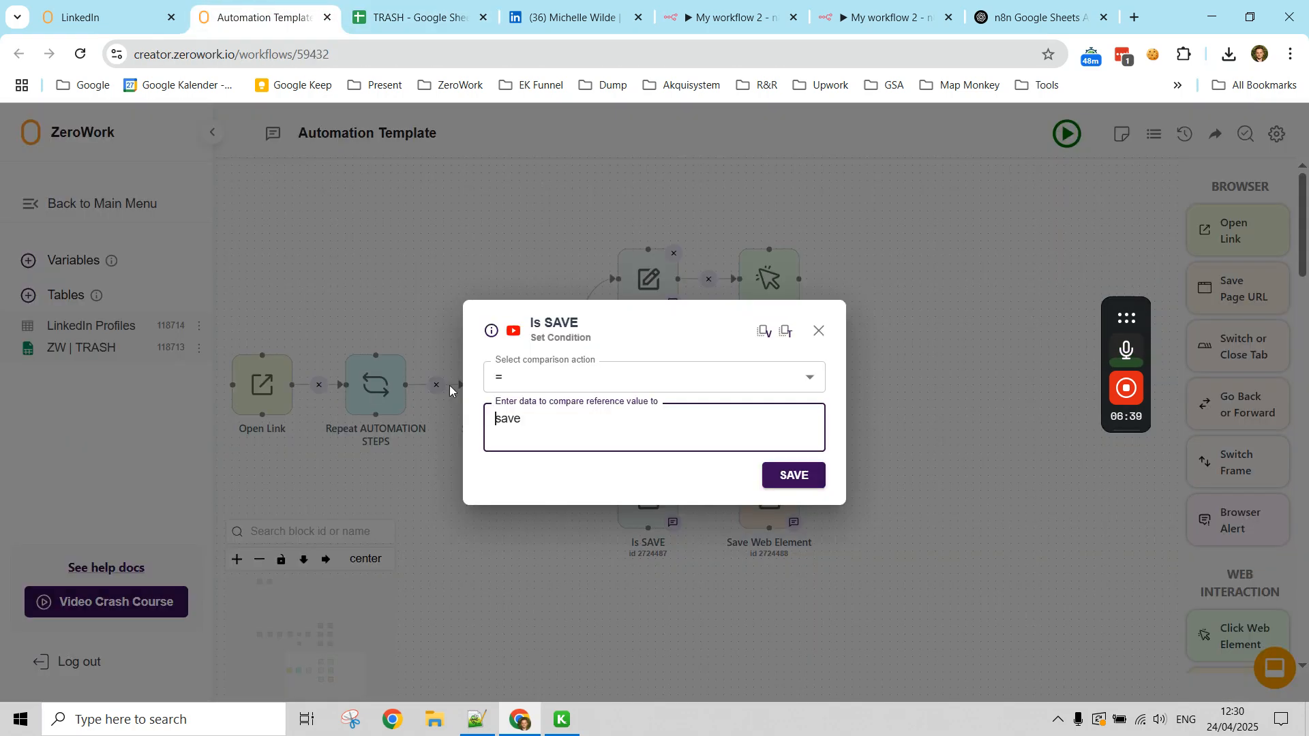
pyautogui.click(687, 329)
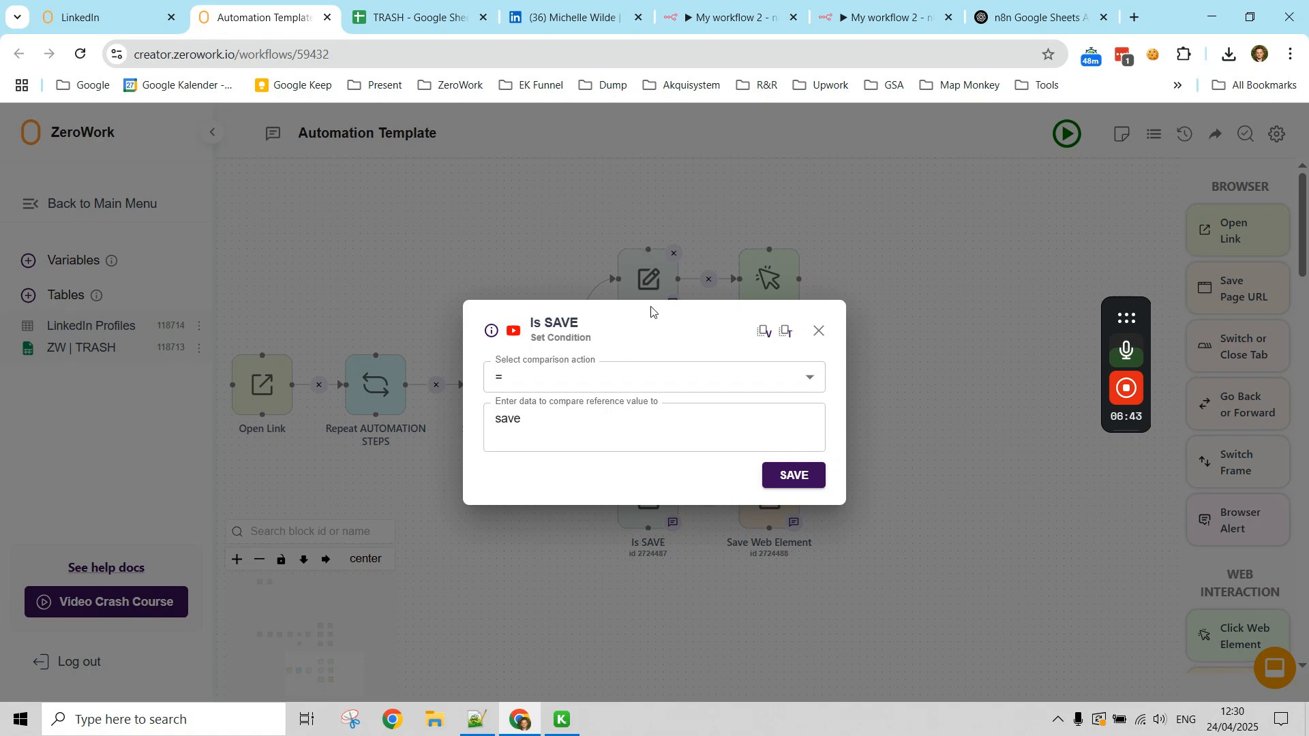
# - Review the Is SAVE condition's comparison options and check its "save" value against the action of step 1 in the sheet
pyautogui.click(515, 380)
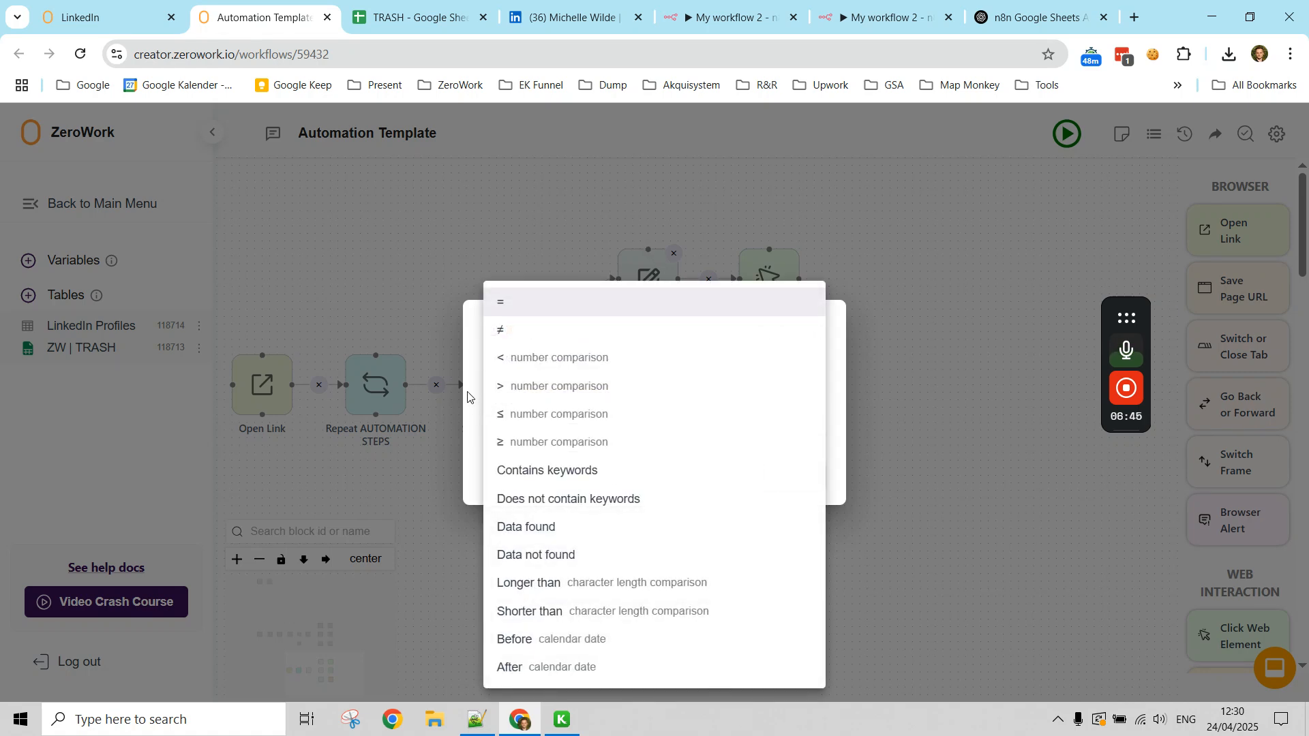
pyautogui.click(468, 398)
pyautogui.click(496, 445)
pyautogui.doubleClick(504, 426)
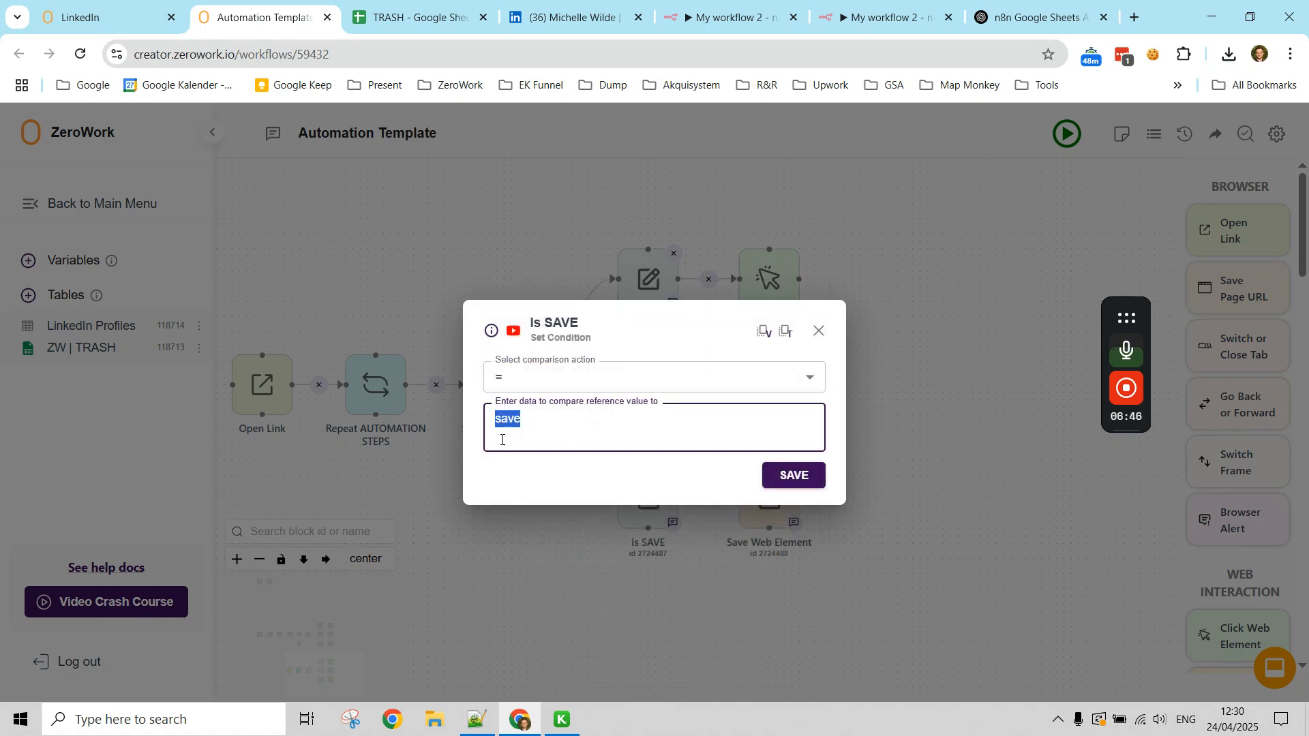
pyautogui.click(386, 3)
pyautogui.click(212, 261)
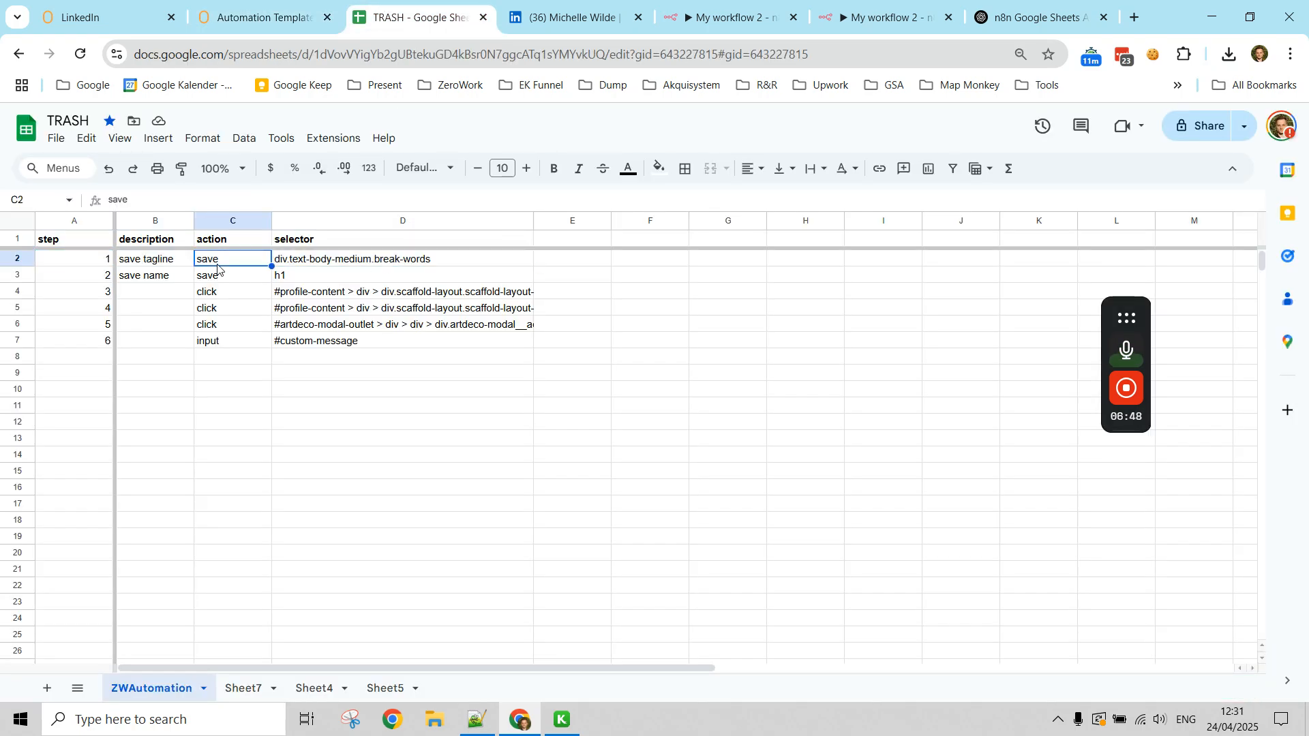
pyautogui.click(279, 3)
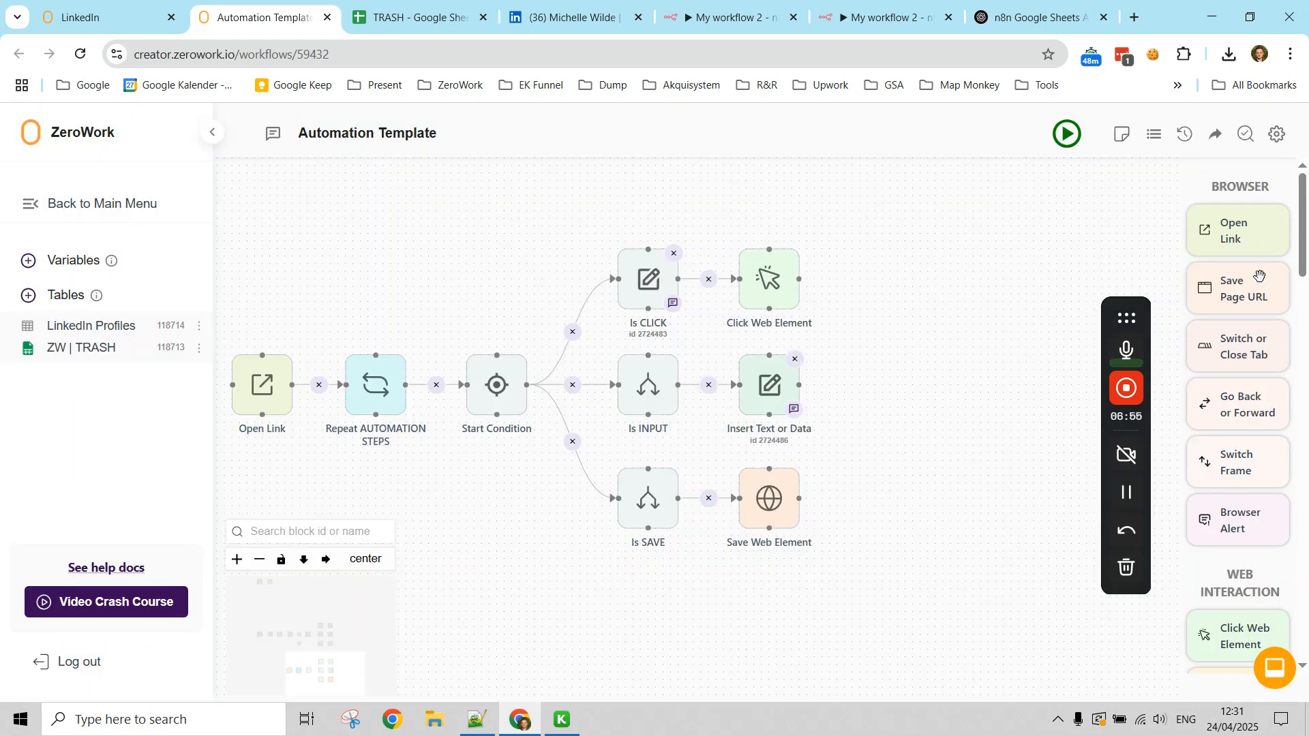
# - Compare the save, click and input actions in the ZWAutomation sheet with the template's Is CLICK, Is INPUT and Is SAVE branches
pyautogui.scroll(-4, 1237, 228)
pyautogui.scroll(2, 896, 428)
pyautogui.scroll(-1, 899, 464)
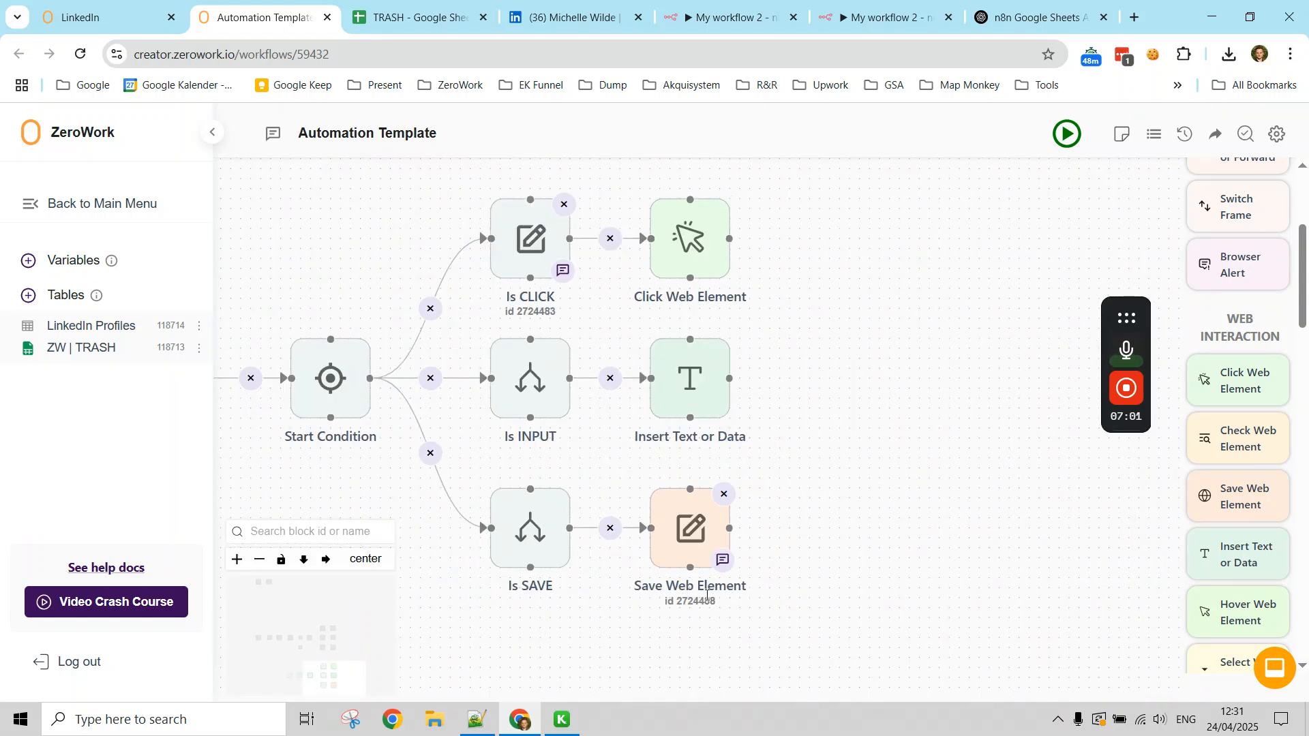
pyautogui.scroll(-2, 859, 531)
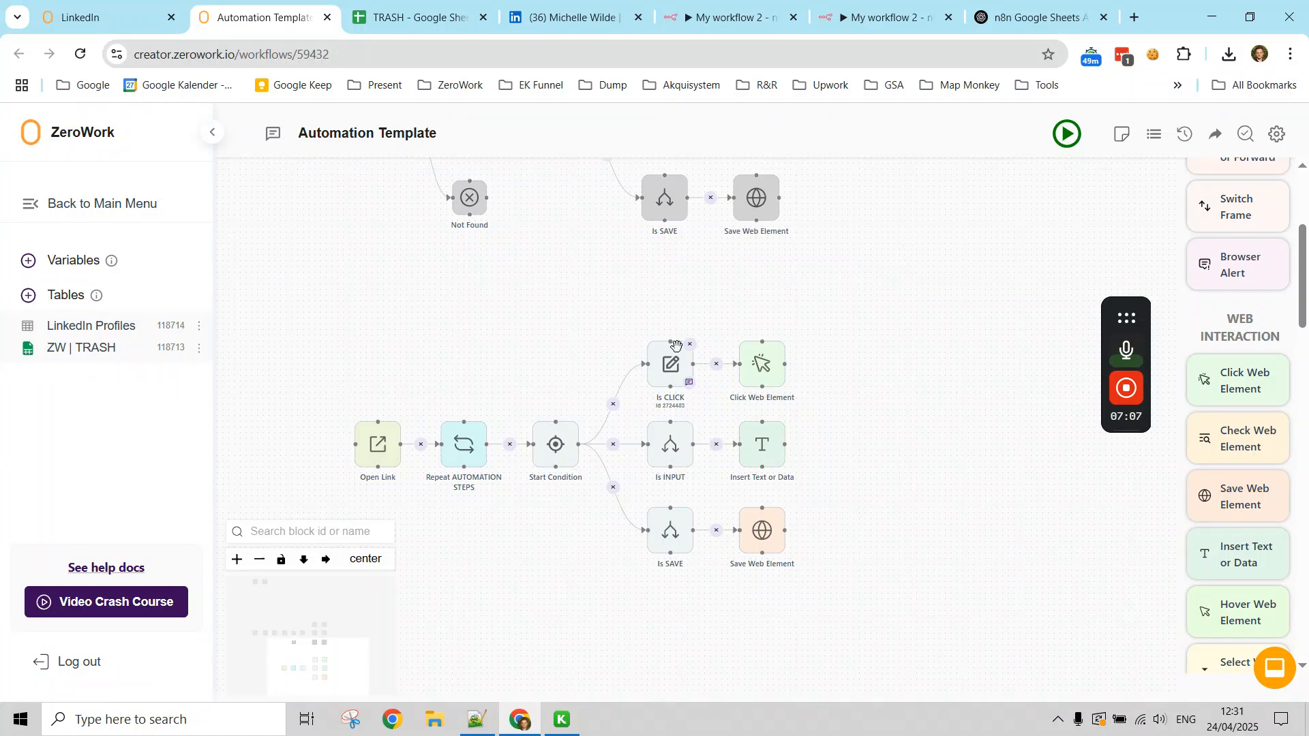
pyautogui.click(436, 15)
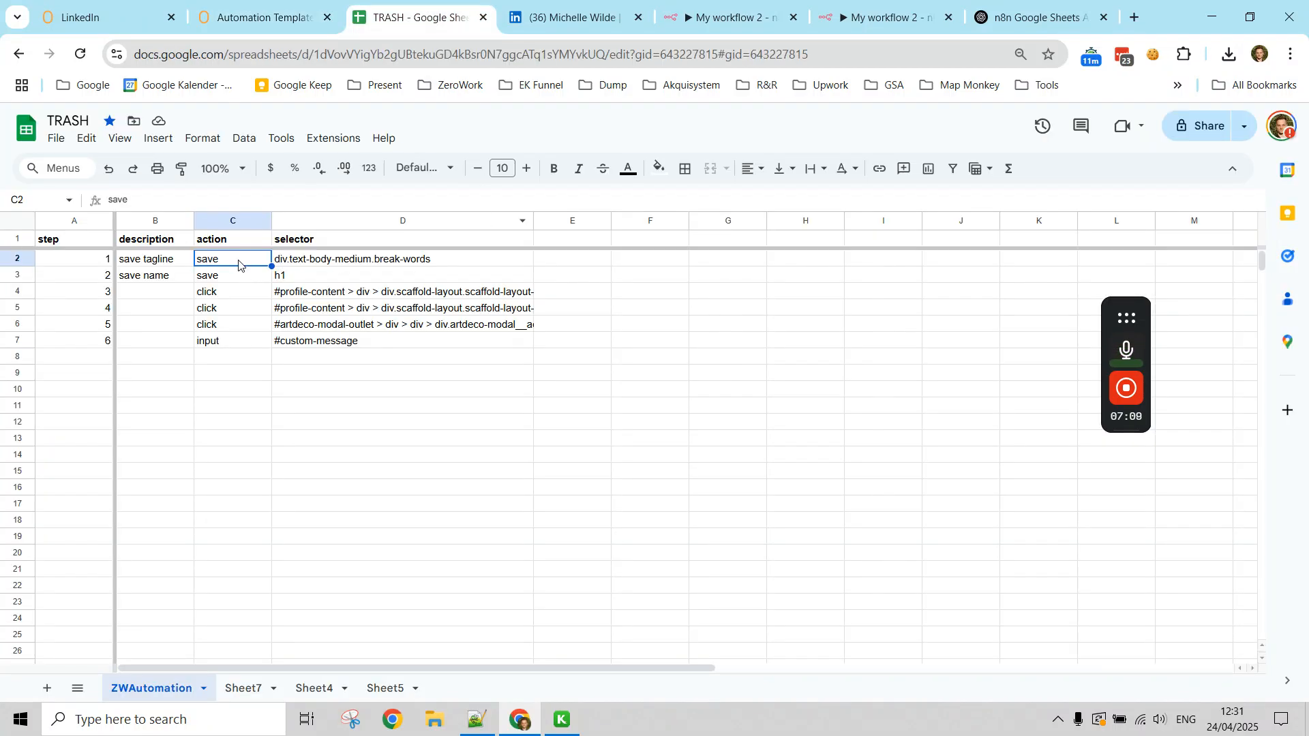
pyautogui.moveTo(239, 265); pyautogui.dragTo(245, 361)
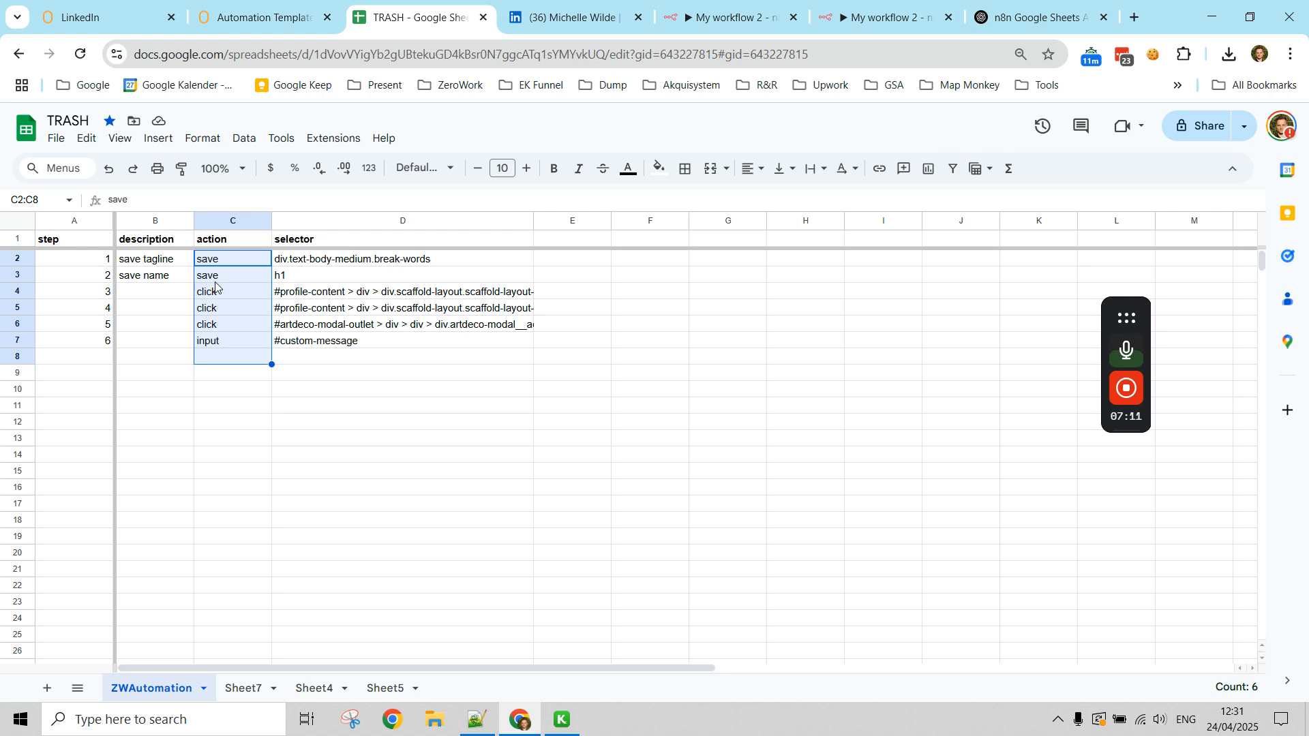
pyautogui.click(259, 16)
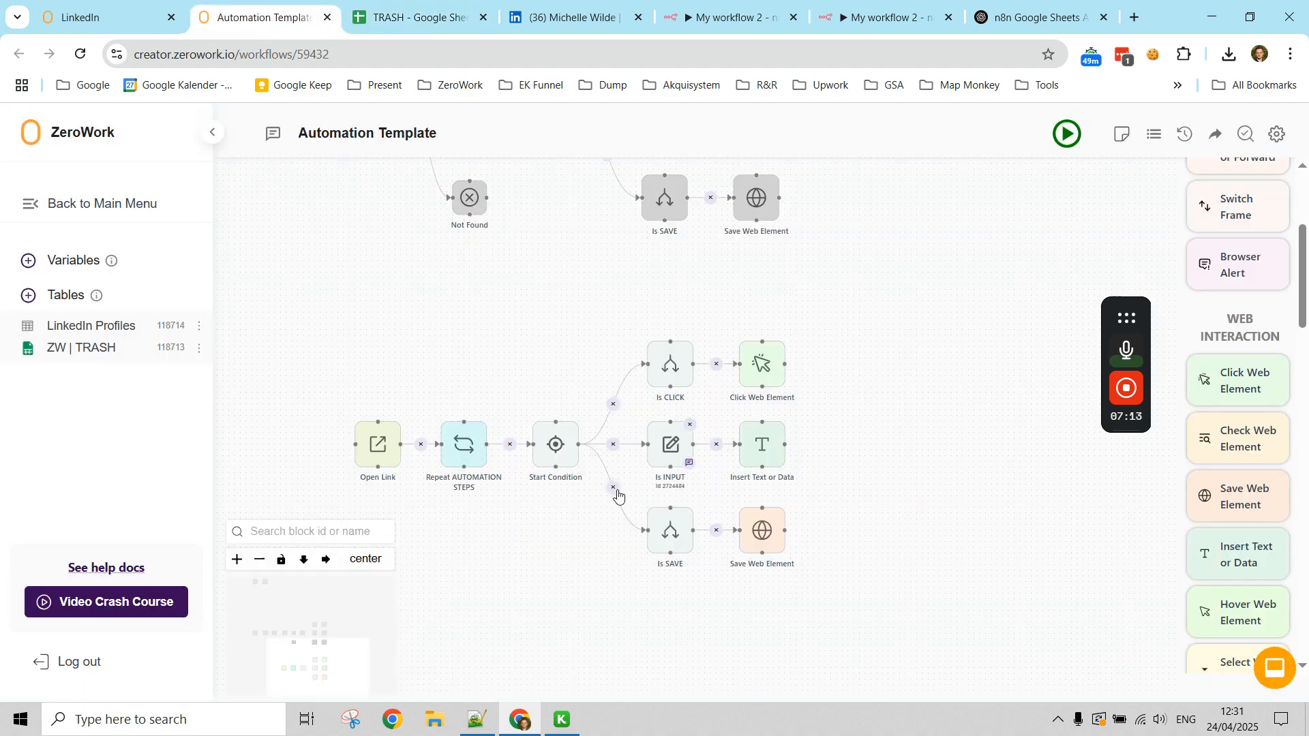
pyautogui.click(416, 16)
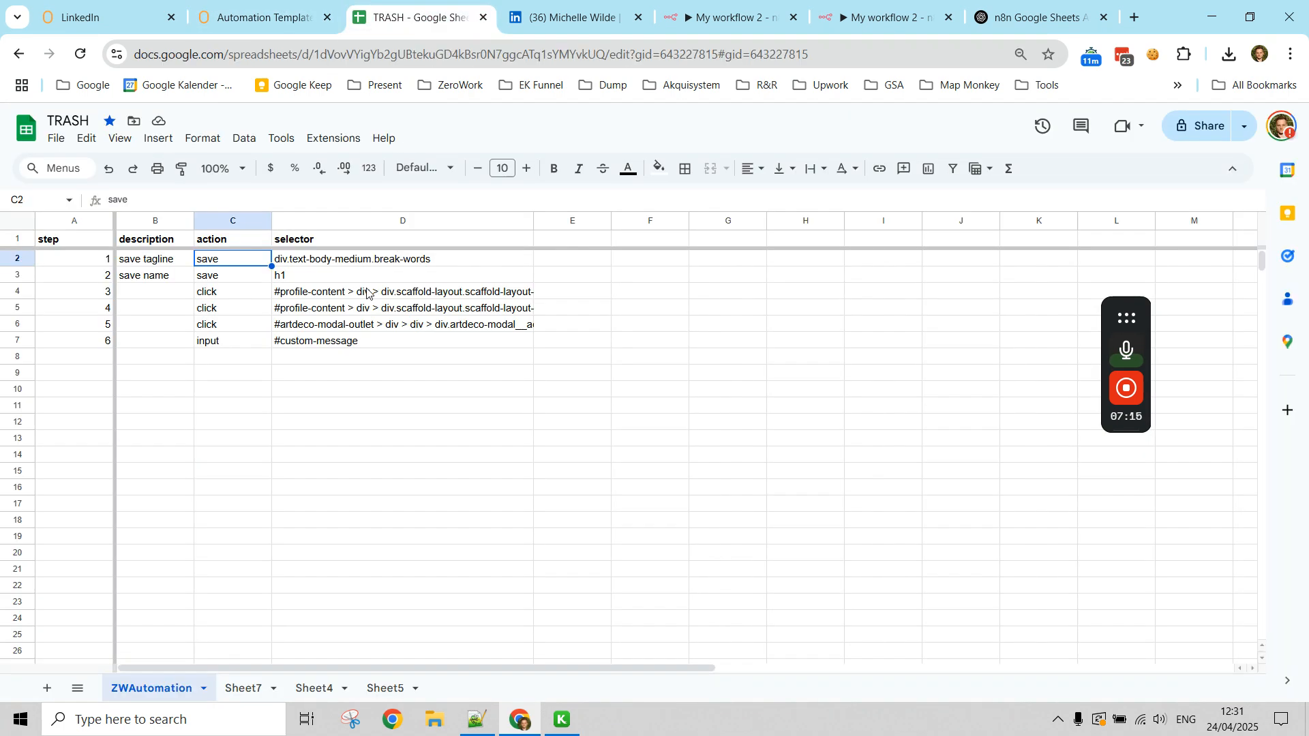
pyautogui.click(217, 297)
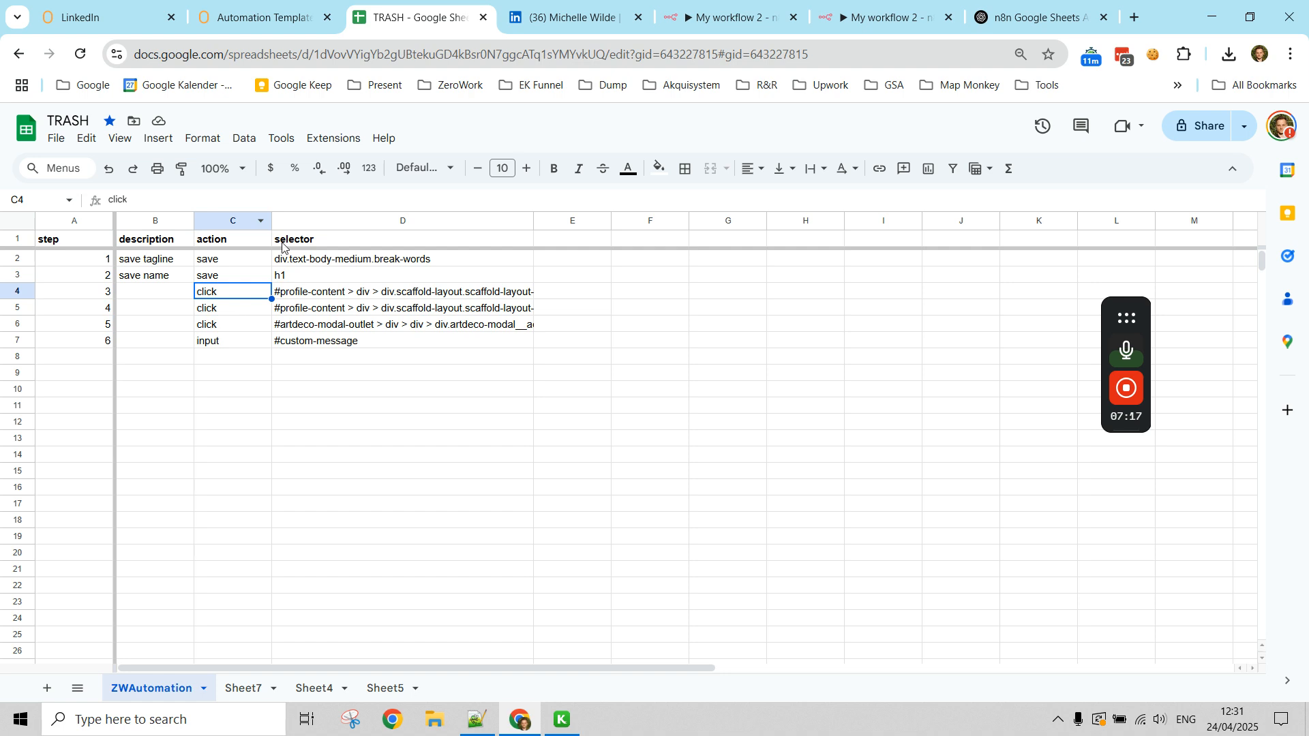
pyautogui.click(271, 8)
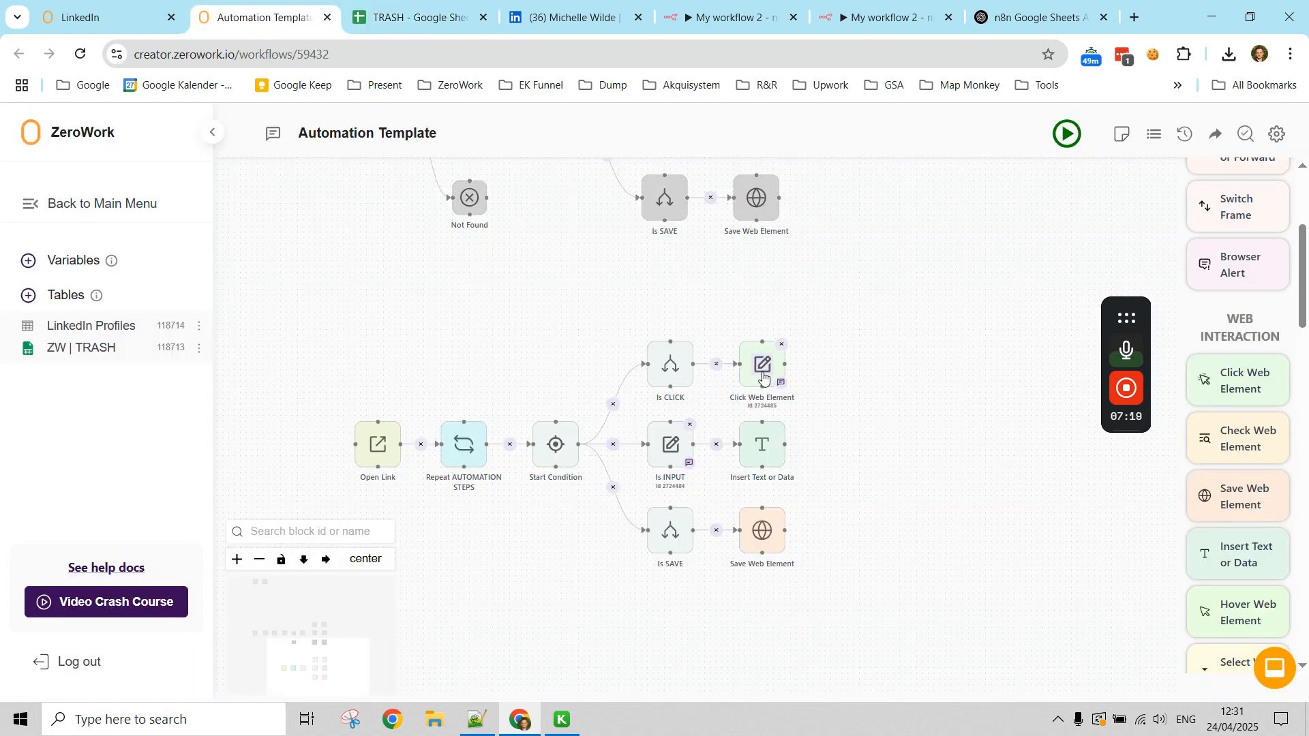
# - Review the automation steps listed in the ZWAutomation sheet, focusing on the selector column and the selector of step 1
pyautogui.click(419, 16)
pyautogui.moveTo(99, 264); pyautogui.dragTo(470, 354)
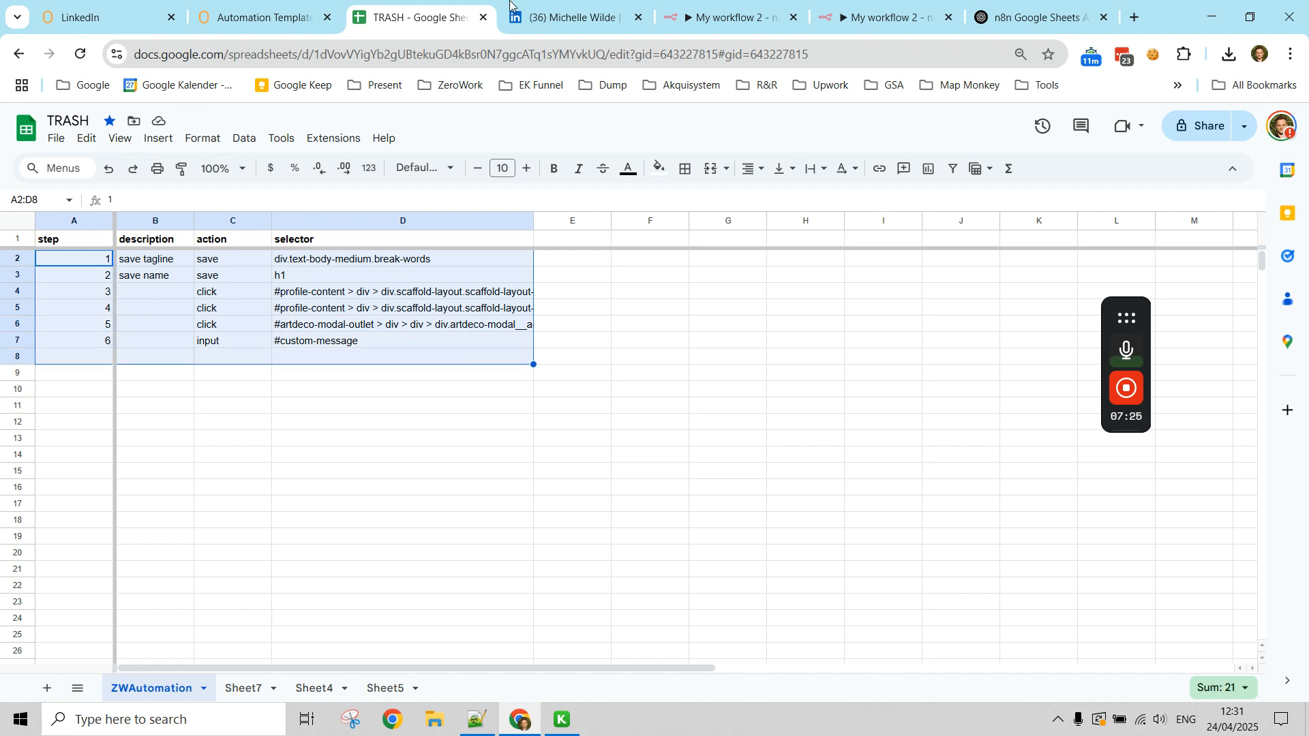
pyautogui.click(521, 438)
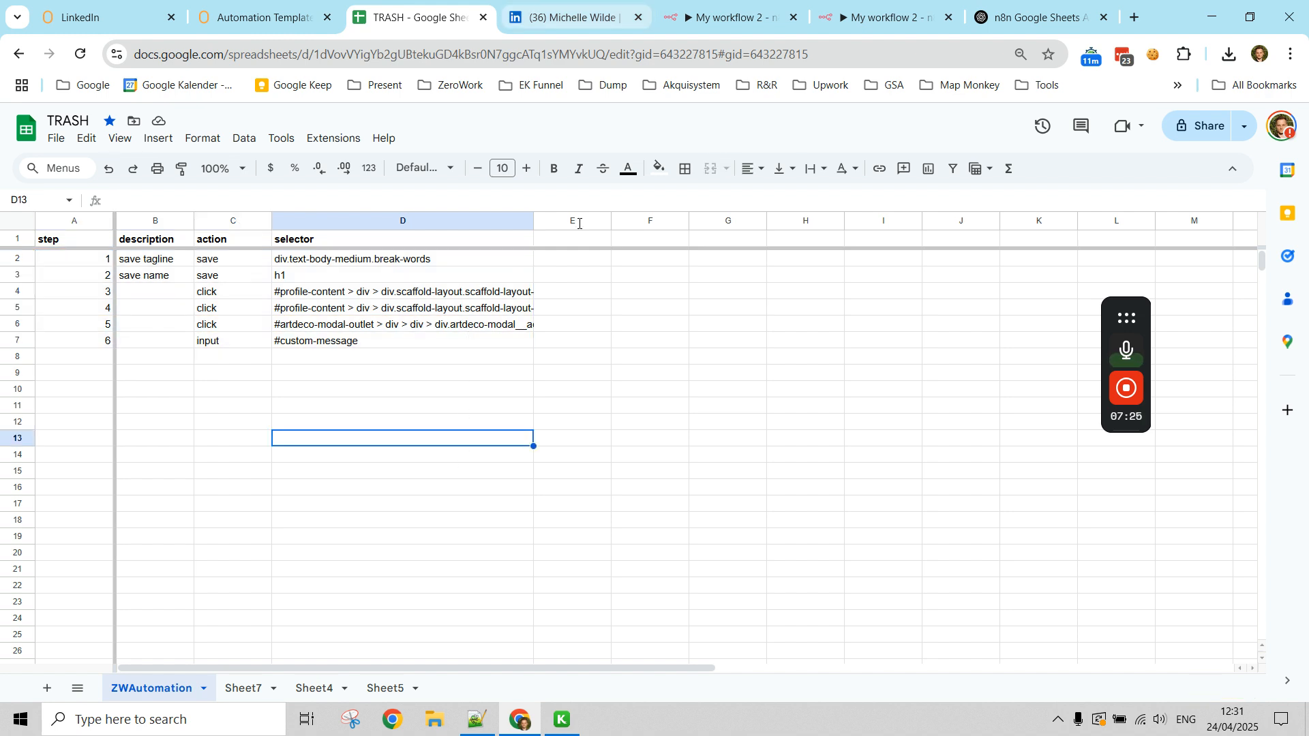
pyautogui.click(341, 265)
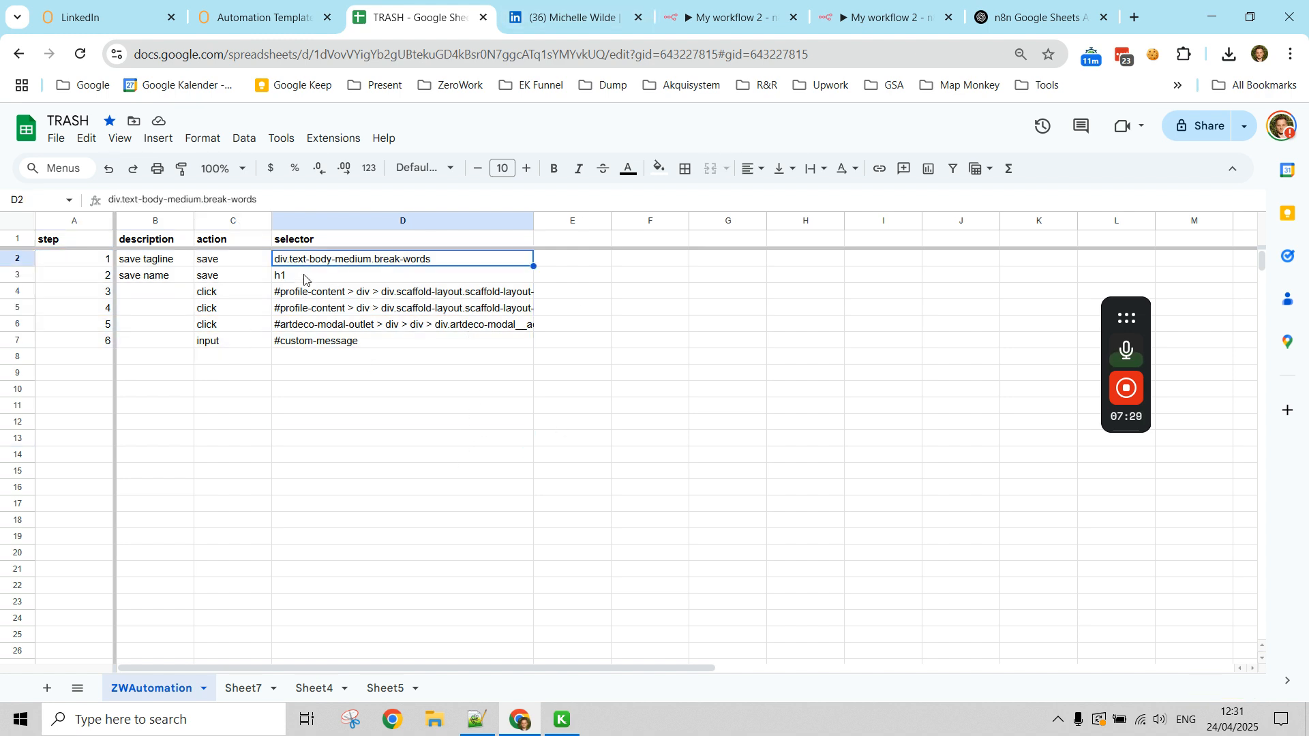
pyautogui.click(301, 243)
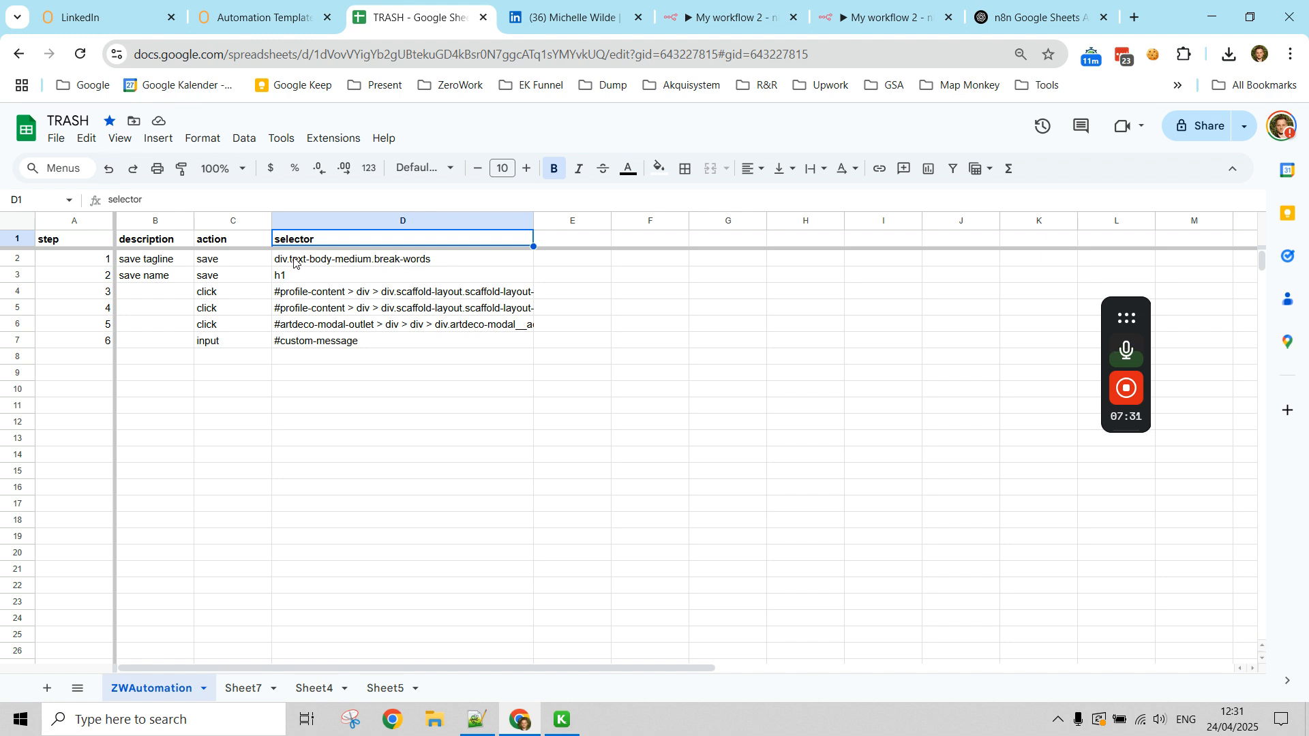
pyautogui.click(293, 261)
pyautogui.click(265, 12)
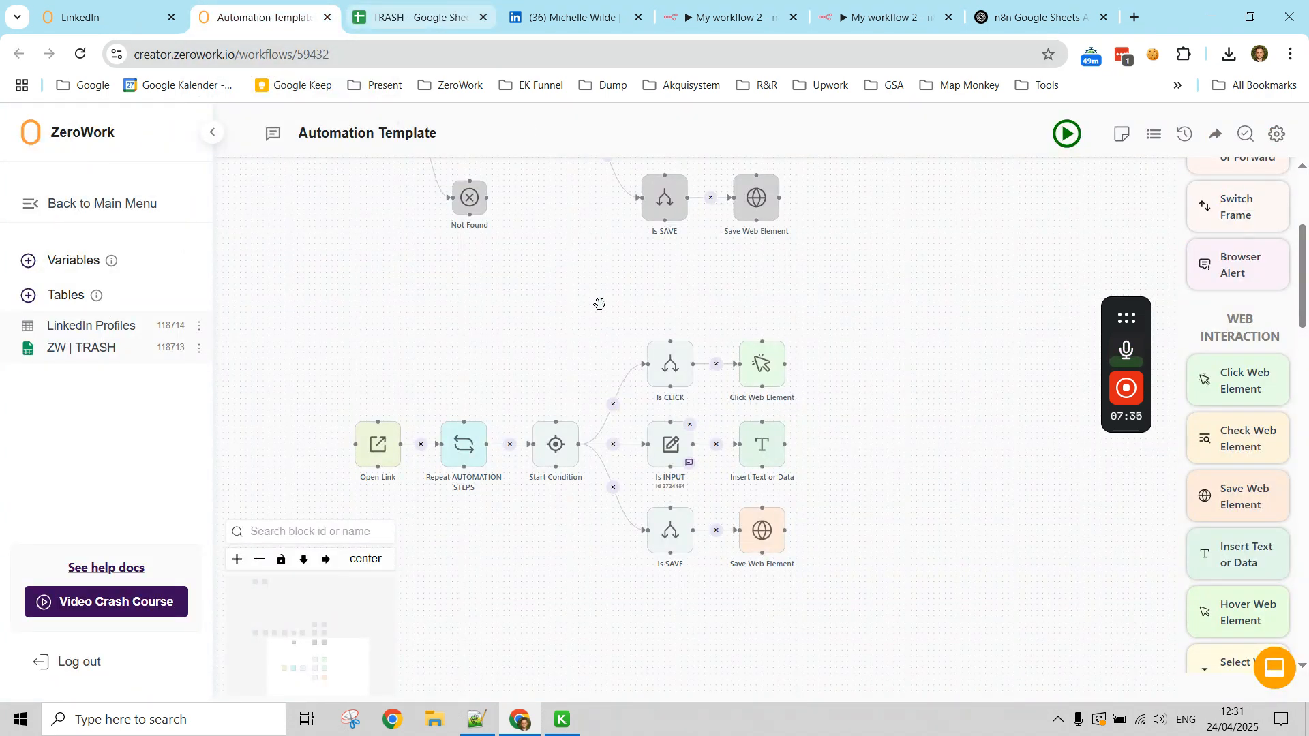
# - Open the Click Web Element block and compare its selector reference with the selector column of the ZWAutomation sheet
pyautogui.click(773, 373)
pyautogui.moveTo(672, 350); pyautogui.dragTo(497, 342)
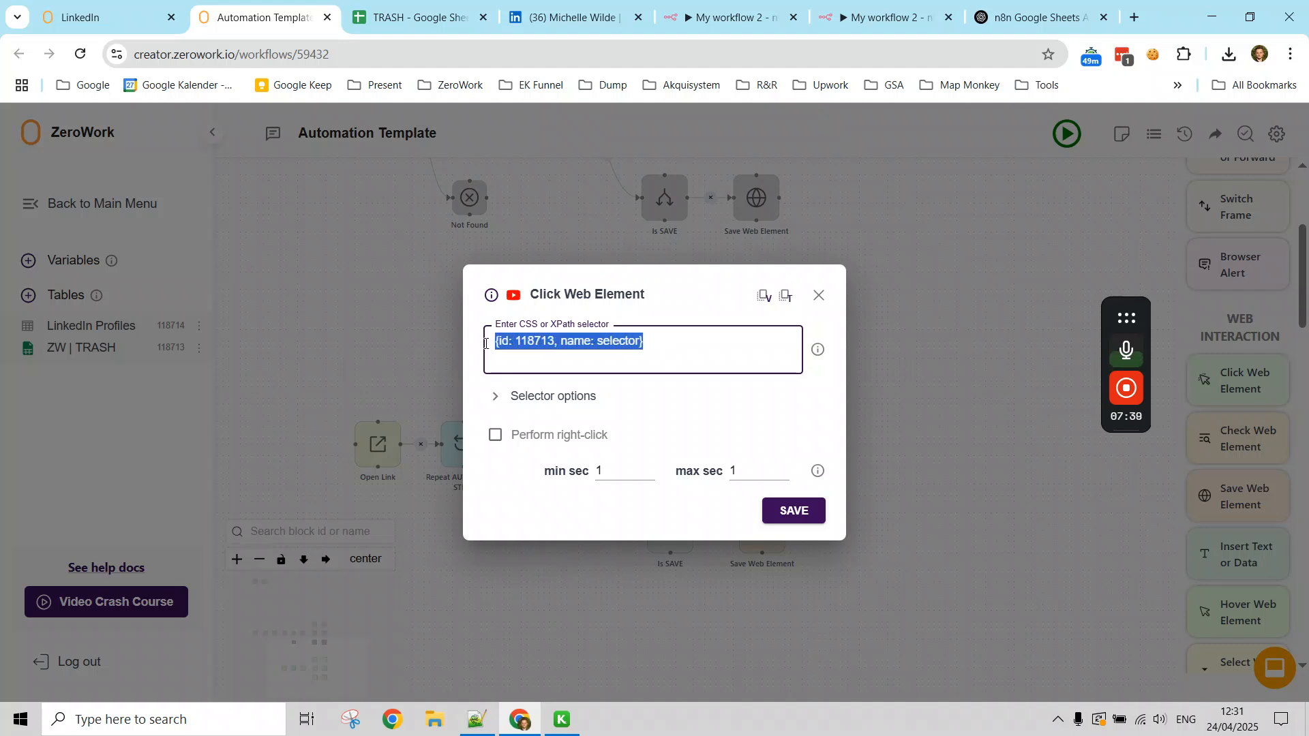
pyautogui.click(409, 17)
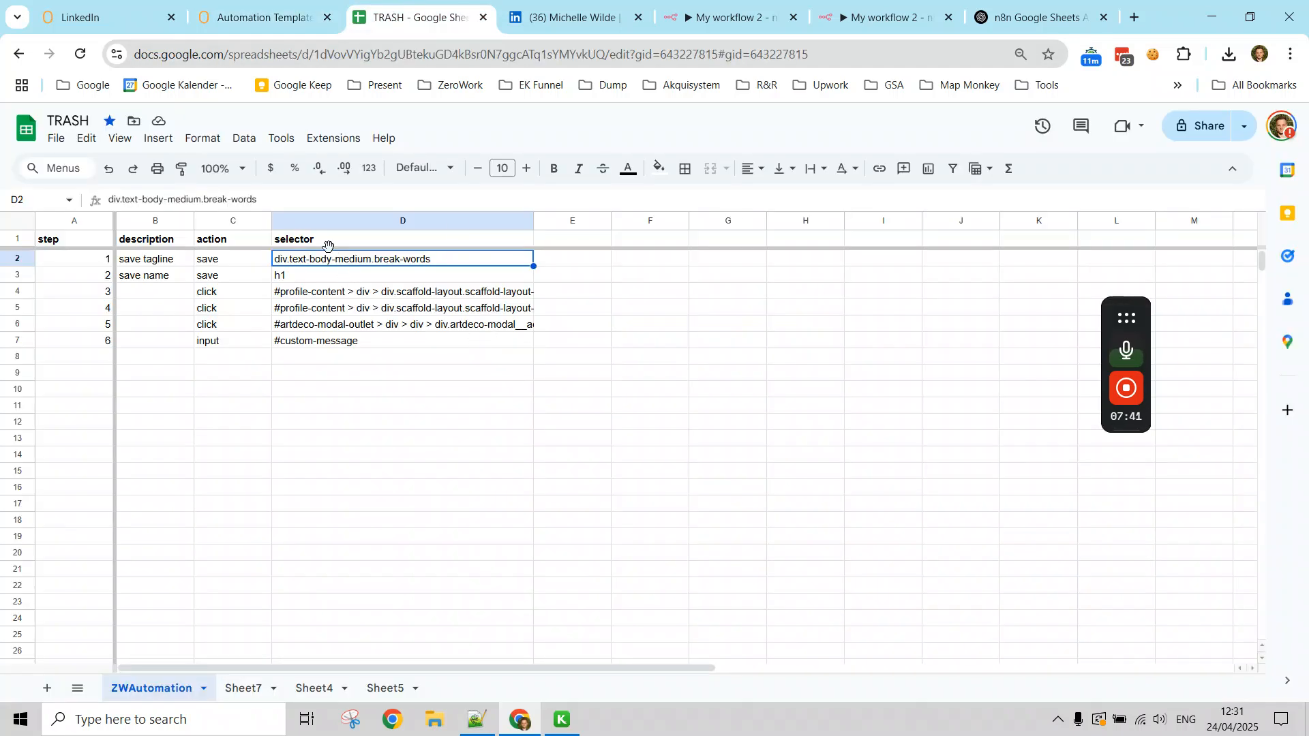
pyautogui.click(266, 9)
pyautogui.click(251, 379)
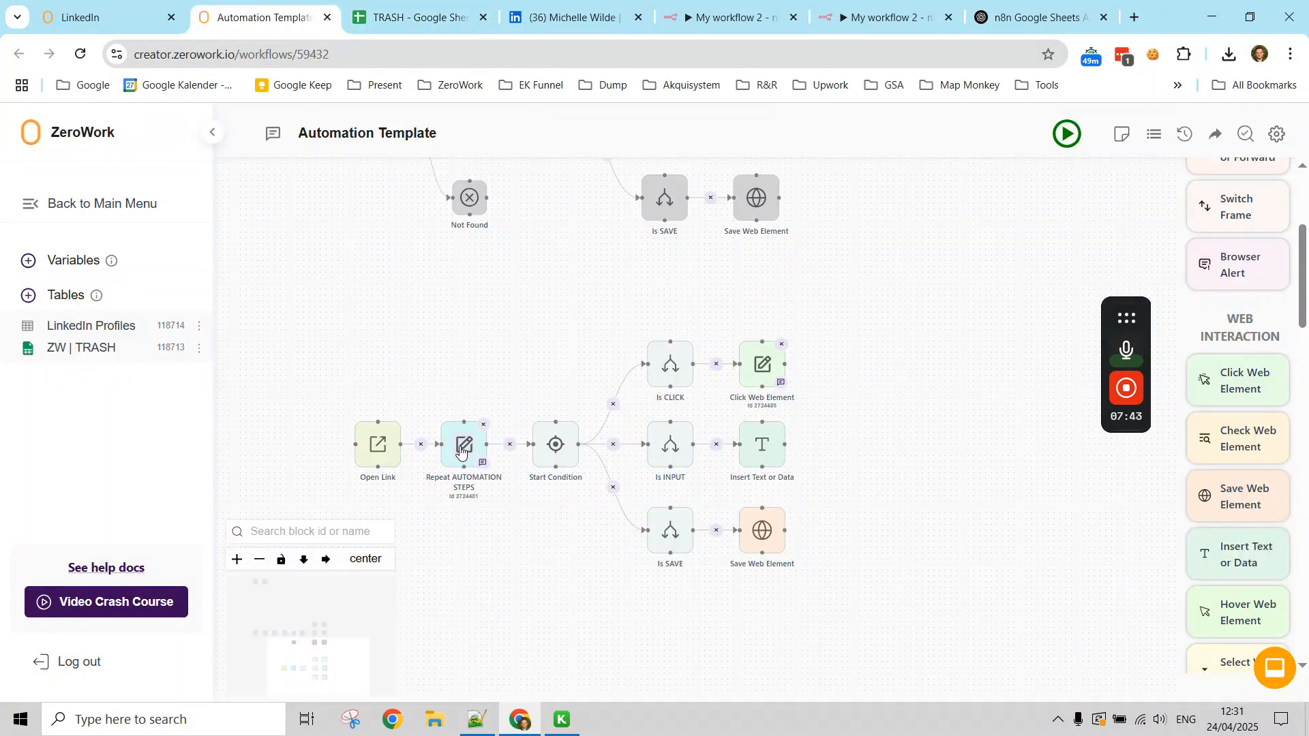
# - Trace the save tagline row's action and selector in the sheet to the template's Start Condition and Save Web Element blocks
pyautogui.click(437, 5)
pyautogui.moveTo(105, 260); pyautogui.dragTo(307, 265)
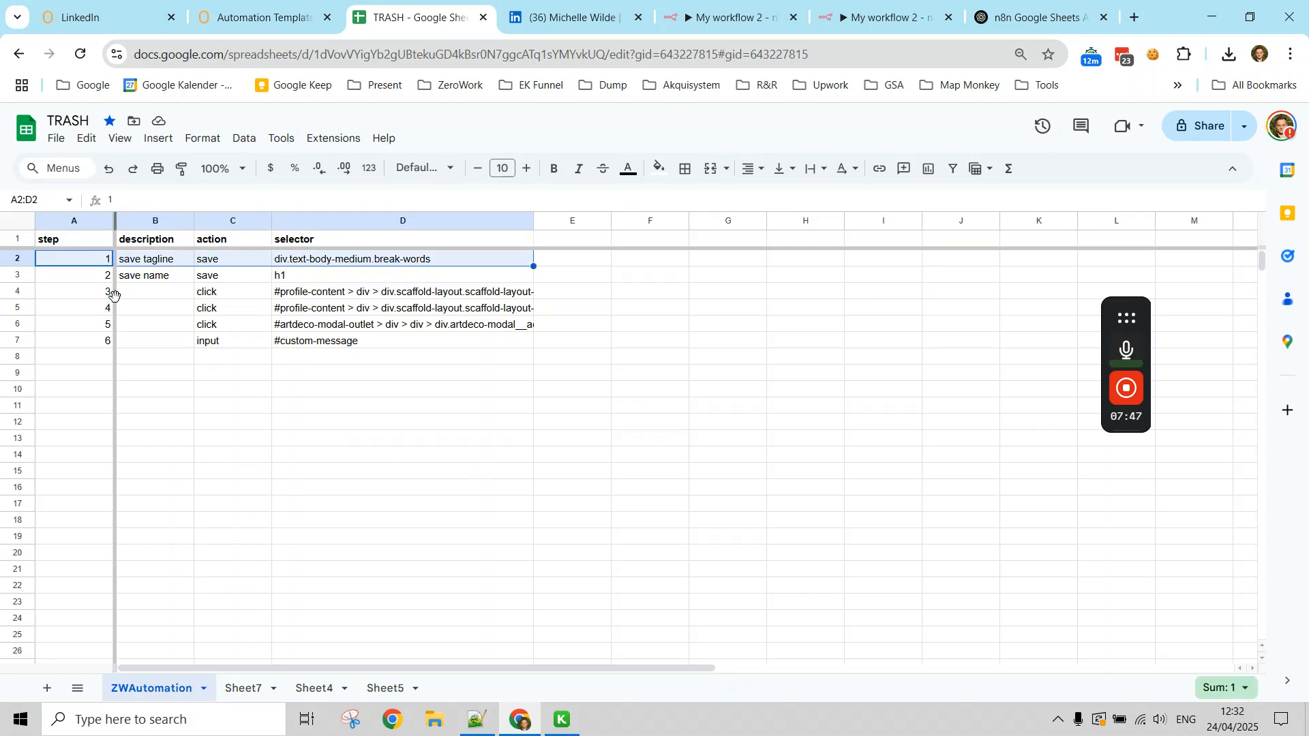
pyautogui.click(223, 265)
pyautogui.click(259, 17)
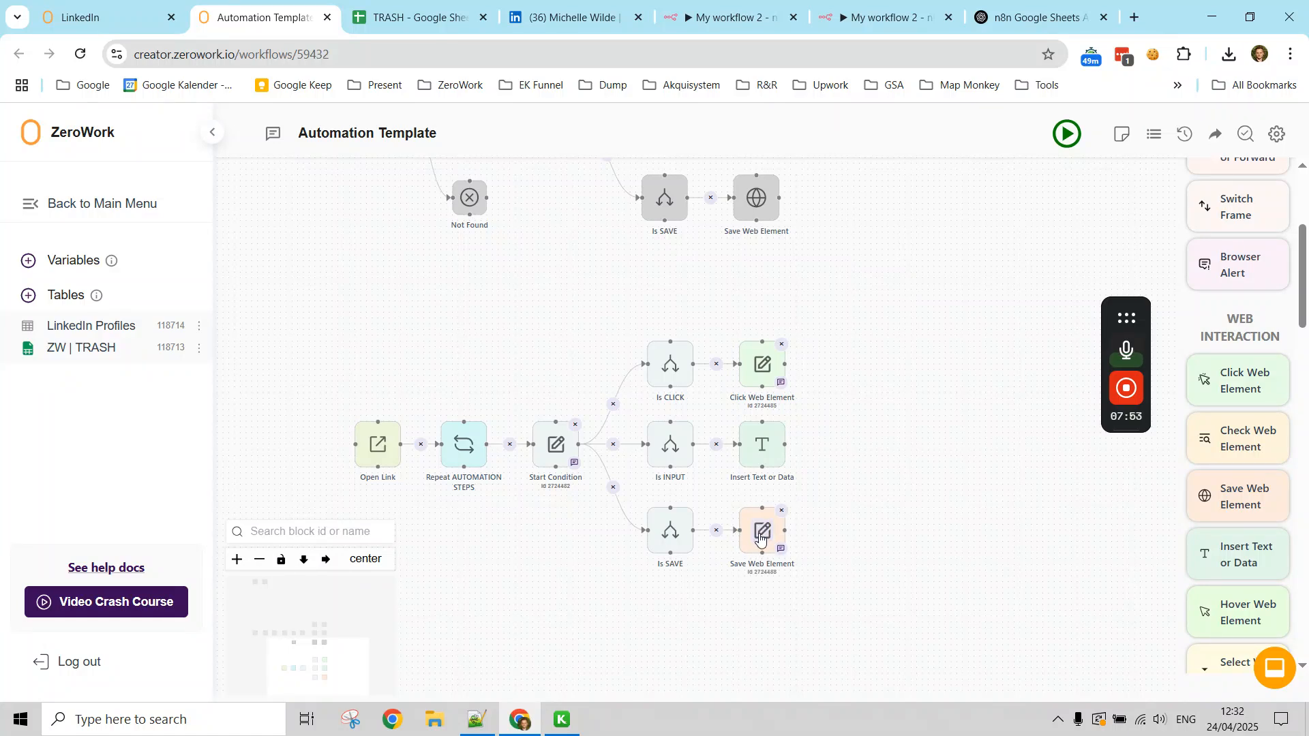
pyautogui.click(428, 17)
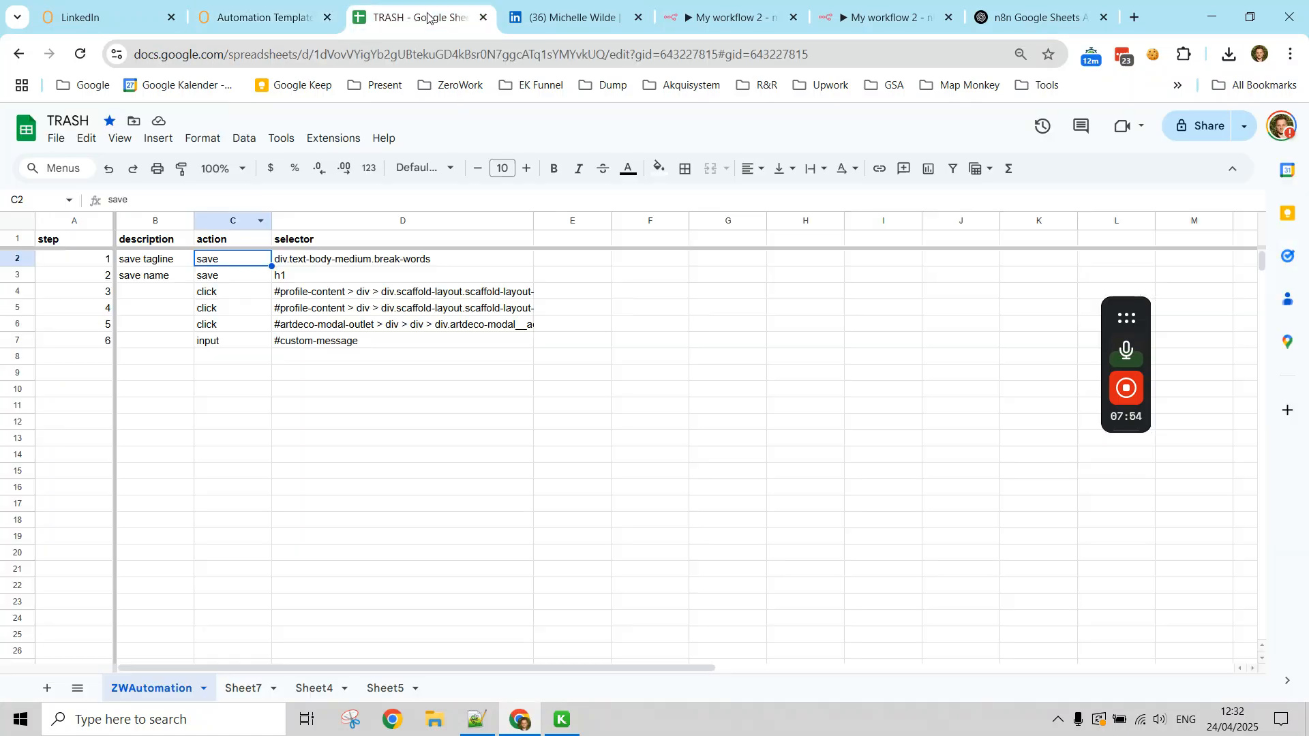
pyautogui.click(309, 261)
pyautogui.click(276, 18)
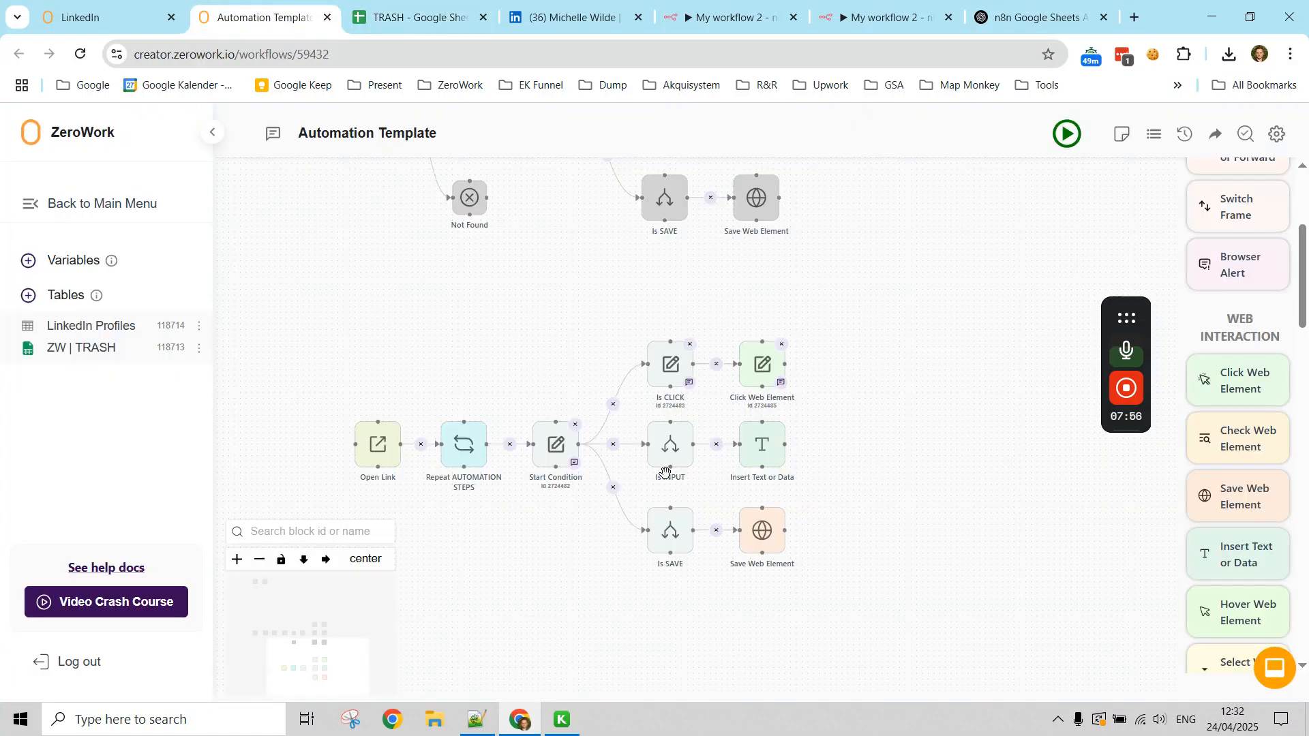
# - Open the Save Web Element block and check its selector reference and save settings against the ZWAutomation sheet
pyautogui.click(763, 533)
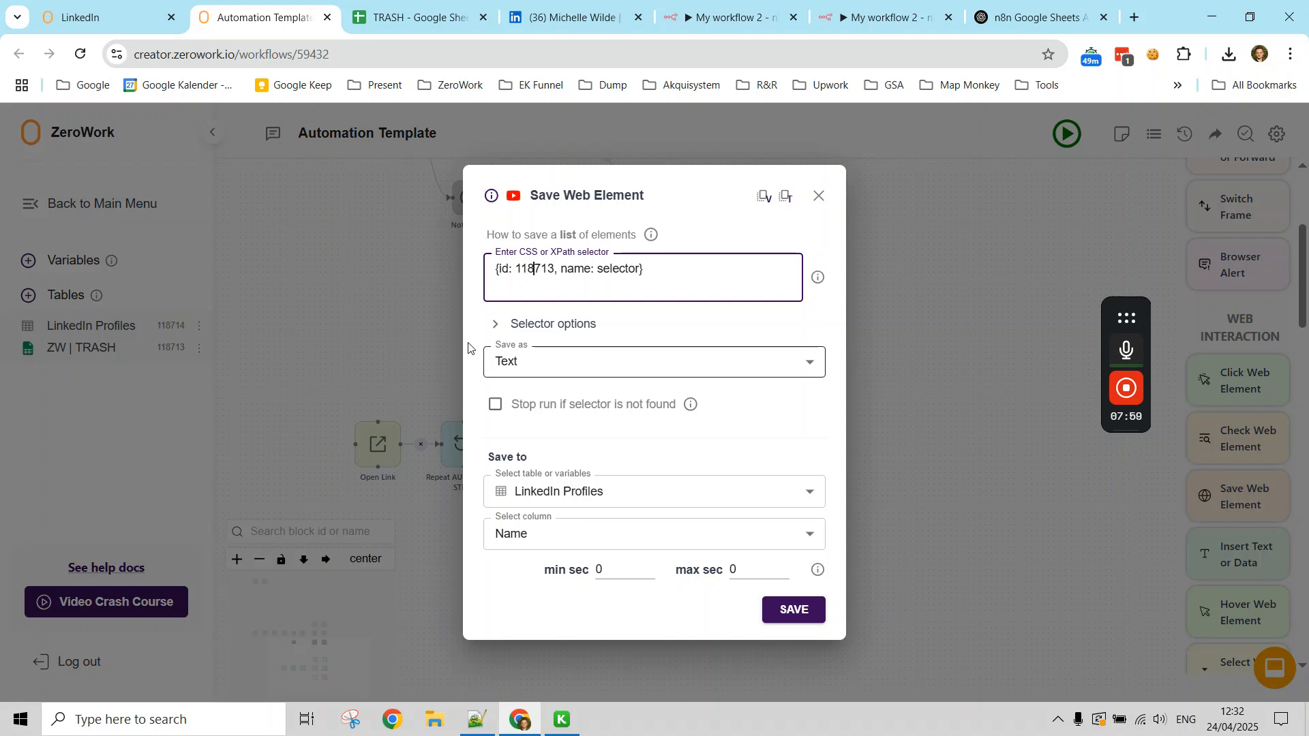
pyautogui.click(337, 329)
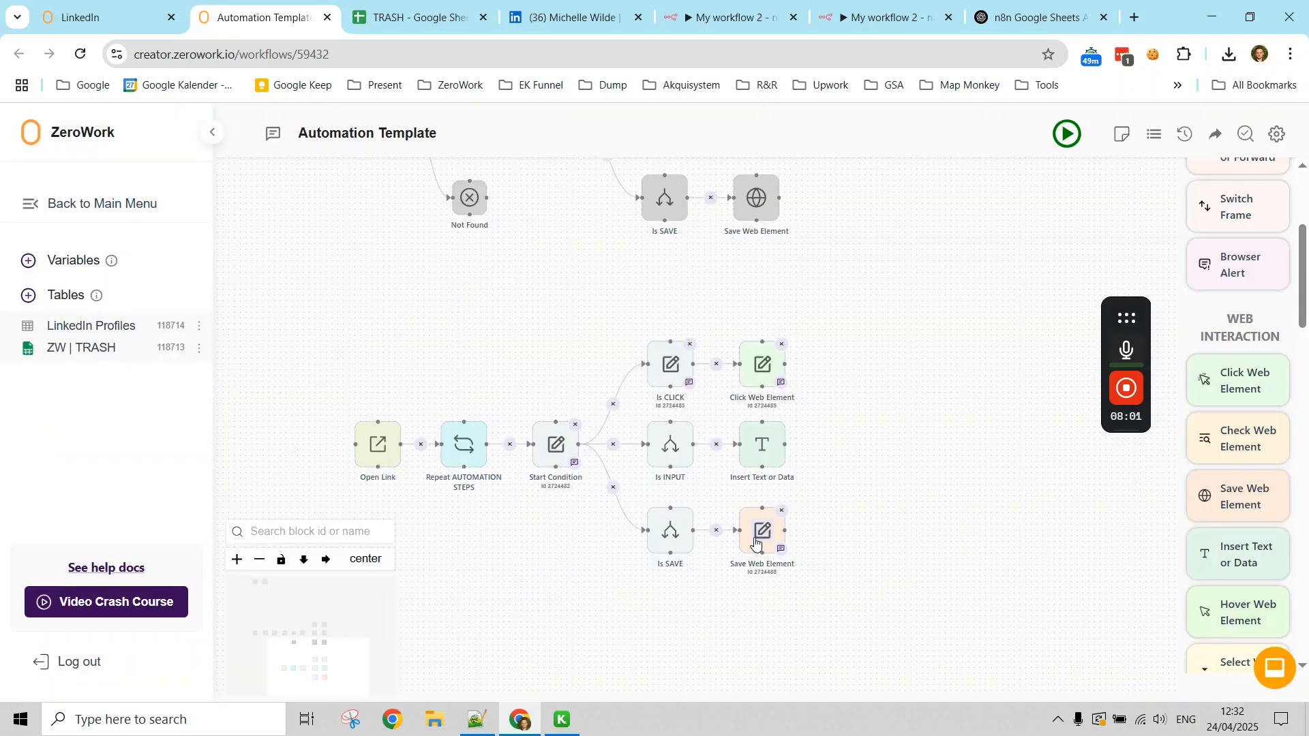
pyautogui.click(413, 5)
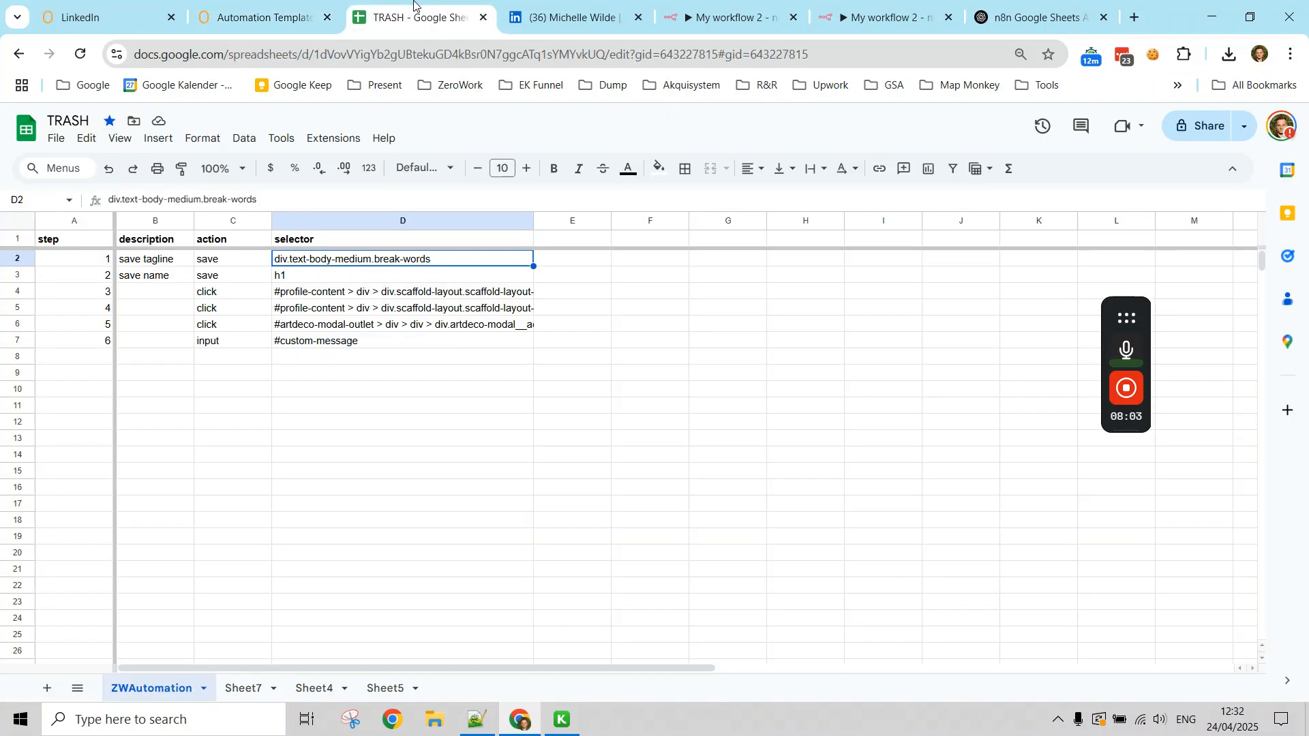
pyautogui.click(265, 5)
pyautogui.click(378, 8)
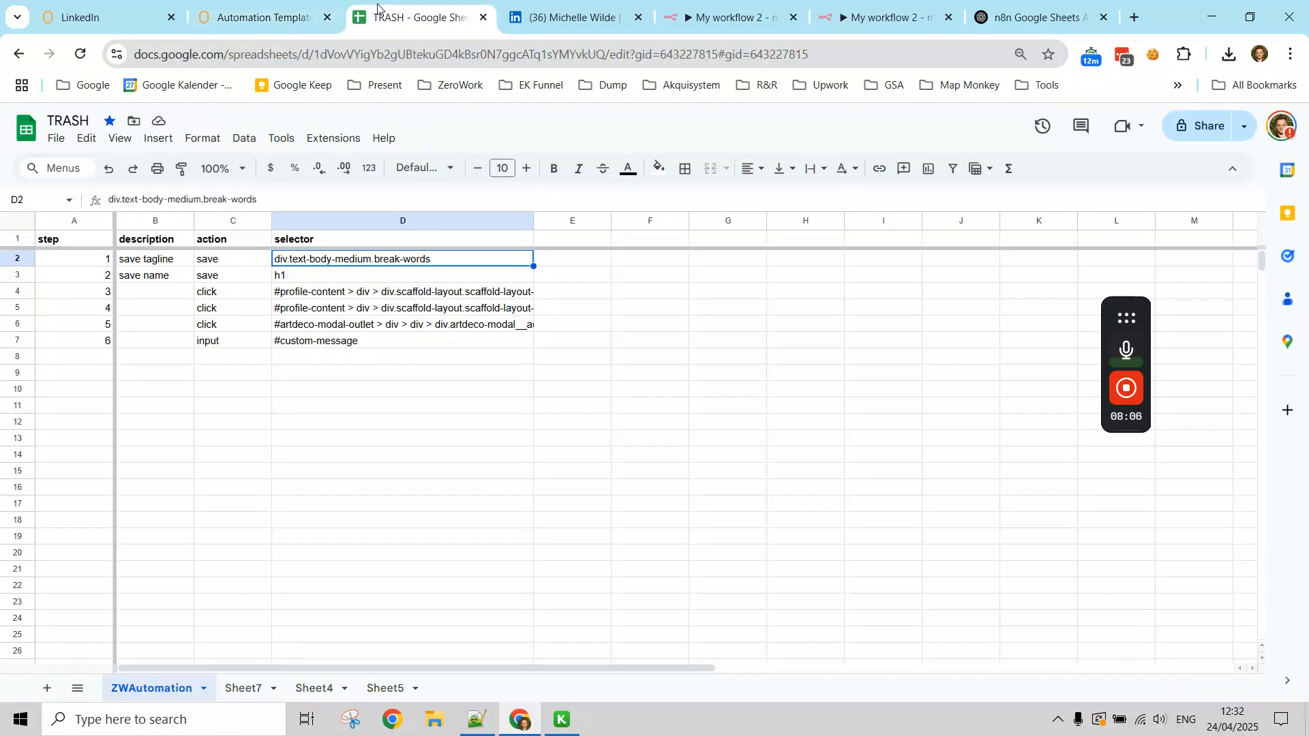
pyautogui.click(288, 19)
# - Deactivate all blocks of the lower workflow, from Open Link through the click, input and save branches
pyautogui.scroll(-2, 436, 334)
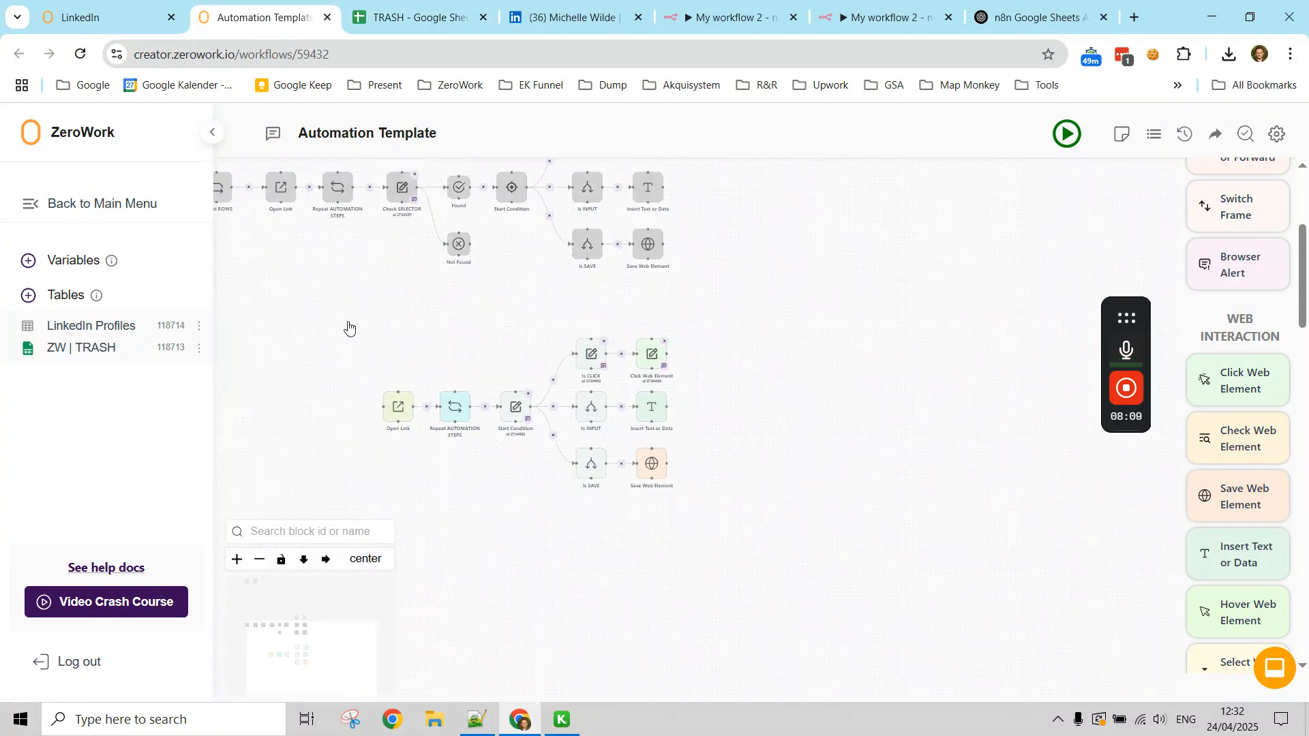
pyautogui.moveTo(347, 328); pyautogui.dragTo(818, 585)
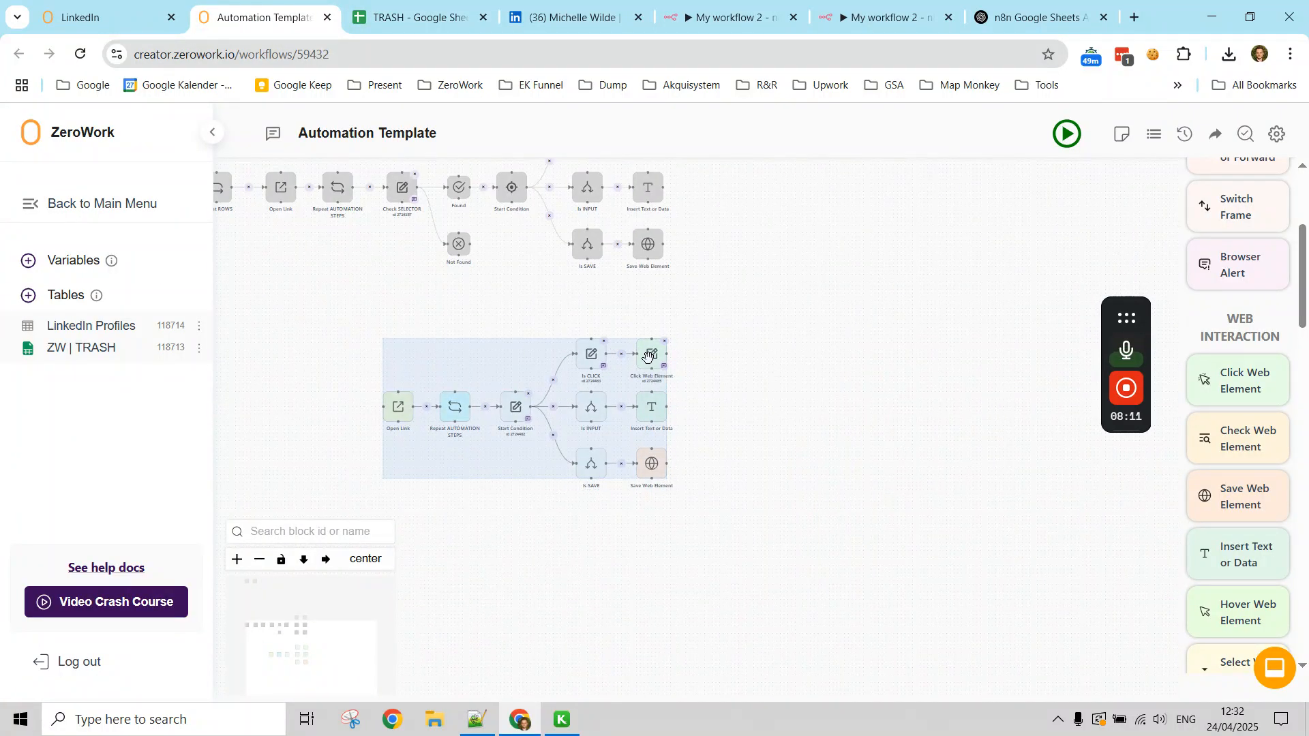
pyautogui.rightClick(643, 366)
pyautogui.click(702, 382)
# - Activate all blocks of the upper workflow, from Repeat ROWS through the click, input and save branches
pyautogui.moveTo(459, 326); pyautogui.dragTo(616, 453)
pyautogui.moveTo(408, 204); pyautogui.dragTo(966, 491)
pyautogui.rightClick(895, 406)
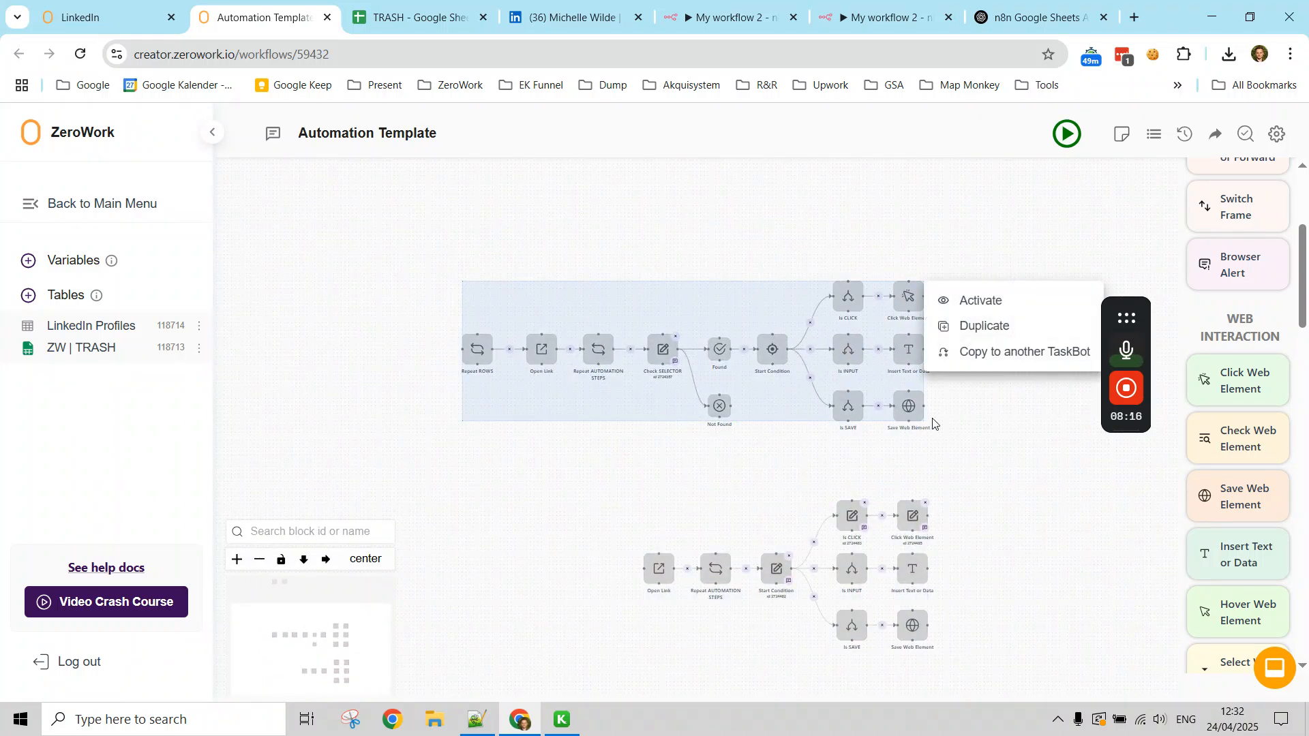
pyautogui.click(974, 303)
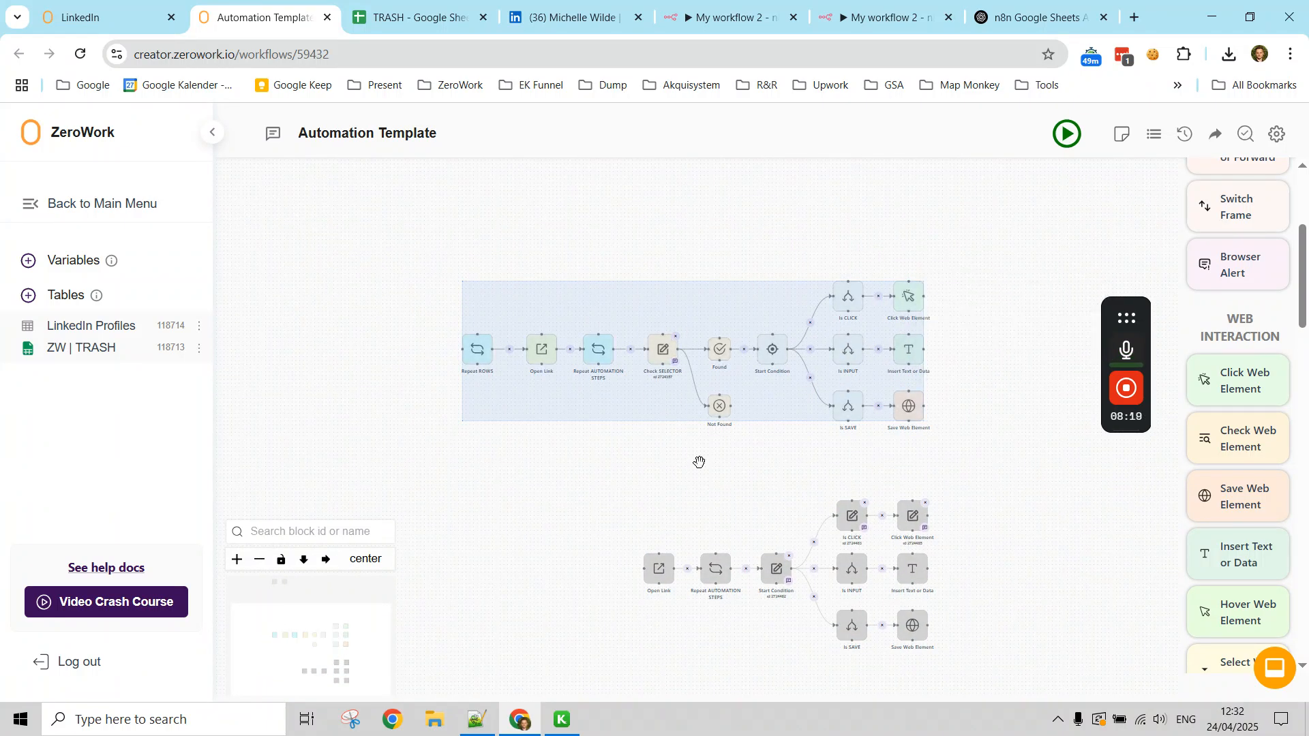
pyautogui.click(557, 485)
# - Open the LinkedIn Profiles table and review its Name, URL, Tagline and Message columns
pyautogui.scroll(3, 562, 509)
pyautogui.scroll(-3, 657, 448)
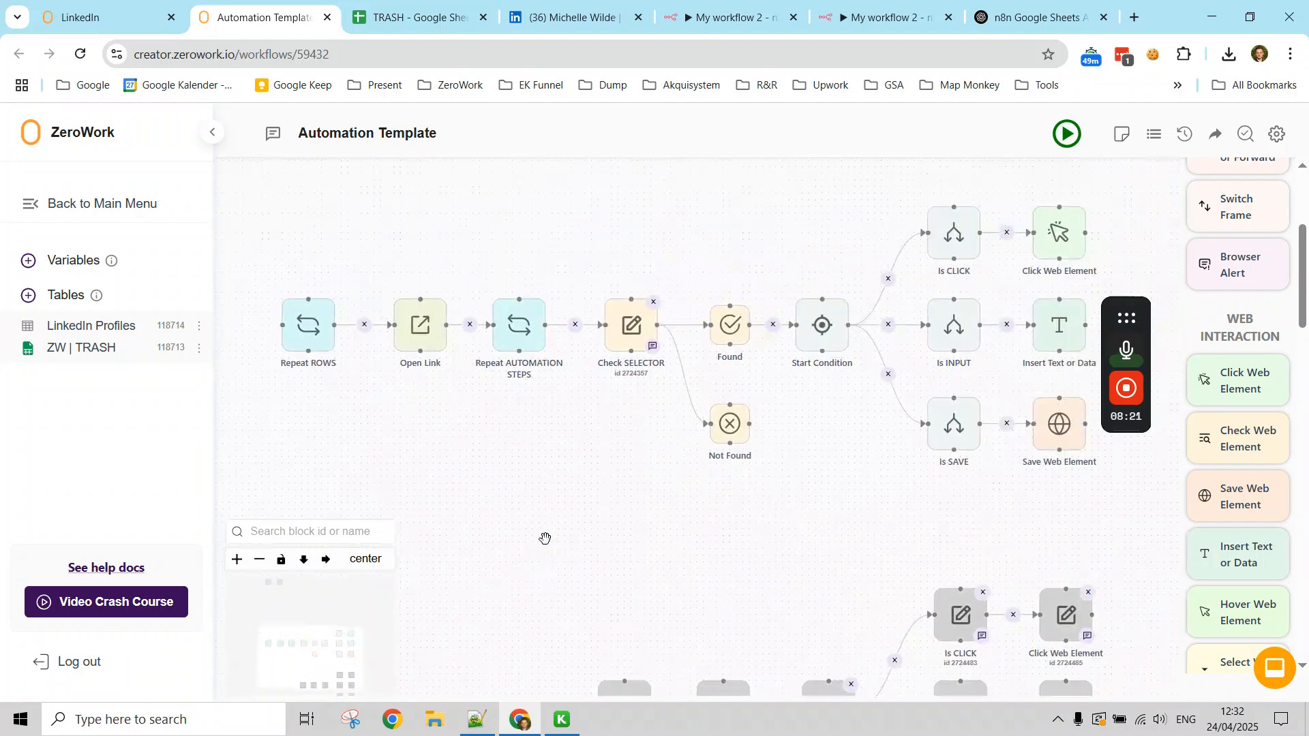
pyautogui.click(150, 325)
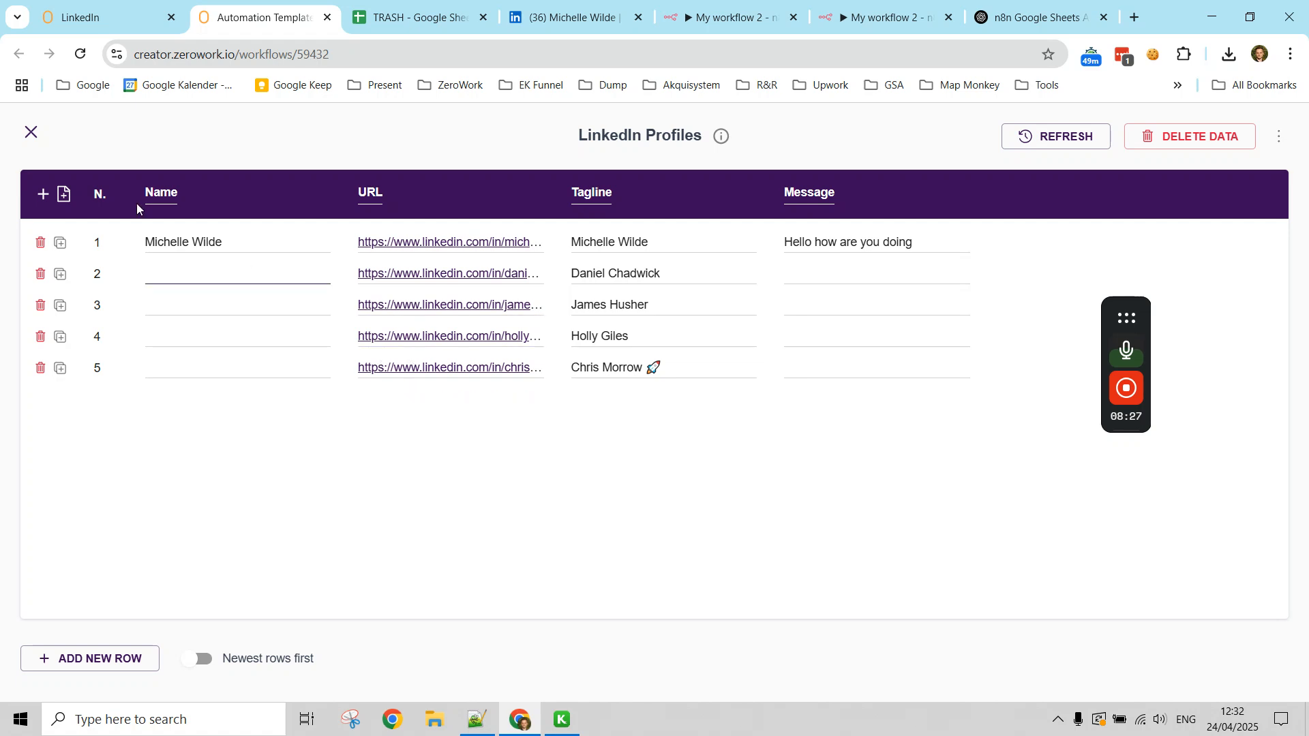
pyautogui.click(31, 133)
# - Delete the Check SELECTOR block from the upper workflow and connect Repeat AUTOMATION STEPS directly to Start Condition
pyautogui.moveTo(541, 482); pyautogui.dragTo(428, 487)
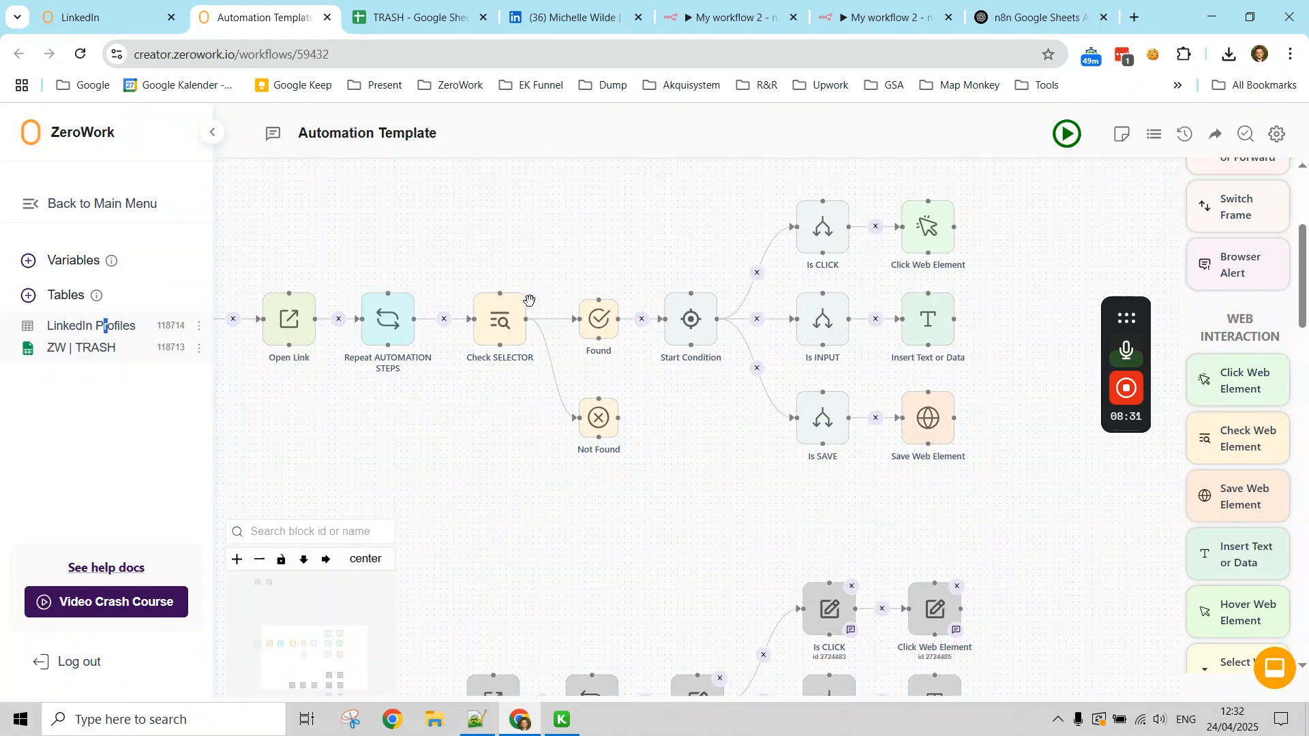
pyautogui.moveTo(456, 266); pyautogui.dragTo(634, 512)
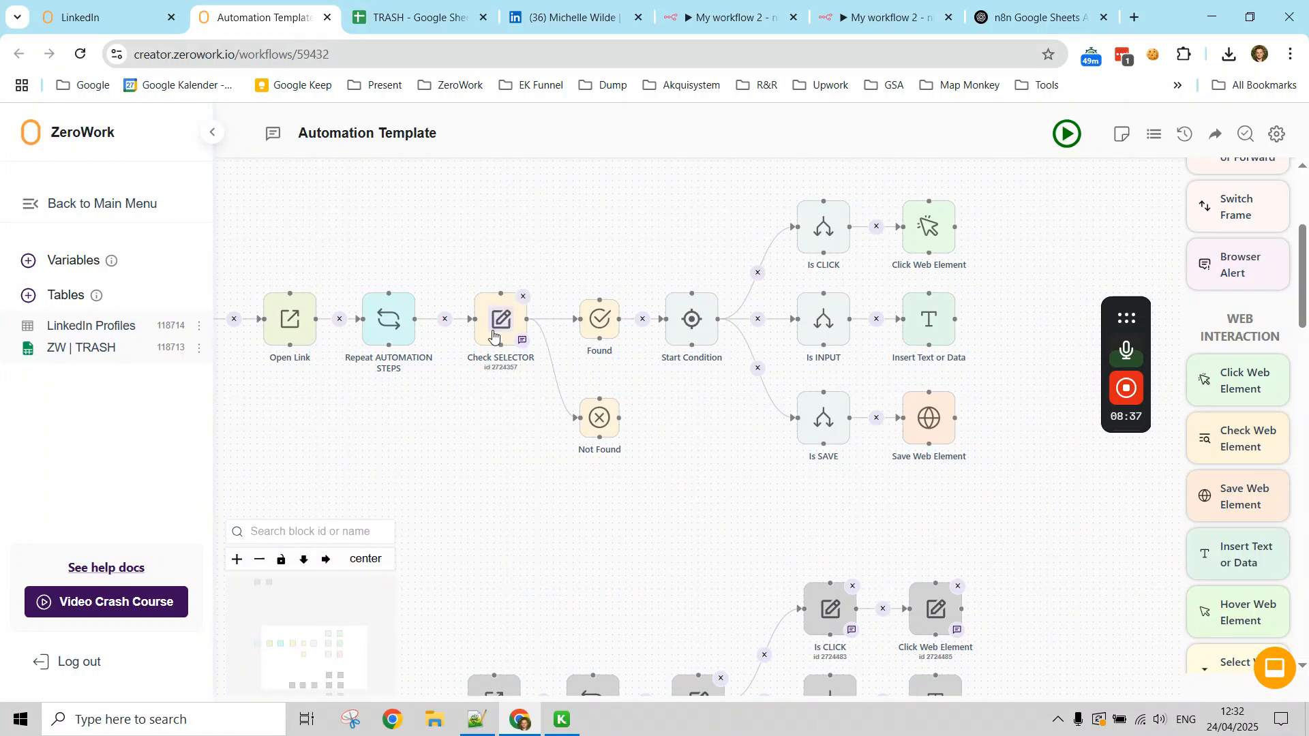
pyautogui.click(524, 297)
pyautogui.moveTo(417, 318); pyautogui.dragTo(691, 318)
# - Move the Repeat ROWS, Open Link and Repeat AUTOMATION STEPS blocks together closer to Start Condition
pyautogui.moveTo(478, 455); pyautogui.dragTo(590, 475)
pyautogui.moveTo(232, 279); pyautogui.dragTo(567, 470)
pyautogui.moveTo(275, 353); pyautogui.dragTo(459, 354)
pyautogui.scroll(-1, 623, 518)
pyautogui.click(648, 566)
pyautogui.scroll(-1, 689, 606)
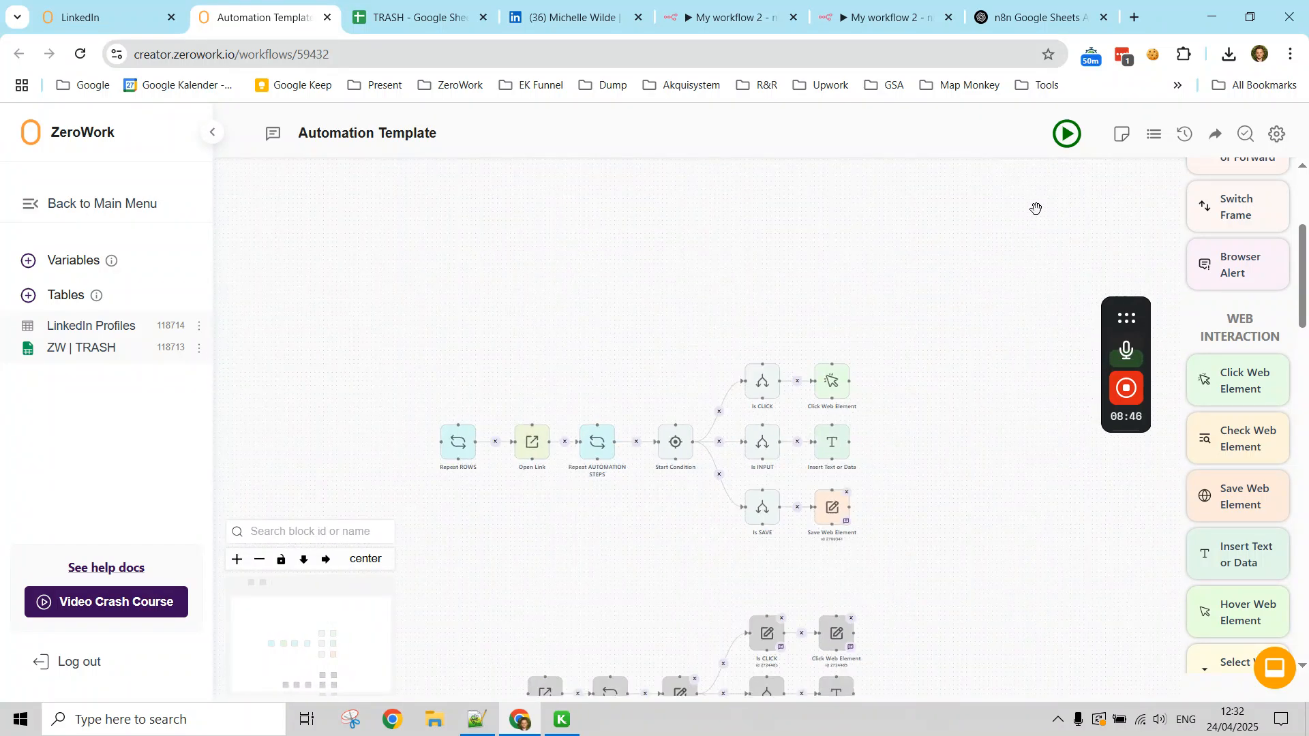
# - Run the Automation Template and collapse the sidebar to reveal the run log
pyautogui.click(1068, 135)
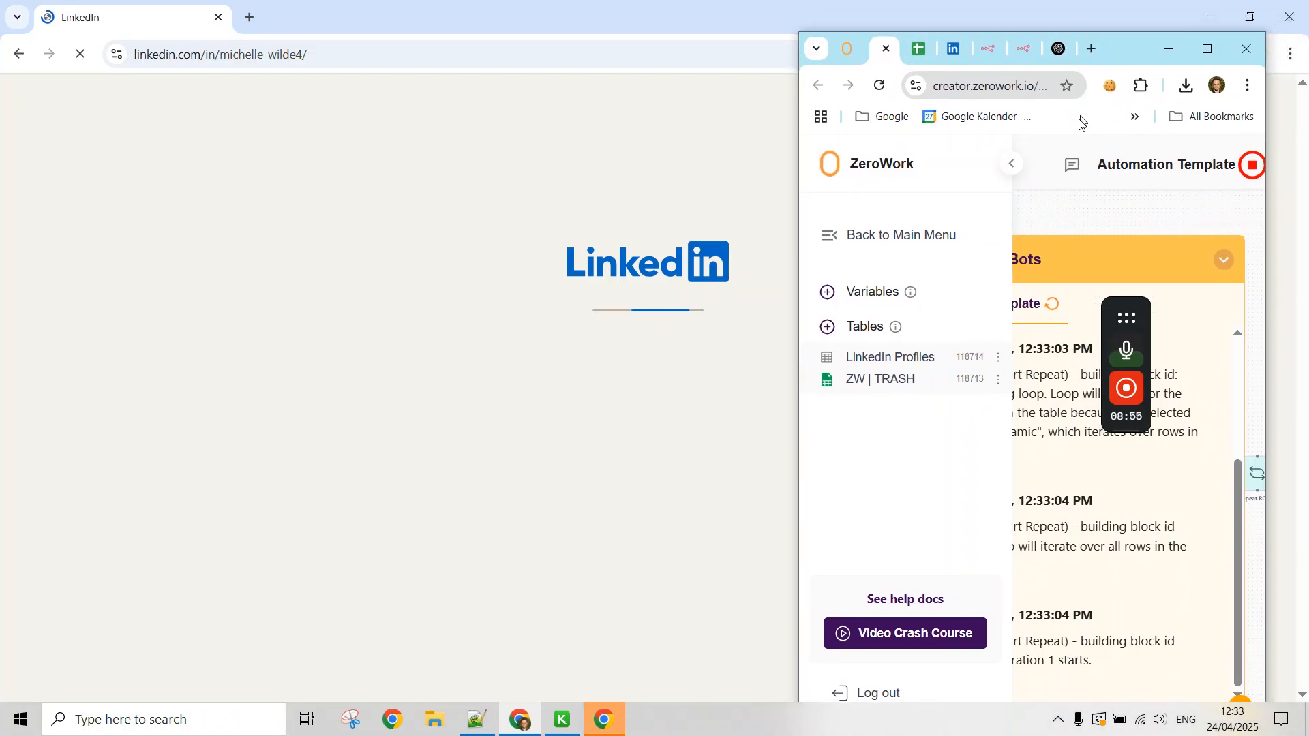
pyautogui.click(1012, 162)
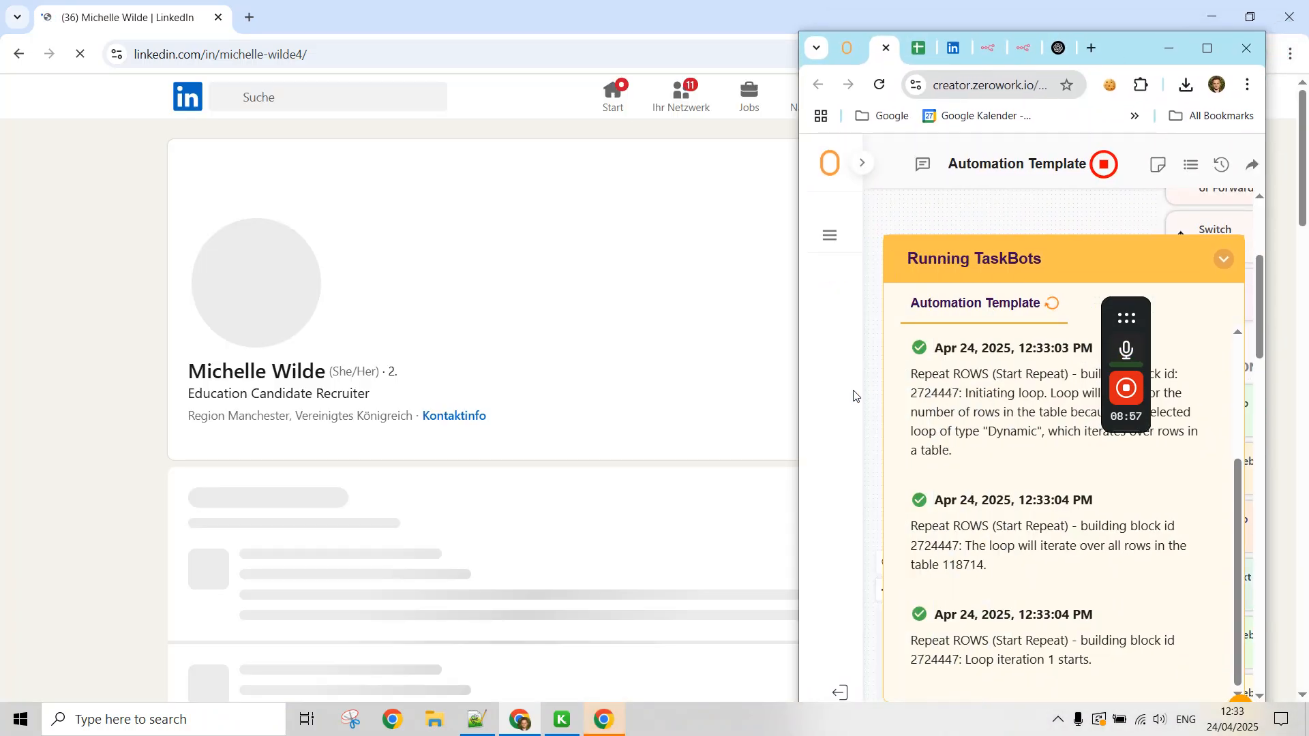
# - Widen the ZeroWork window beside LinkedIn, stop the Automation Template run and maximize the window
pyautogui.moveTo(799, 394); pyautogui.dragTo(676, 394)
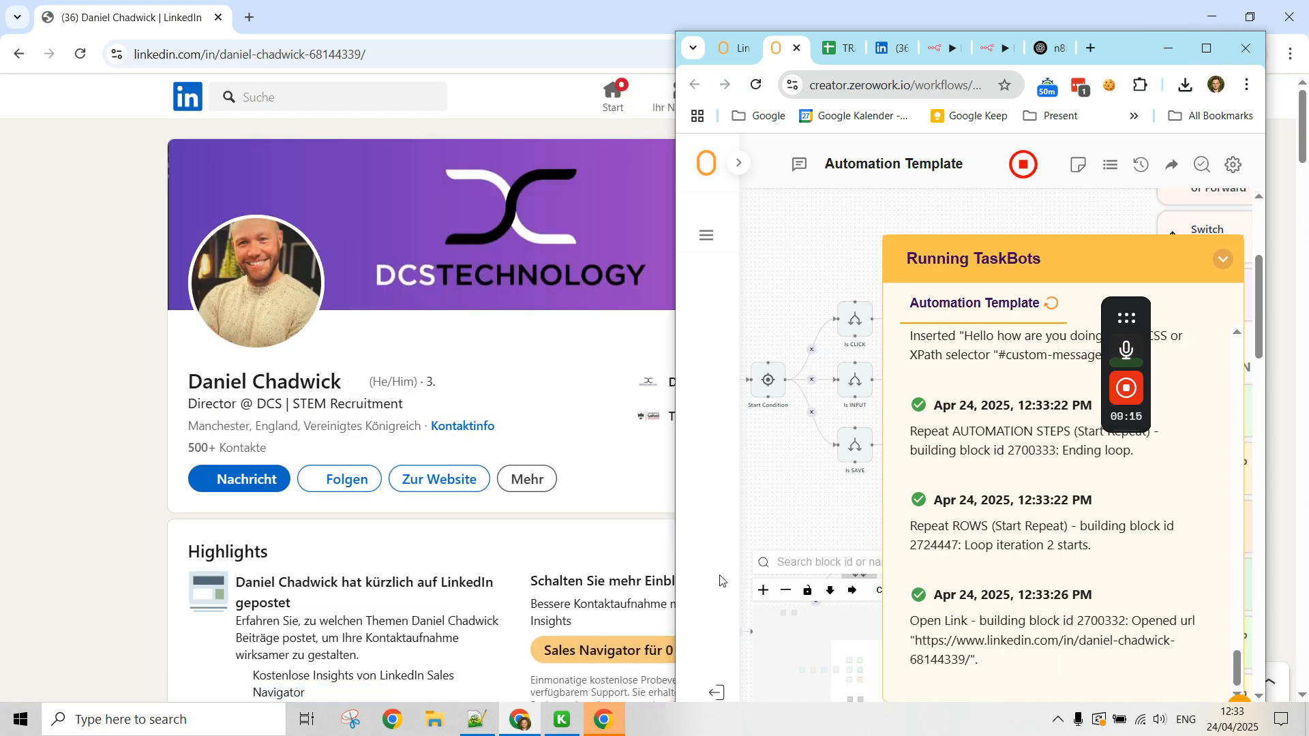
pyautogui.click(1025, 163)
pyautogui.click(1206, 49)
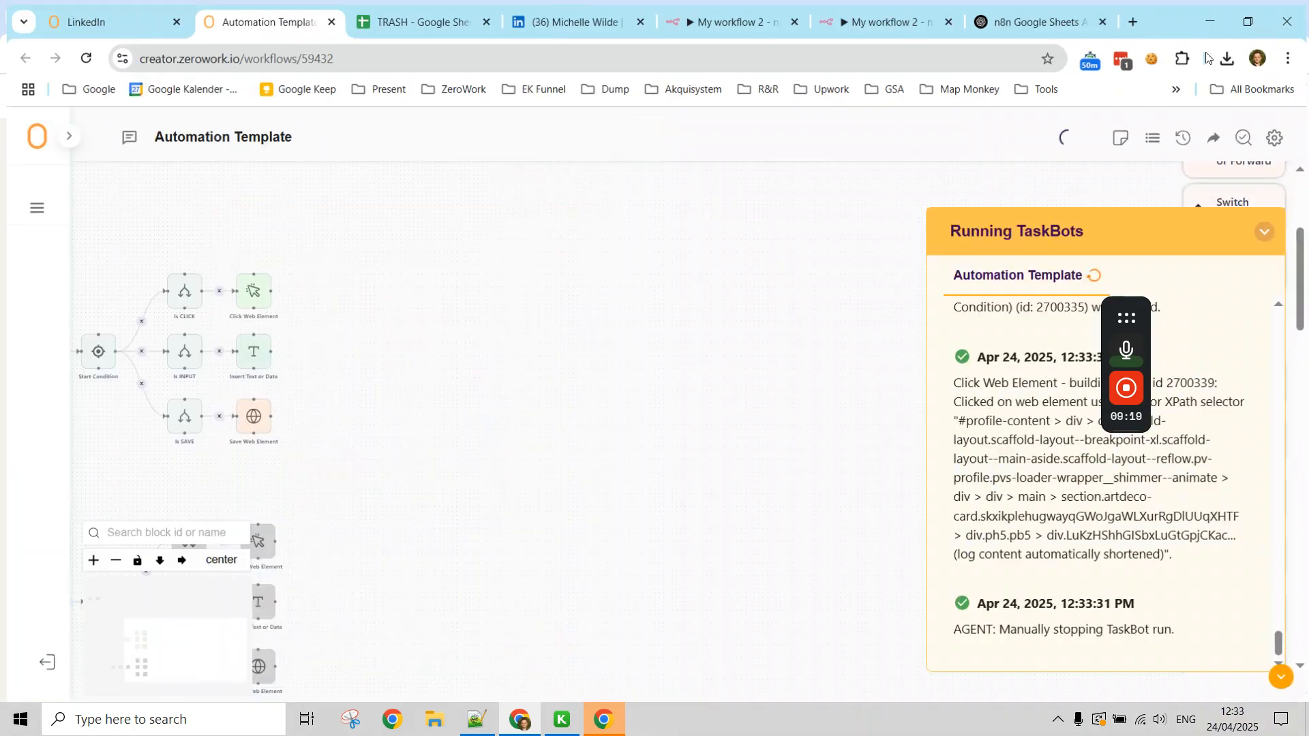
# - Copy the automation step table A1:D7 from the ZWAutomation sheet and start a new ChatGPT chat
pyautogui.click(419, 15)
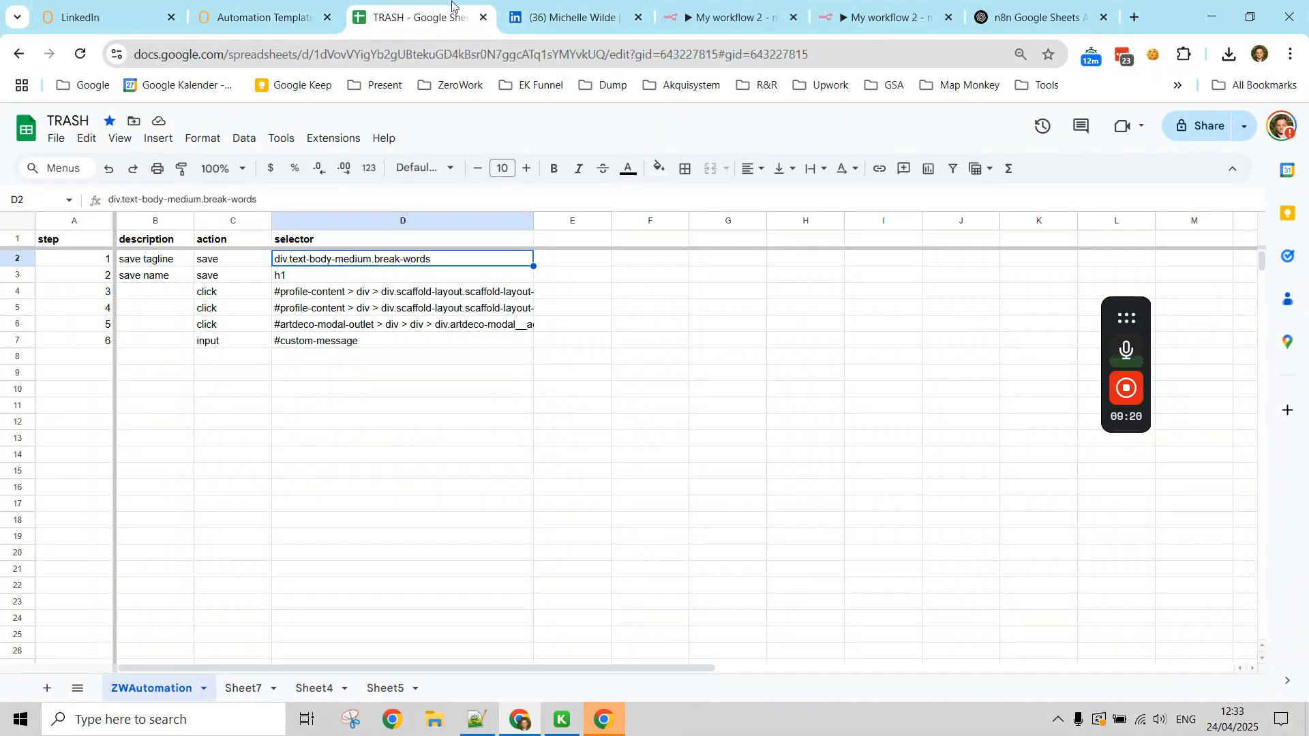
pyautogui.click(446, 374)
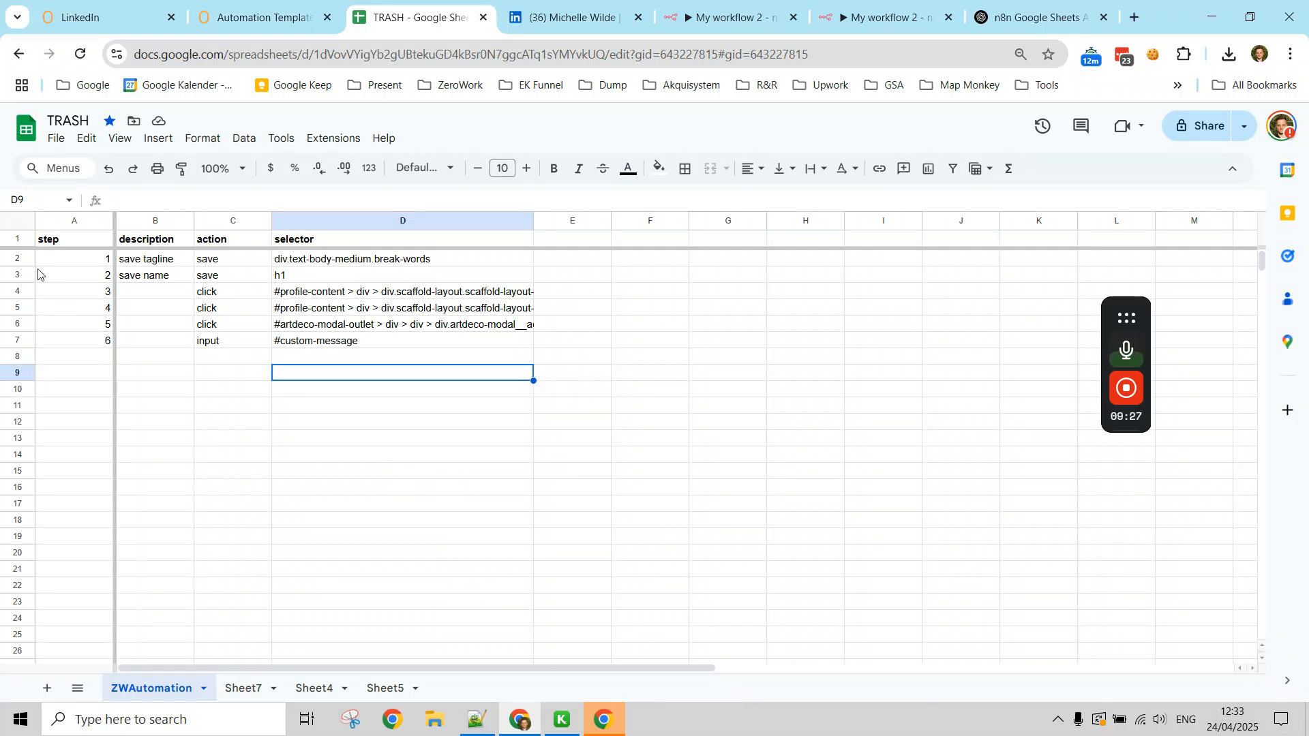
pyautogui.moveTo(74, 240); pyautogui.dragTo(357, 346)
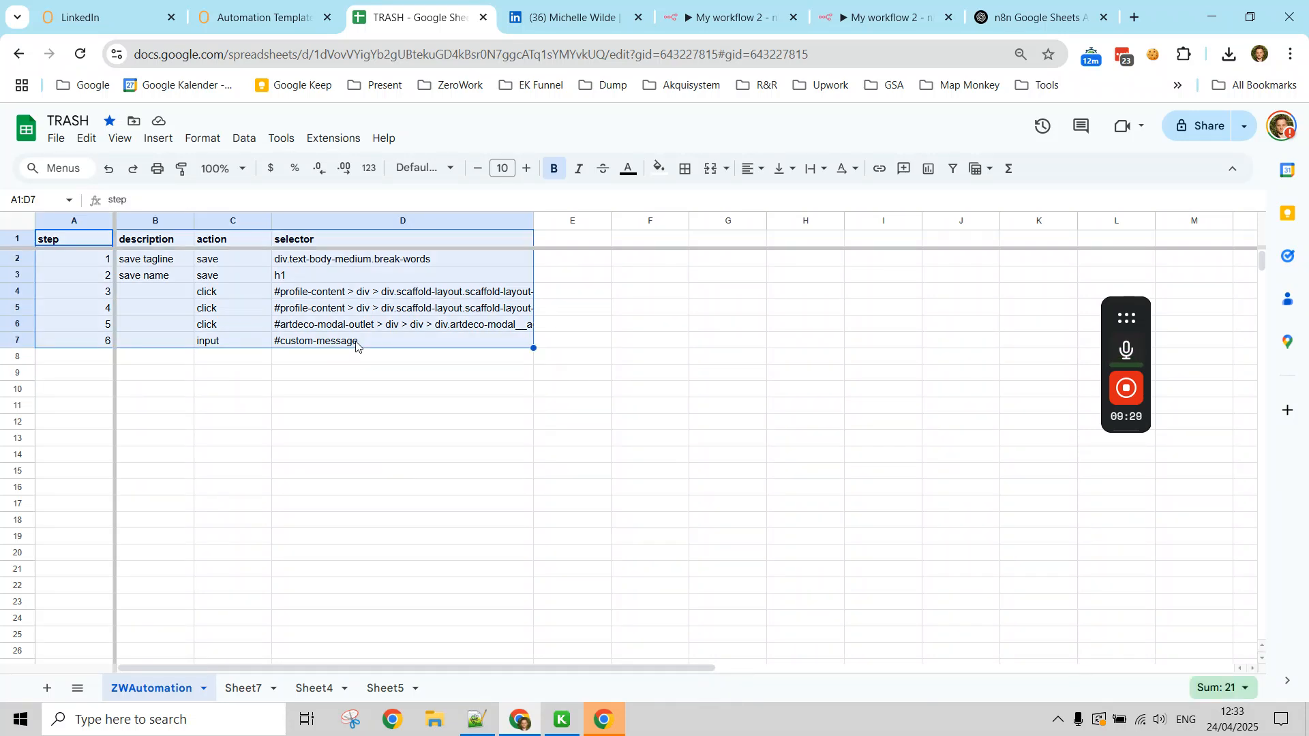
pyautogui.hotkey('ctrl', 'c')
pyautogui.click(315, 422)
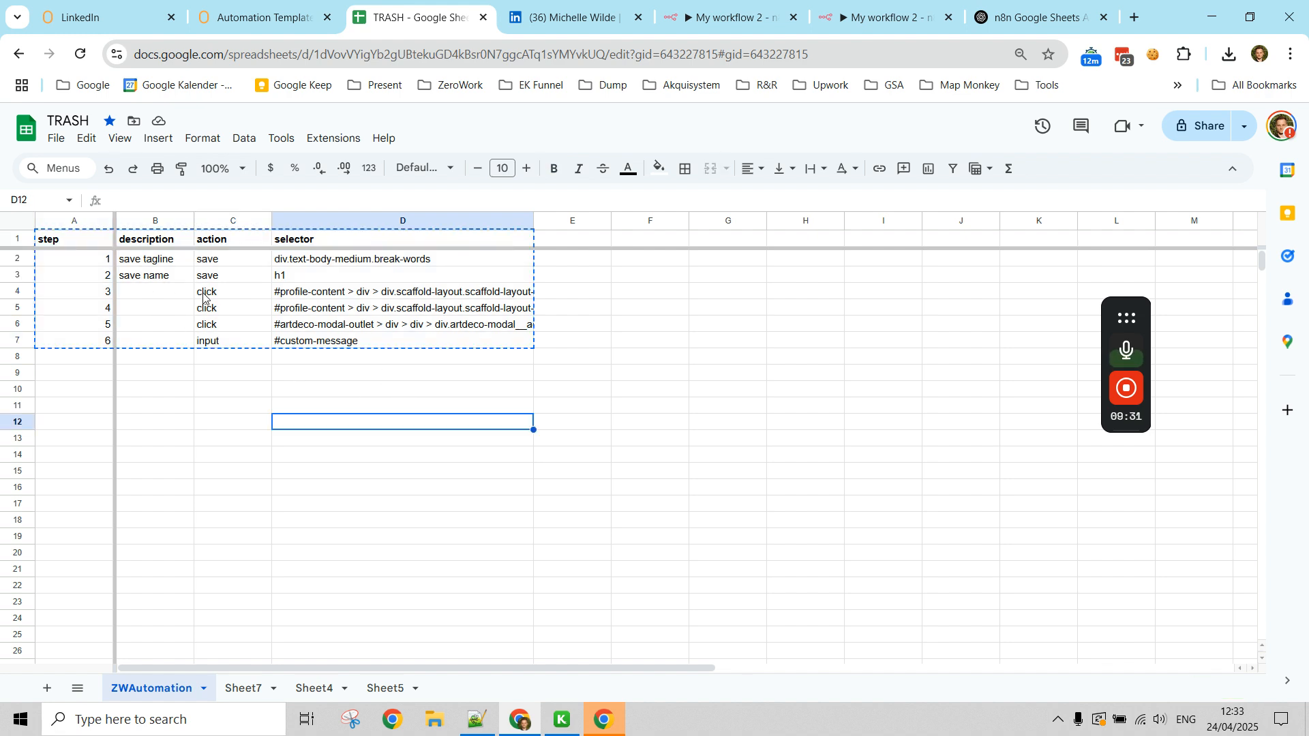
pyautogui.click(1016, 17)
pyautogui.click(174, 123)
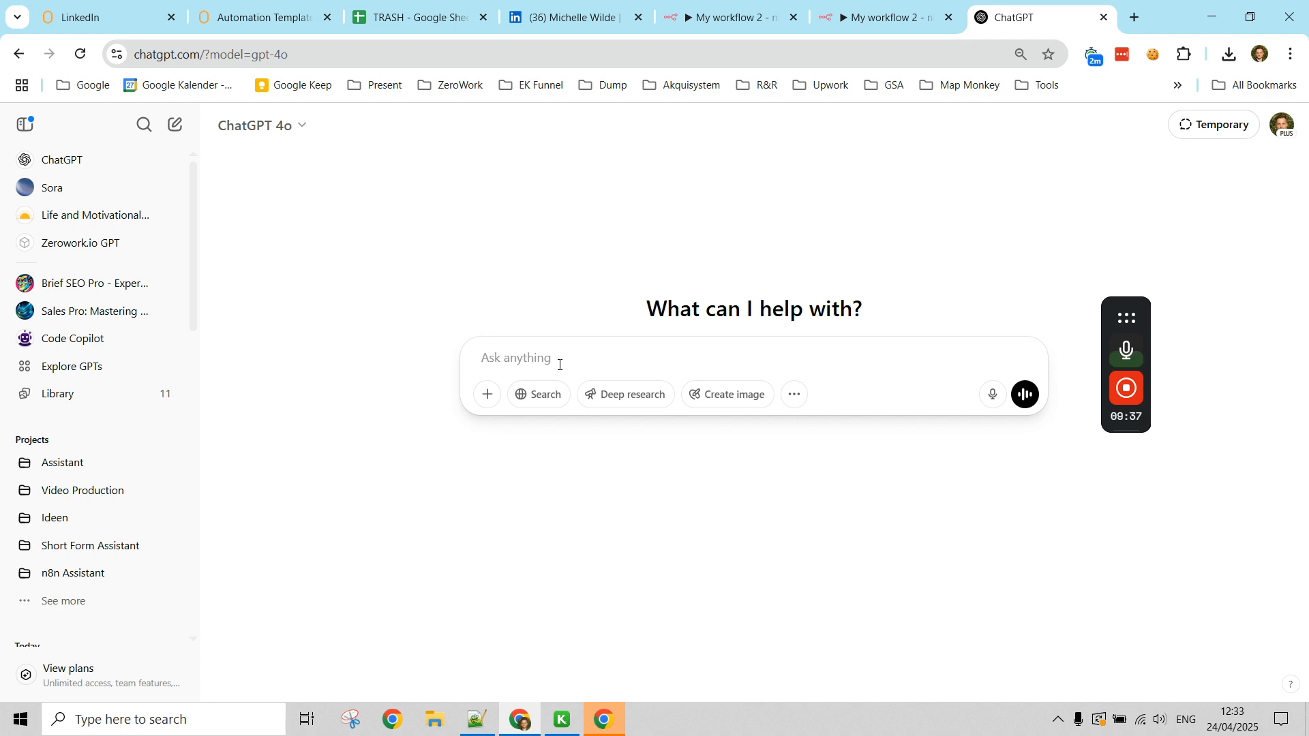
pyautogui.write('i have with css selct')
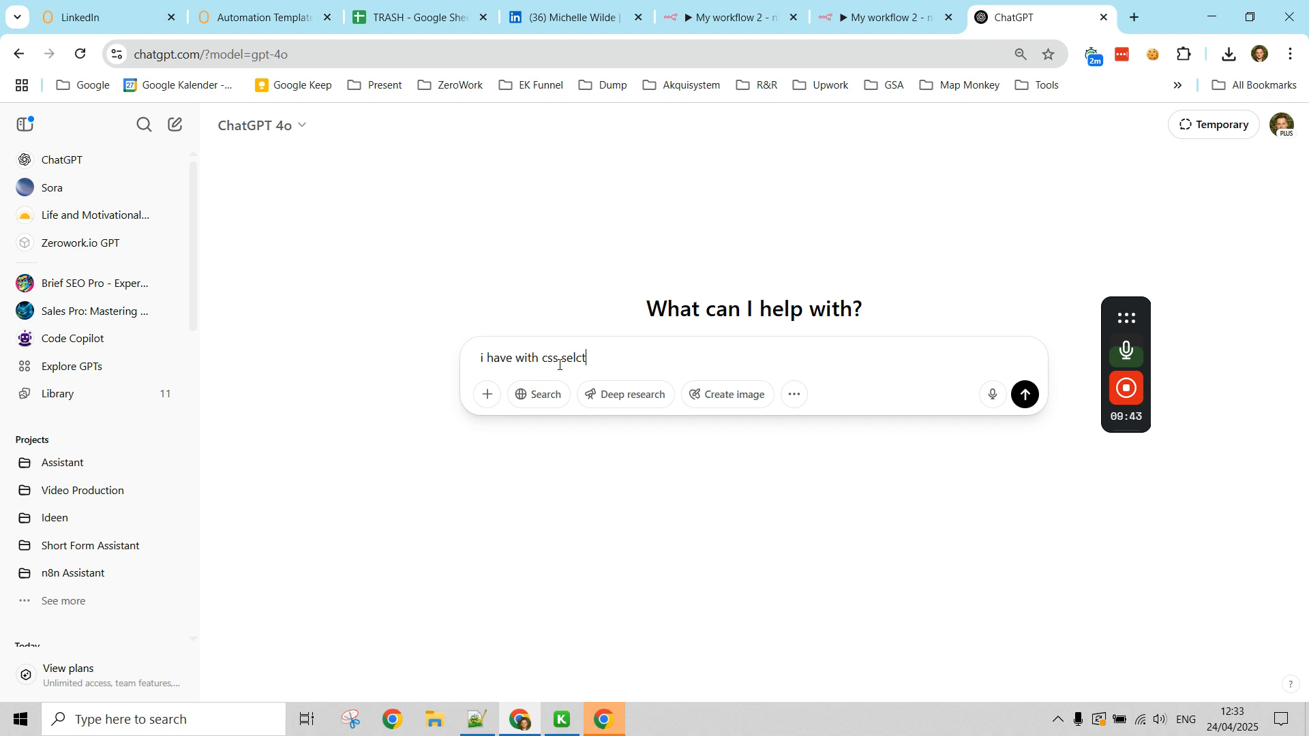
pyautogui.hotkey('ctrl', 'a')
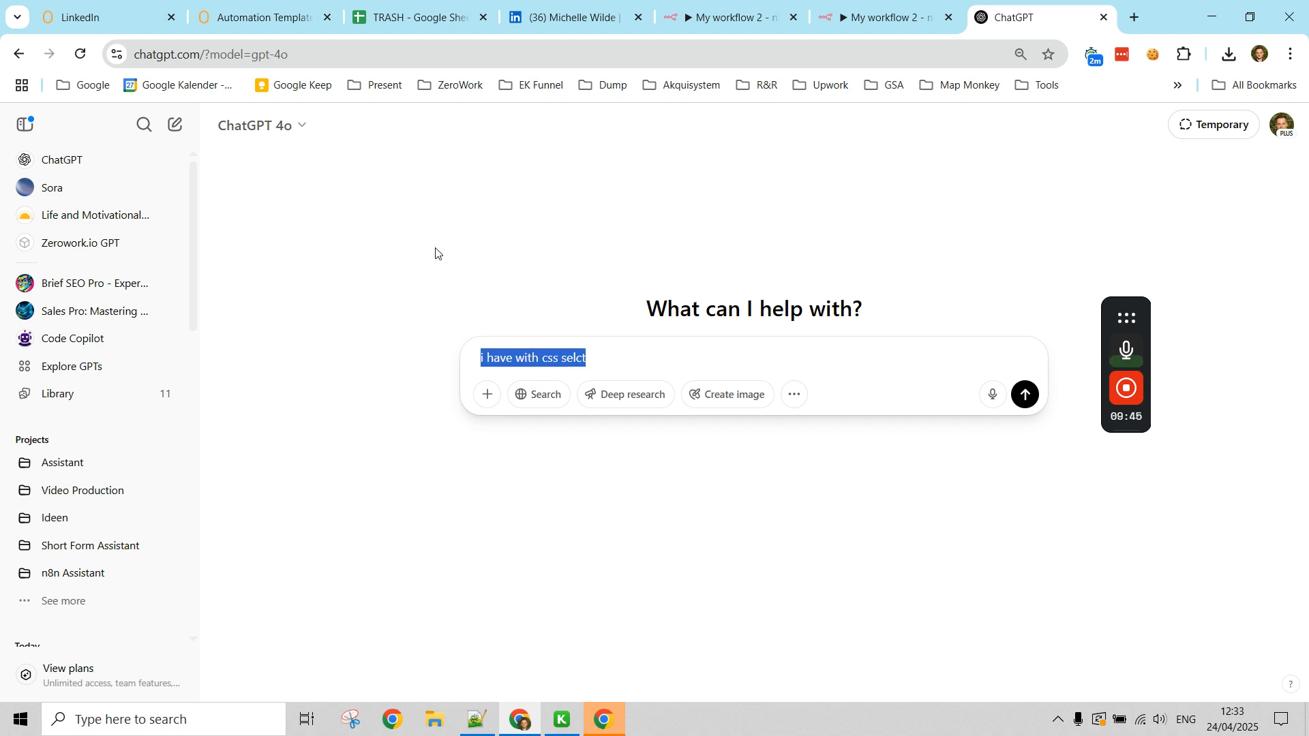
pyautogui.hotkey('ctrl', '3')
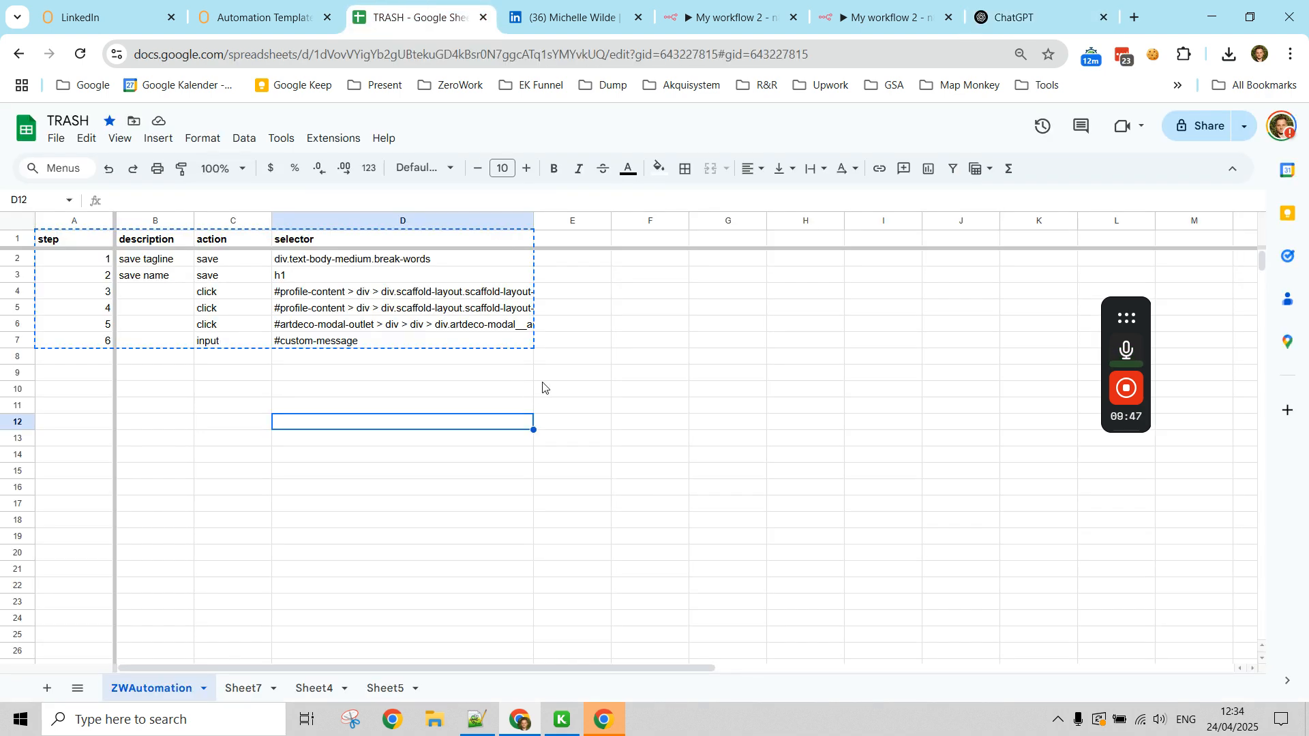
pyautogui.click(995, 19)
pyautogui.hotkey('ctrl', 'a')
pyautogui.keyDown('shift'); pyautogui.click(548, 359); pyautogui.keyUp('shift')
pyautogui.hotkey('ctrl', 'a')
pyautogui.press('BackSpace')
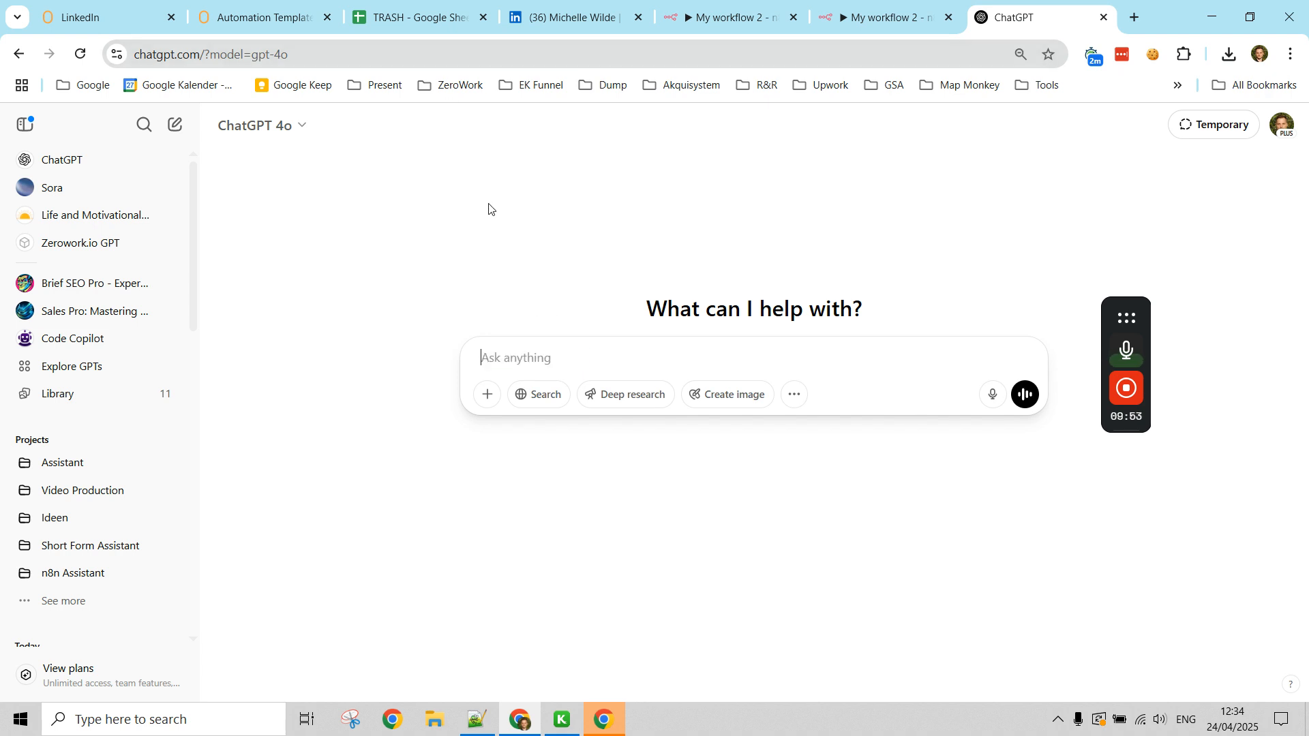
# - Switch to Notepad++ and examine the workflow JSON from its beginning in the new 13 file
pyautogui.hotkey('ctrl', '3')
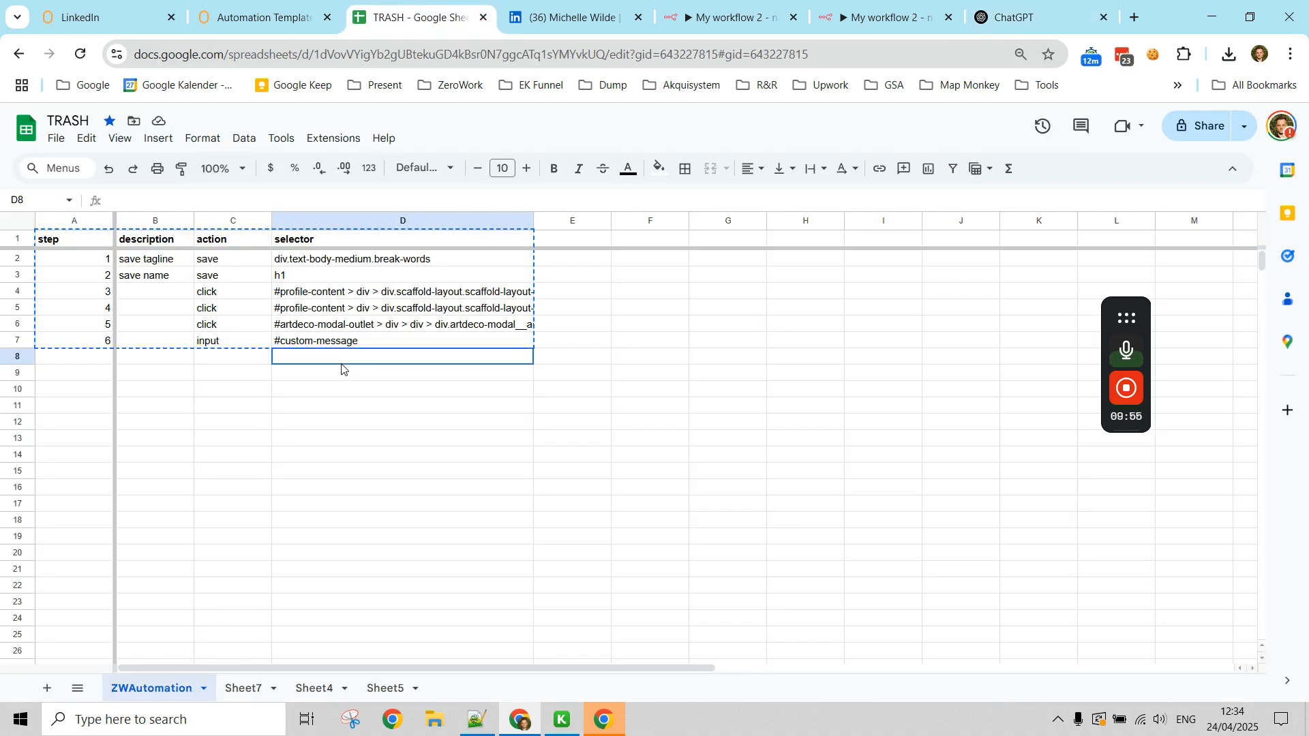
pyautogui.click(477, 719)
pyautogui.click(95, 209)
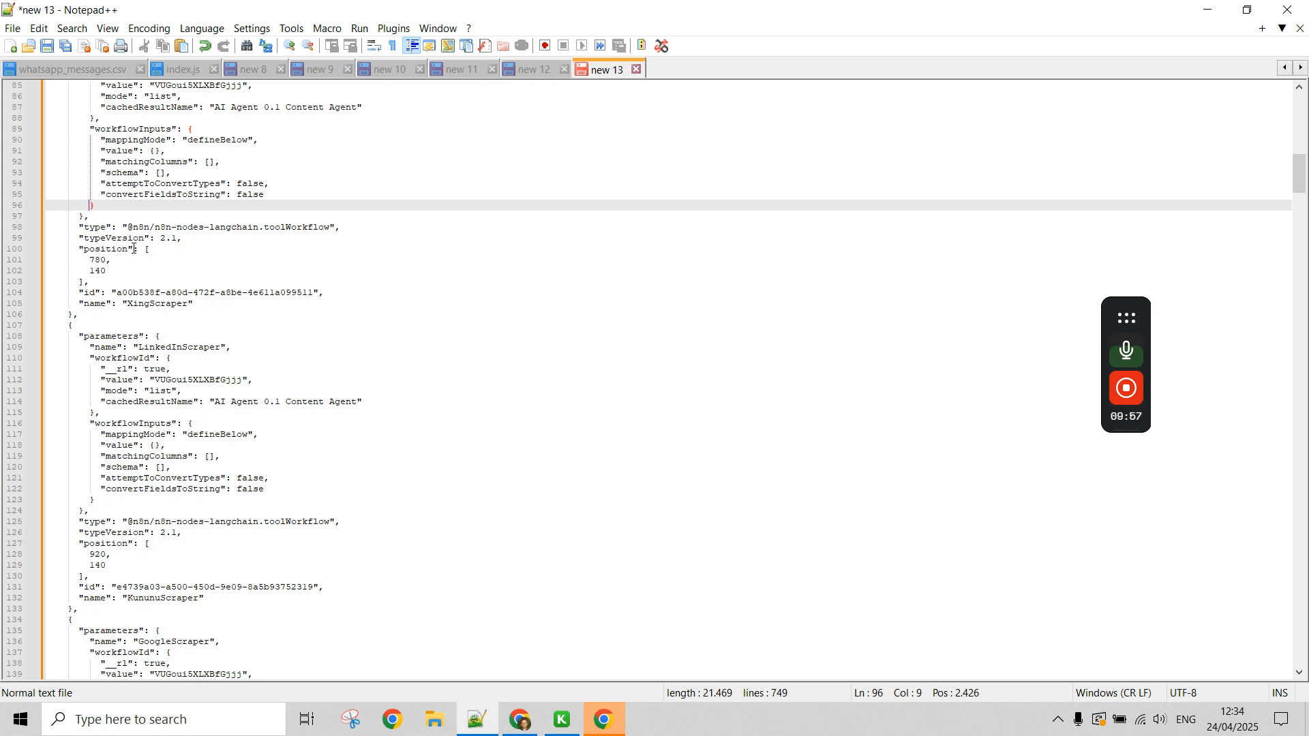
pyautogui.scroll(10, 163, 339)
pyautogui.moveTo(52, 94); pyautogui.dragTo(273, 440)
pyautogui.click(162, 434)
pyautogui.click(523, 716)
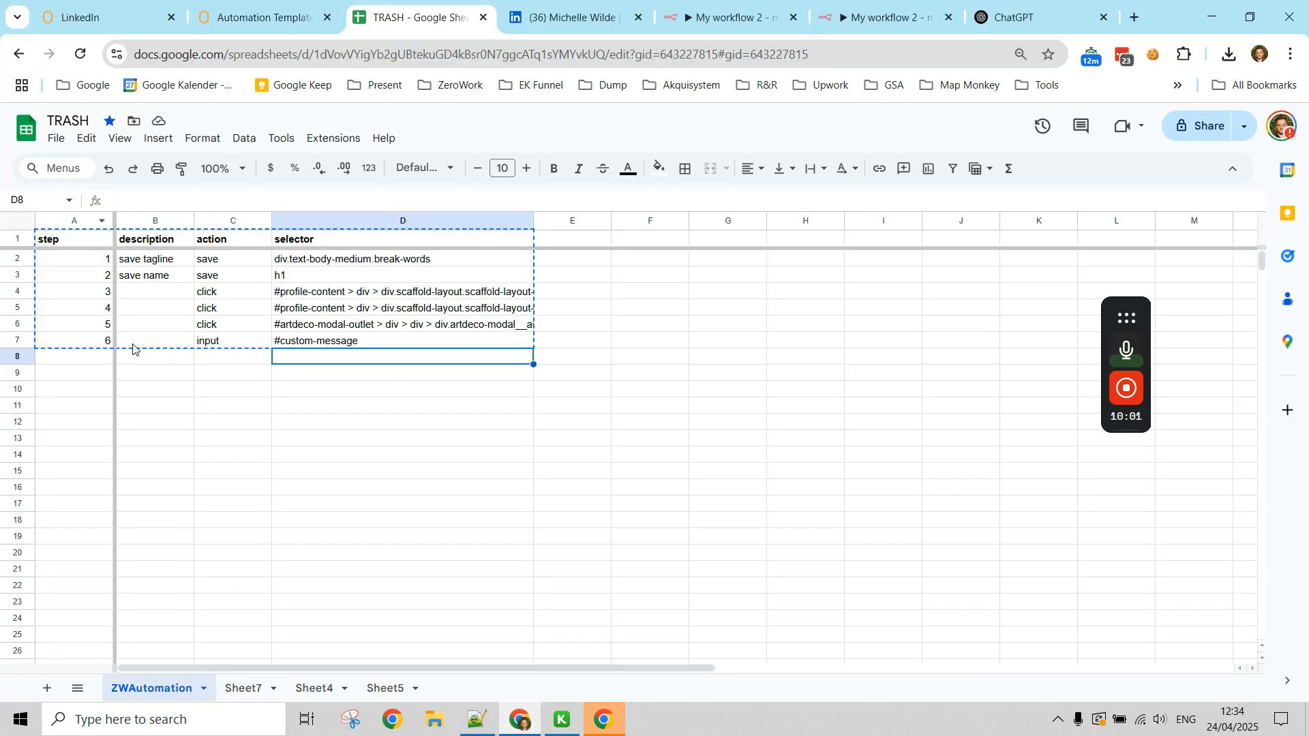
# - Review the step, description, action and selector rows of the ZWAutomation table by highlighting A1:D7
pyautogui.moveTo(82, 259); pyautogui.dragTo(392, 357)
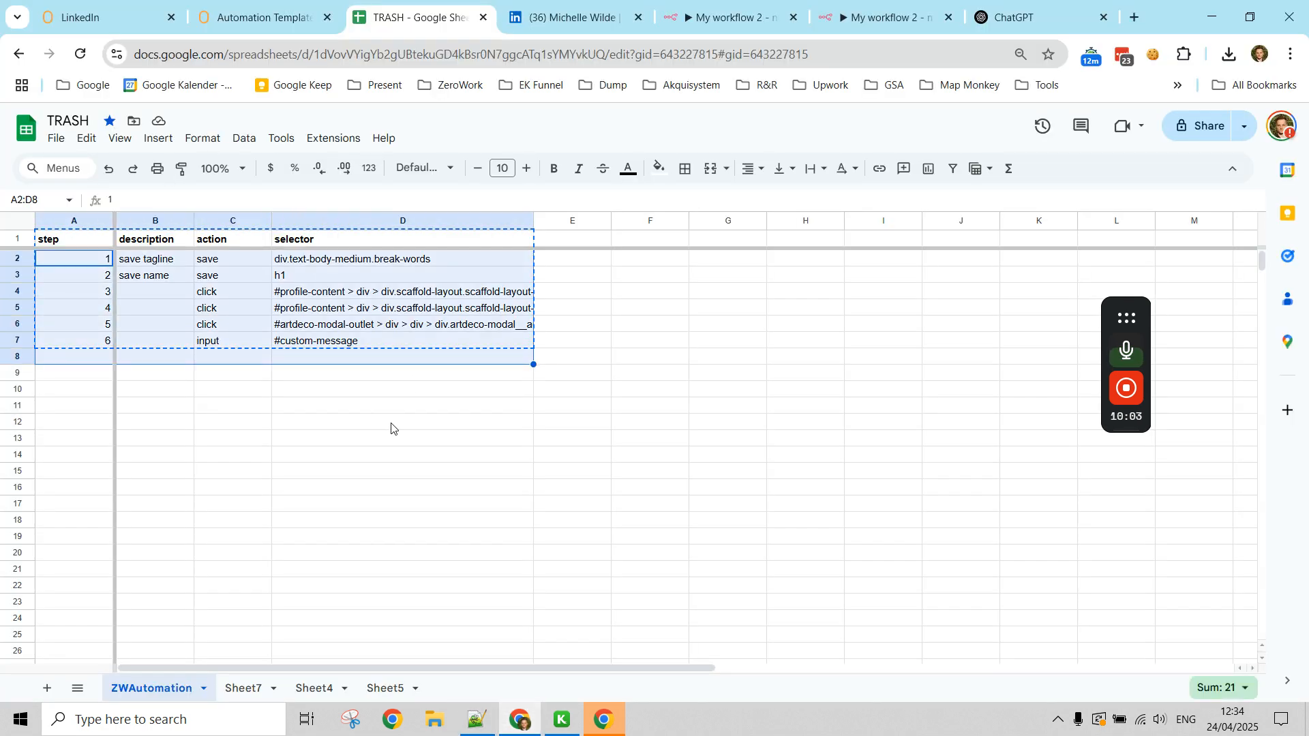
pyautogui.click(387, 423)
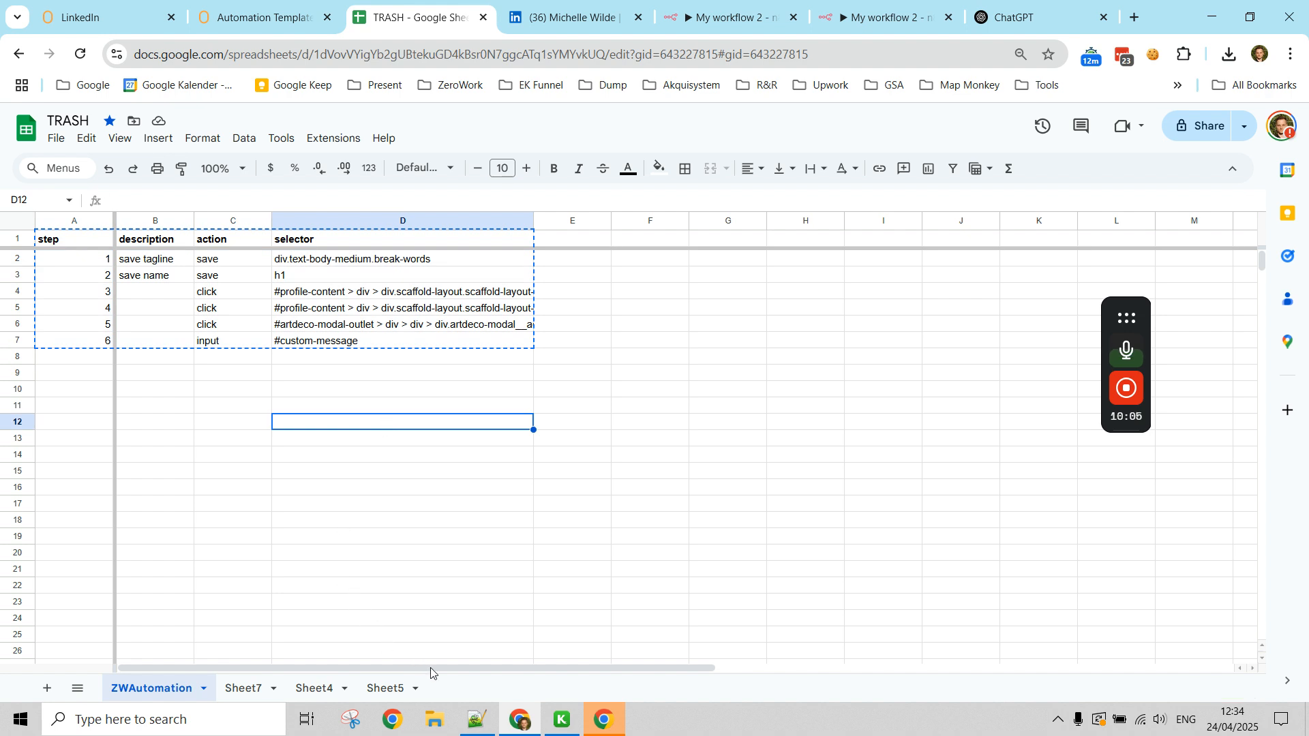
pyautogui.click(477, 720)
pyautogui.click(520, 720)
pyautogui.click(216, 421)
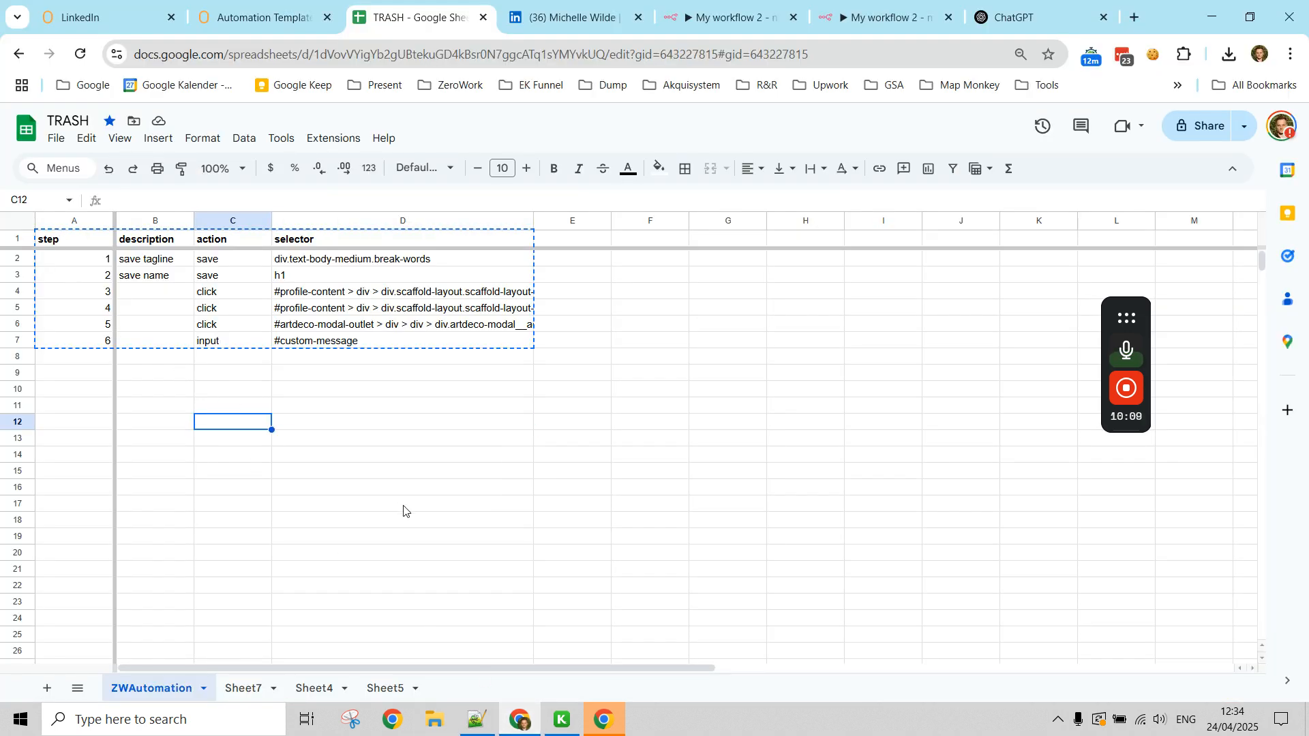
pyautogui.click(93, 245)
pyautogui.moveTo(441, 334); pyautogui.dragTo(450, 341)
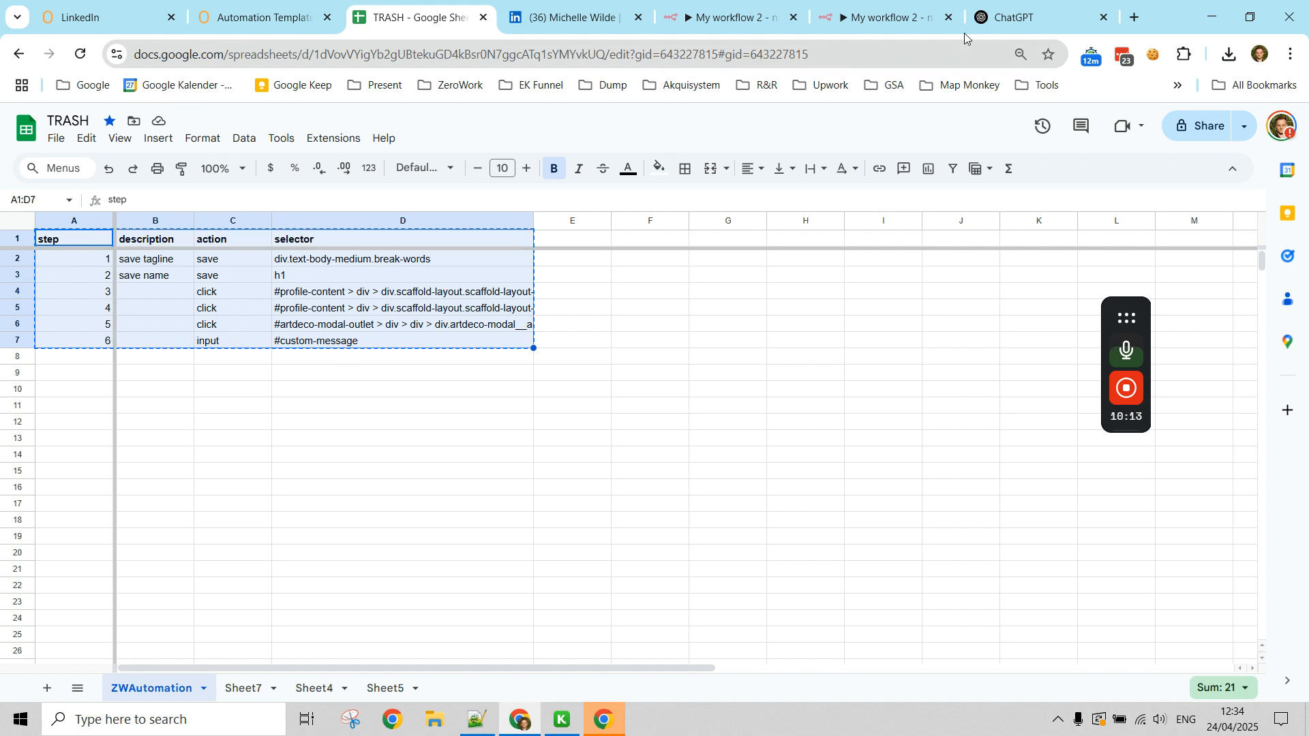
pyautogui.click(1011, 8)
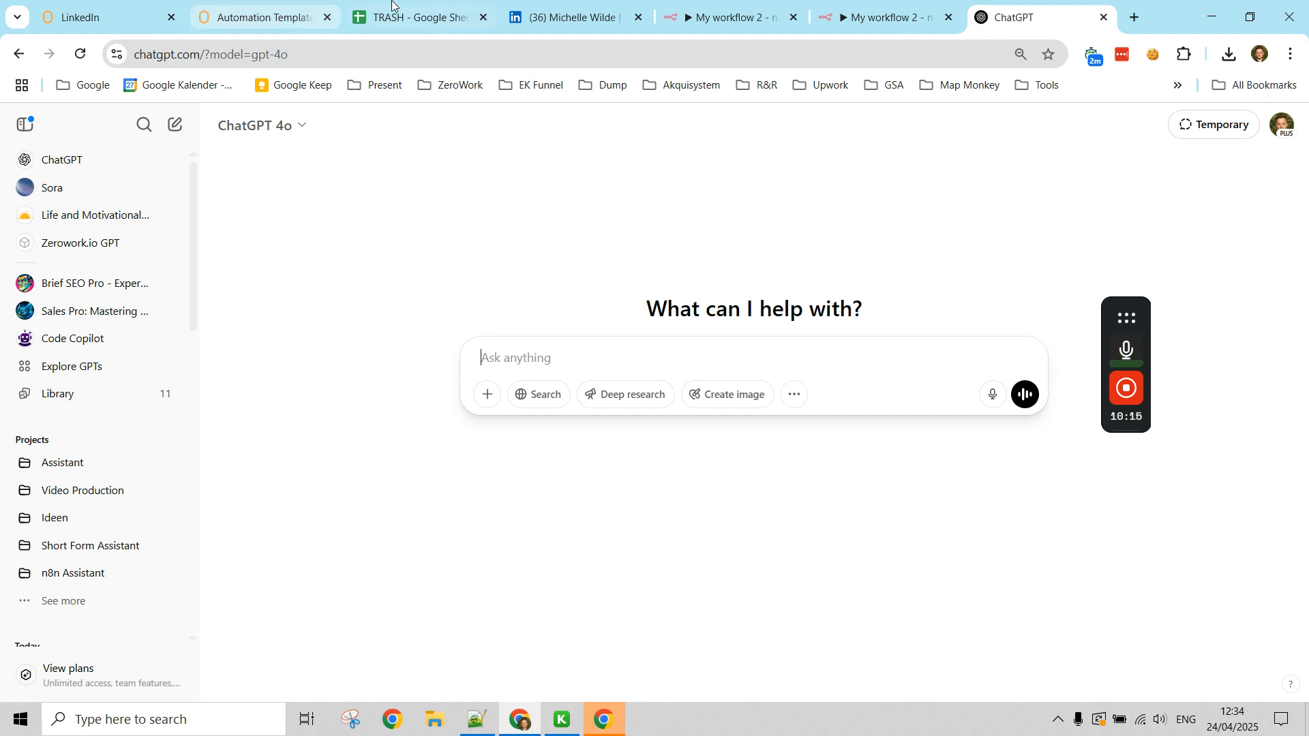
pyautogui.click(409, 17)
pyautogui.click(223, 326)
pyautogui.moveTo(44, 244); pyautogui.dragTo(442, 344)
# - Send ChatGPT a long gibberish placeholder prompt beginning with "thi ashdkjshdf"
pyautogui.click(1012, 17)
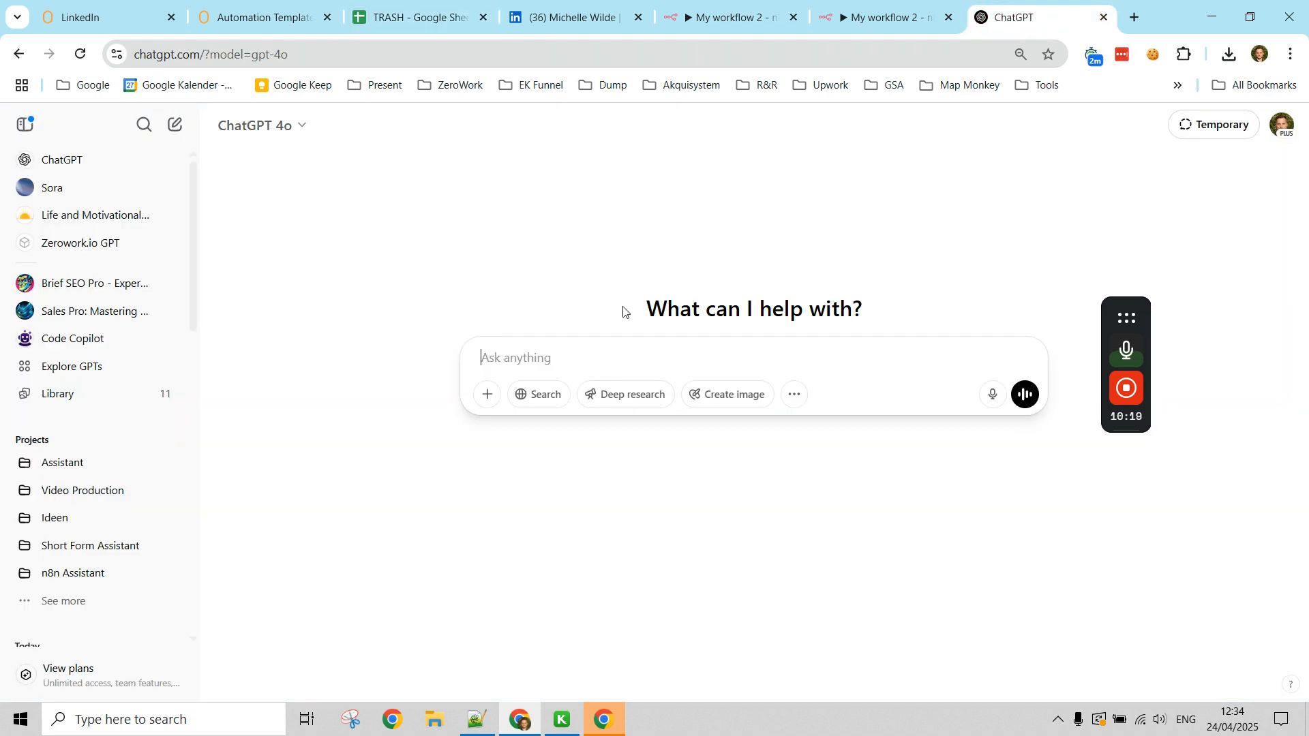
pyautogui.write('thi')
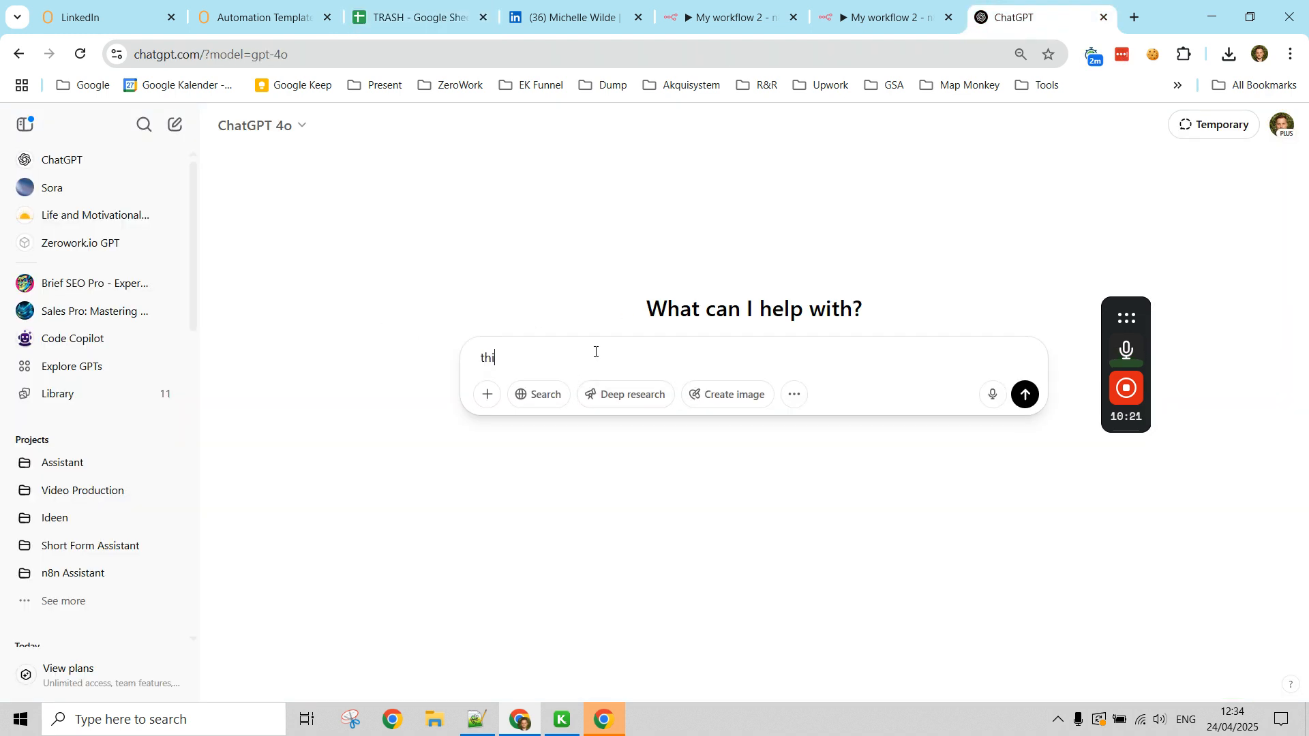
pyautogui.write(' ashdkjshdf kjashdf fkjhasldfhlsdjhf')
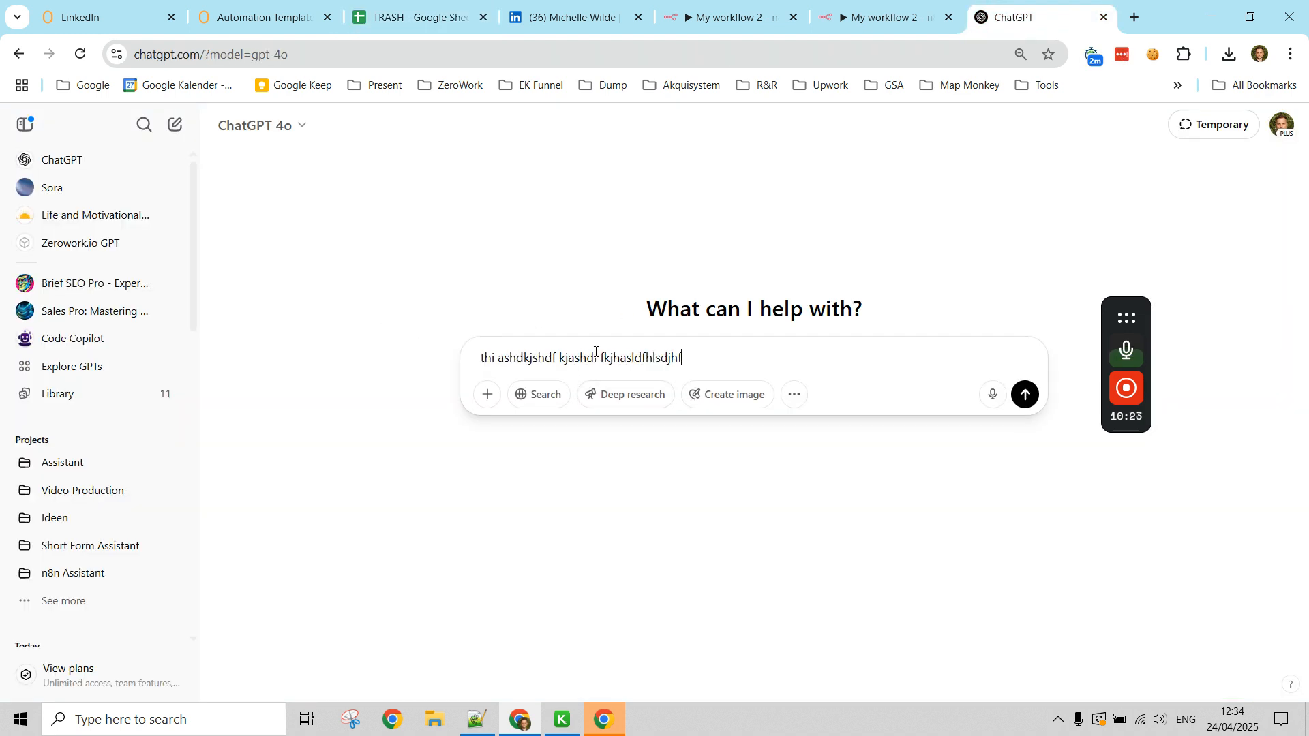
pyautogui.write('a shd,kfah sdljfha dsjflhdf lkjsdhf')
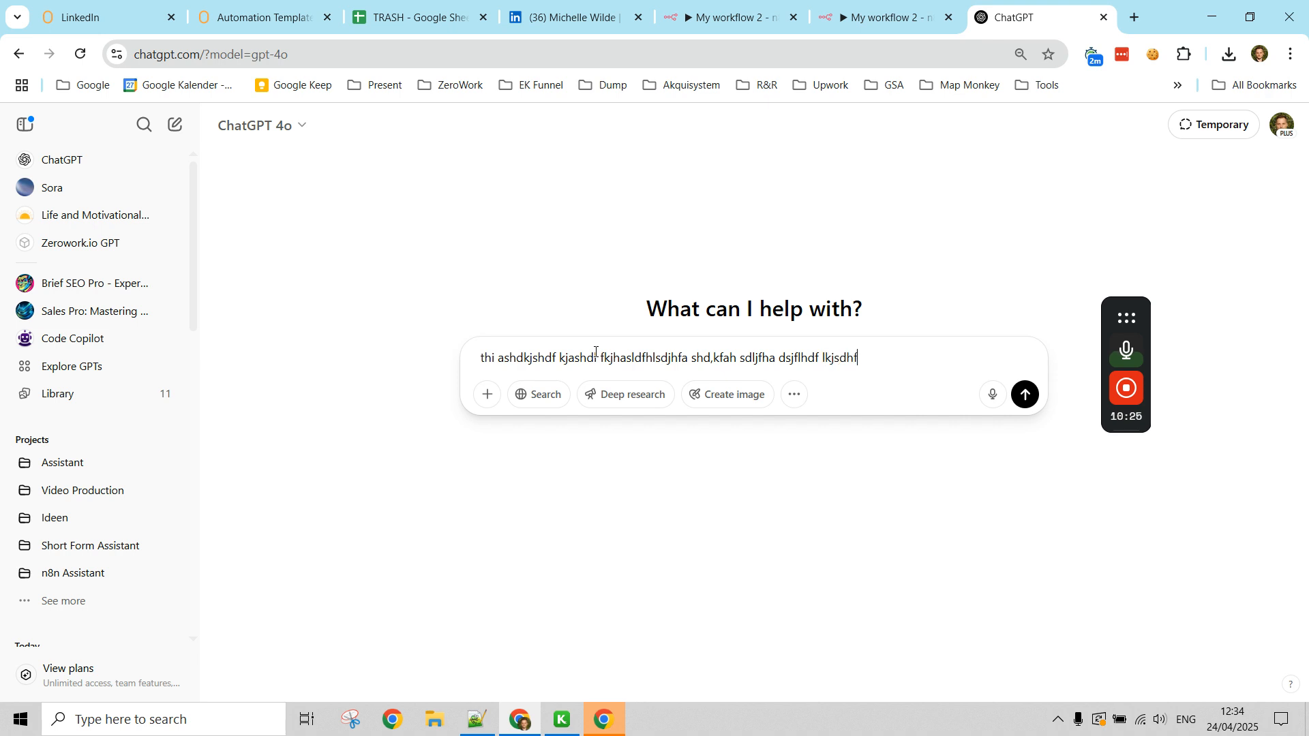
pyautogui.write('kaj shdfkhalsdjkfhlajksdhfljkahsldfjha lsdjkhfla sdhfkjhdlkjahflds jhflajkhdfaksjdhlfkaj hsldfjha lsdfha sjdhlfkj ahsldkjhf lasjkdfh')
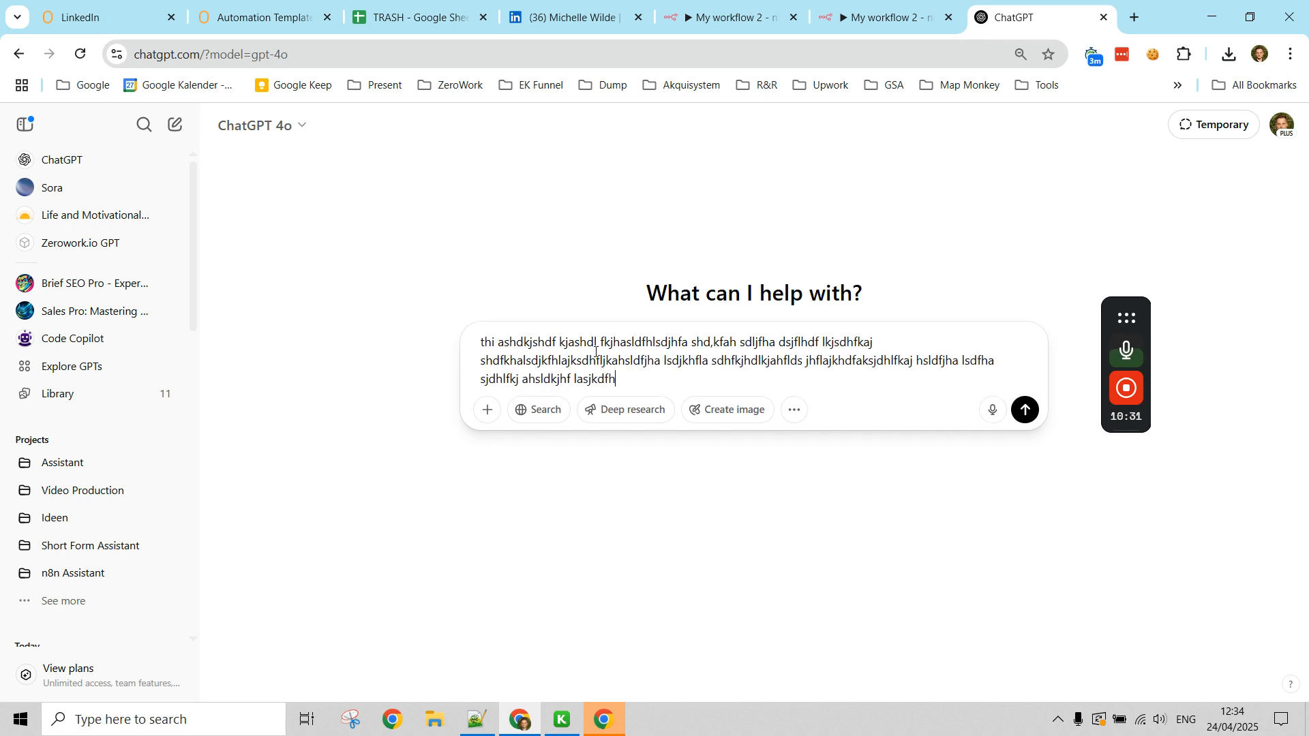
pyautogui.write('lakjsdhfalskjdfh lakjshdflakjshdlf jkahsdl')
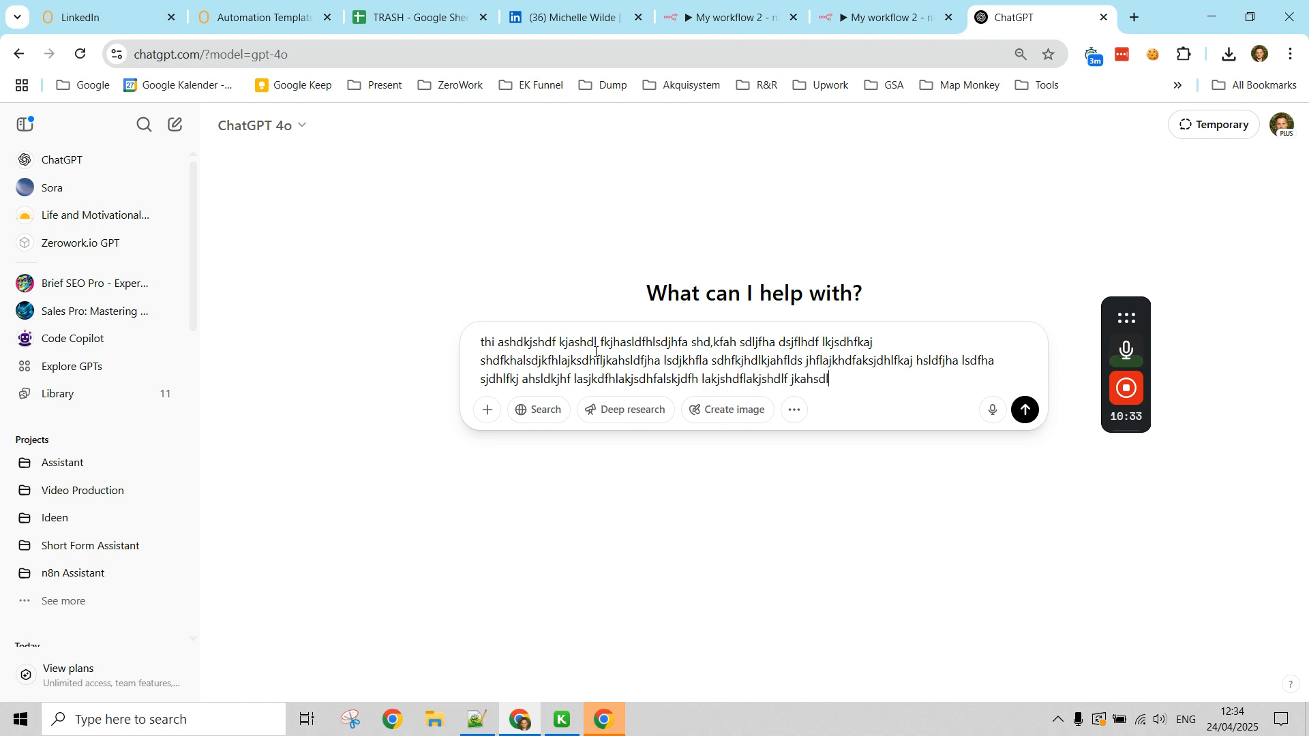
pyautogui.write('kjf halskjdhflakjhds lfkjhasldf kjhlasdj hflakjsdh fl')
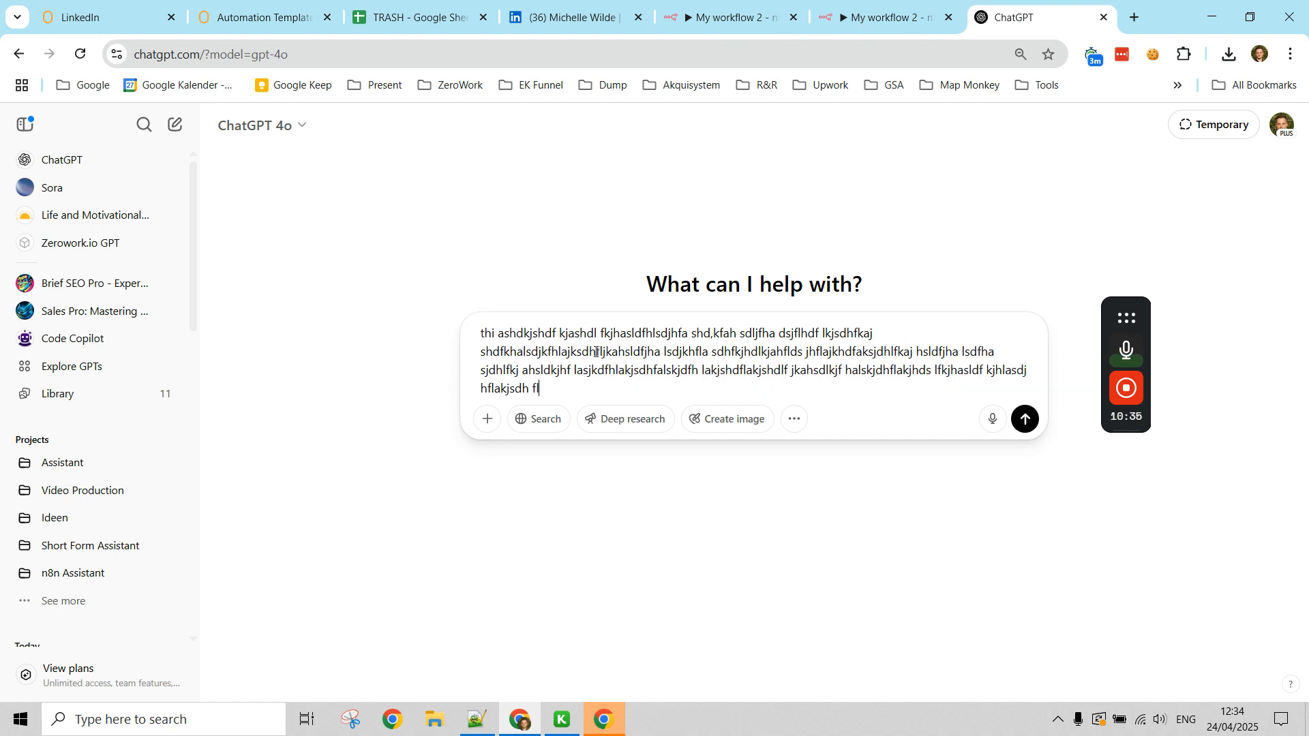
pyautogui.write('akjsdh lfkjahsl dkjhflaskjdfhlkajhsdlfkjhasldjfhlaskjdhfljkhasdlfkjahsldfh')
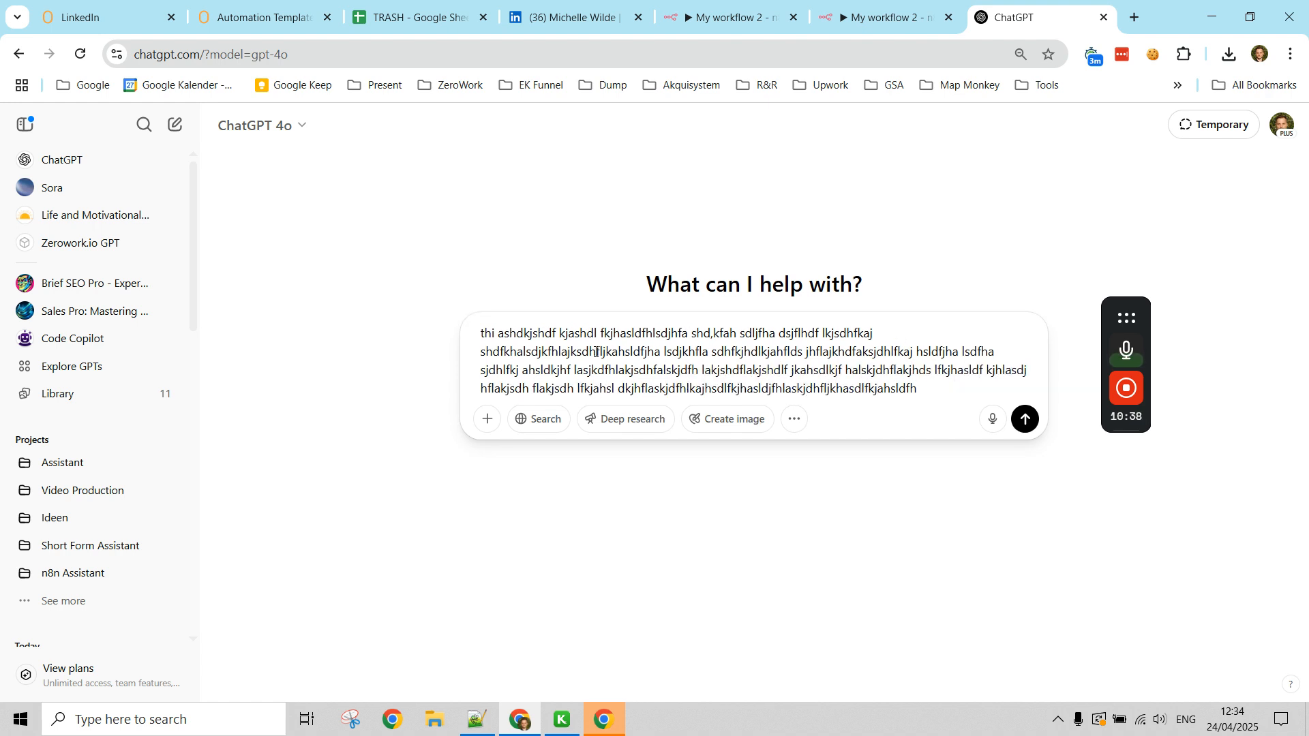
pyautogui.hotkey('ctrl', 'a')
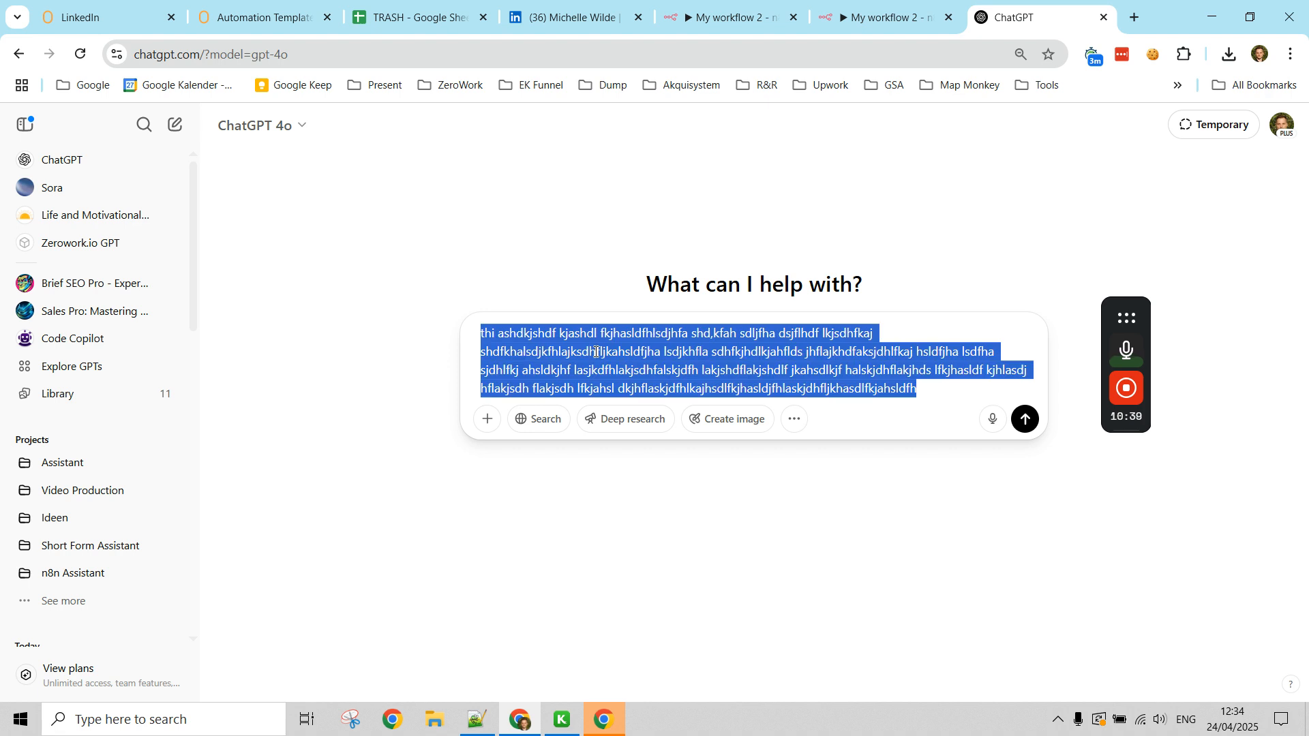
pyautogui.press('Return')
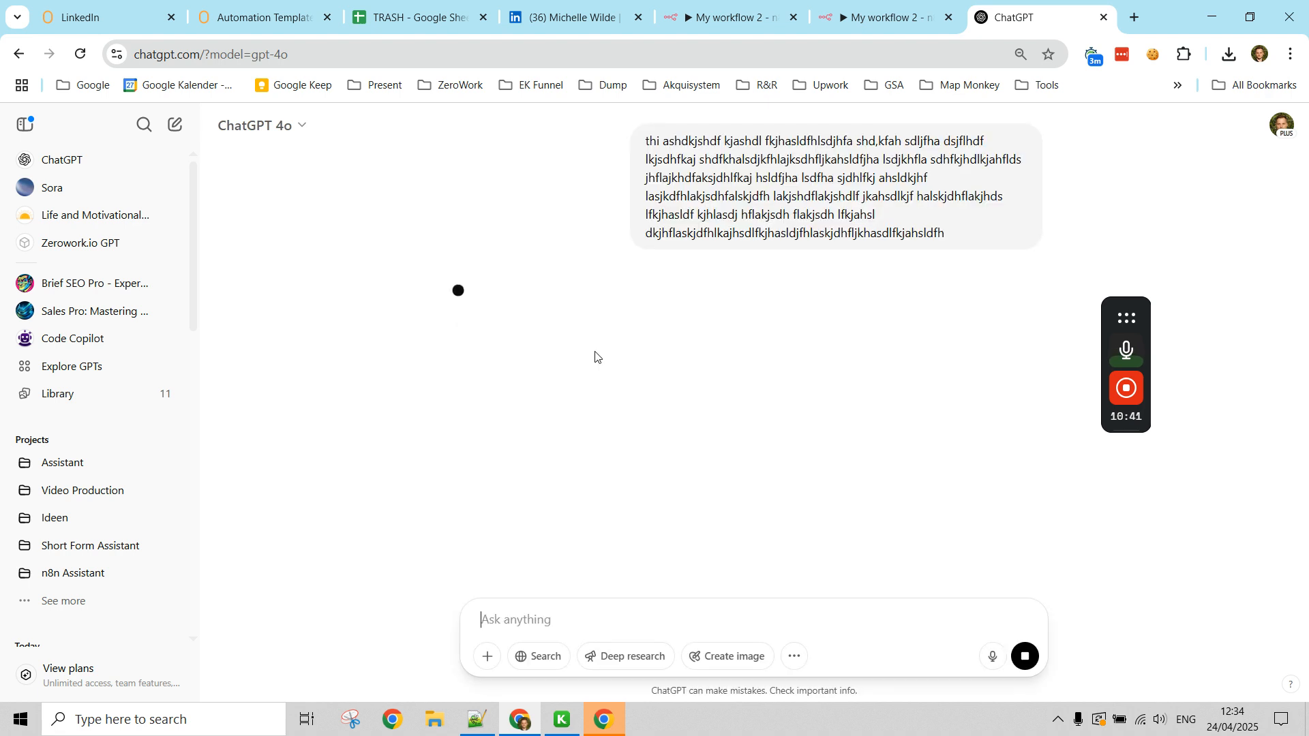
# - Return to the ZWAutomation sheet and highlight the step table through row 8, checking the ChatGPT chat in between
pyautogui.click(422, 6)
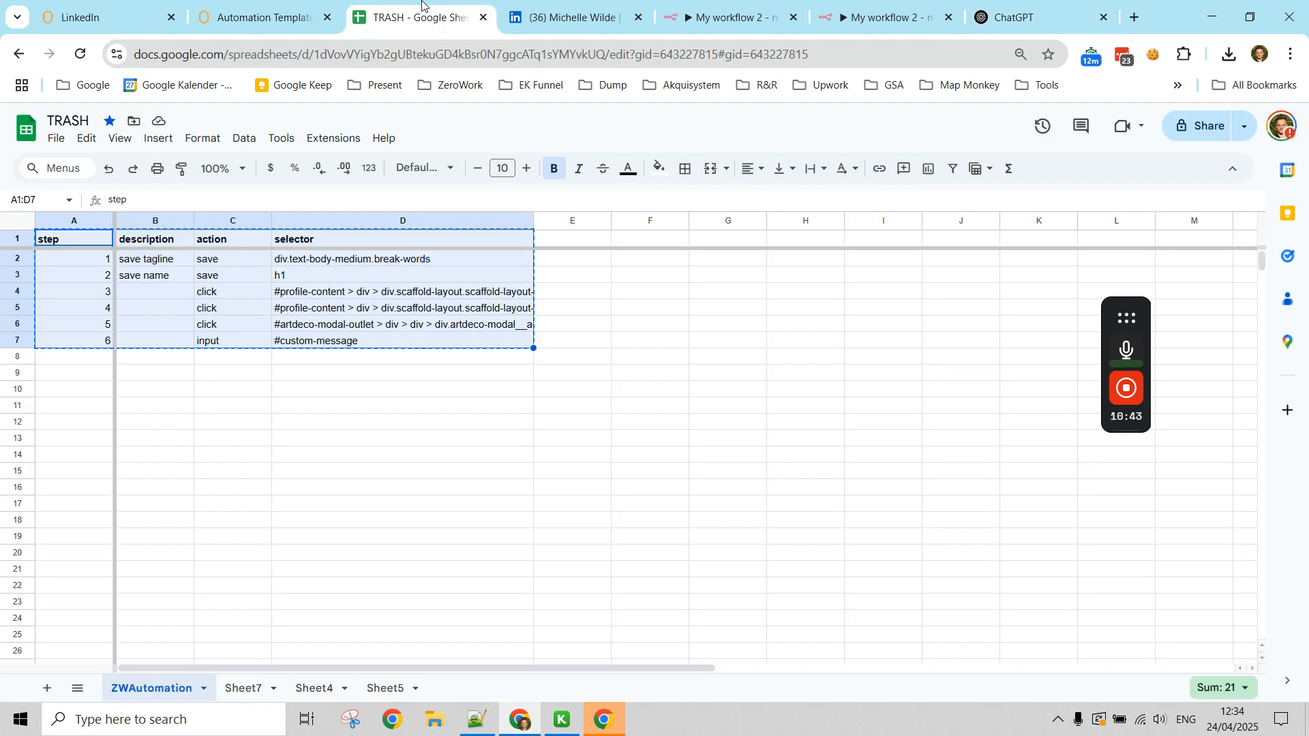
pyautogui.click(184, 374)
pyautogui.moveTo(69, 239); pyautogui.dragTo(522, 342)
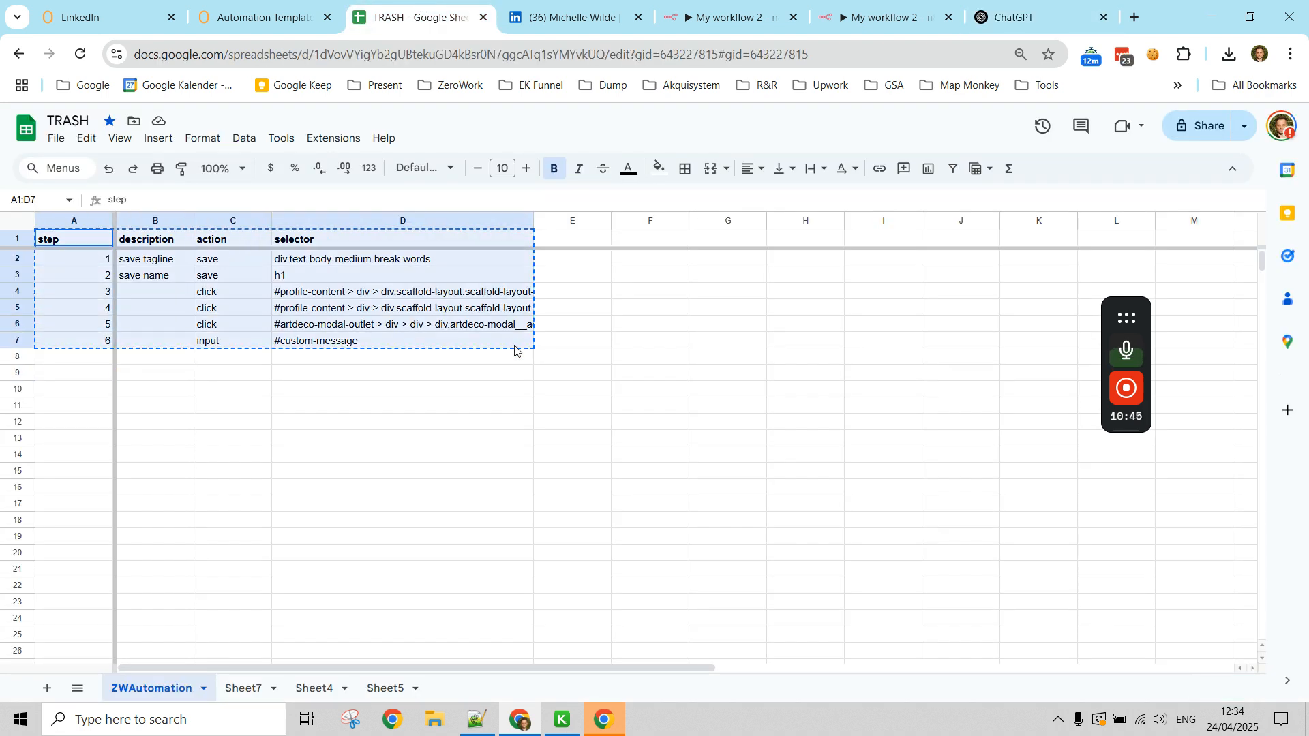
pyautogui.click(495, 518)
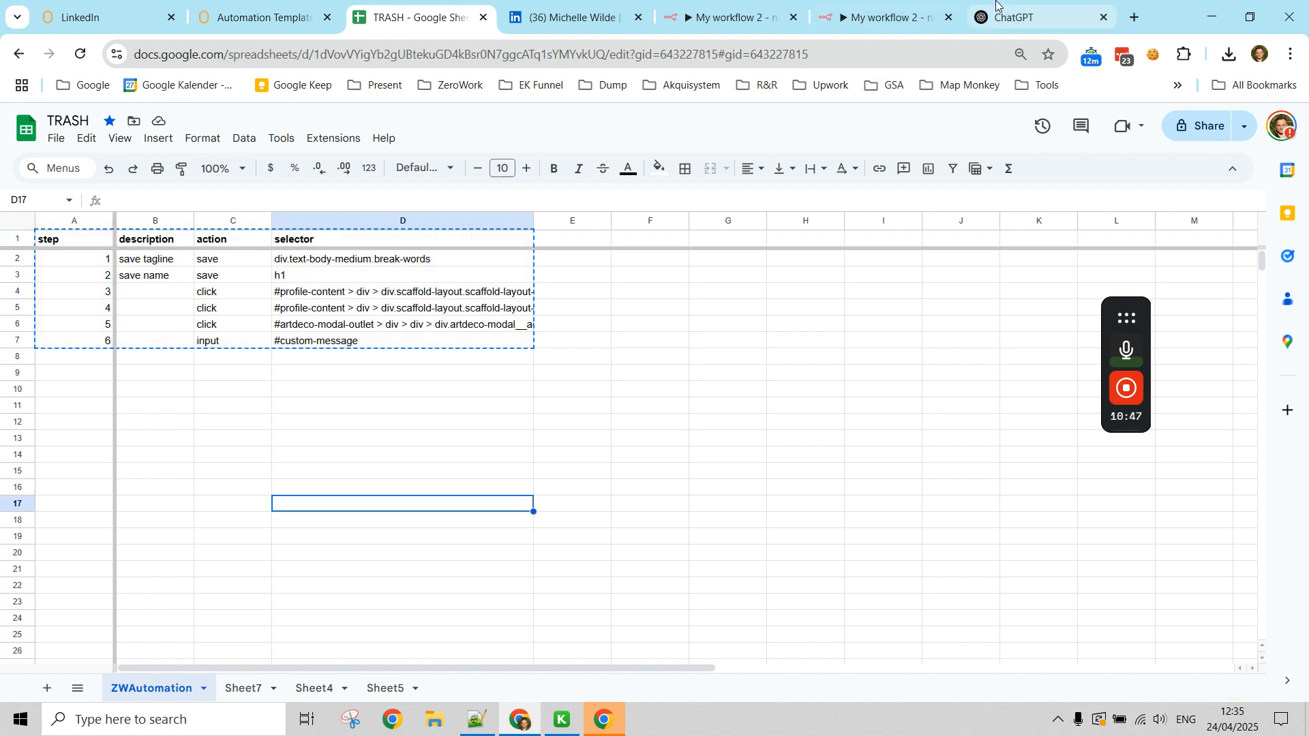
pyautogui.click(1022, 17)
pyautogui.click(447, 19)
pyautogui.moveTo(76, 240); pyautogui.dragTo(455, 359)
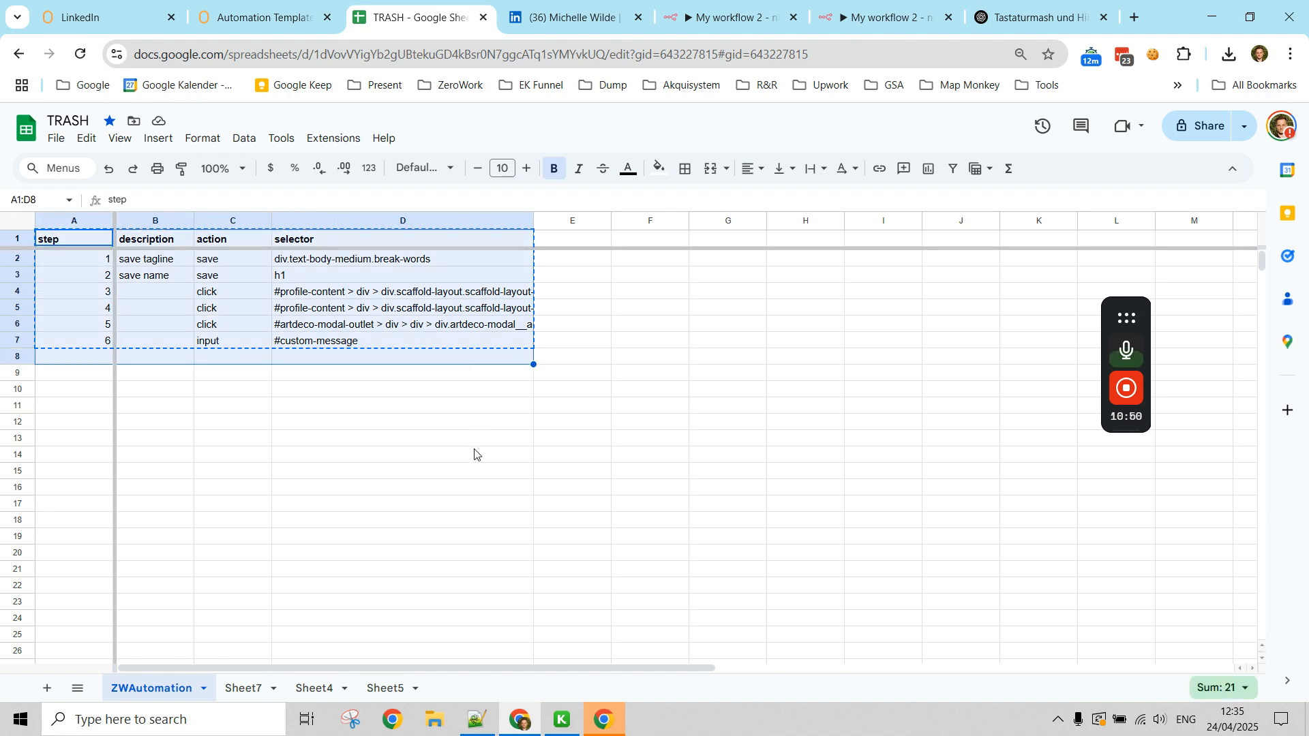
# - Switch to ZeroWork, bring the whole upper workflow into view and run the Automation Template again
pyautogui.click(243, 18)
pyautogui.moveTo(538, 436); pyautogui.dragTo(691, 483)
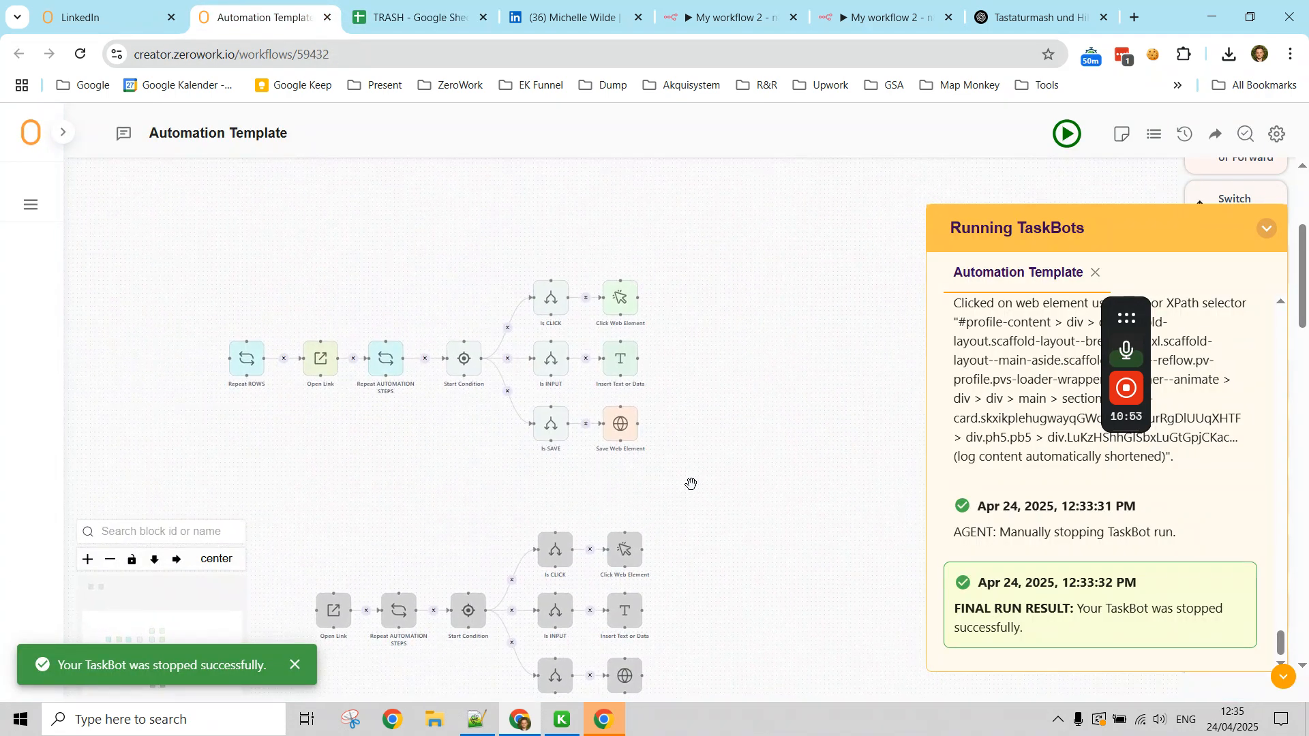
pyautogui.click(1069, 135)
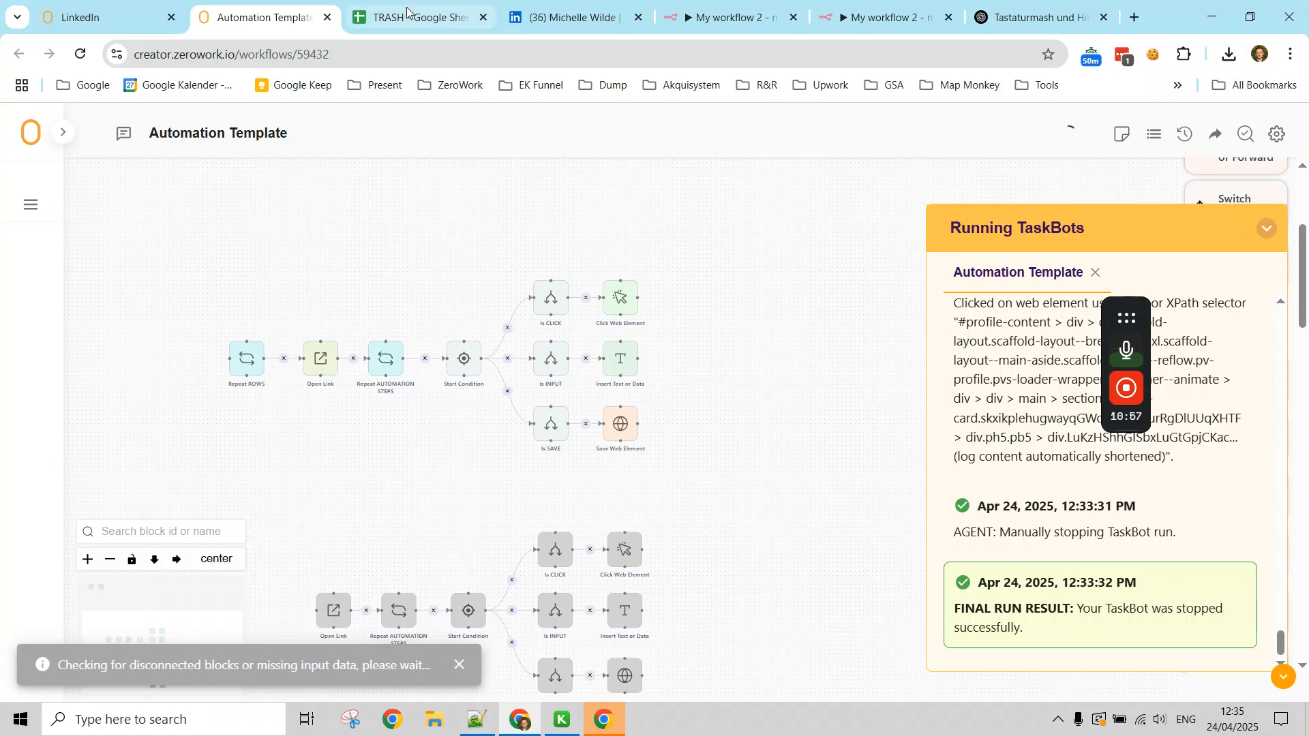
# - Compare the ChatGPT conversation with the ZWAutomation sheet and highlight the step table A1:D7
pyautogui.click(1037, 9)
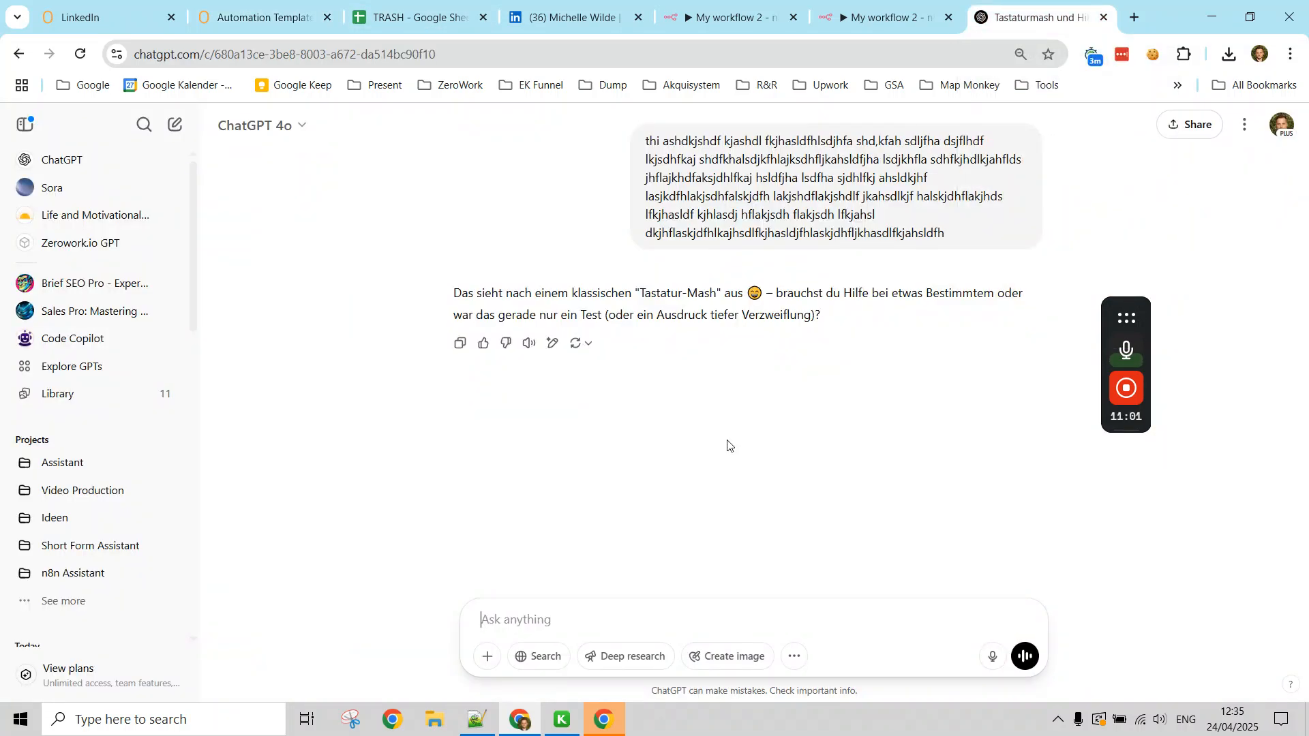
pyautogui.click(409, 17)
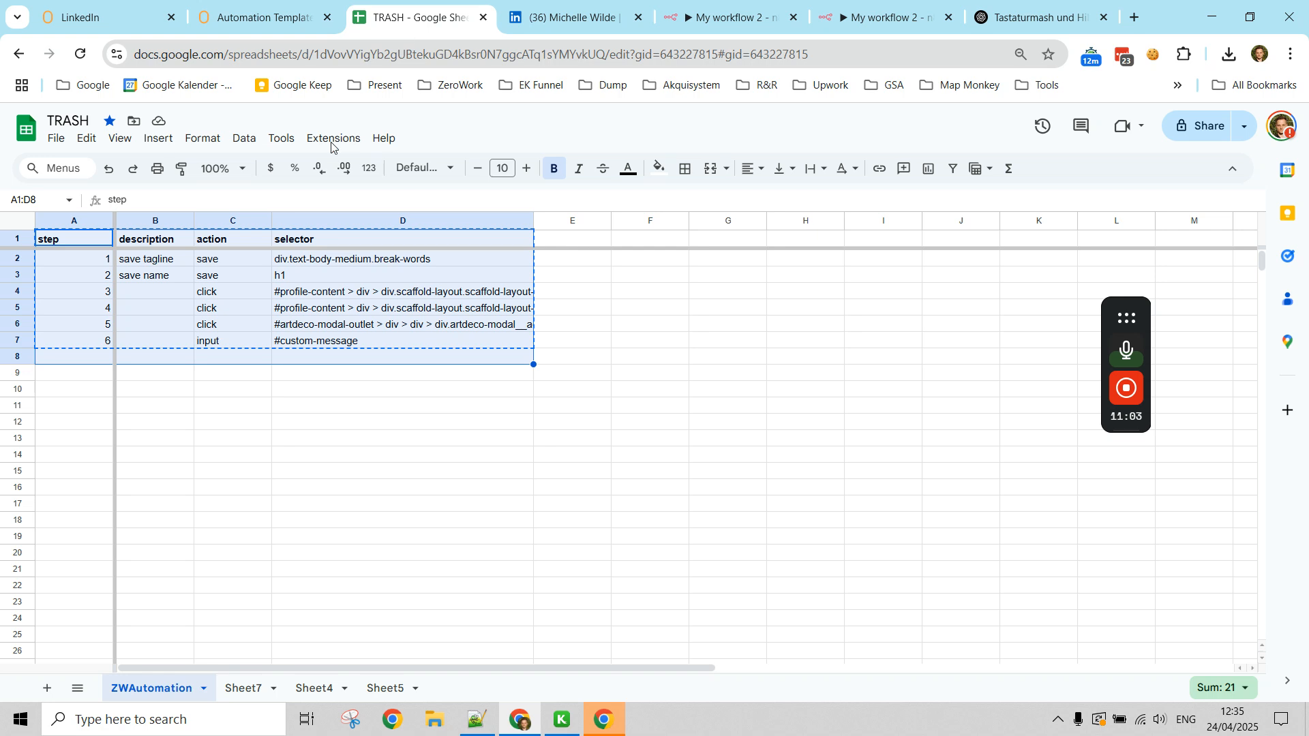
pyautogui.click(276, 476)
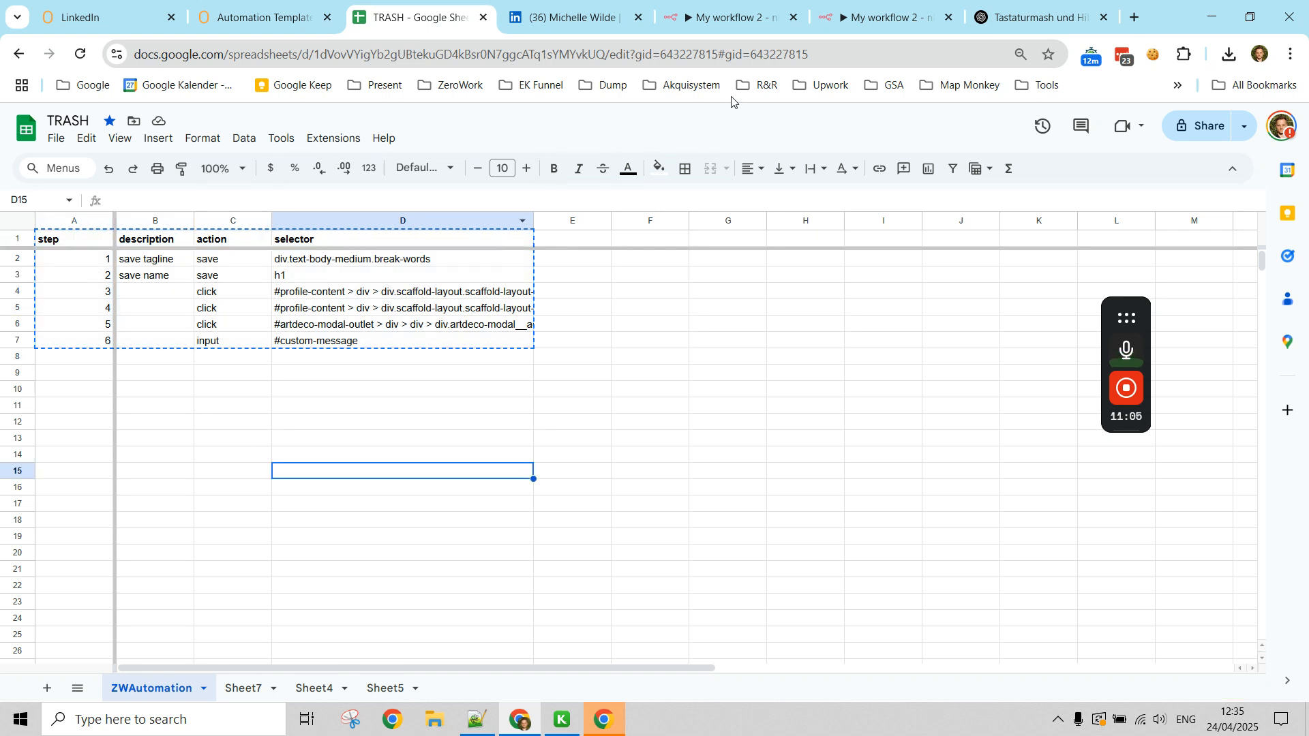
pyautogui.click(1016, 10)
pyautogui.click(421, 19)
pyautogui.moveTo(70, 247); pyautogui.dragTo(409, 340)
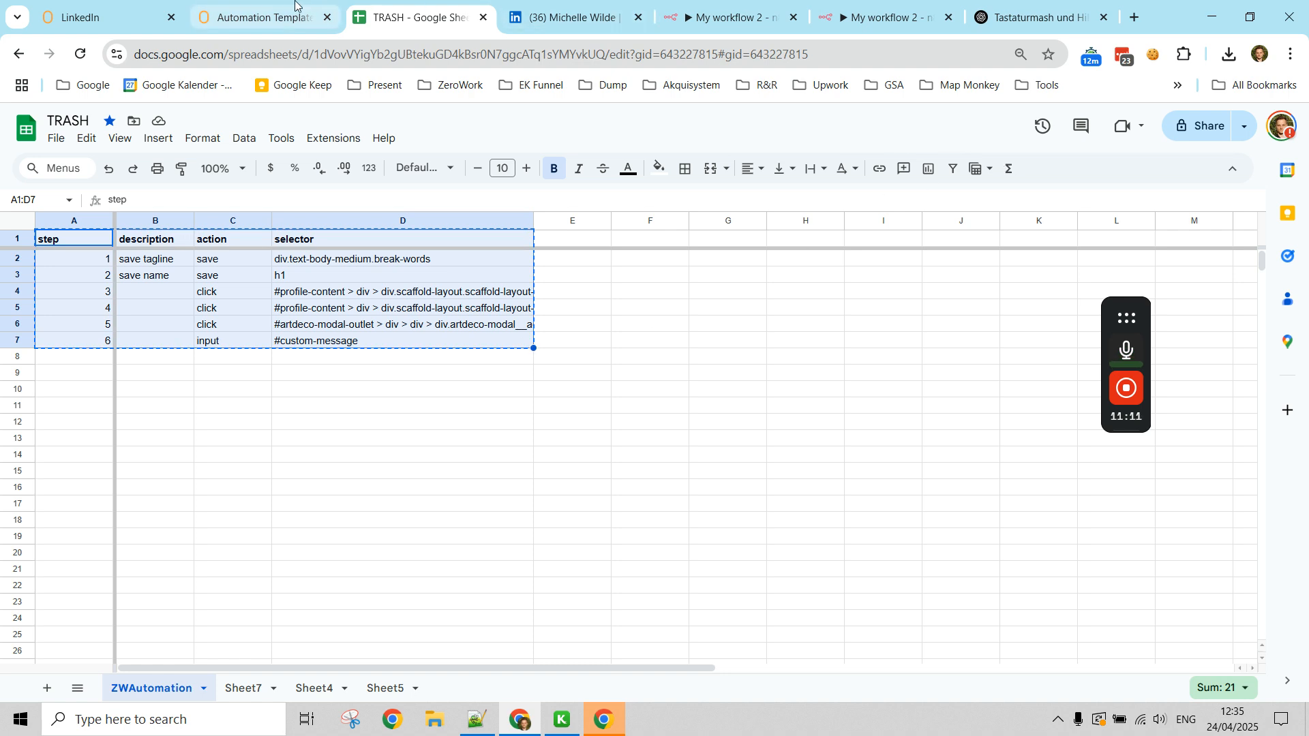
# - Show the upper workflow of the running Automation Template in ZeroWork, and highlight A1:D19 in the ZWAutomation sheet
pyautogui.click(279, 18)
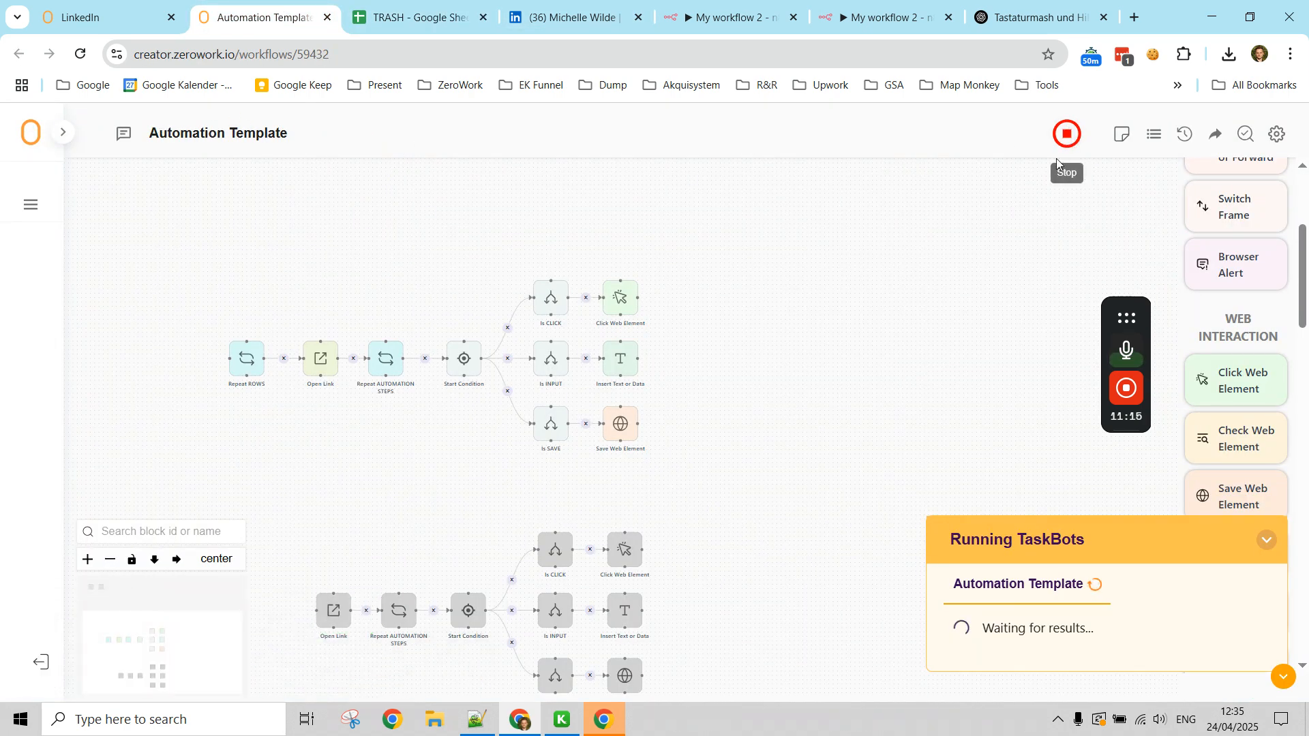
pyautogui.moveTo(194, 268); pyautogui.dragTo(737, 512)
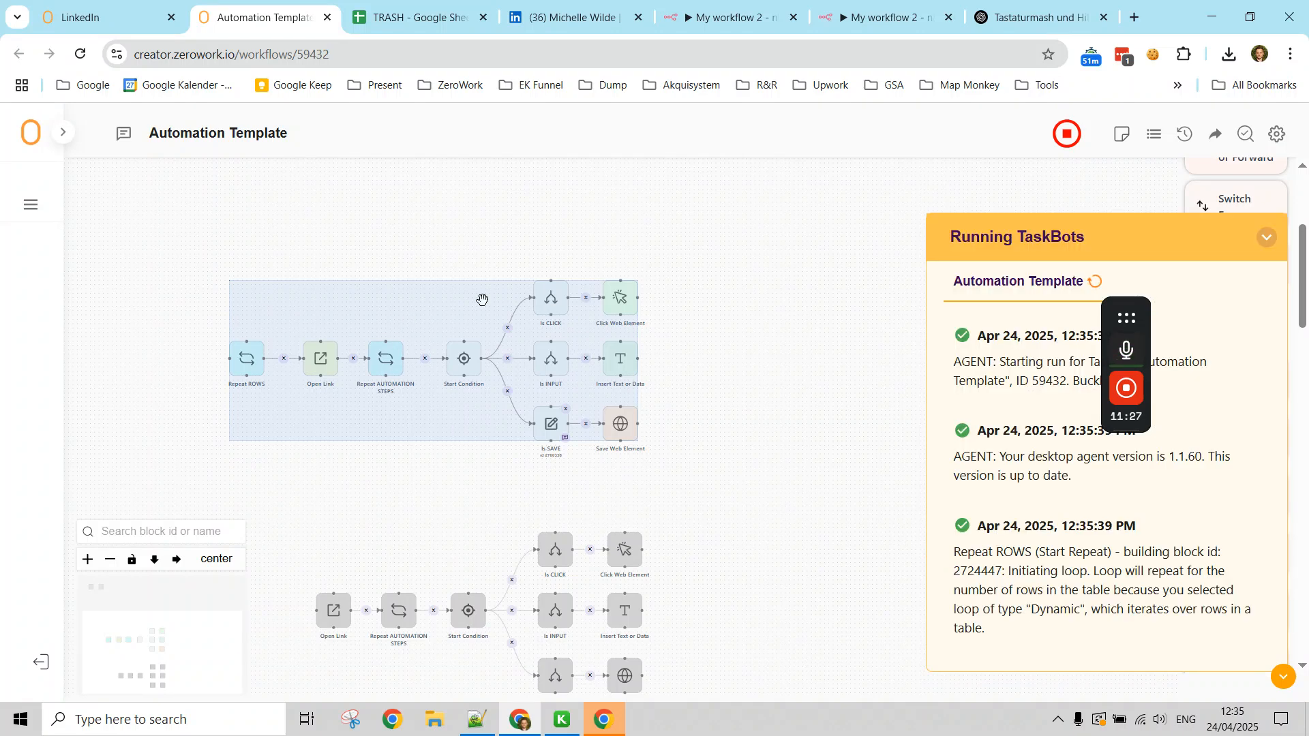
pyautogui.click(415, 17)
pyautogui.click(344, 407)
pyautogui.moveTo(82, 242); pyautogui.dragTo(441, 538)
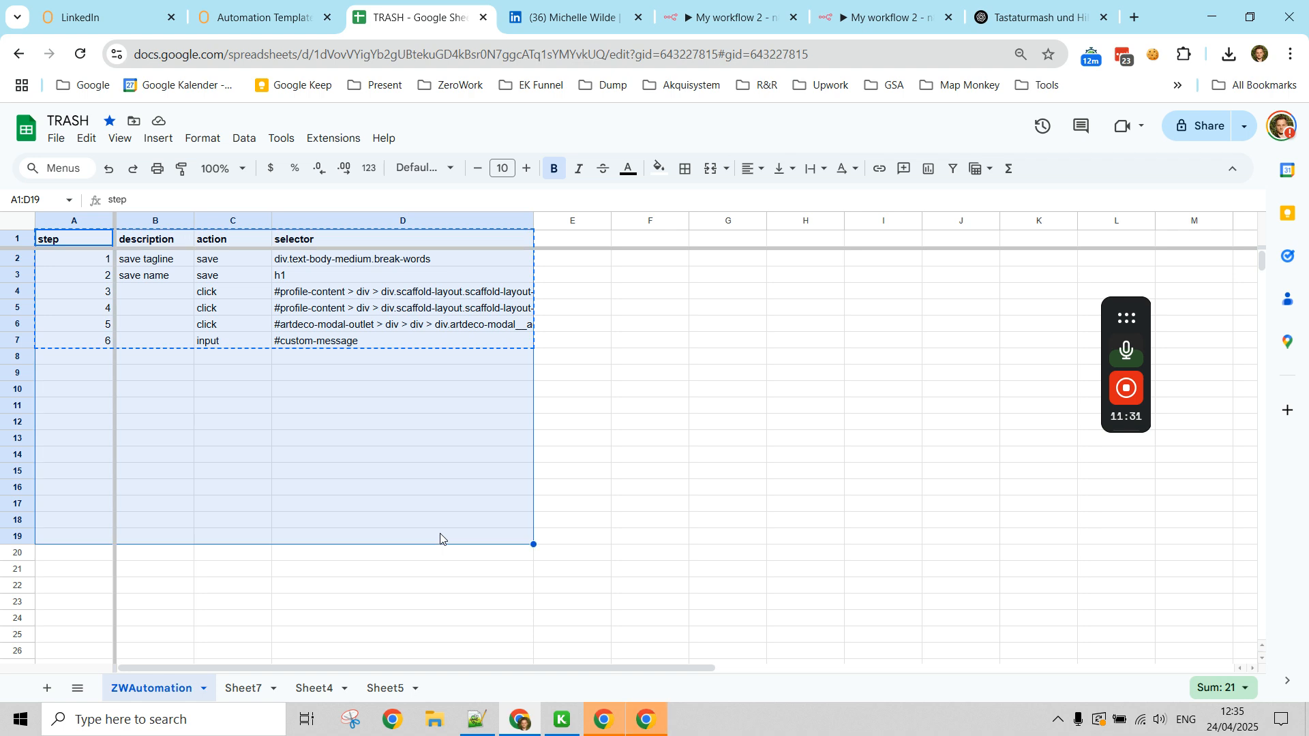
# - Stop the running Automation Template in ZeroWork, hide the run log and browse the available web interaction blocks
pyautogui.click(263, 5)
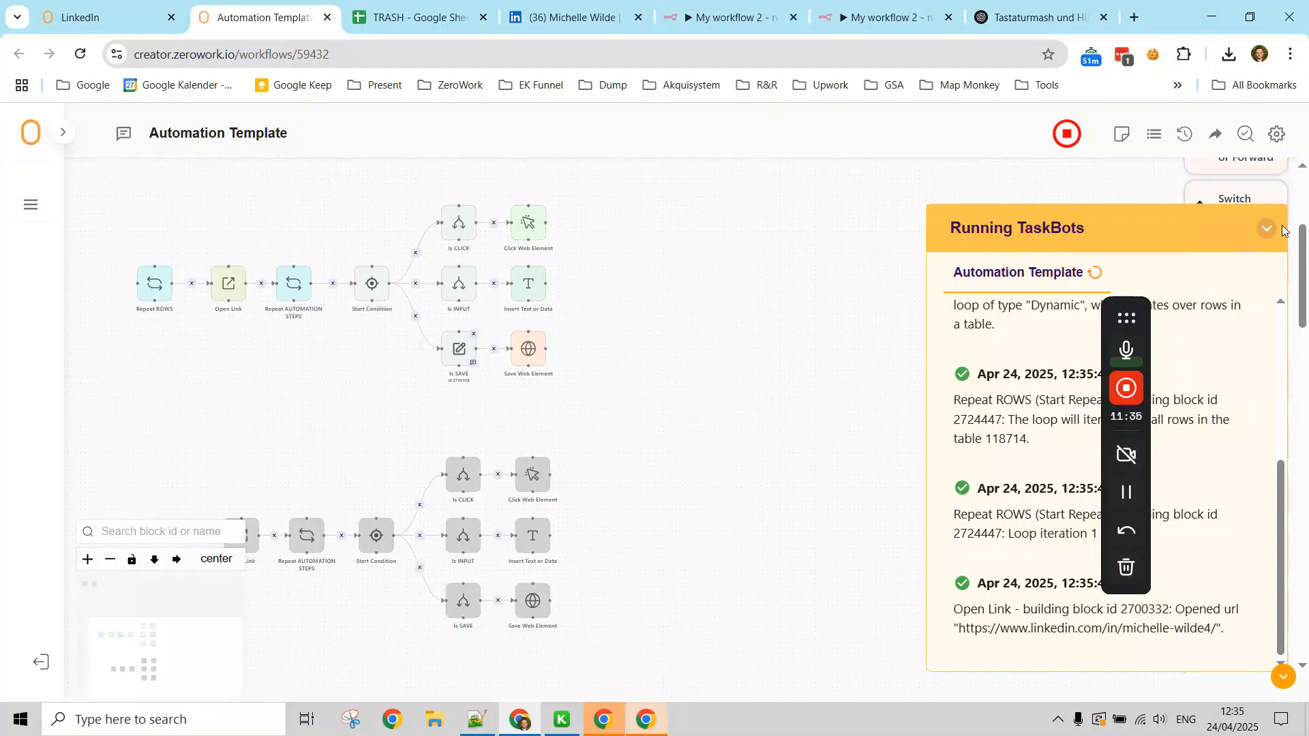
pyautogui.click(1069, 141)
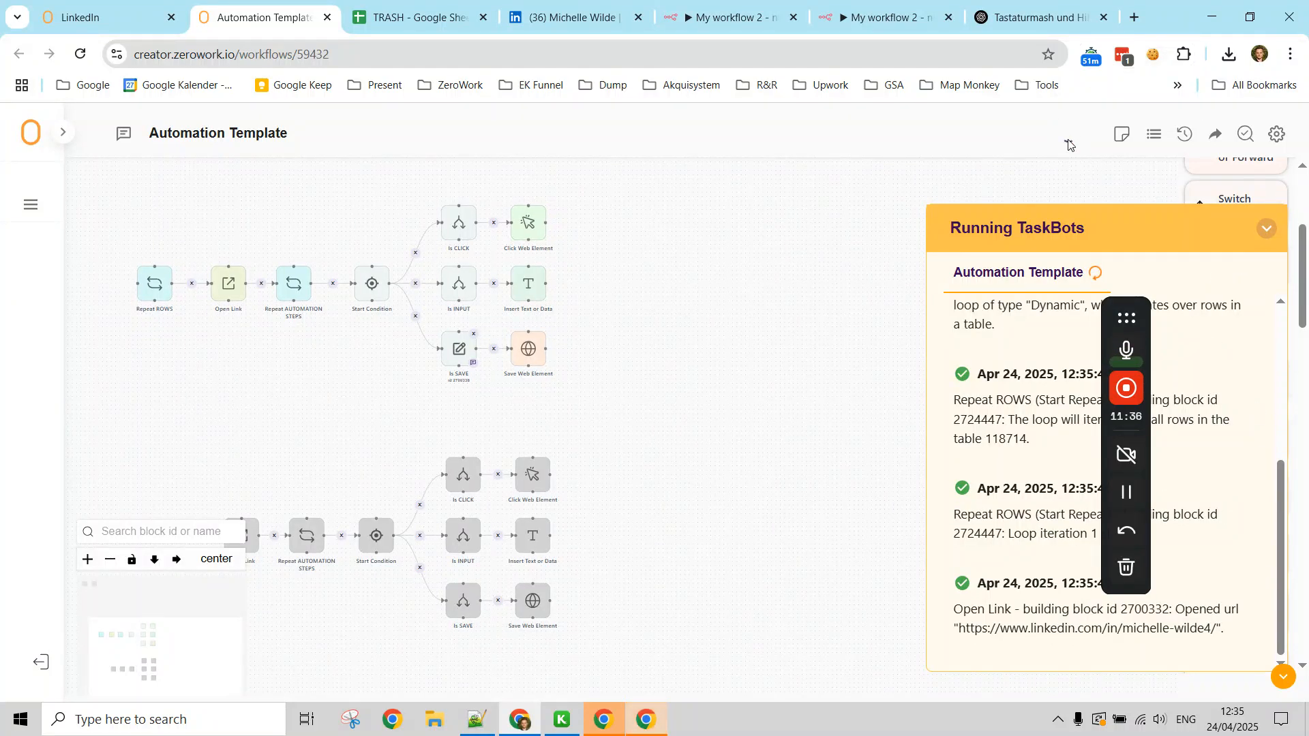
pyautogui.click(1266, 227)
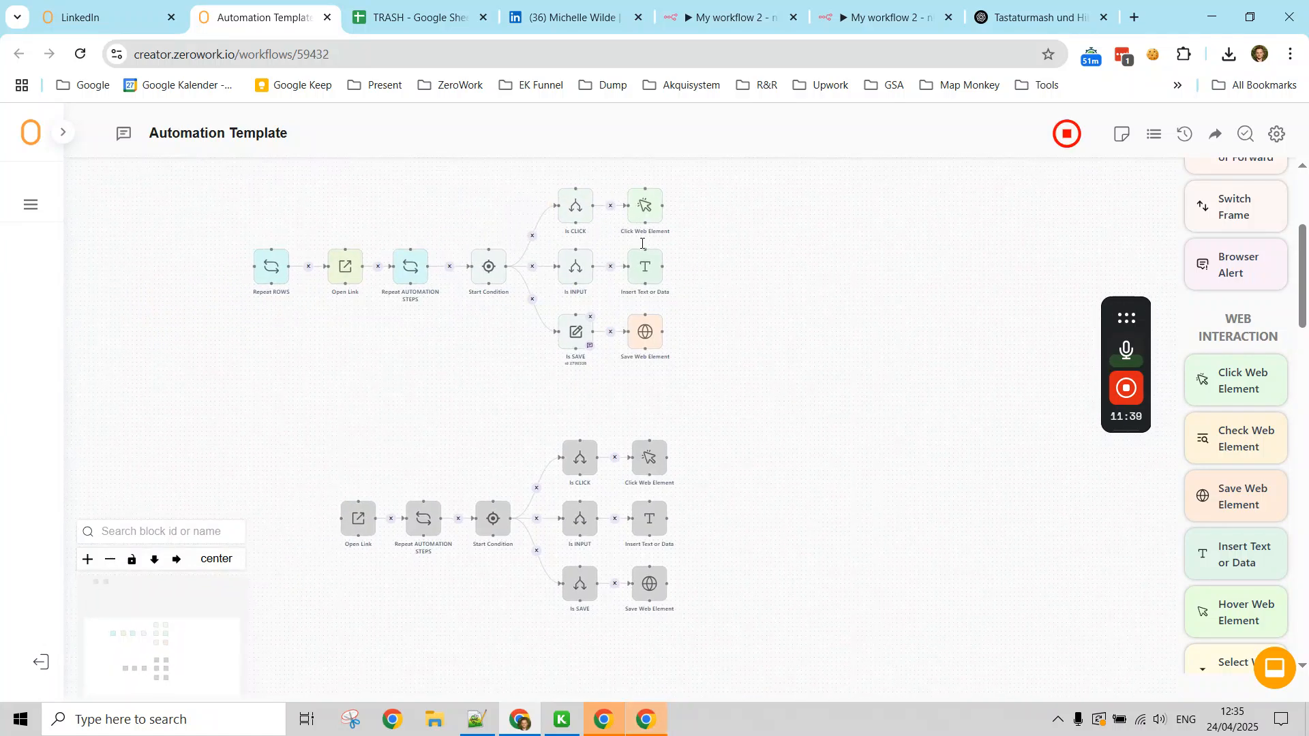
pyautogui.scroll(-3, 1247, 470)
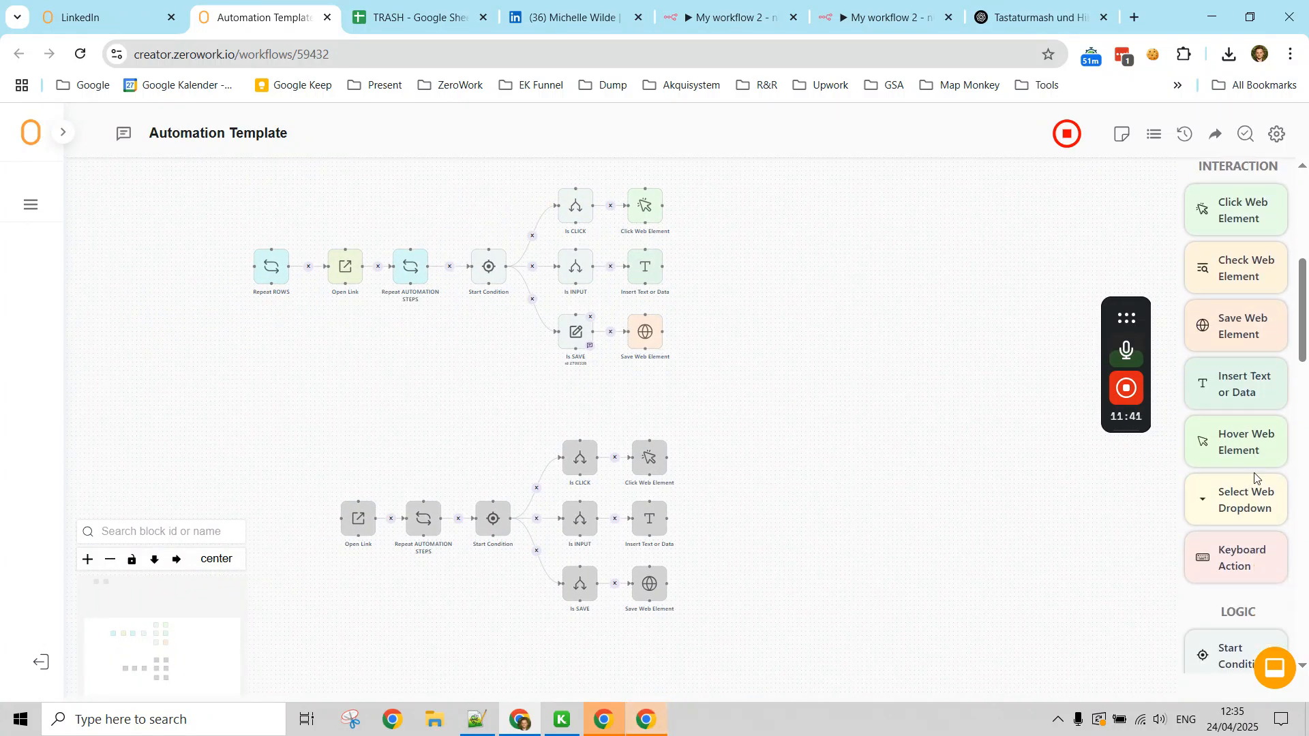
pyautogui.scroll(-1, 1254, 477)
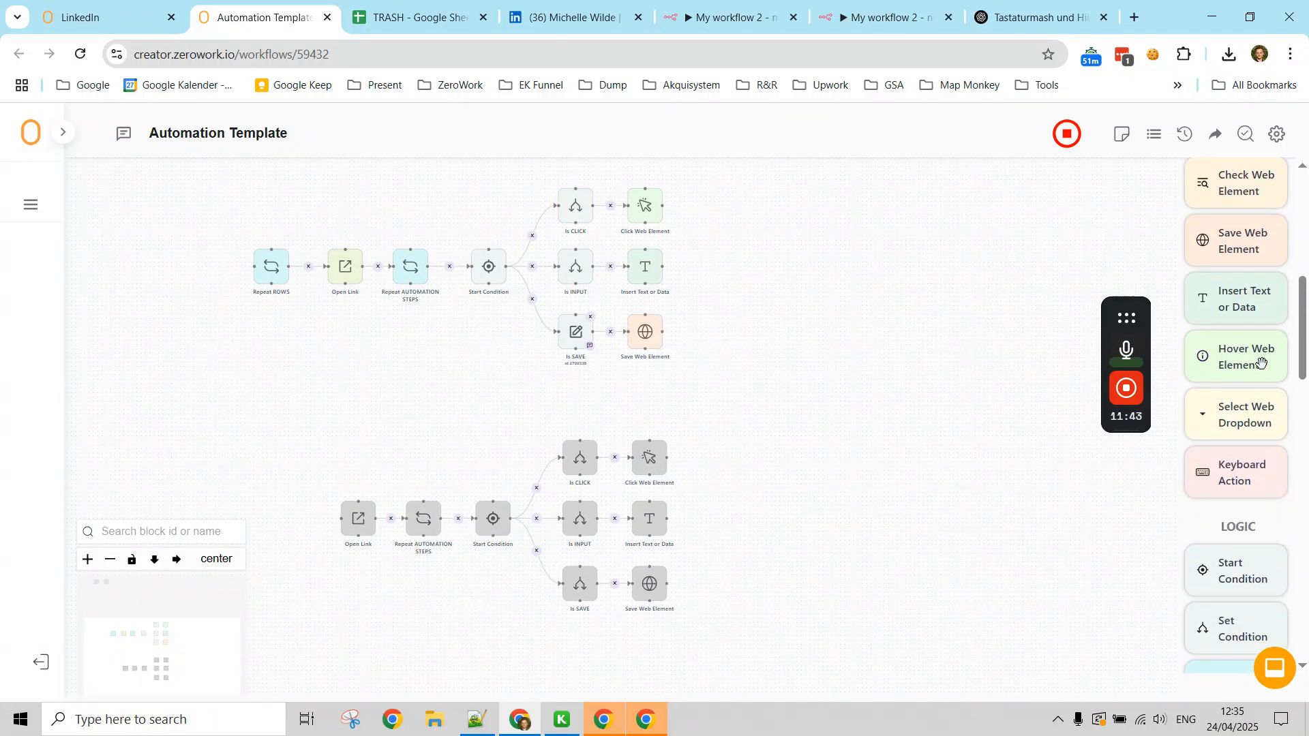
pyautogui.scroll(-1, 1261, 436)
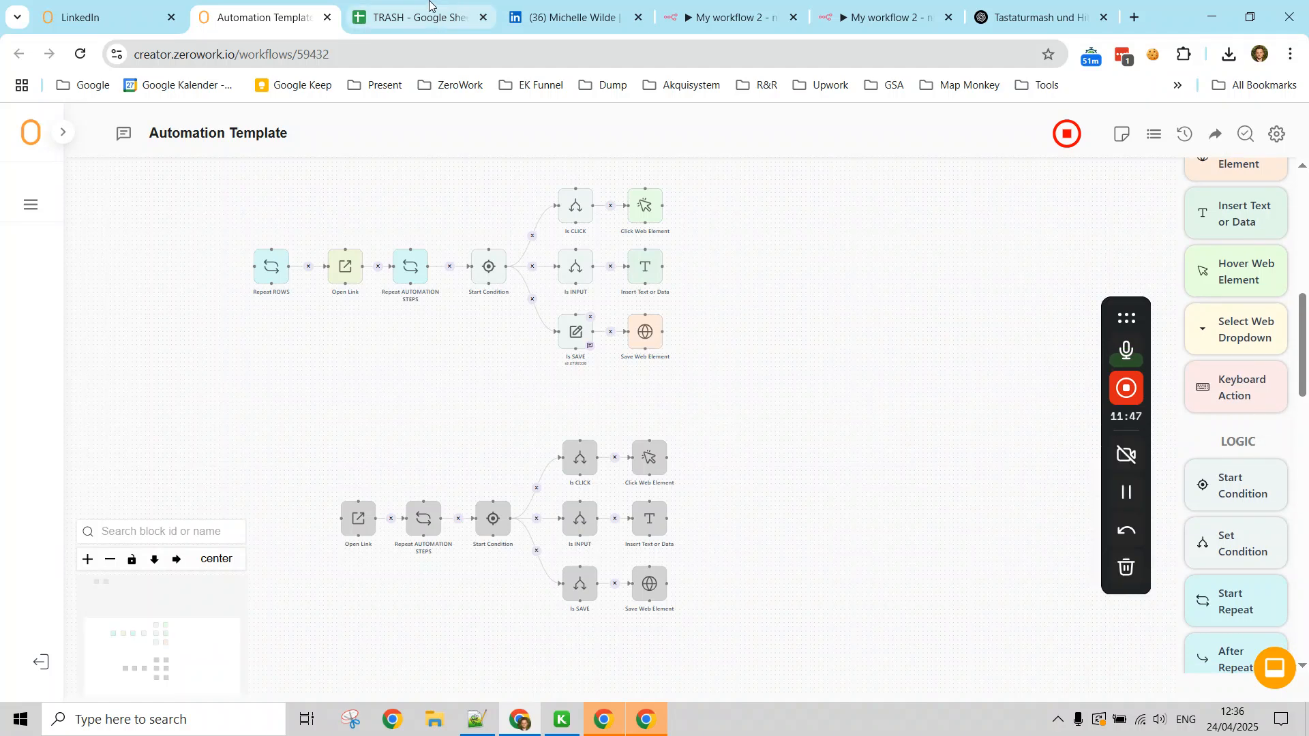
# - Switch to the ZWAutomation sheet and enter the actions "hover" in C8 and "keyboardection" in C9
pyautogui.click(416, 17)
pyautogui.click(217, 366)
pyautogui.write('hi')
pyautogui.write('over')
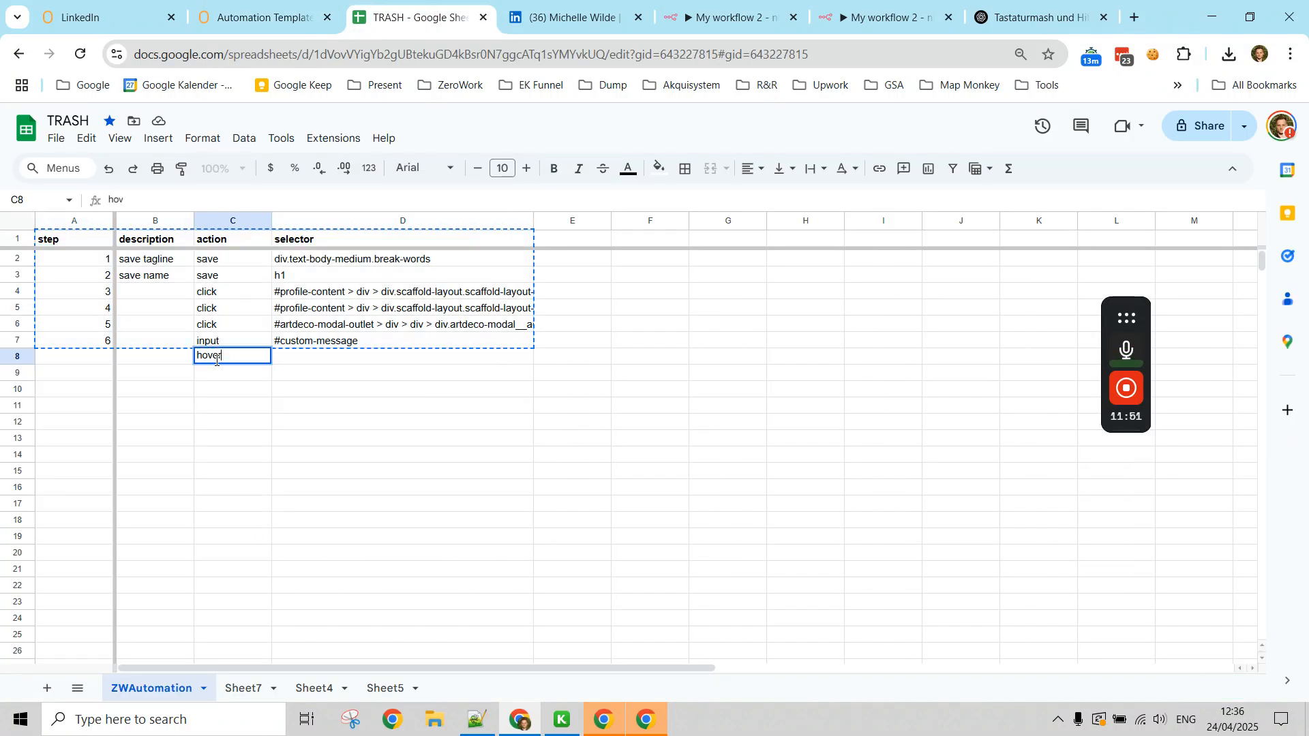
pyautogui.press('Return')
pyautogui.write('keyboardection')
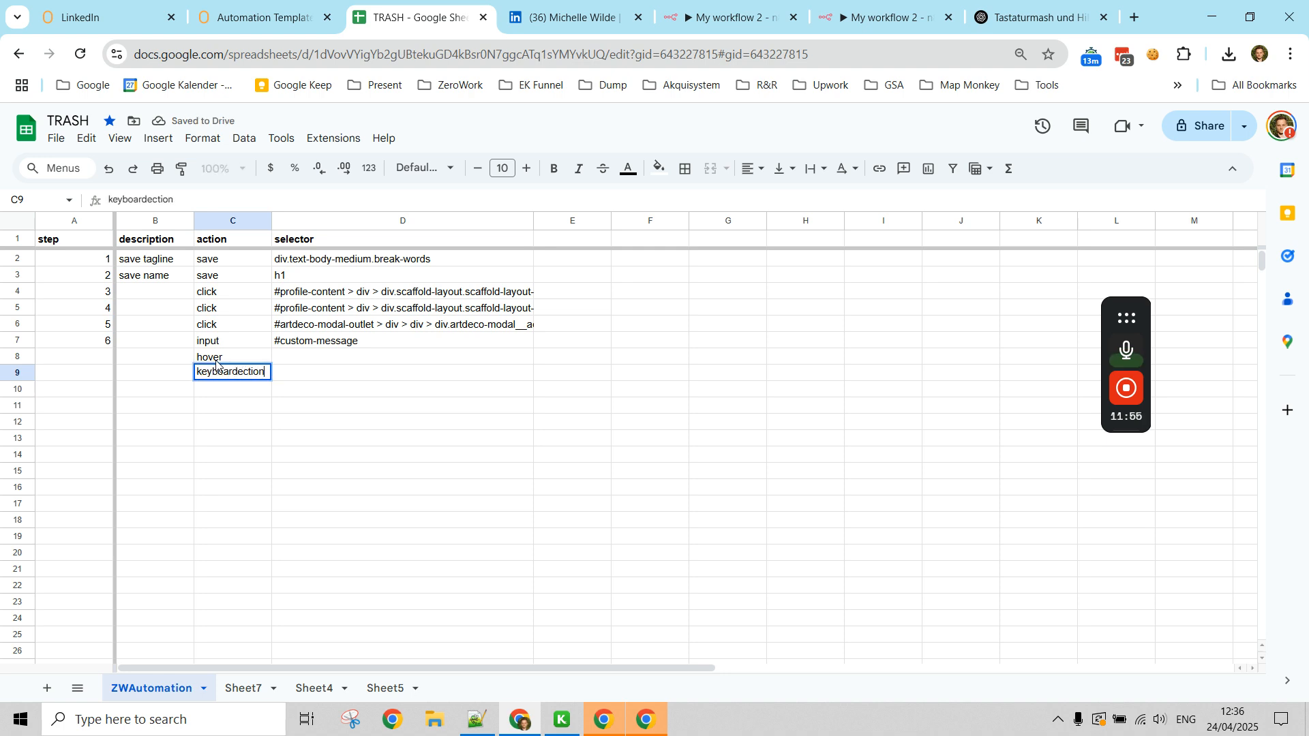
pyautogui.press('Return')
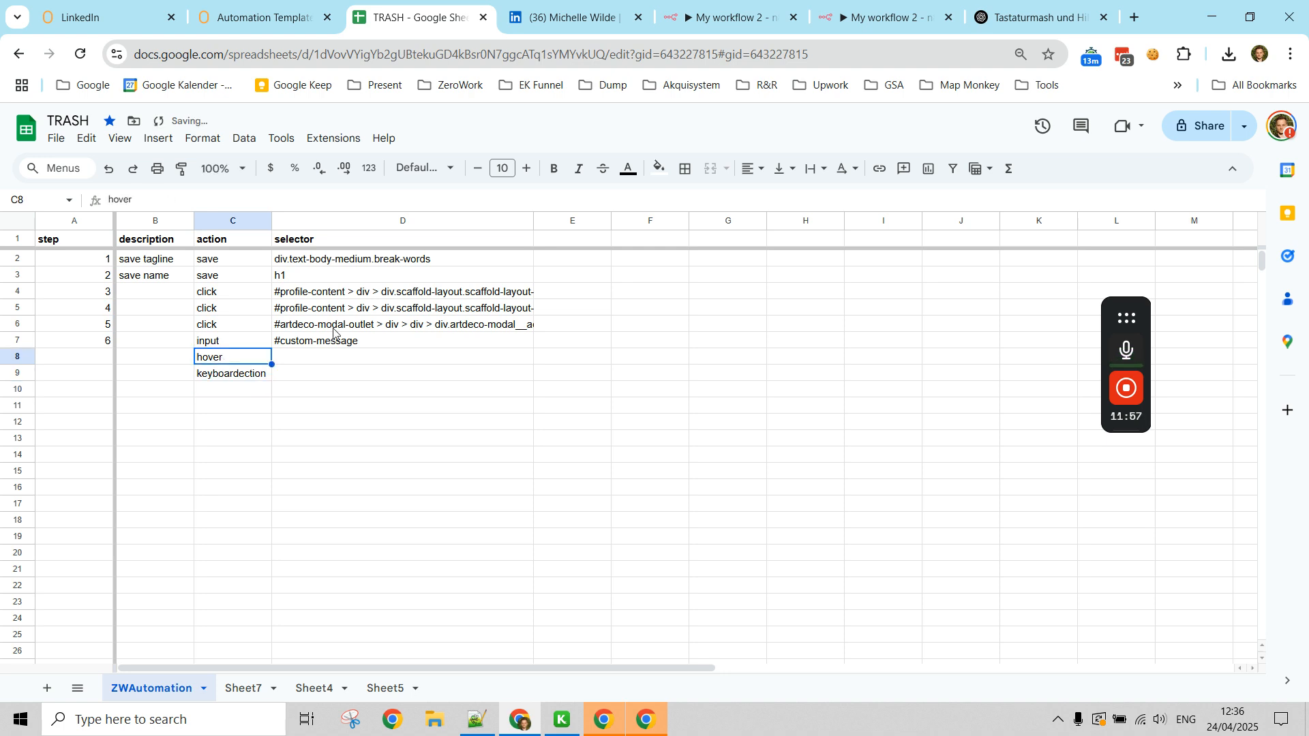
# - Switch to ZeroWork and add one Set Condition block on the empty canvas beside the upper workflow, deleting the duplicate
pyautogui.click(286, 18)
pyautogui.rightClick(524, 388)
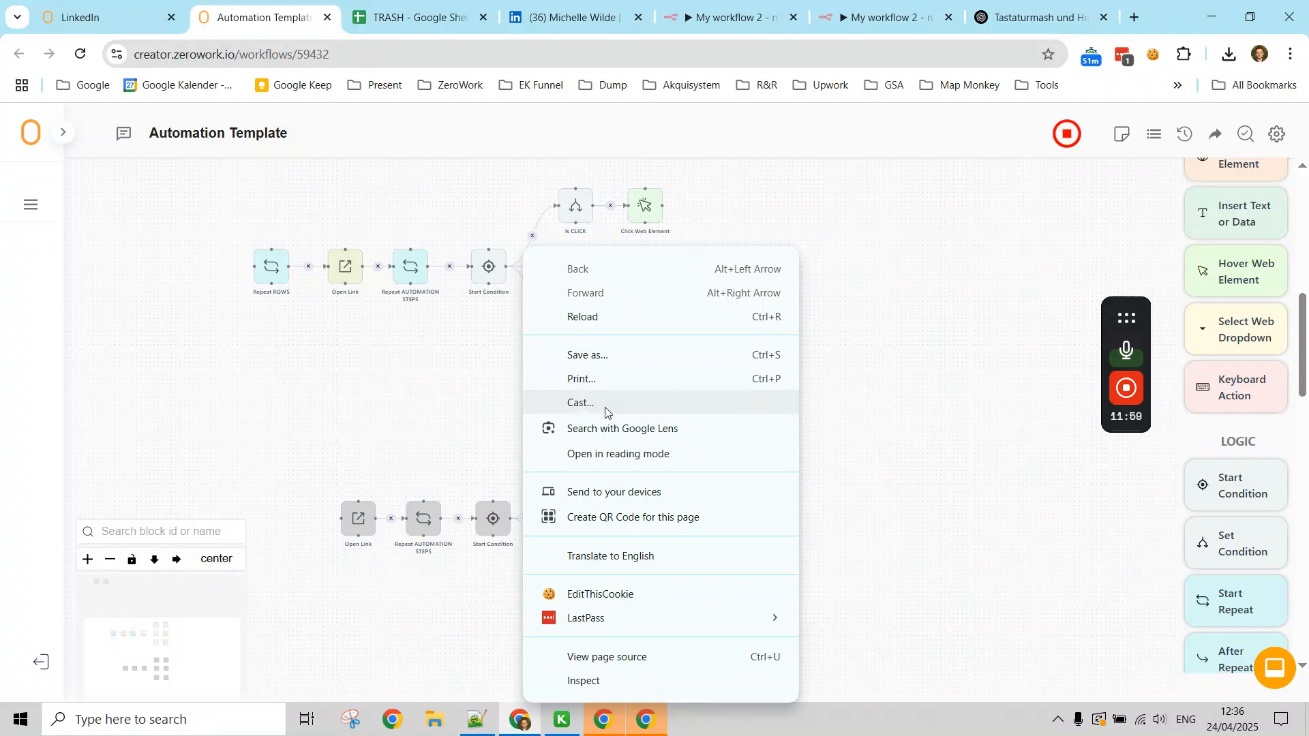
pyautogui.click(423, 377)
pyautogui.moveTo(1256, 530); pyautogui.dragTo(884, 375)
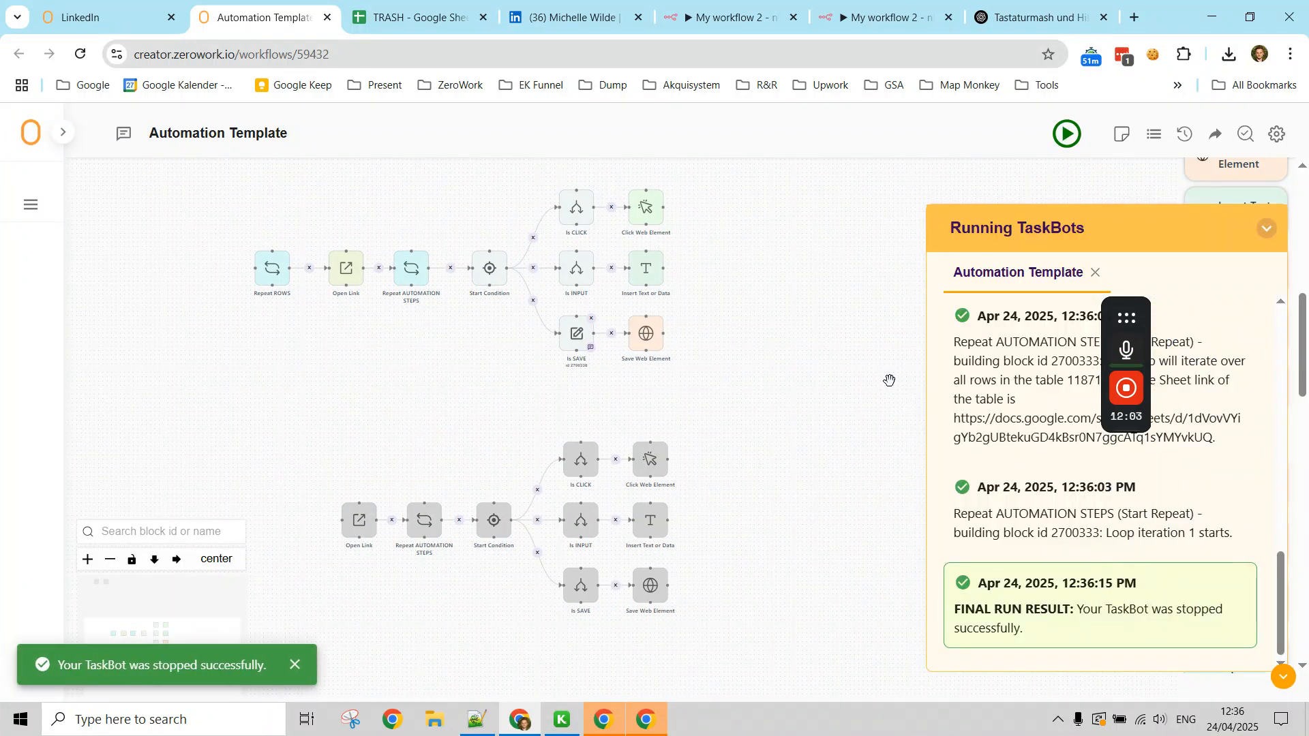
pyautogui.click(1266, 228)
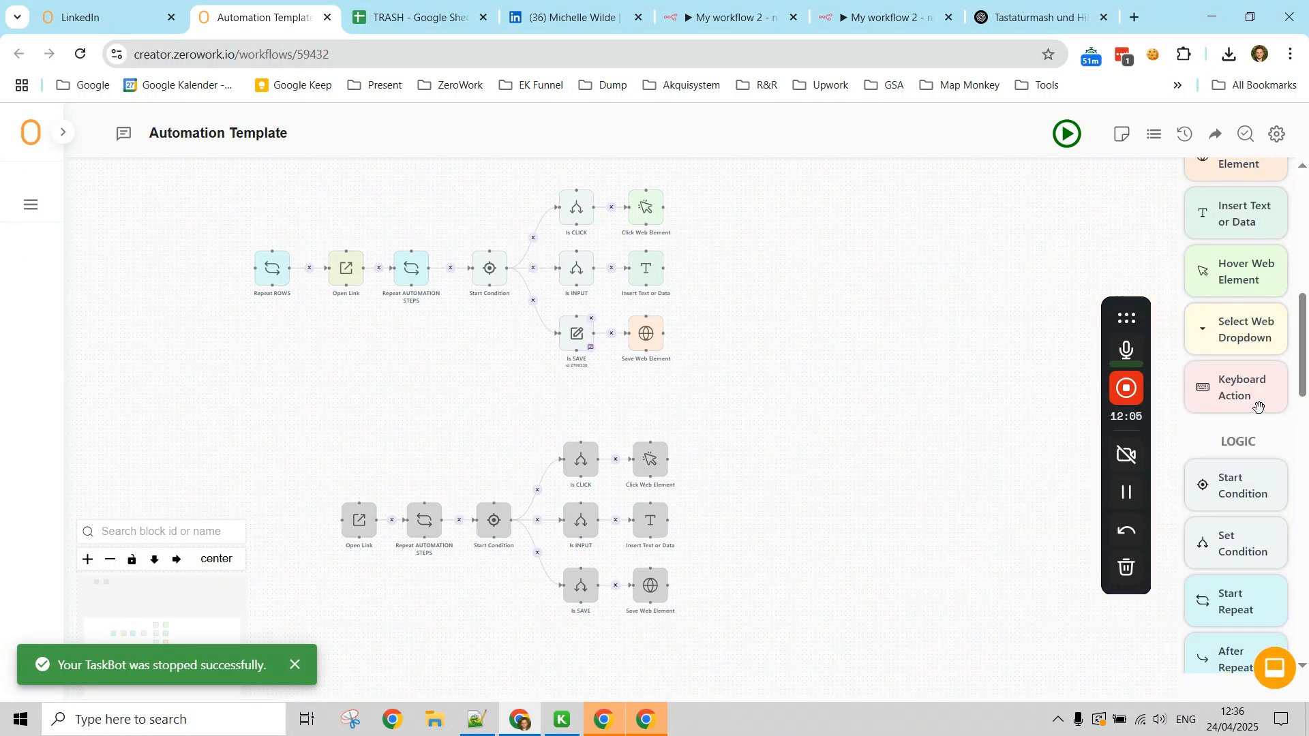
pyautogui.moveTo(1244, 525); pyautogui.dragTo(828, 340)
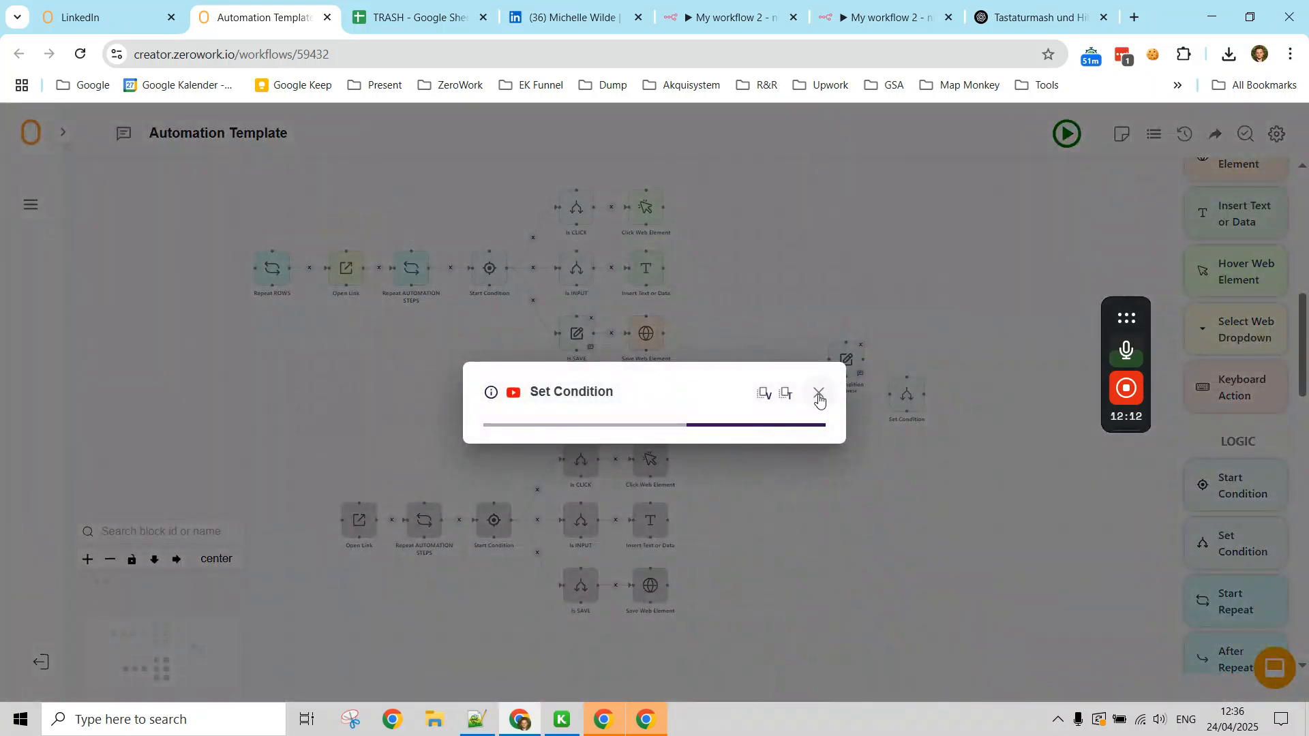
pyautogui.click(819, 395)
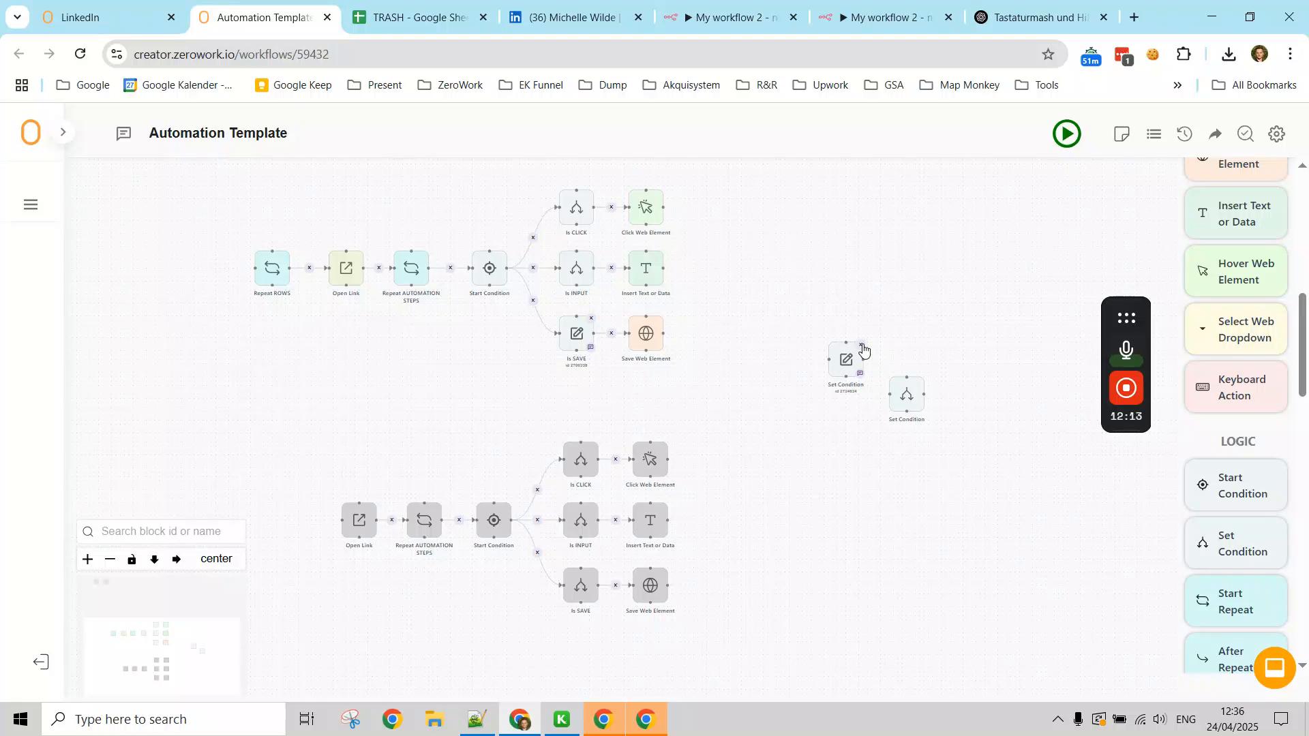
pyautogui.moveTo(849, 357); pyautogui.dragTo(909, 389)
# - Configure the new Set Condition block to compare with = against the value "hover" and save it
pyautogui.click(910, 390)
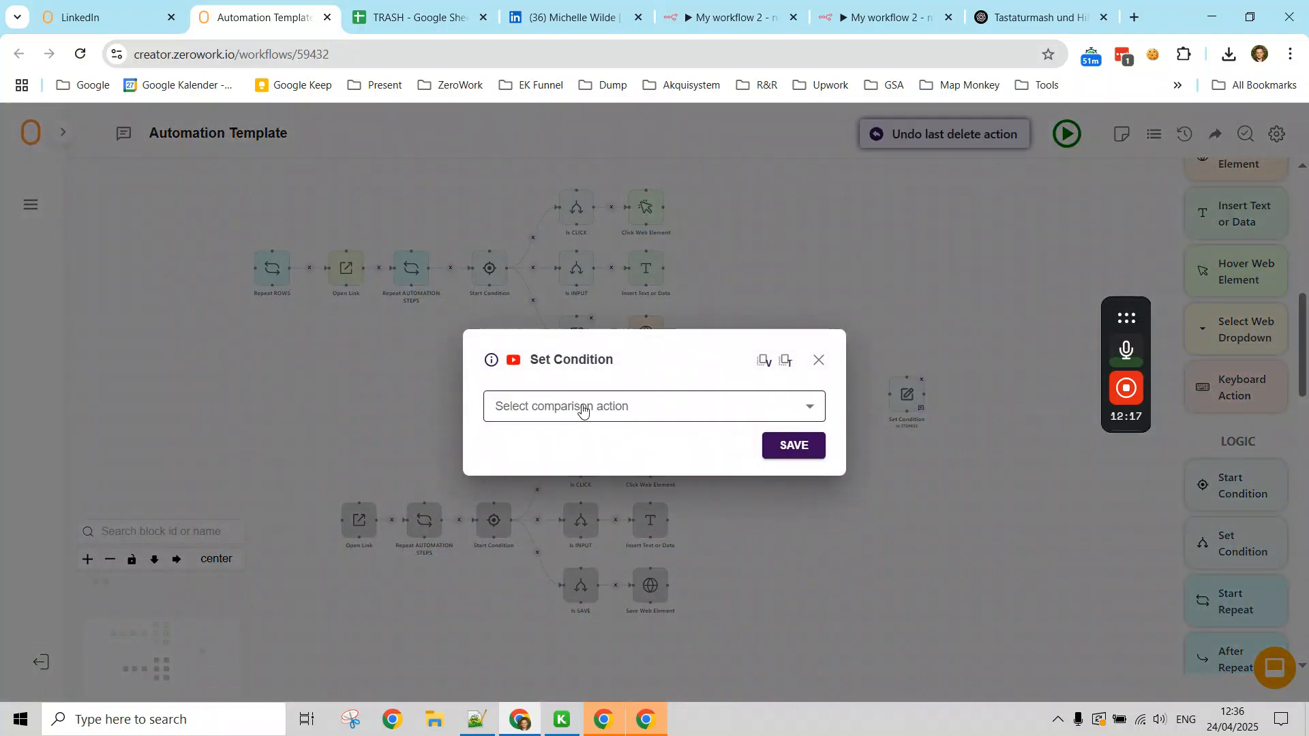
pyautogui.click(576, 407)
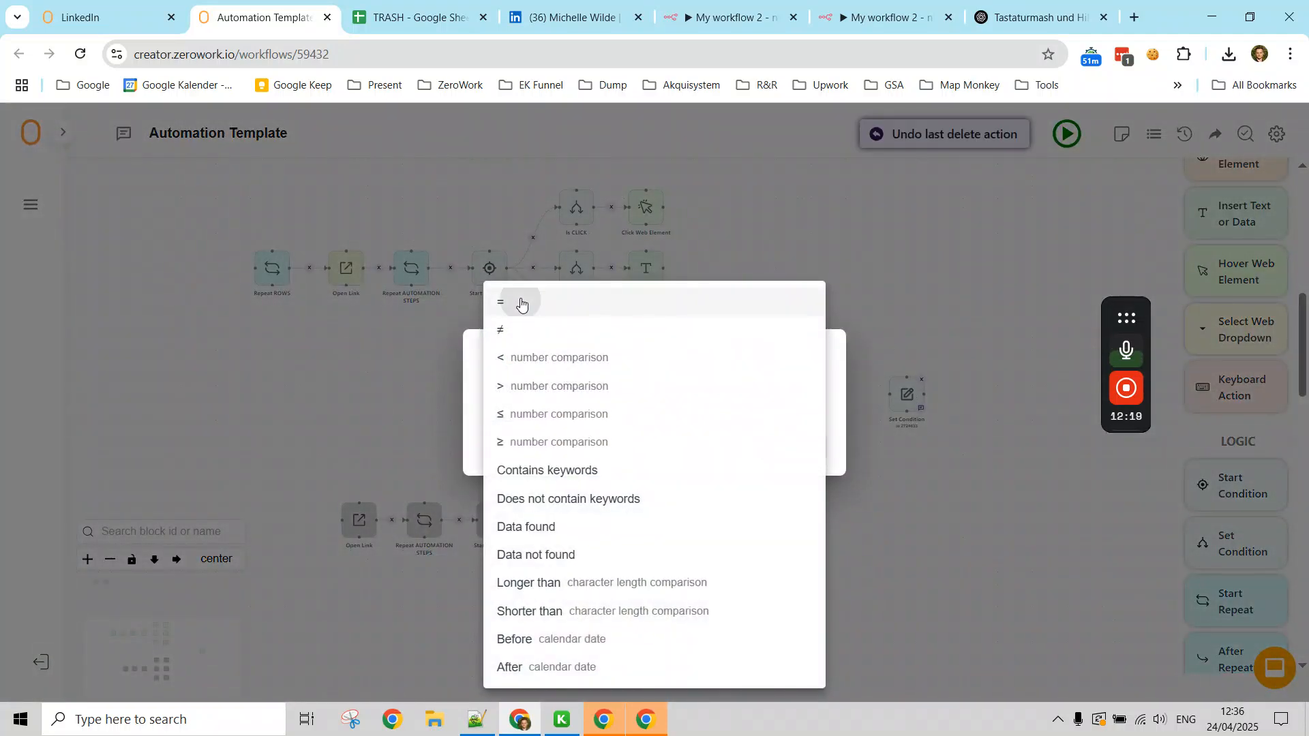
pyautogui.click(521, 304)
pyautogui.click(537, 420)
pyautogui.write('hover')
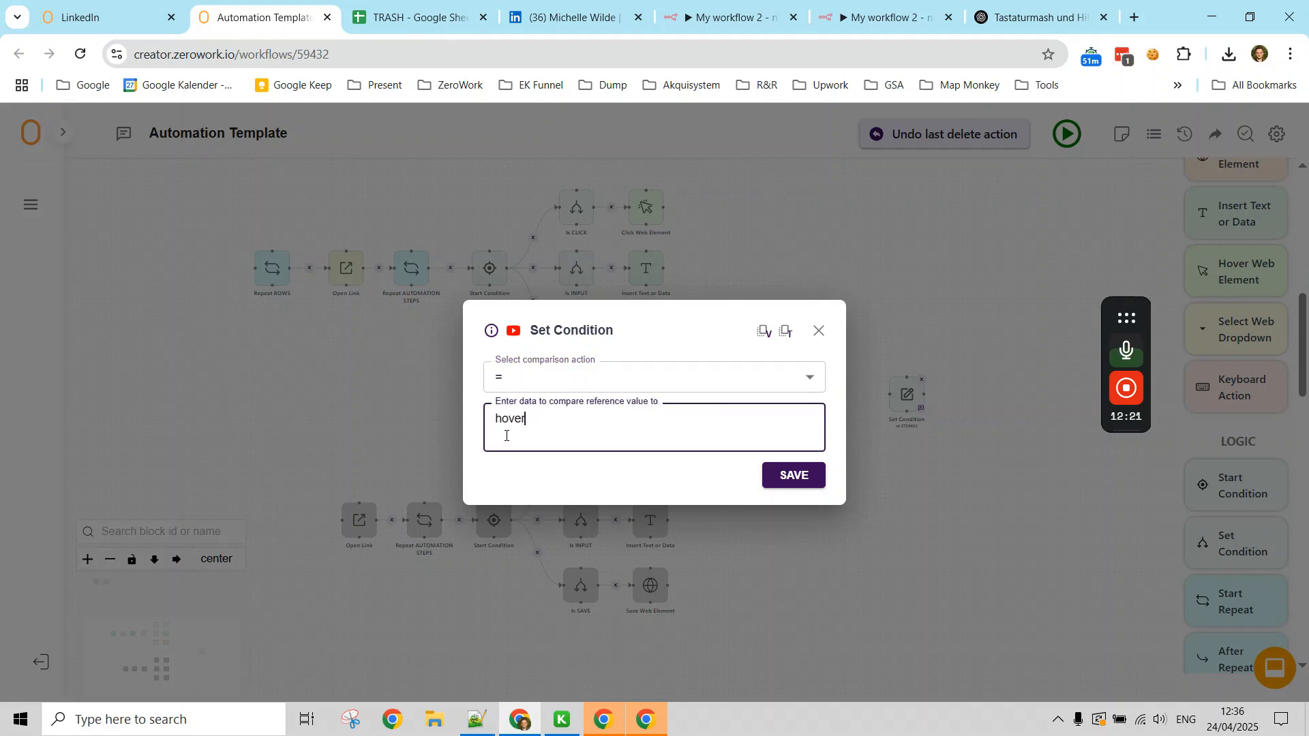
pyautogui.click(777, 475)
# - Place the new condition below Is SAVE, connect it from Start Condition, and attach a new Hover Web Element block to it
pyautogui.moveTo(892, 407); pyautogui.dragTo(562, 406)
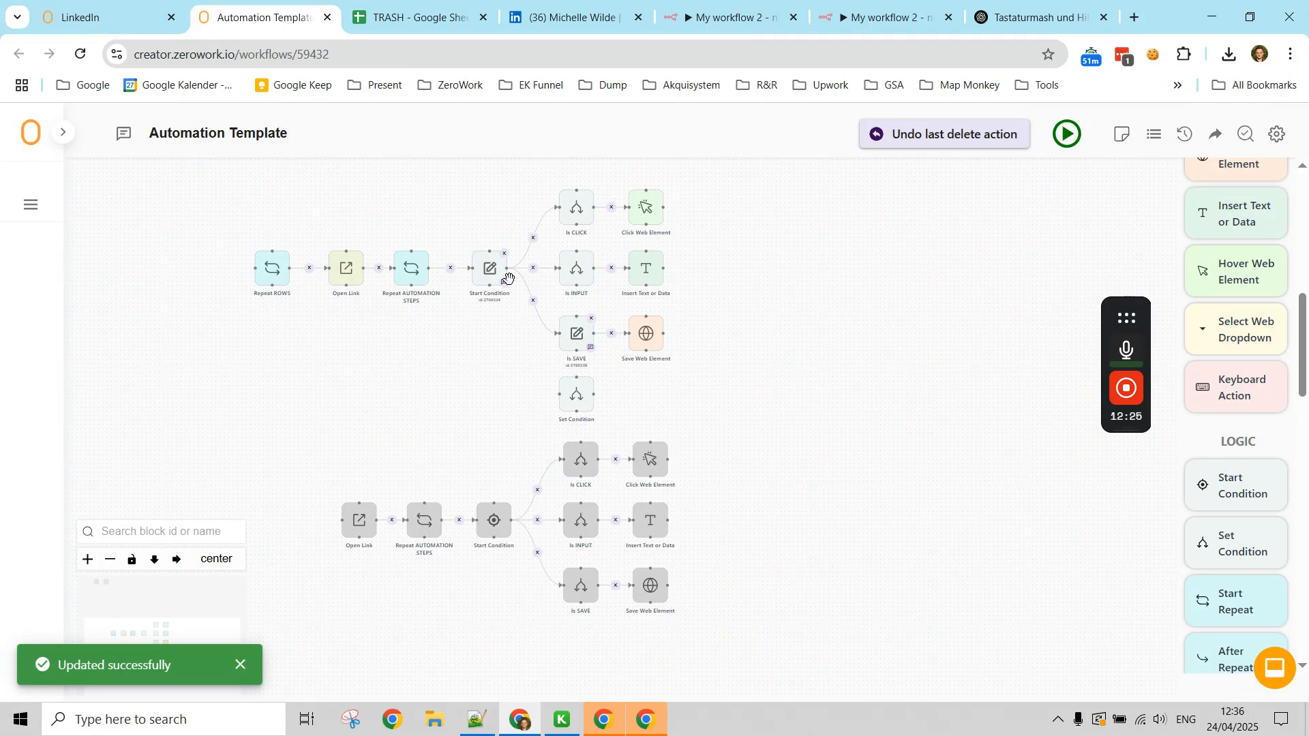
pyautogui.moveTo(507, 268); pyautogui.dragTo(558, 397)
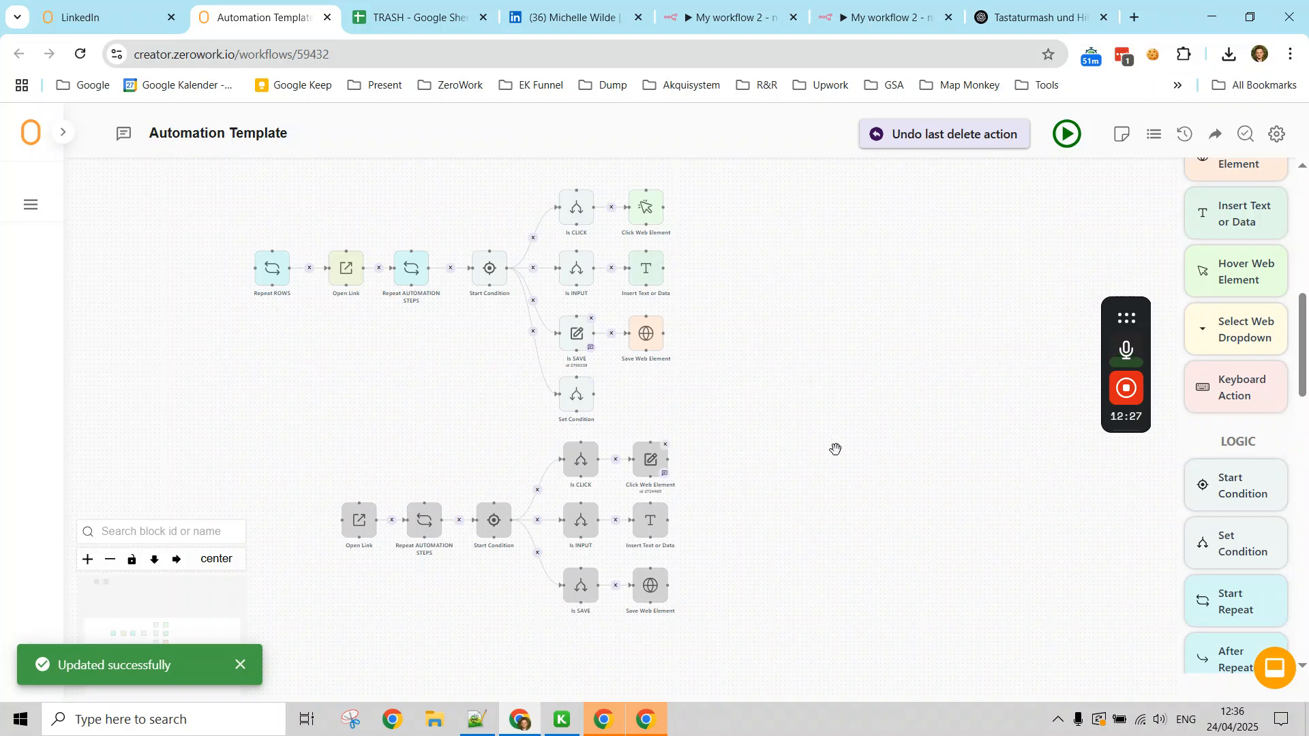
pyautogui.moveTo(1245, 272); pyautogui.dragTo(697, 403)
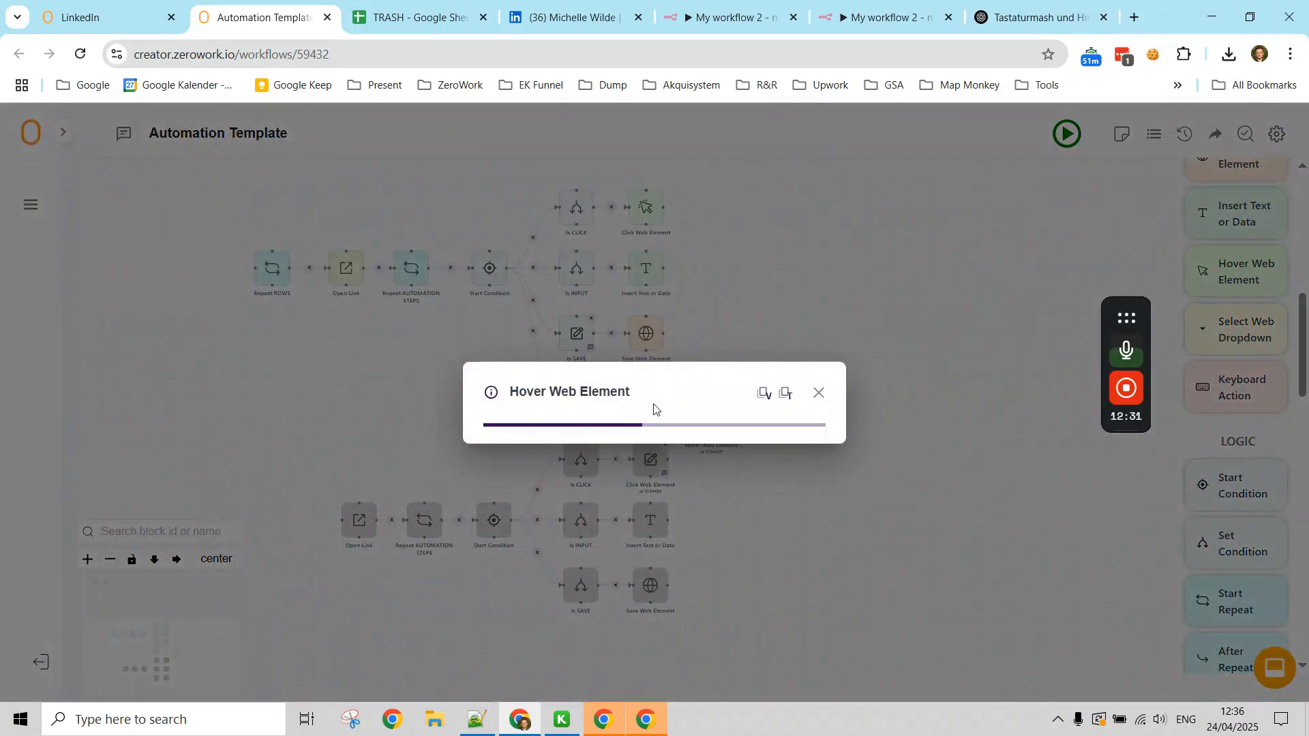
pyautogui.click(819, 317)
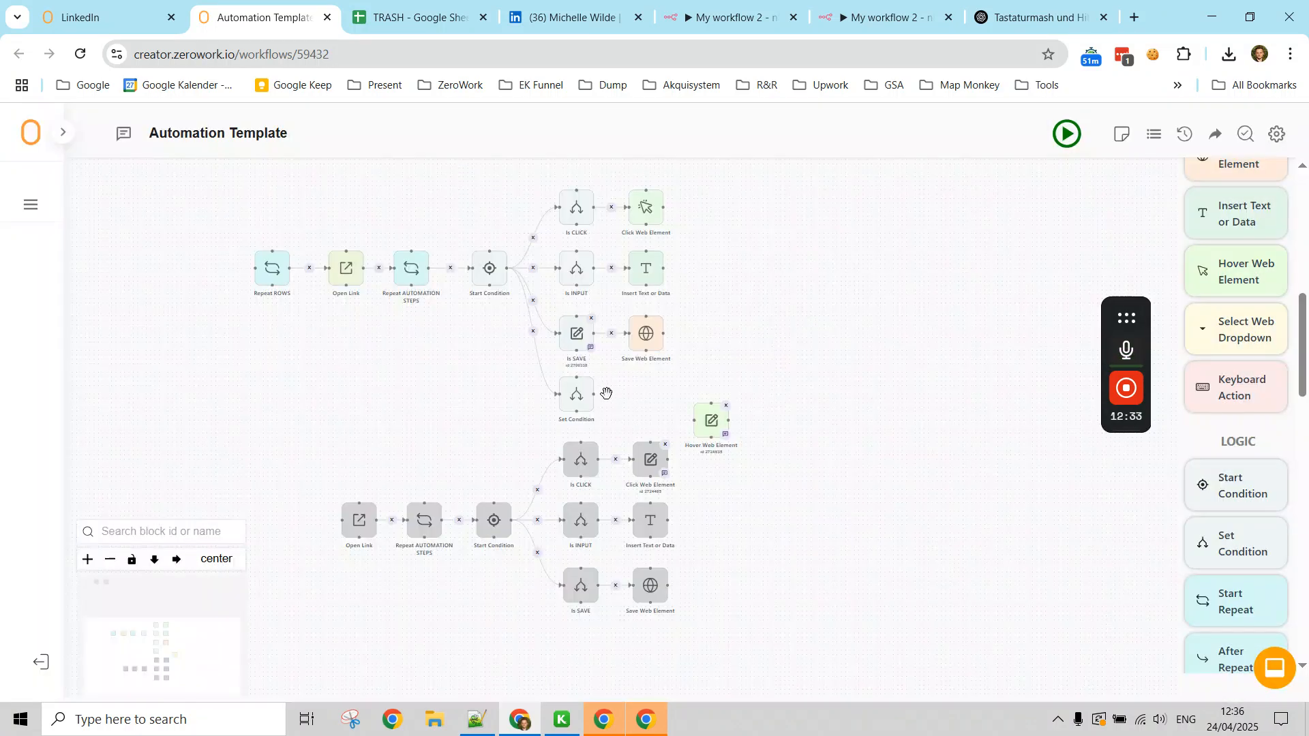
pyautogui.moveTo(594, 394)
pyautogui.mouseDown()
pyautogui.moveTo(713, 427)
pyautogui.moveTo(696, 421)
pyautogui.mouseUp()
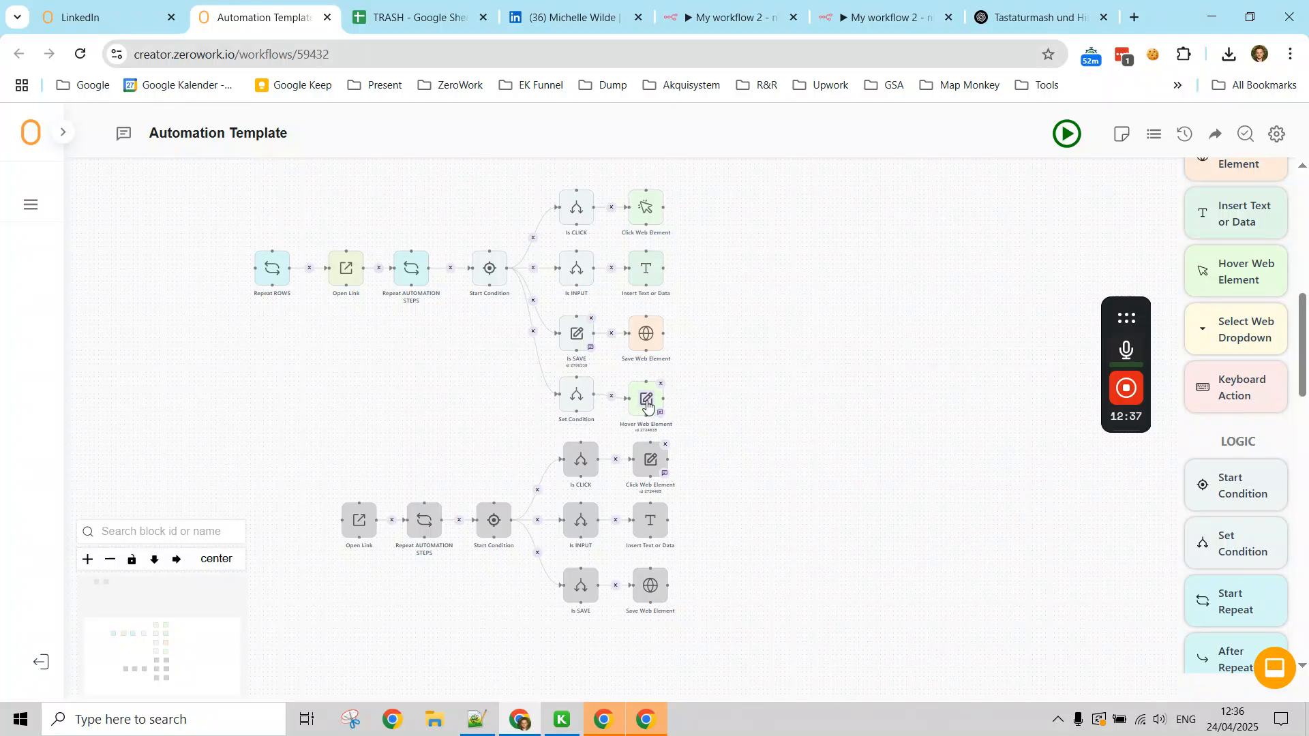
# - Set the Hover Web Element block's selector to the selector column of the ZW | TRASH table and save it
pyautogui.click(708, 421)
pyautogui.click(786, 316)
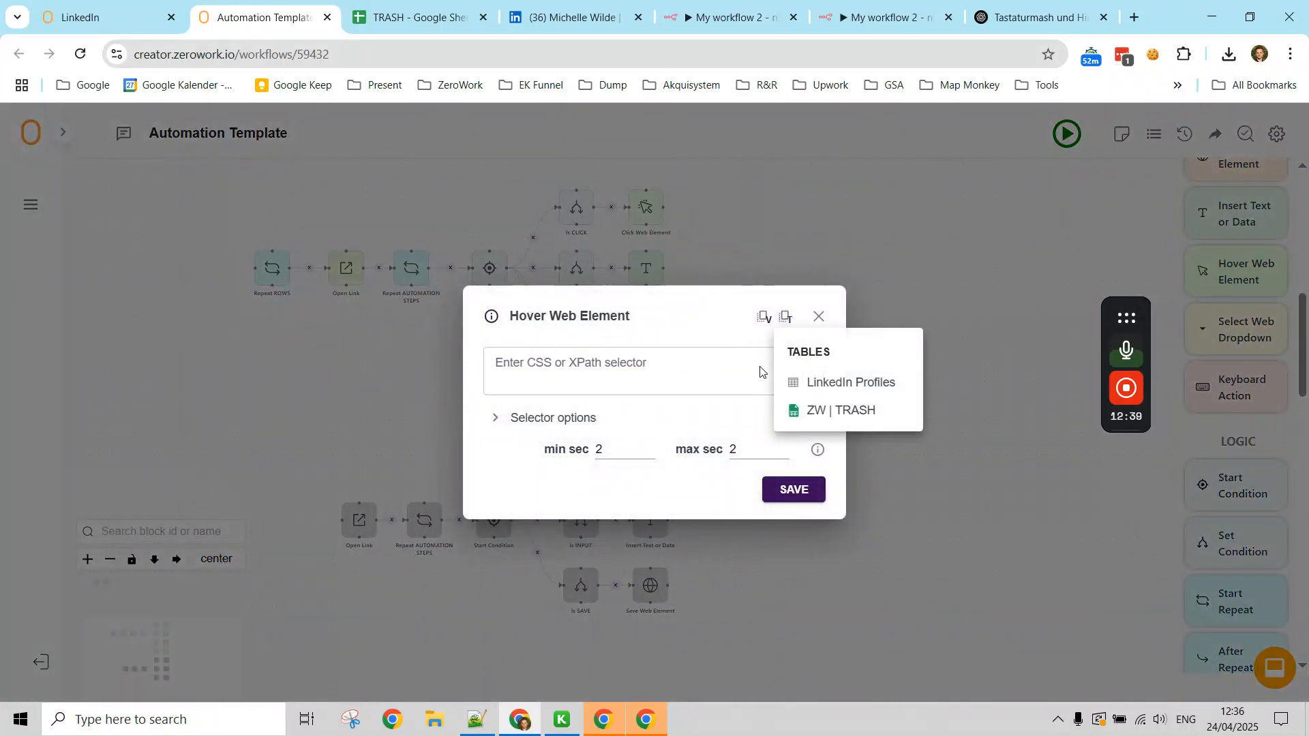
pyautogui.click(833, 411)
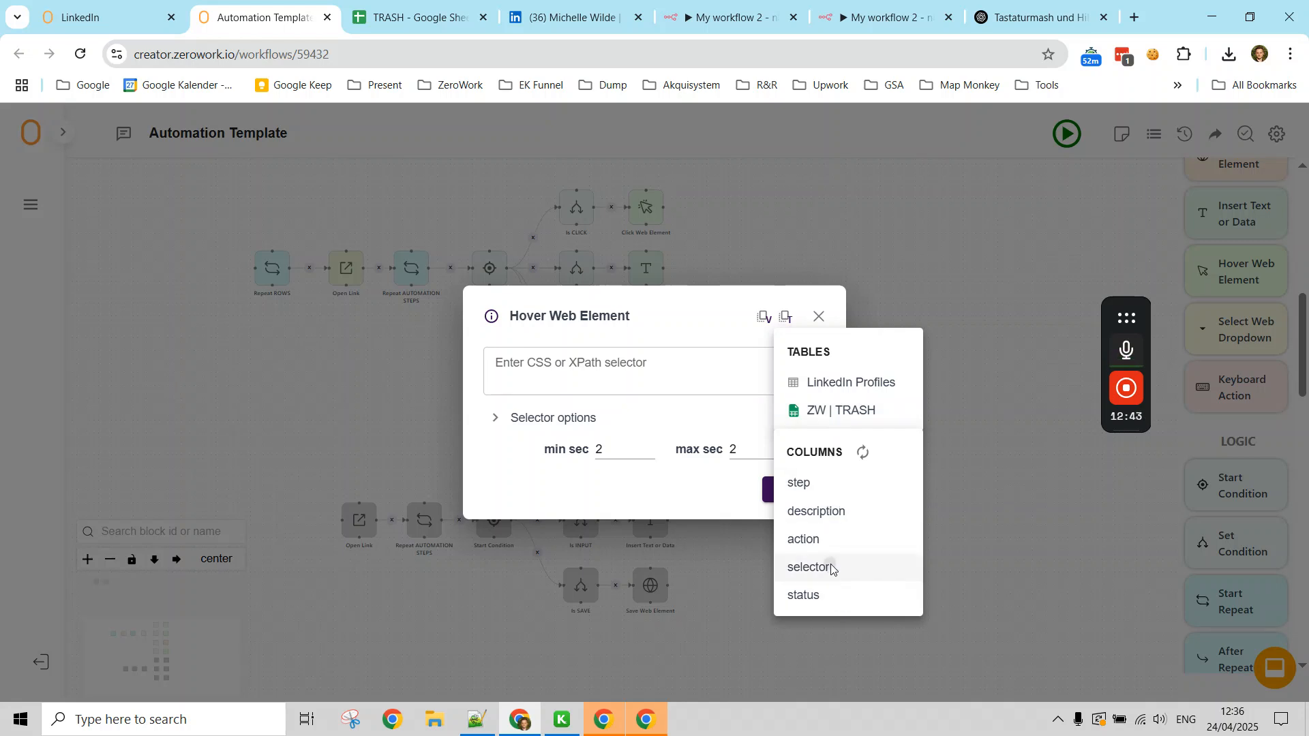
pyautogui.click(810, 567)
pyautogui.click(791, 488)
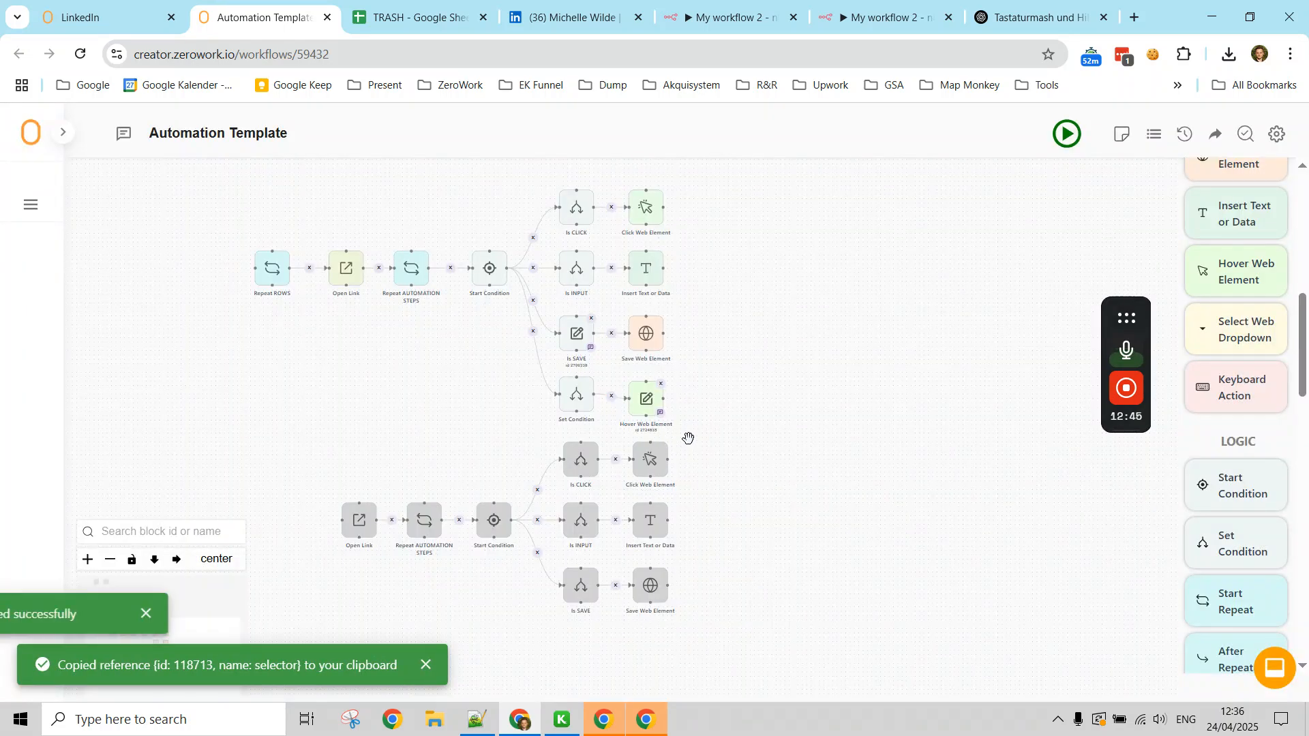
# - Check the added hover and keyboardection actions in the ZWAutomation sheet, and return to the ZeroWork template
pyautogui.click(416, 17)
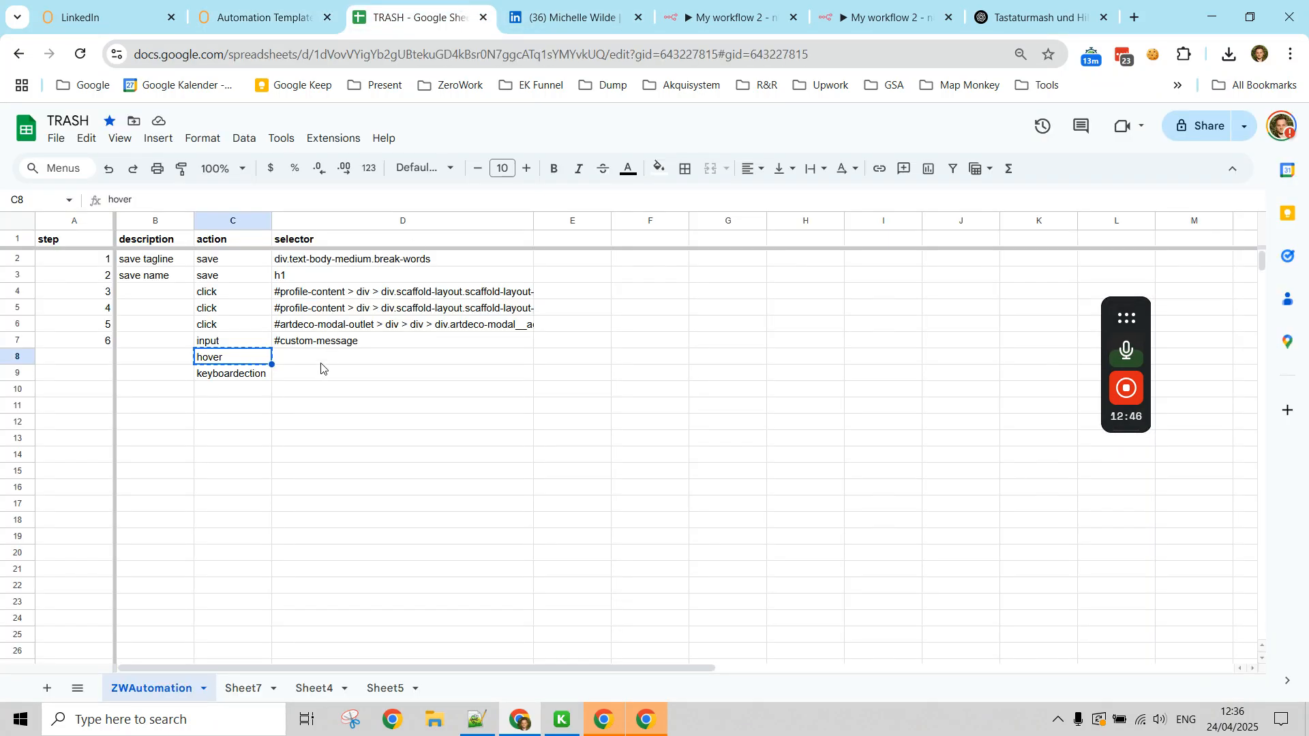
pyautogui.click(233, 390)
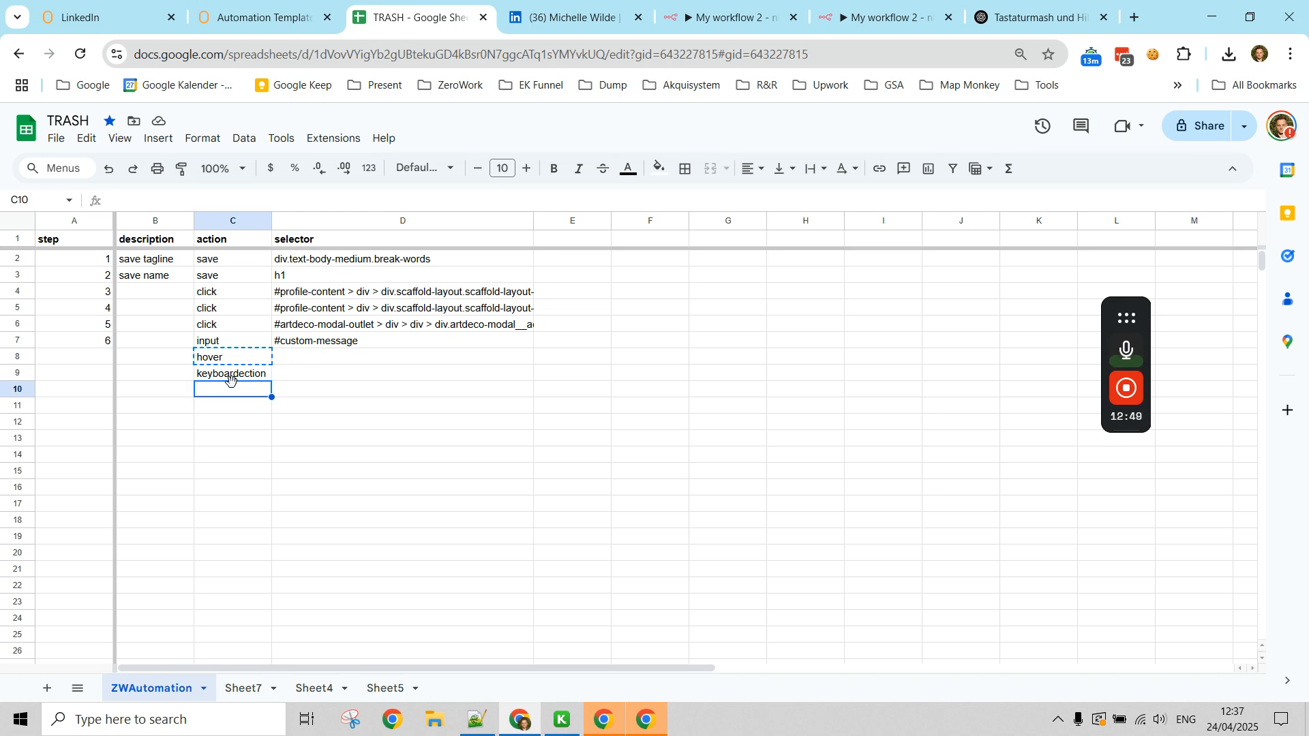
pyautogui.click(259, 17)
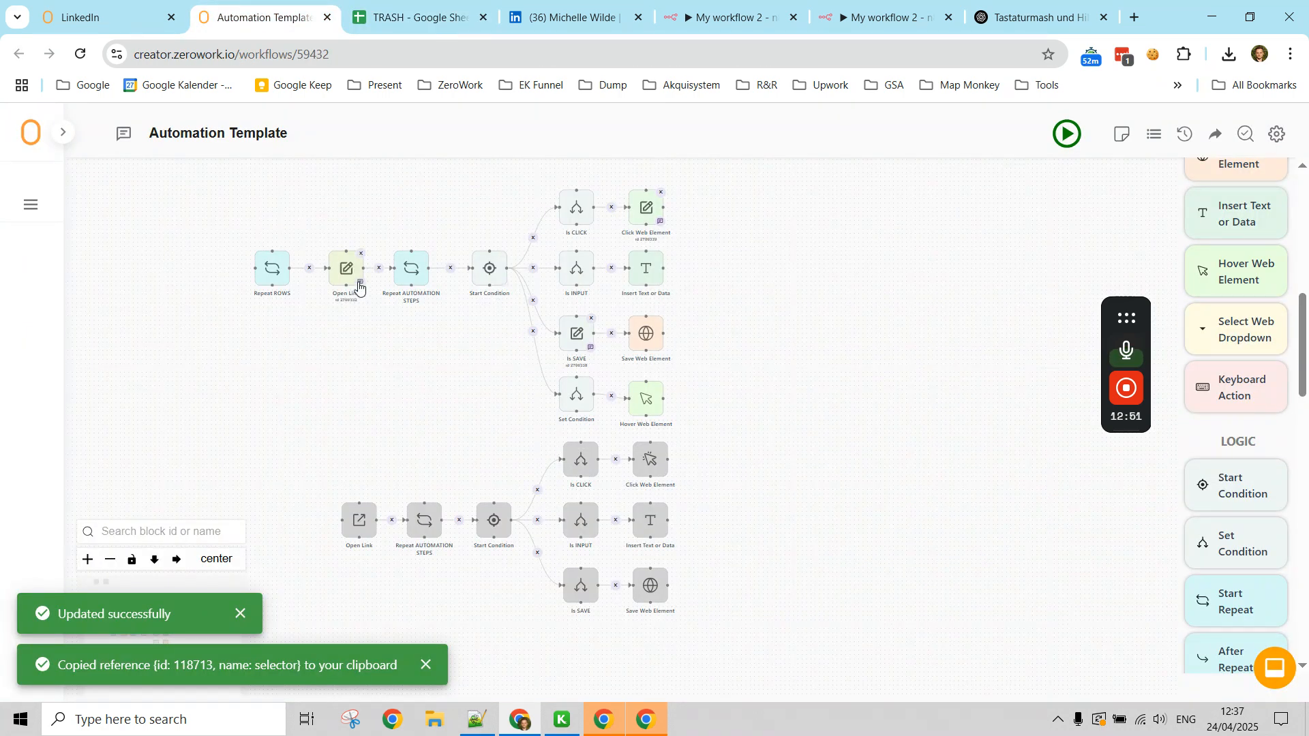
# - Switch to ChatGPT, highlight the random-text message in the open conversation, and return to the Automation Template in ZeroWork
pyautogui.hotkey('ctrl', 'v')
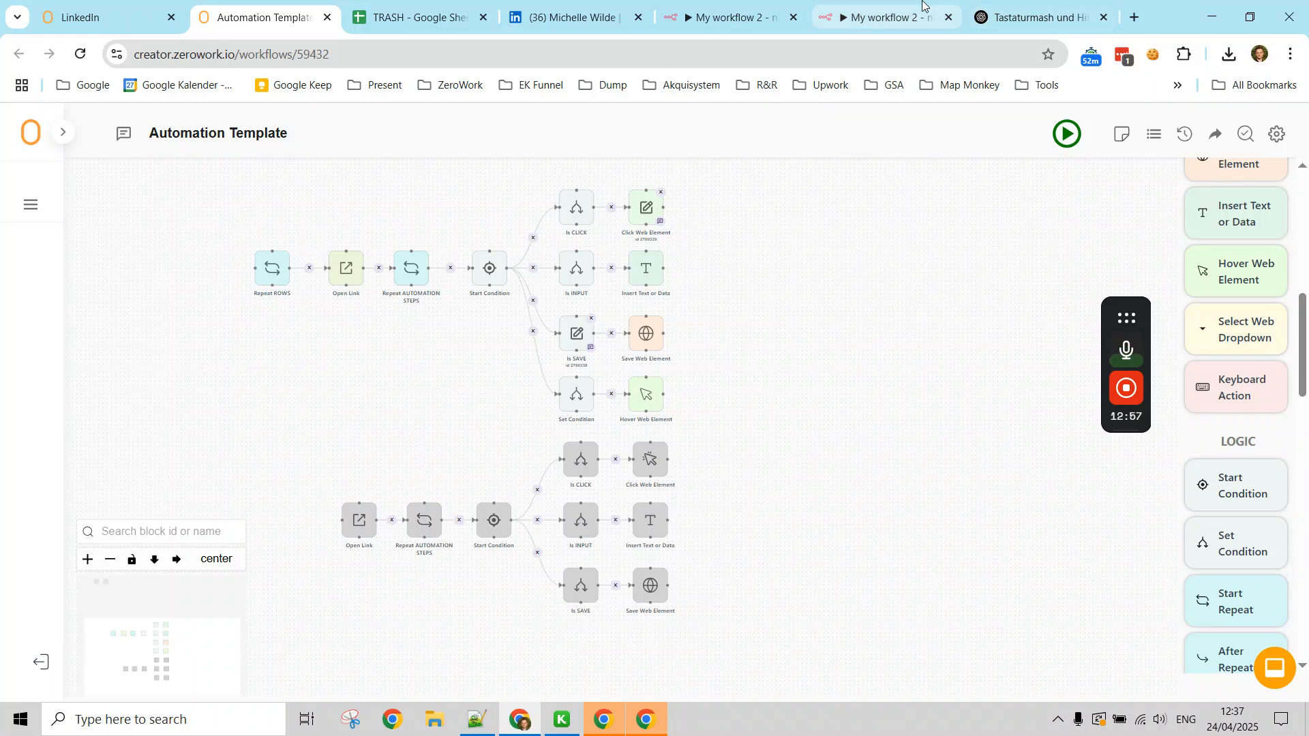
pyautogui.moveTo(924, 6)
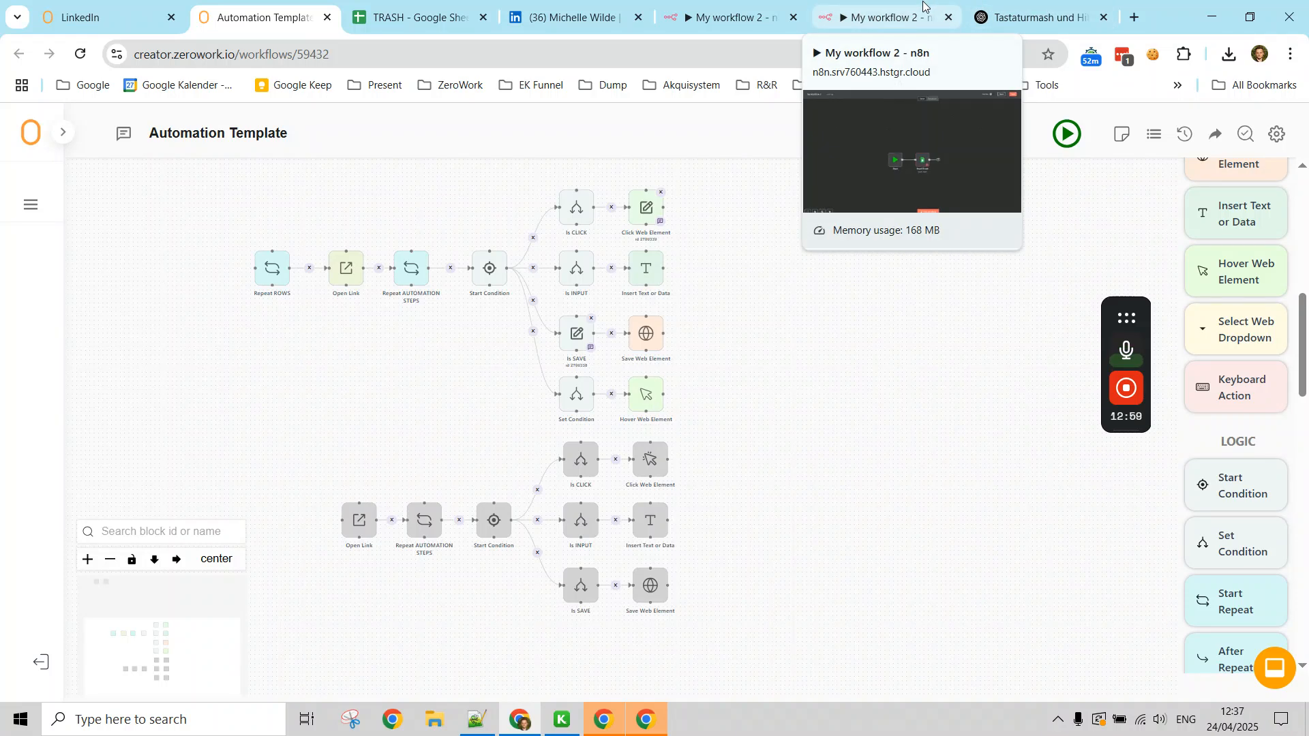
pyautogui.click(1026, 10)
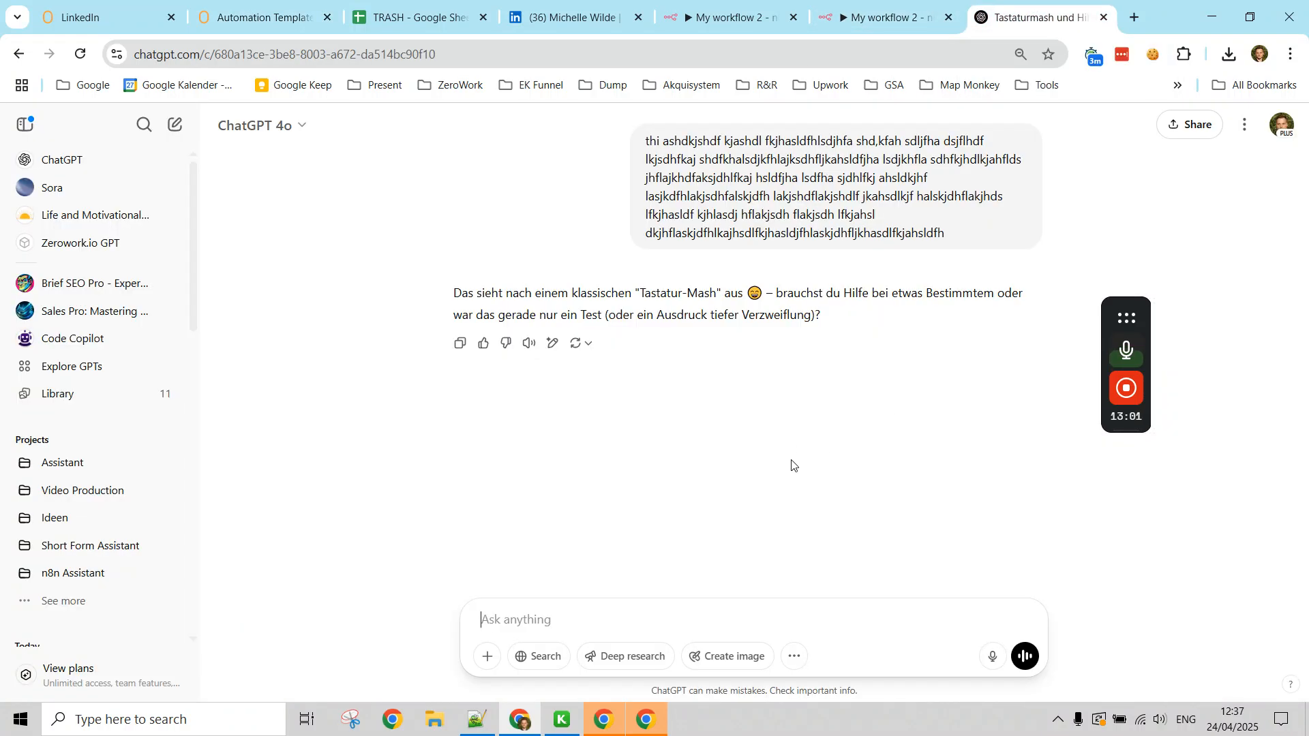
pyautogui.moveTo(643, 146); pyautogui.dragTo(942, 261)
pyautogui.click(913, 436)
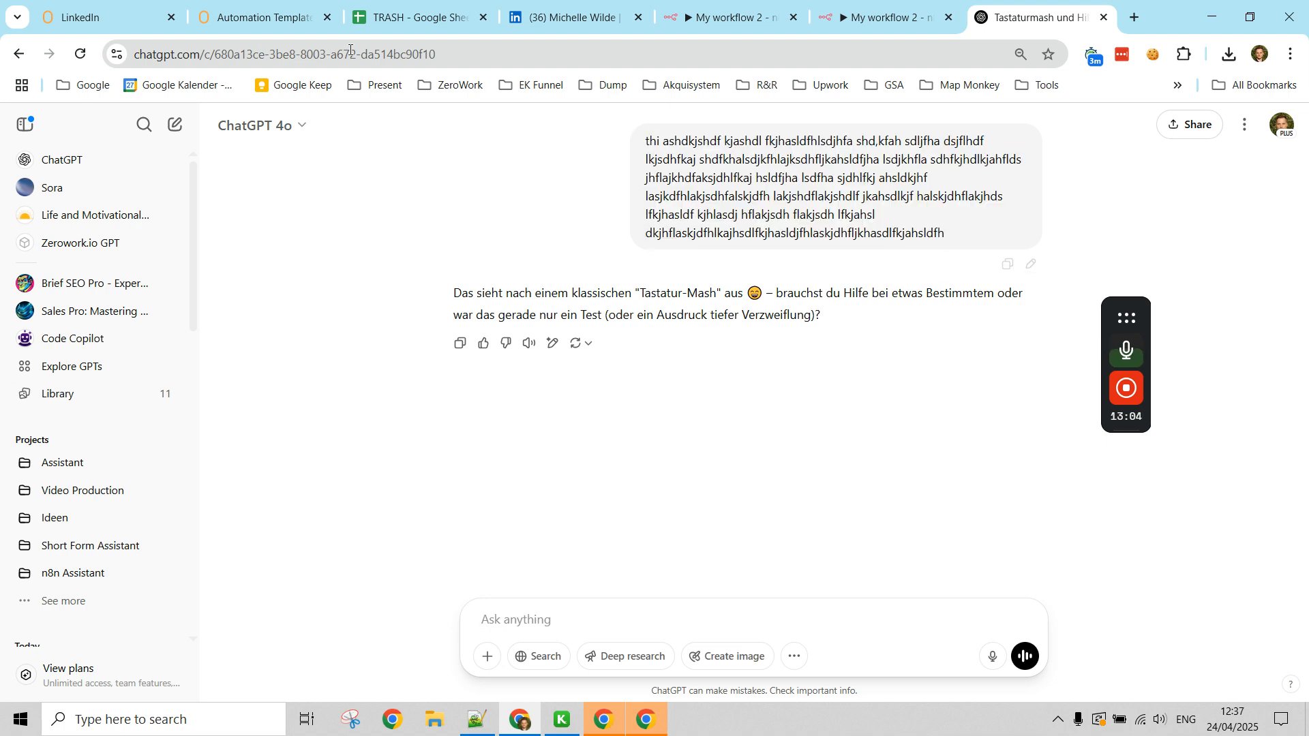
pyautogui.click(256, 6)
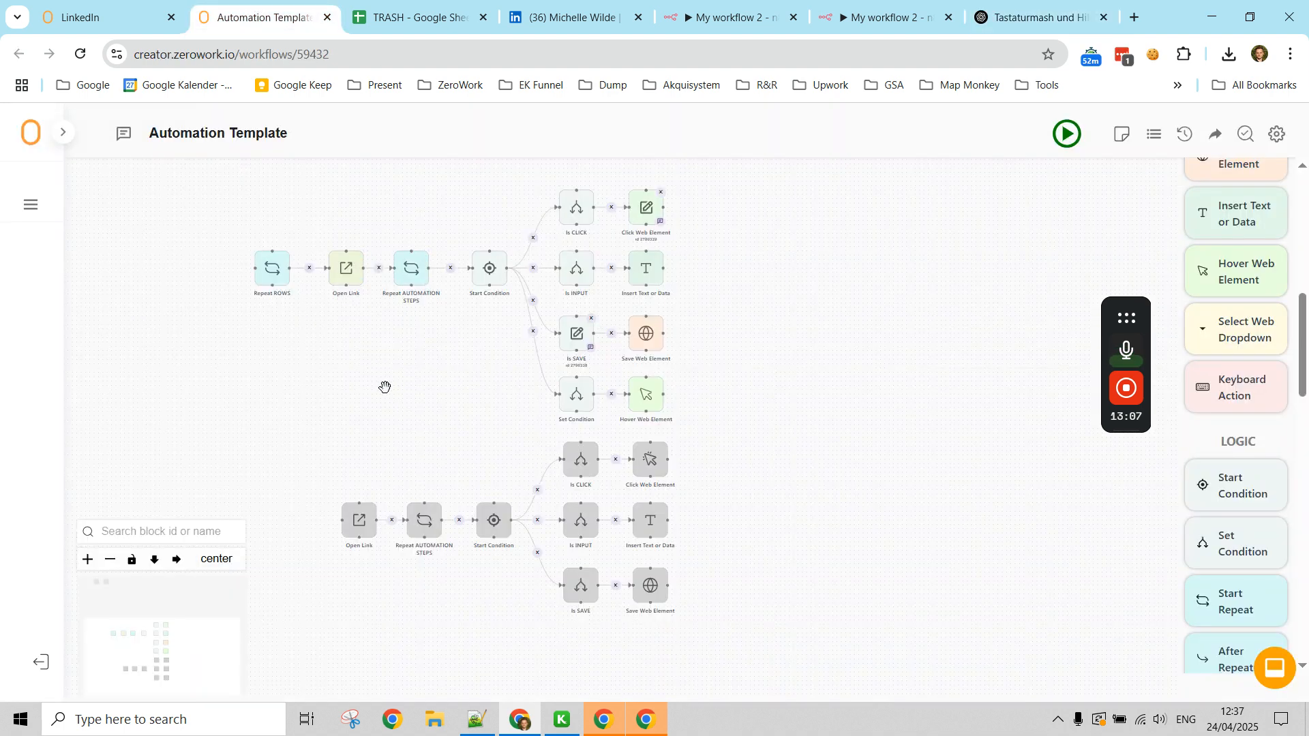
# - Look over the block layout of the LinkedIn workflow and switch to the TRASH spreadsheet
pyautogui.click(129, 12)
pyautogui.scroll(-3, 436, 340)
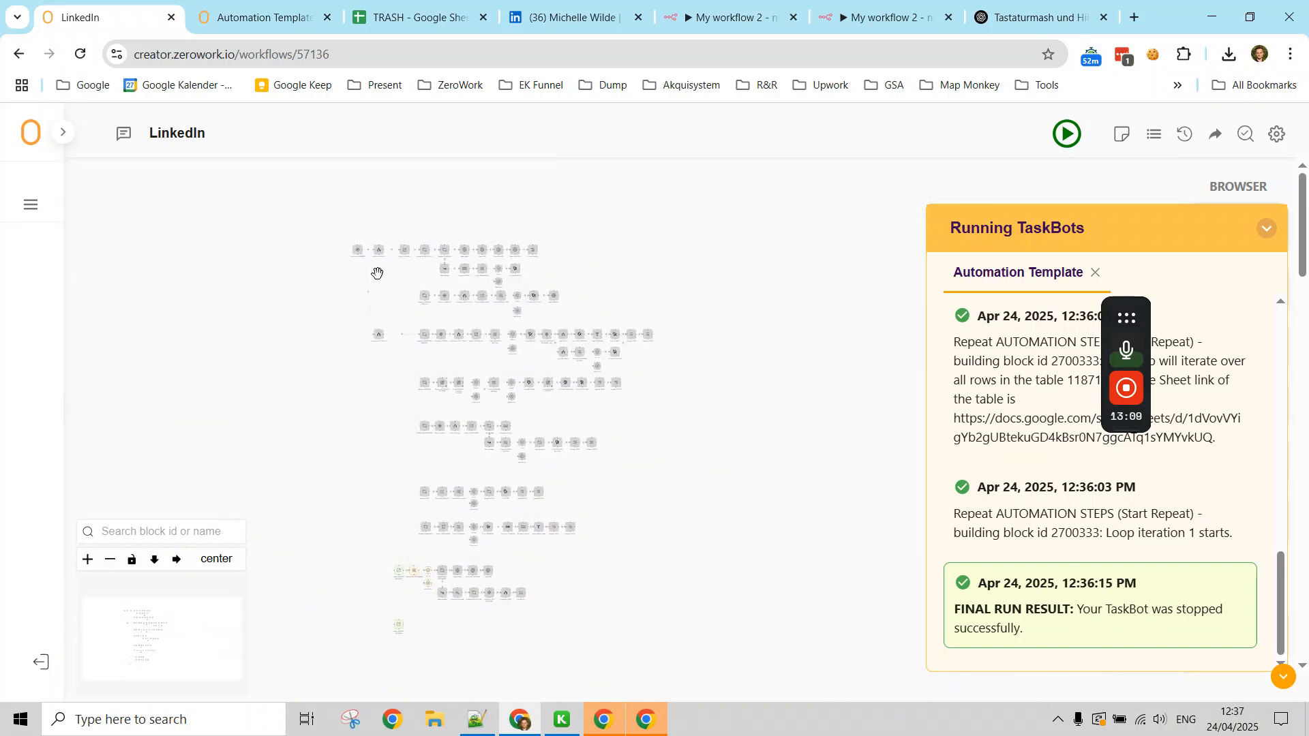
pyautogui.click(420, 14)
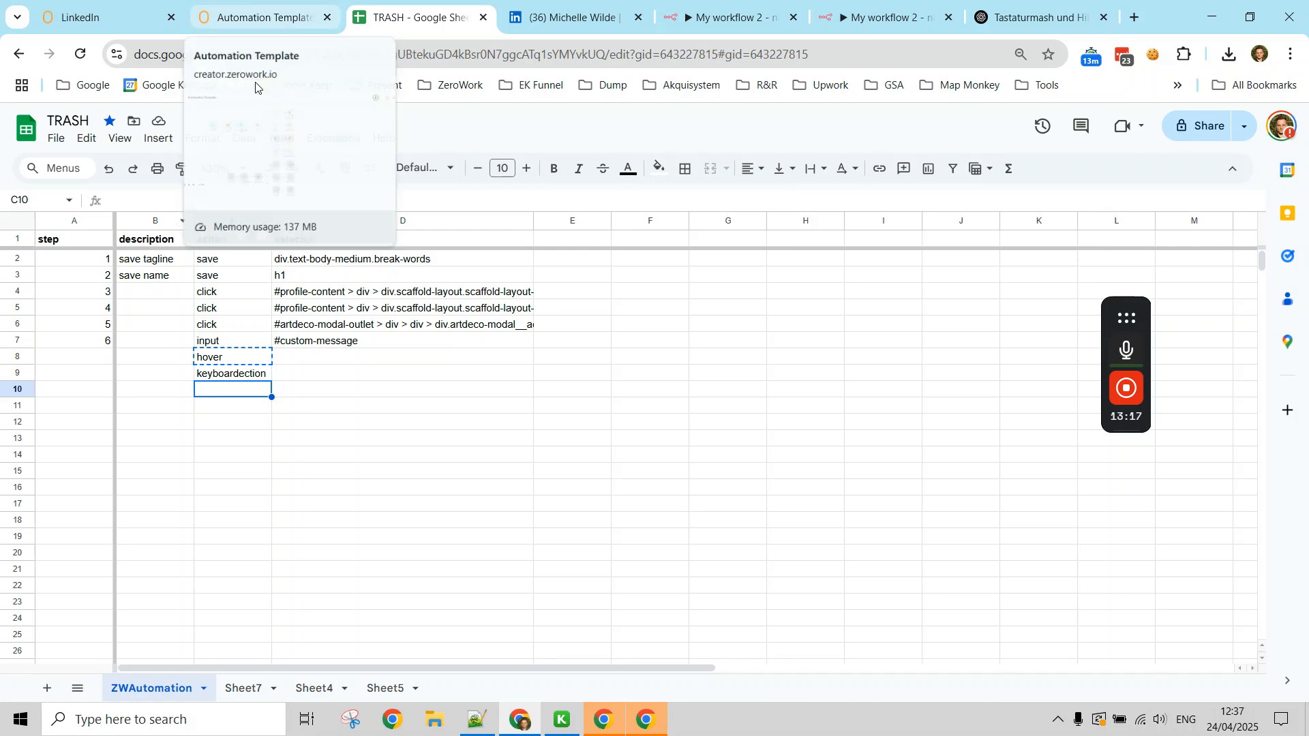
# - Highlight the automation step rows A2:D9 in the ZWAutomation sheet and compare them with the LinkedIn workflow
pyautogui.moveTo(86, 268); pyautogui.dragTo(303, 391)
pyautogui.hotkey('ctrl', 'c')
pyautogui.hotkey('ctrl', '1')
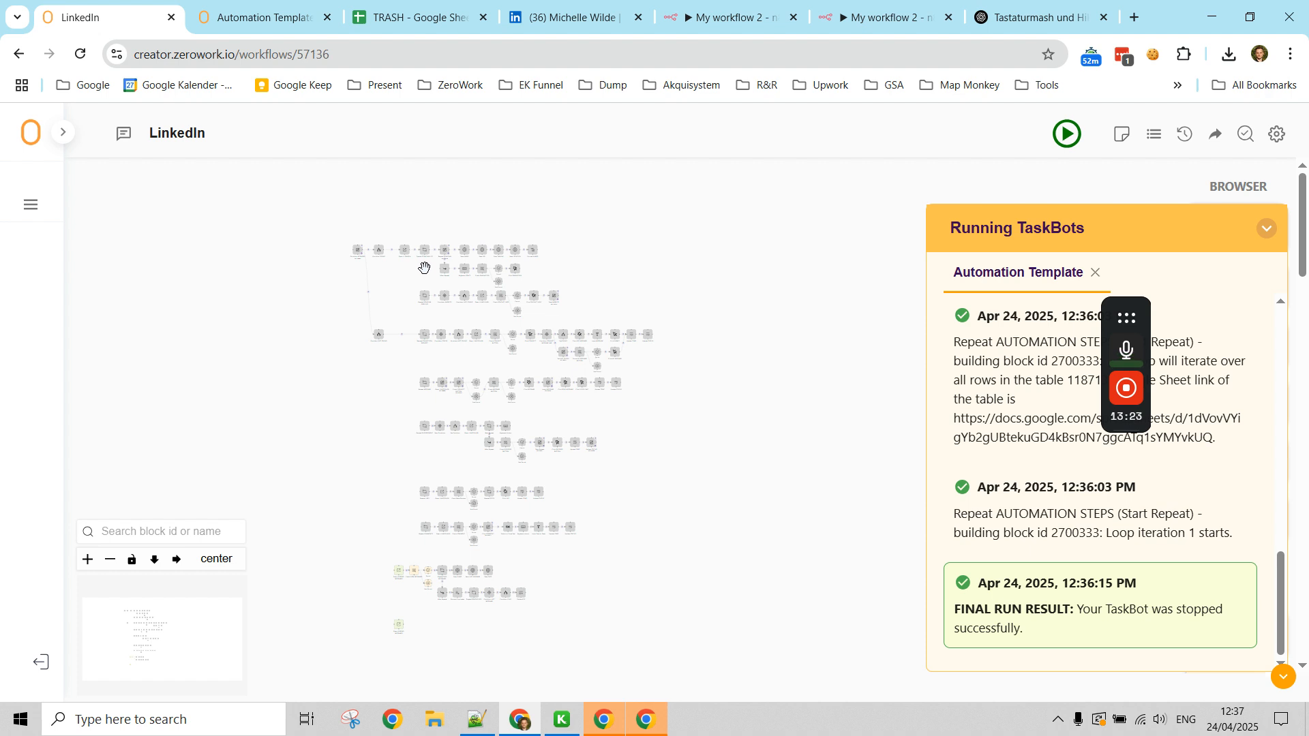
pyautogui.click(426, 6)
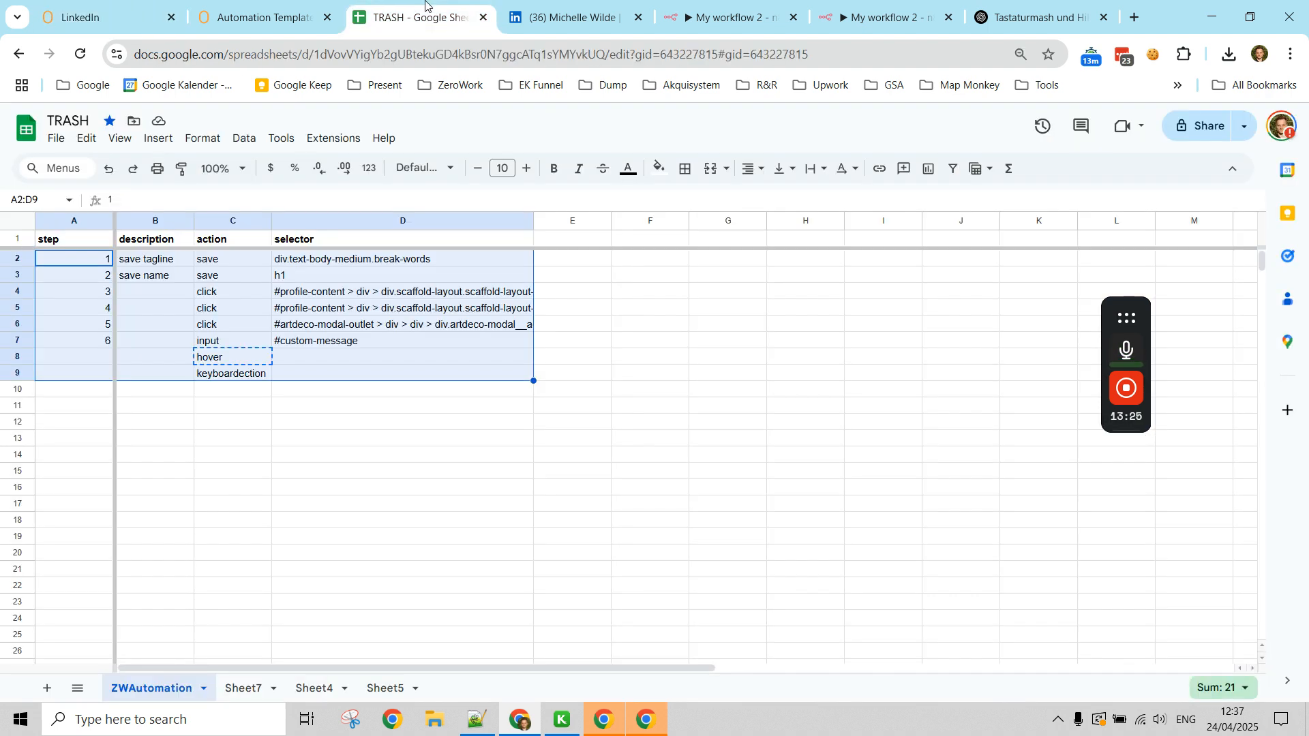
pyautogui.click(409, 438)
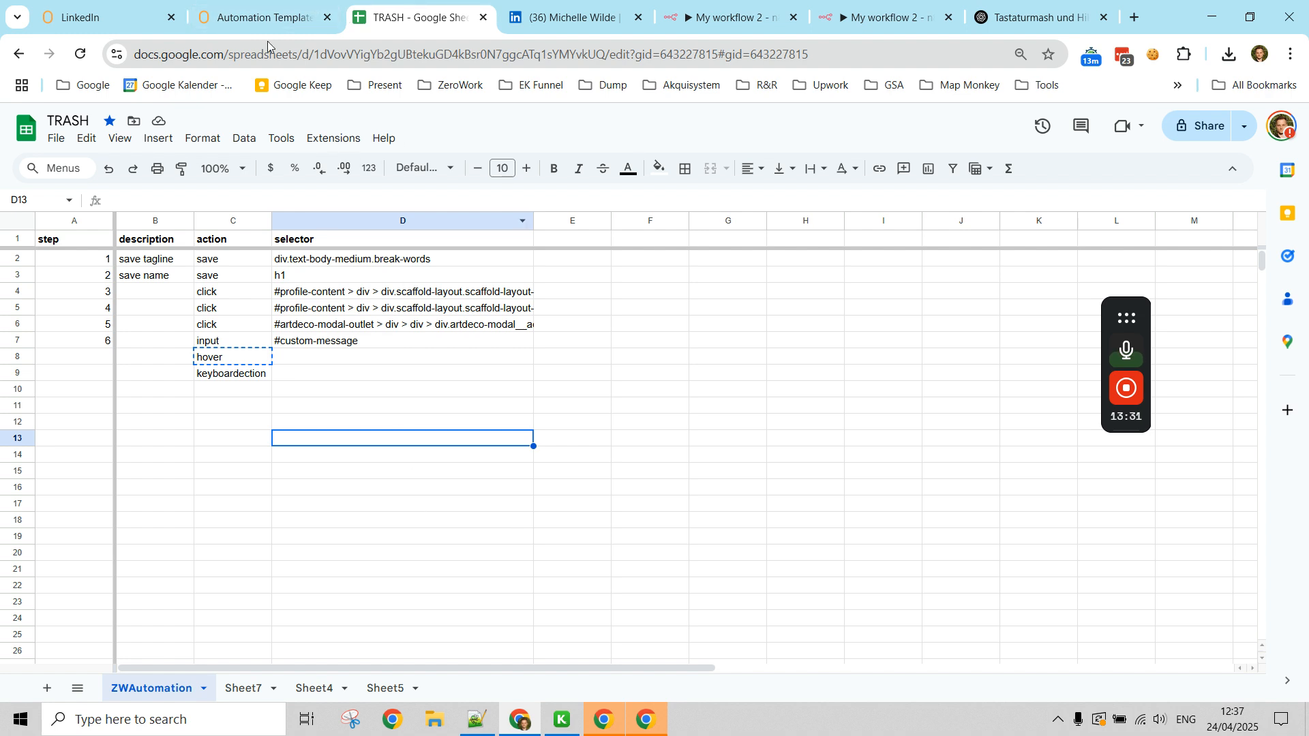
# - Review the run mode, run behavior and cookies in the Automation Template's TaskBot settings, then close them
pyautogui.click(255, 15)
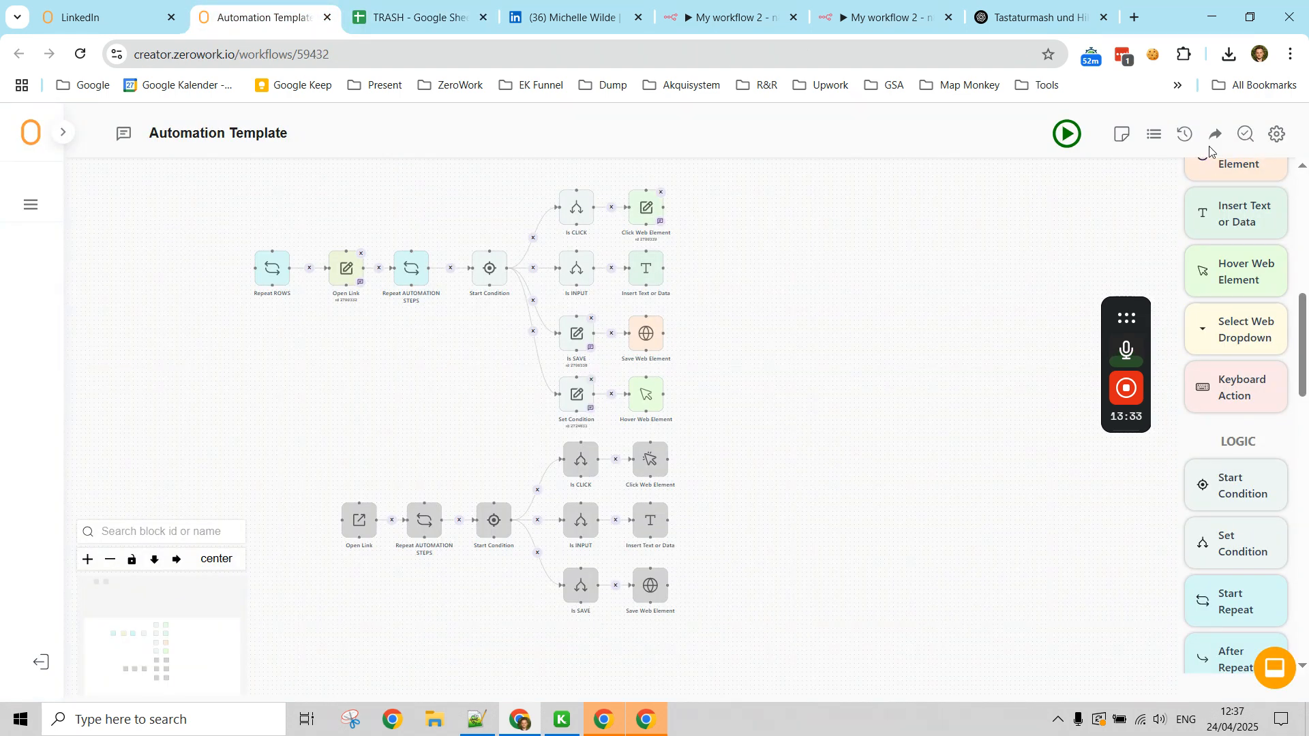
pyautogui.click(1281, 134)
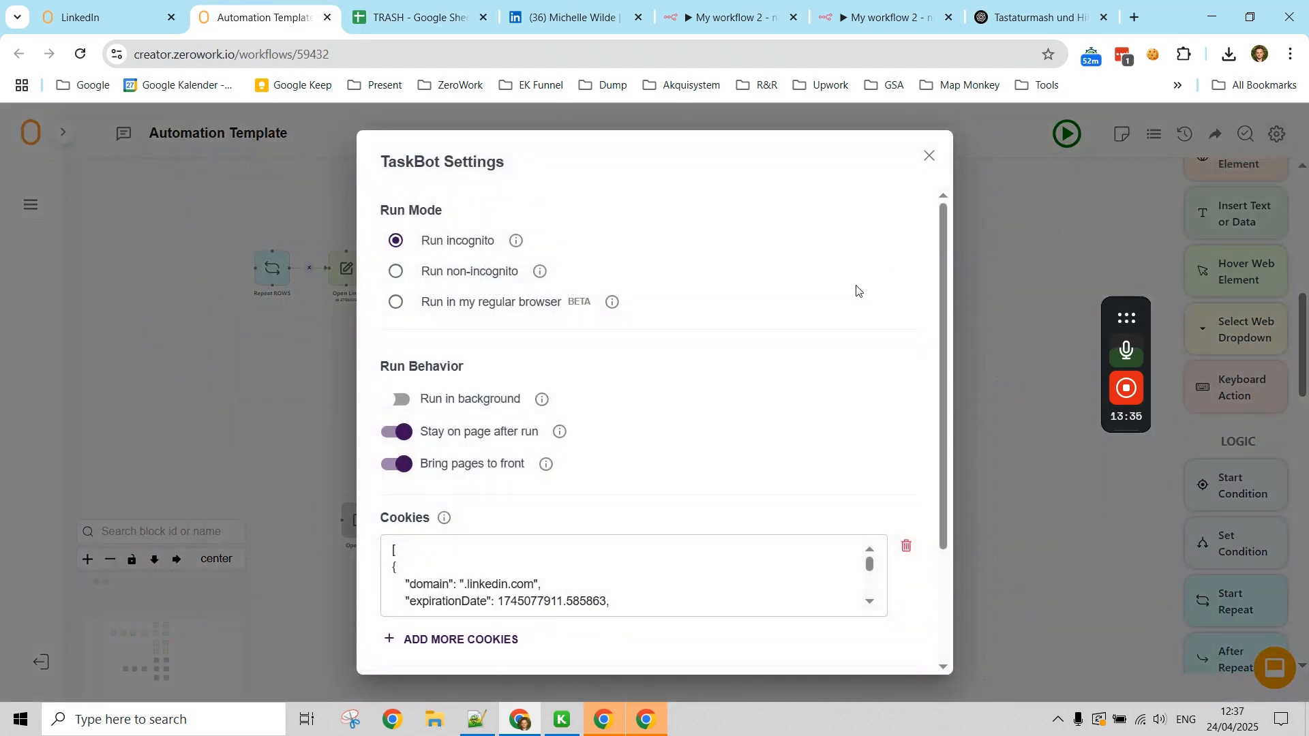
pyautogui.scroll(-3, 853, 289)
pyautogui.scroll(3, 775, 510)
pyautogui.click(204, 395)
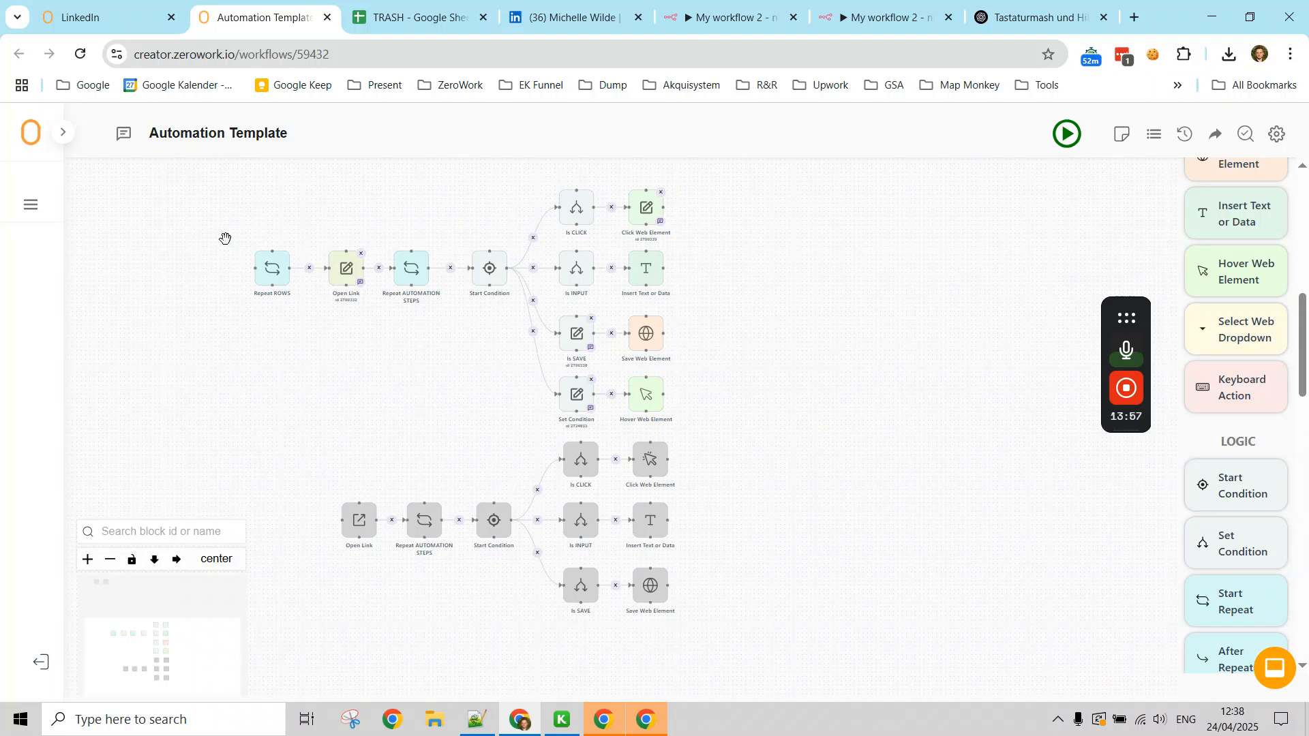
# - Examine the Save Web Element block's selector and its save-to table and column, then close the block
pyautogui.click(646, 587)
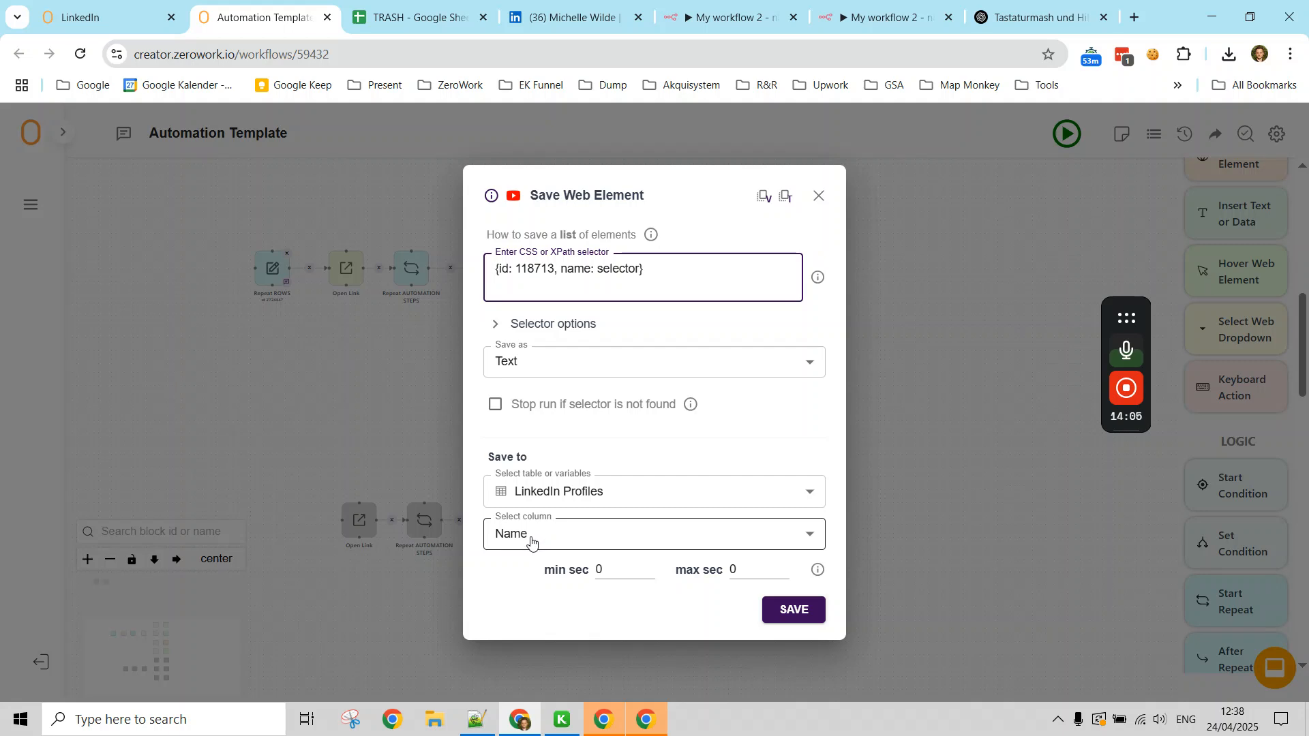
pyautogui.click(217, 387)
pyautogui.click(217, 387)
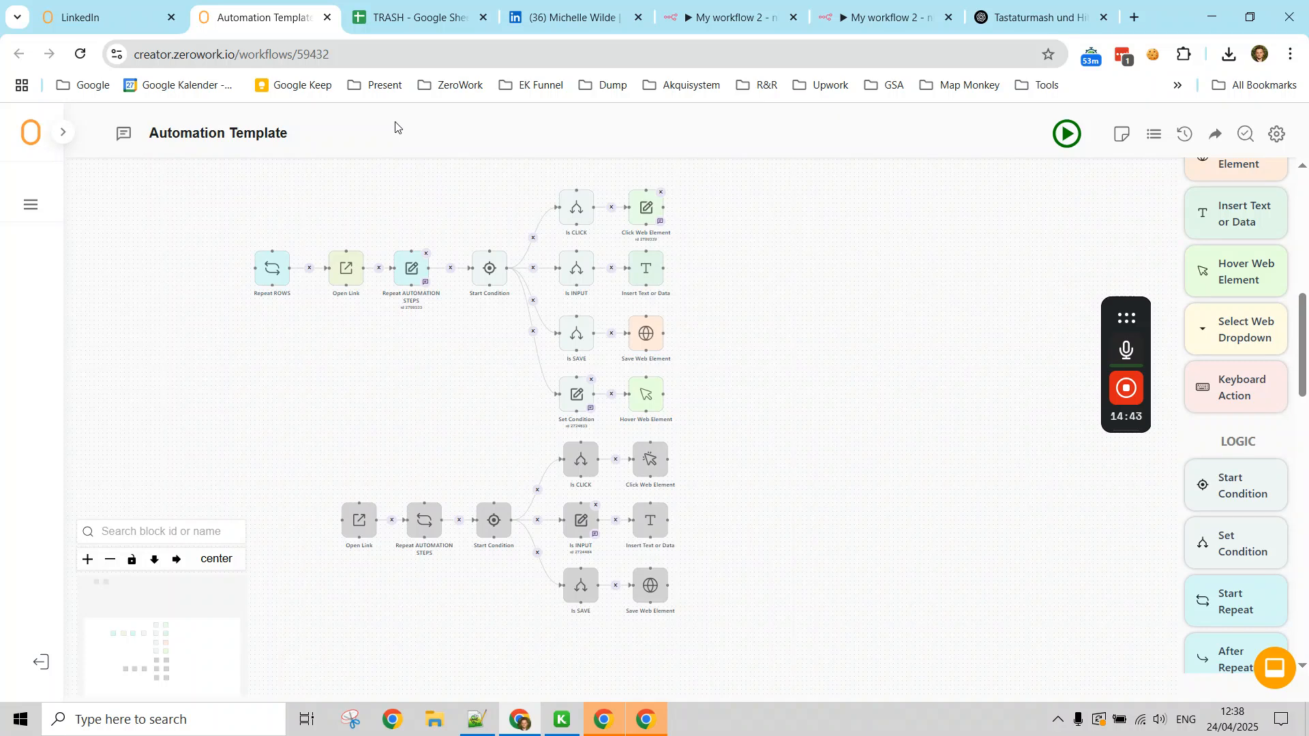
pyautogui.moveTo(1125, 444)
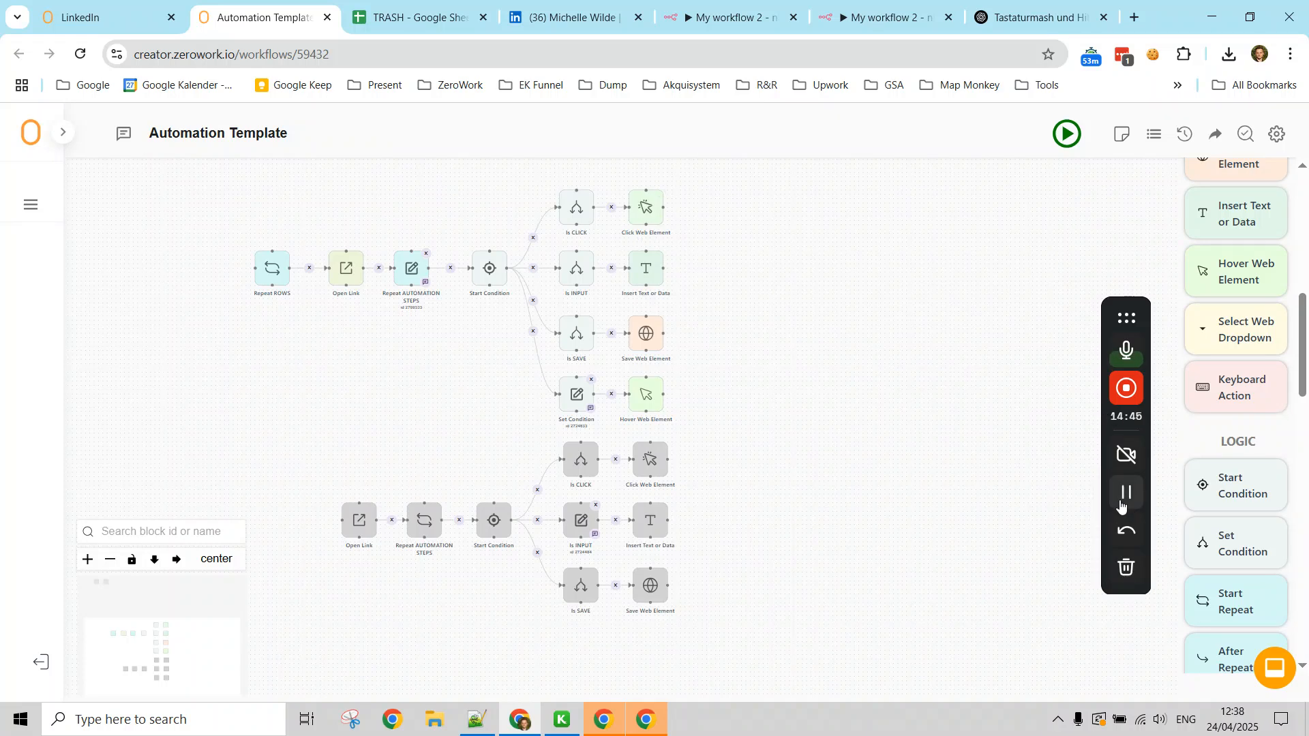